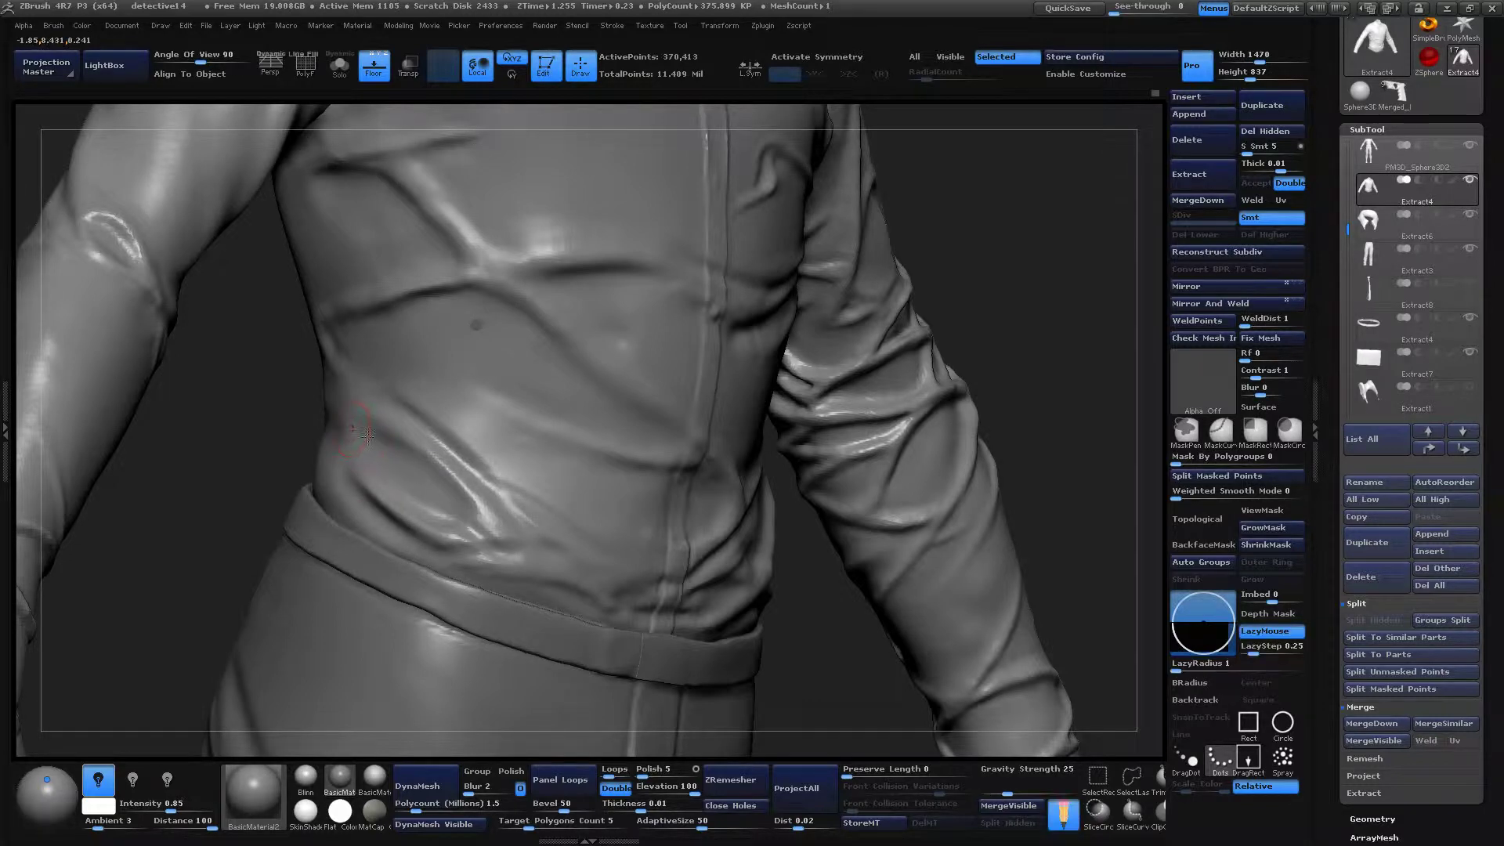
# Sculpt diagonal folds above the waistband on the wearer's right front of the shirt and smooth their edges.
pyautogui.moveTo(371, 441); pyautogui.dragTo(526, 563)
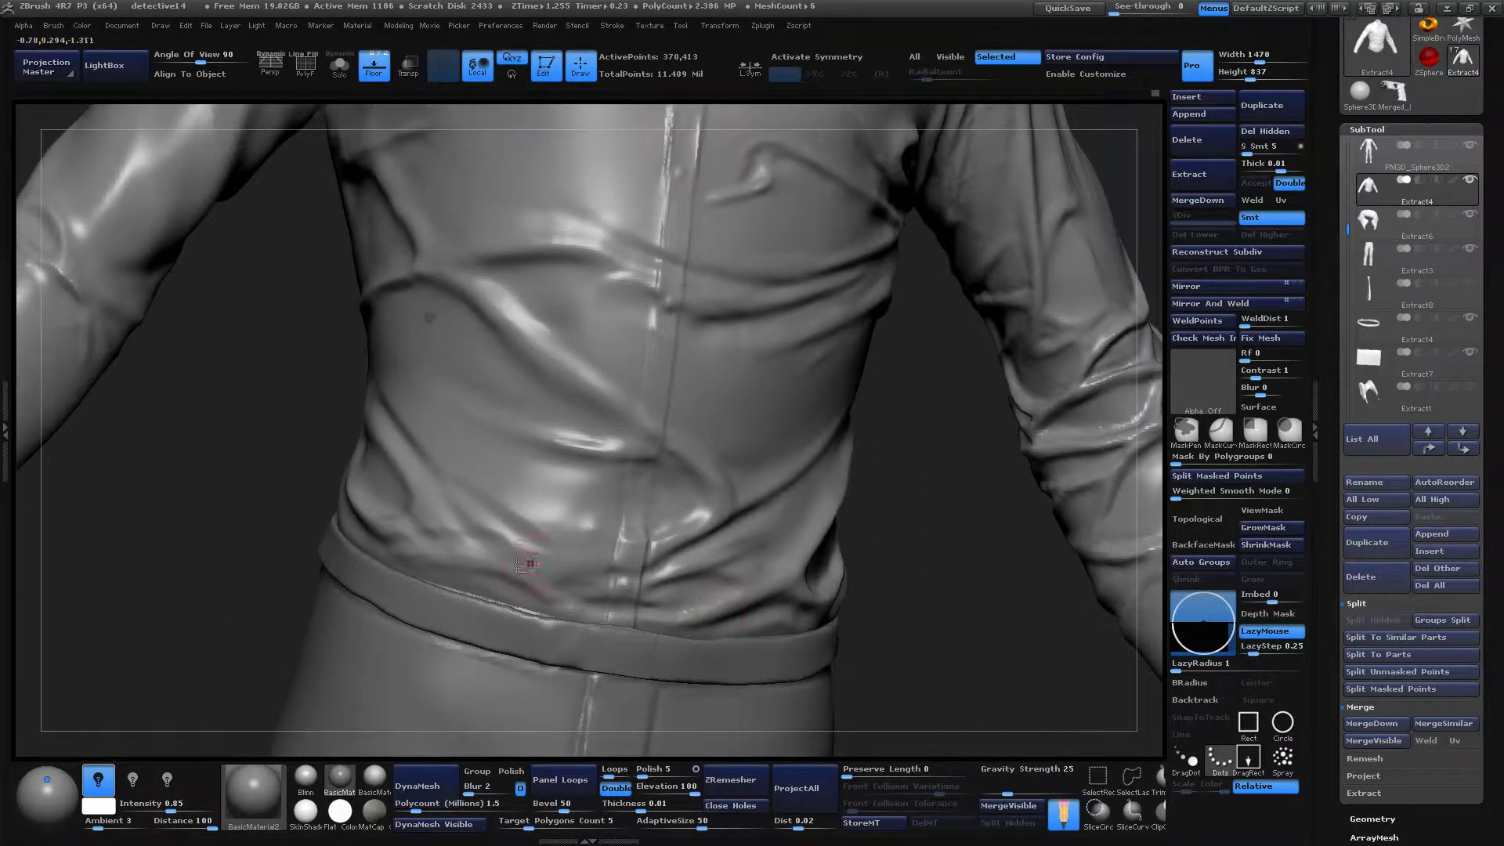
pyautogui.moveTo(435, 519); pyautogui.dragTo(556, 597)
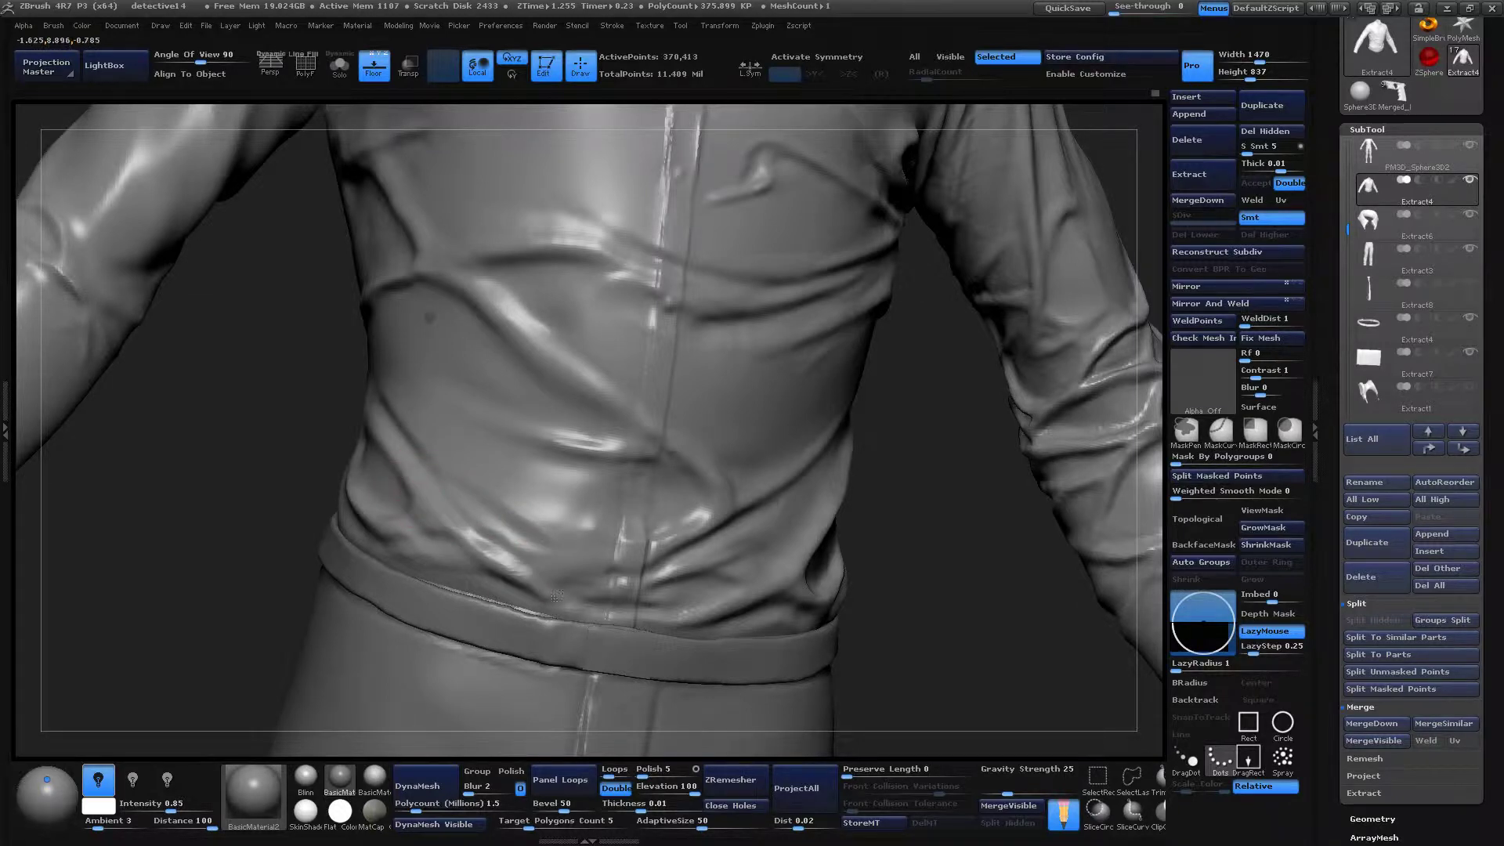
pyautogui.moveTo(439, 519)
pyautogui.mouseDown()
pyautogui.moveTo(509, 541)
pyautogui.moveTo(552, 578)
pyautogui.mouseUp()
pyautogui.moveTo(454, 470)
pyautogui.keyDown('shift'); pyautogui.mouseDown()
pyautogui.moveTo(509, 518)
pyautogui.moveTo(486, 481)
pyautogui.moveTo(555, 520)
pyautogui.moveTo(513, 503)
pyautogui.moveTo(610, 571)
pyautogui.mouseUp(); pyautogui.keyUp('shift')
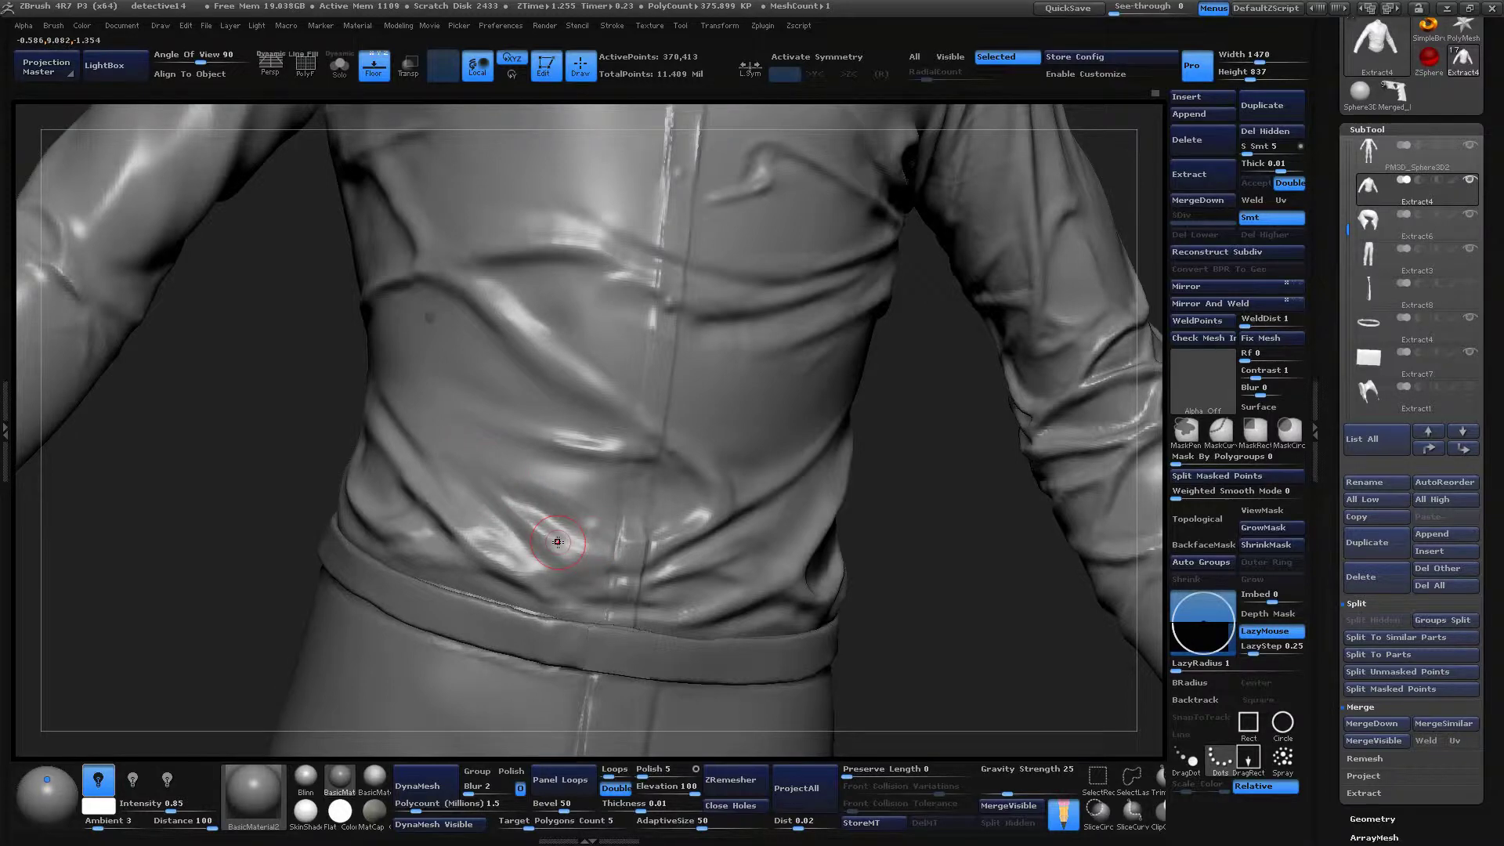
# Add small pinched folds running into the button placket just above the waistband and smooth the cloth beside them.
pyautogui.scroll(2, 558, 541)
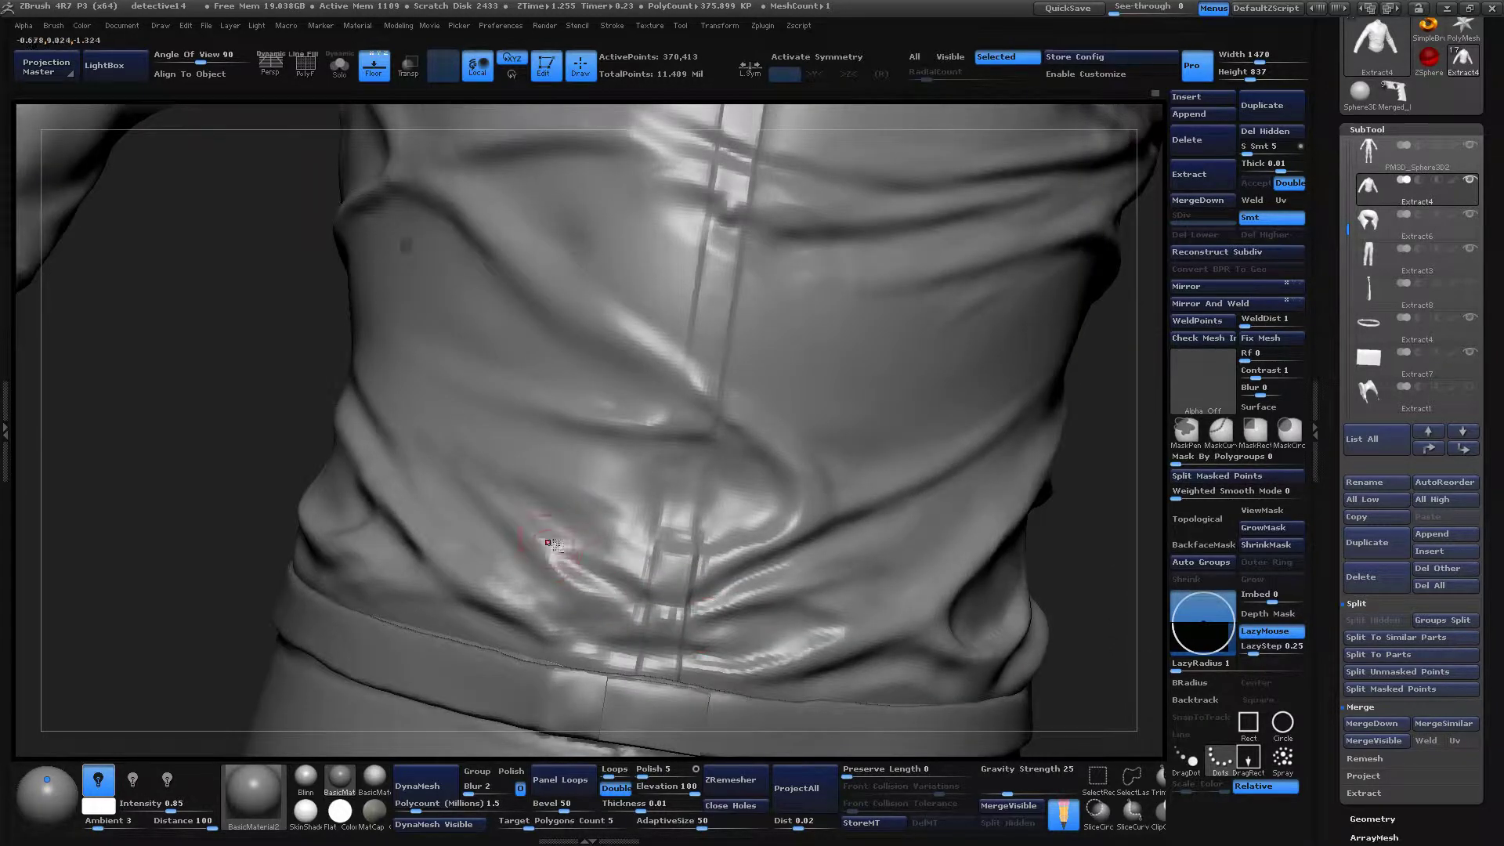
pyautogui.moveTo(632, 490); pyautogui.dragTo(940, 446)
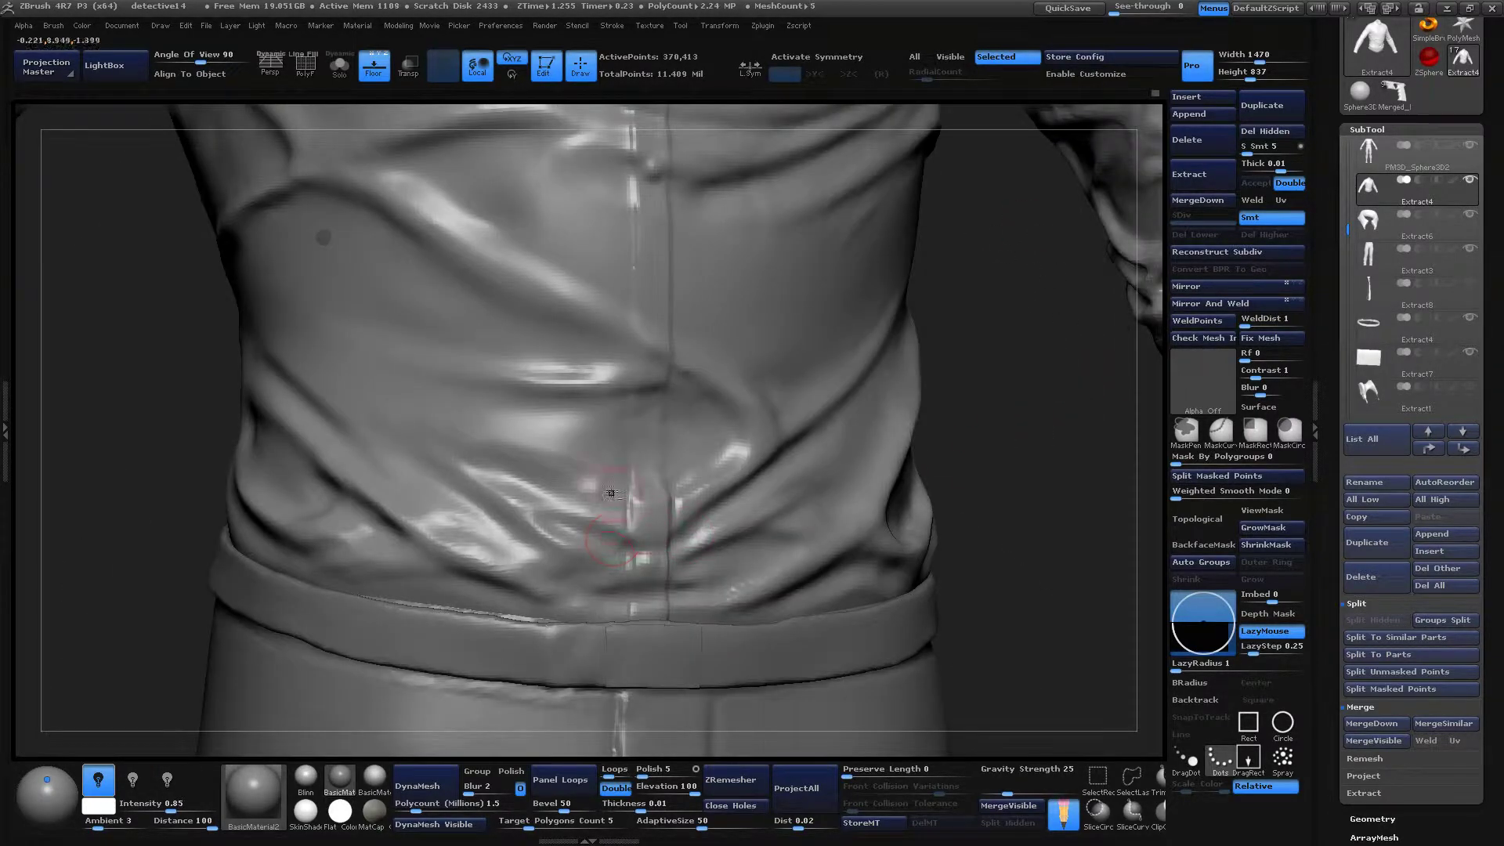
pyautogui.moveTo(608, 554)
pyautogui.mouseDown()
pyautogui.moveTo(561, 540)
pyautogui.moveTo(501, 560)
pyautogui.moveTo(439, 509)
pyautogui.moveTo(587, 556)
pyautogui.mouseUp()
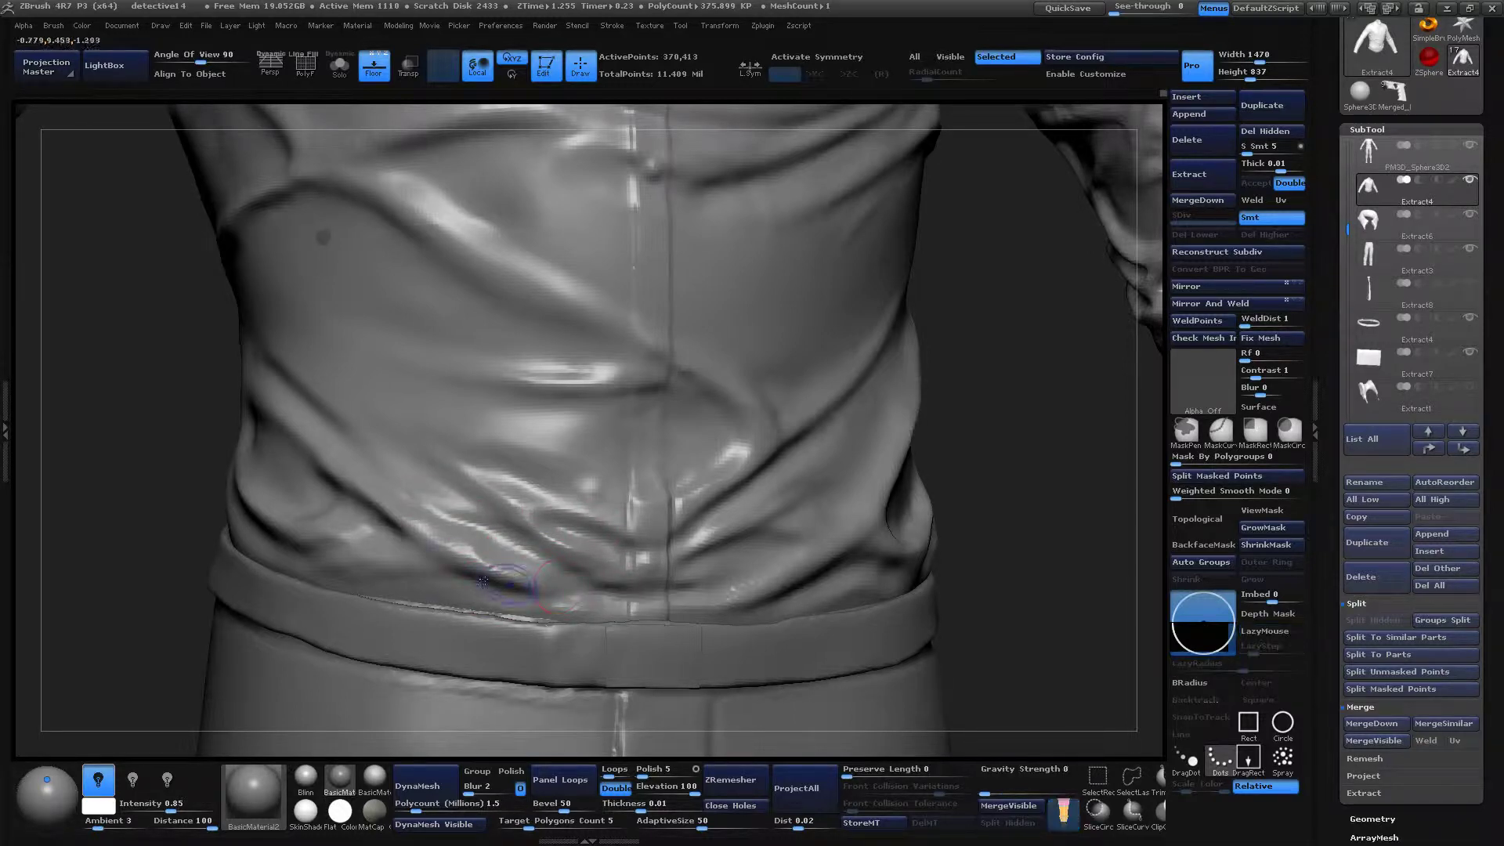
pyautogui.moveTo(497, 588)
pyautogui.keyDown('shift'); pyautogui.mouseDown()
pyautogui.moveTo(485, 576)
pyautogui.moveTo(502, 552)
pyautogui.moveTo(415, 533)
pyautogui.moveTo(482, 476)
pyautogui.mouseUp(); pyautogui.keyUp('shift')
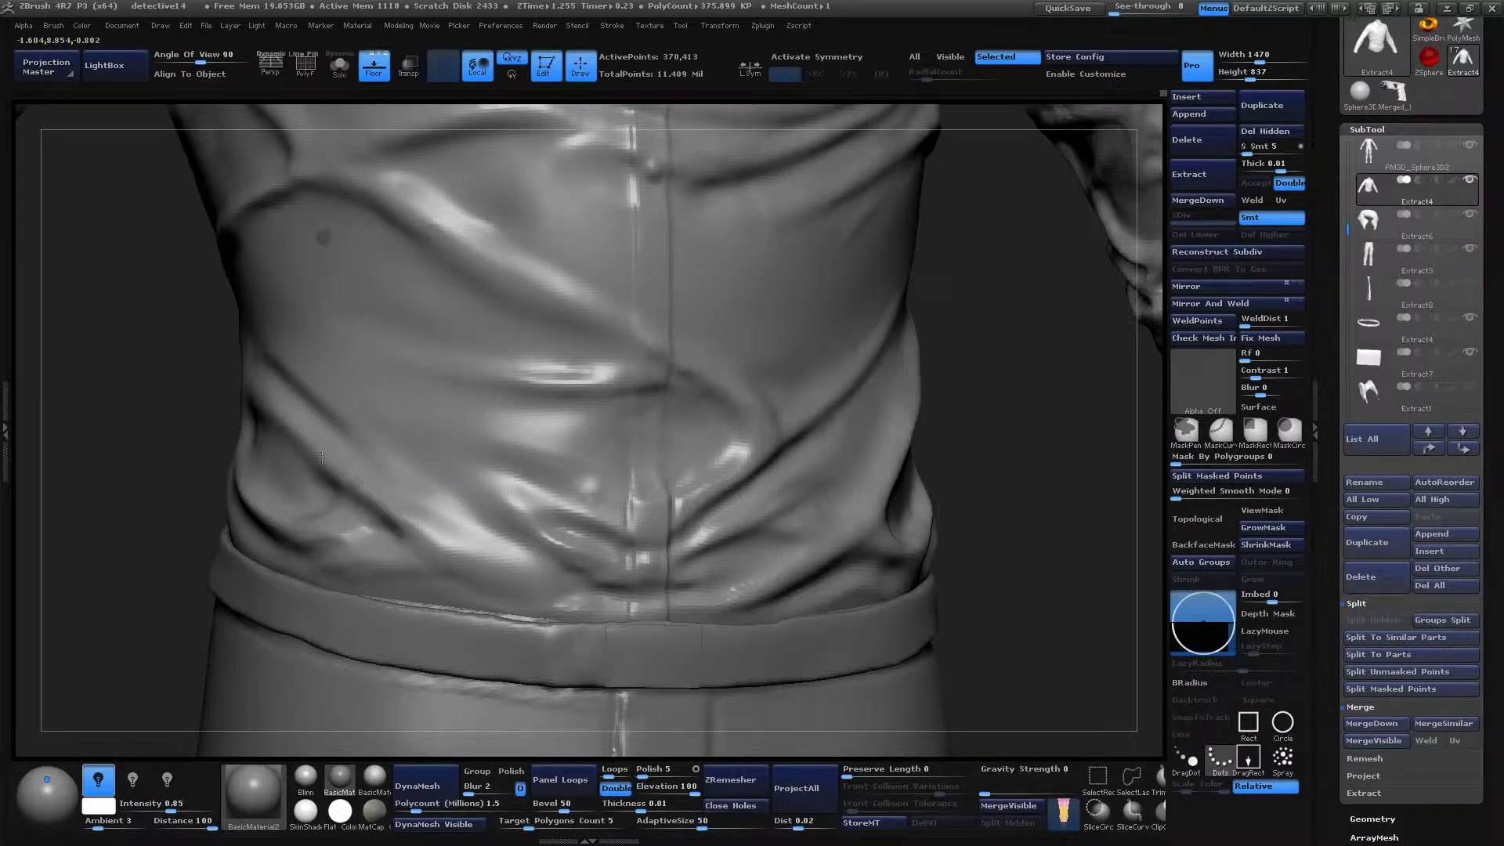
# Sculpt the fold at the wearer's right waist and soften it where it meets the waistband.
pyautogui.moveTo(329, 492); pyautogui.dragTo(426, 494)
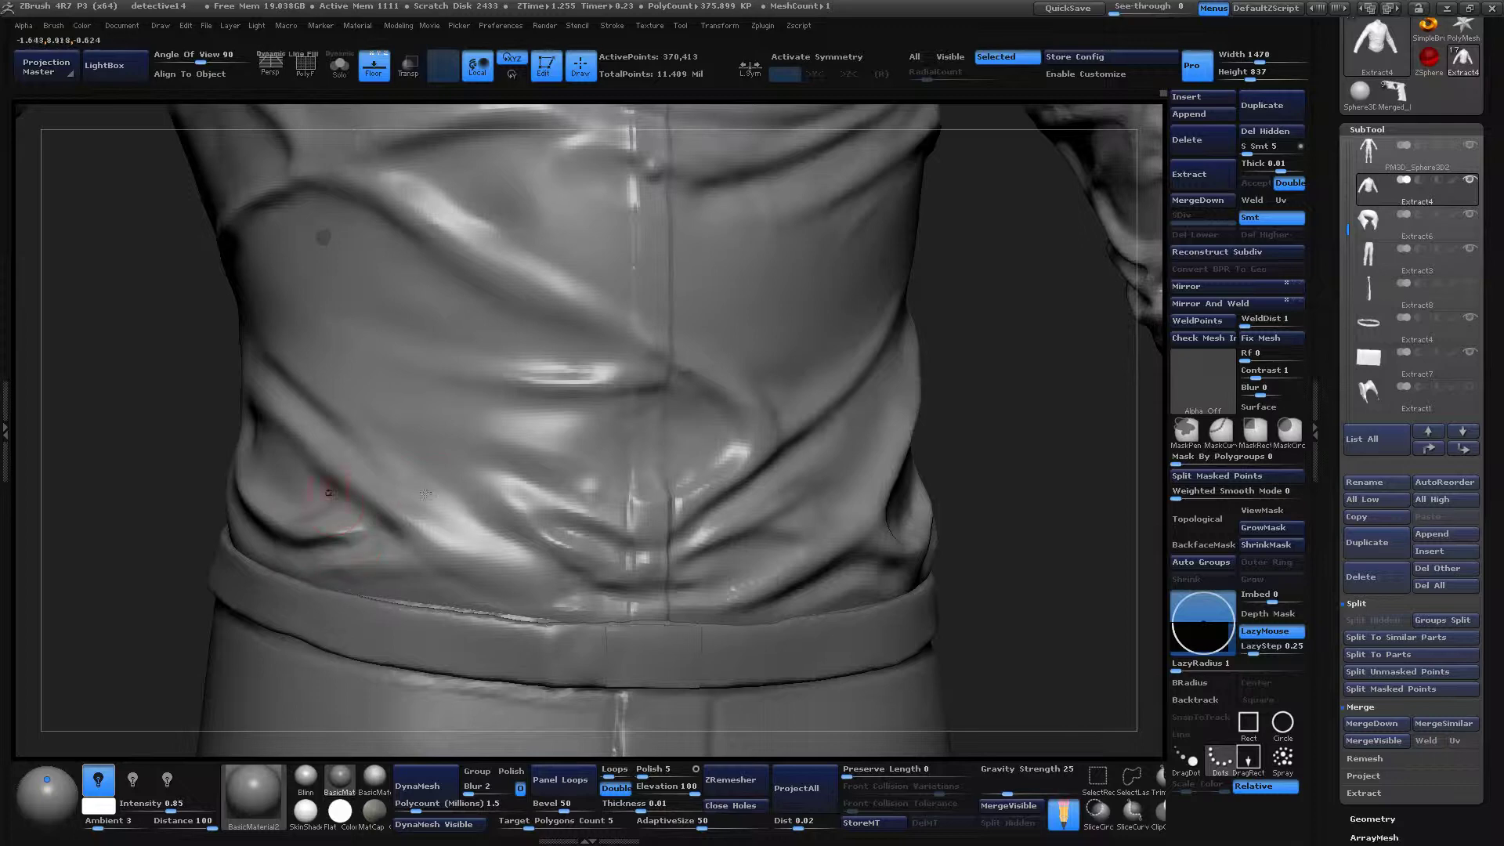
pyautogui.moveTo(1039, 578); pyautogui.dragTo(980, 564)
pyautogui.keyDown('shift'); pyautogui.moveTo(313, 540); pyautogui.dragTo(423, 550); pyautogui.keyUp('shift')
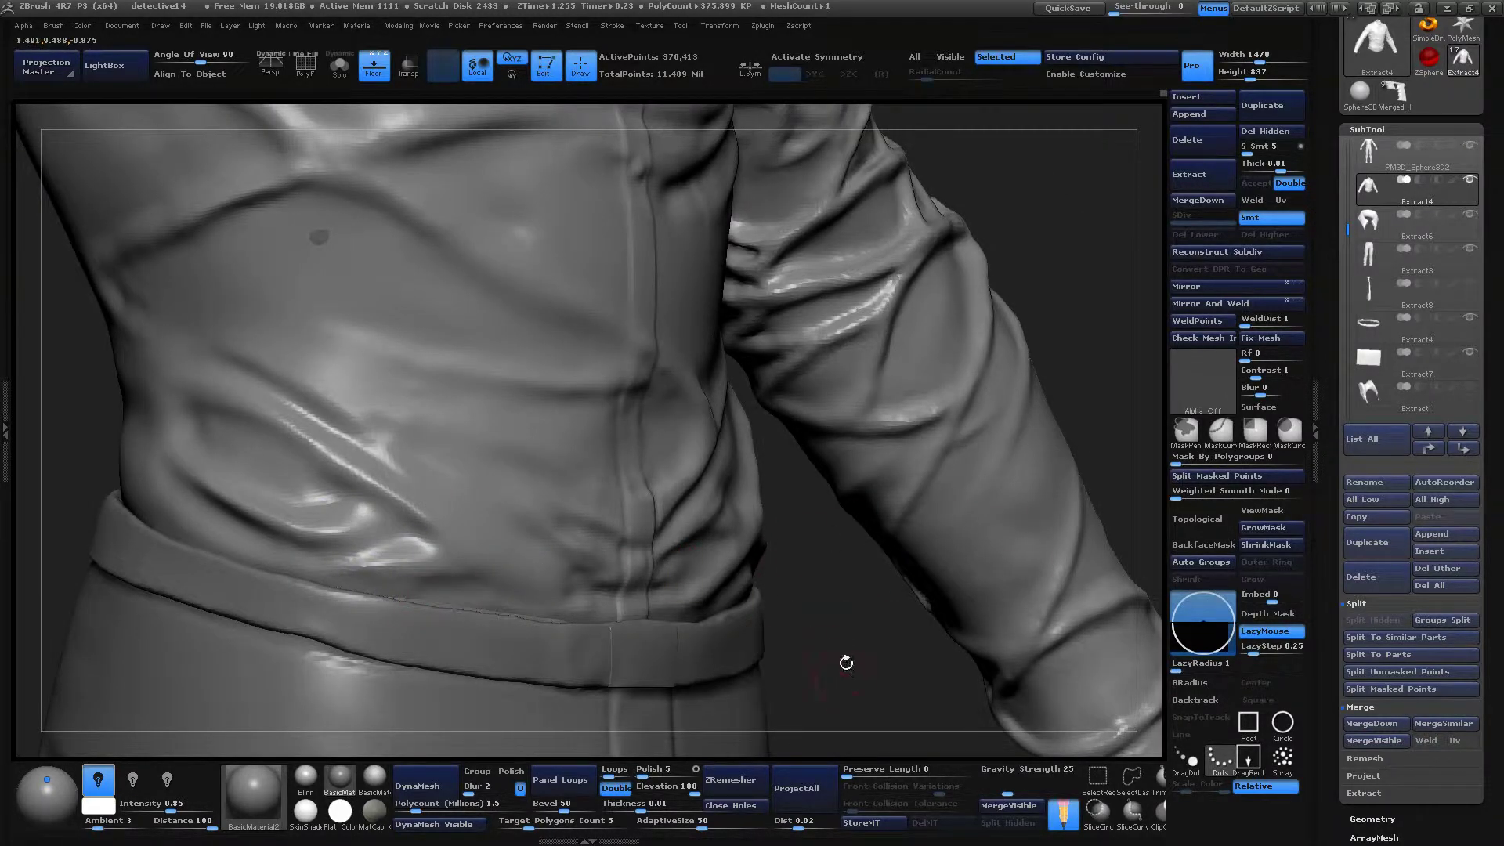
pyautogui.moveTo(847, 661)
pyautogui.mouseDown()
pyautogui.moveTo(1045, 263)
pyautogui.moveTo(983, 343)
pyautogui.moveTo(980, 322)
pyautogui.moveTo(1044, 283)
pyautogui.moveTo(1048, 308)
pyautogui.moveTo(1050, 280)
pyautogui.moveTo(994, 271)
pyautogui.moveTo(940, 146)
pyautogui.moveTo(720, 436)
pyautogui.mouseUp()
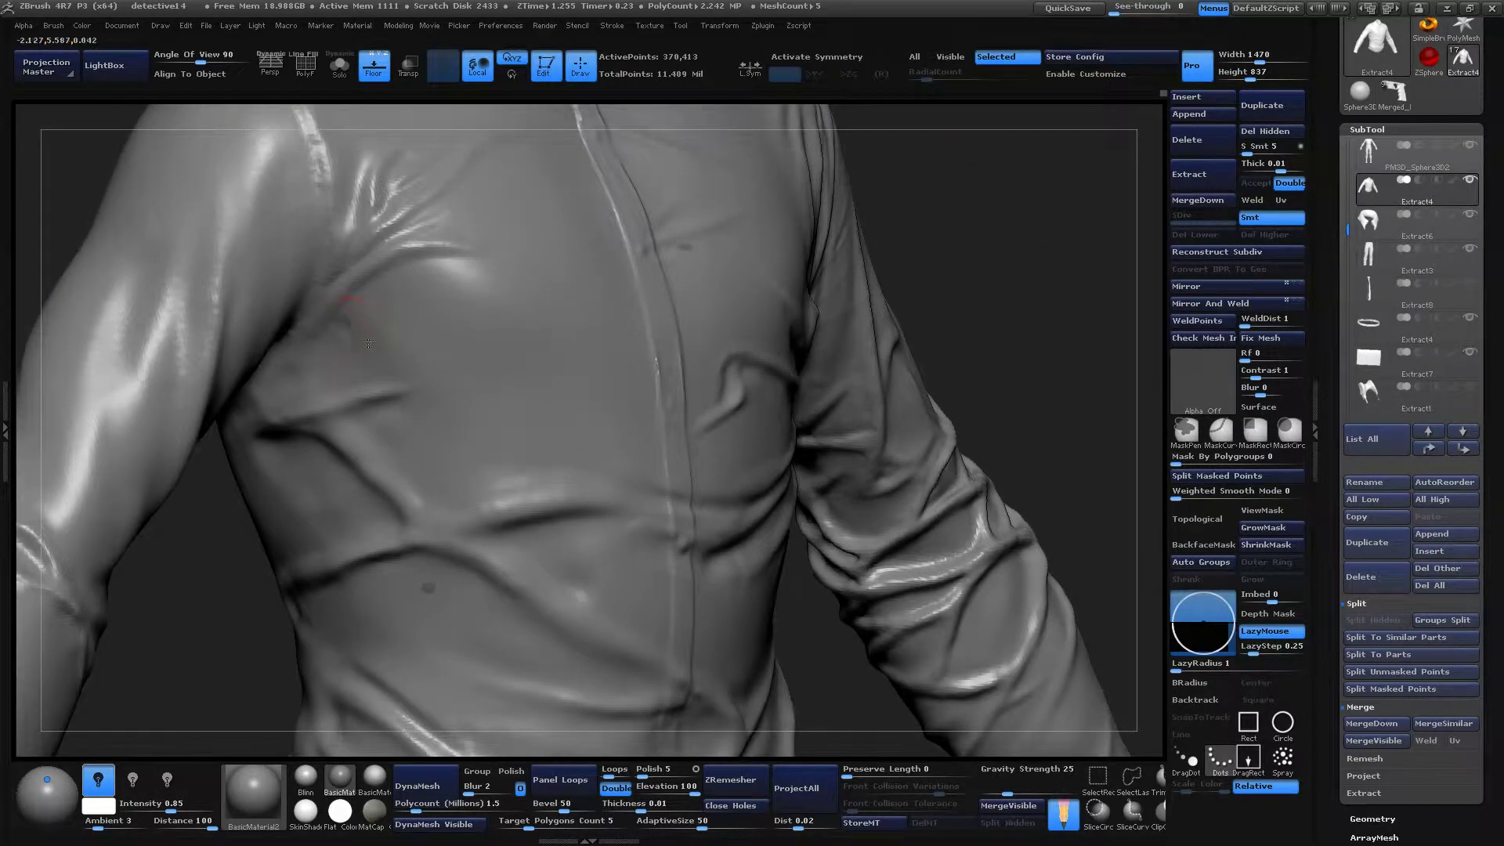
# Use the Standard brush with an adjusted draw size to shape the fold crossing the wearer's right chest.
pyautogui.moveTo(580, 342); pyautogui.dragTo(784, 344)
pyautogui.press('b')
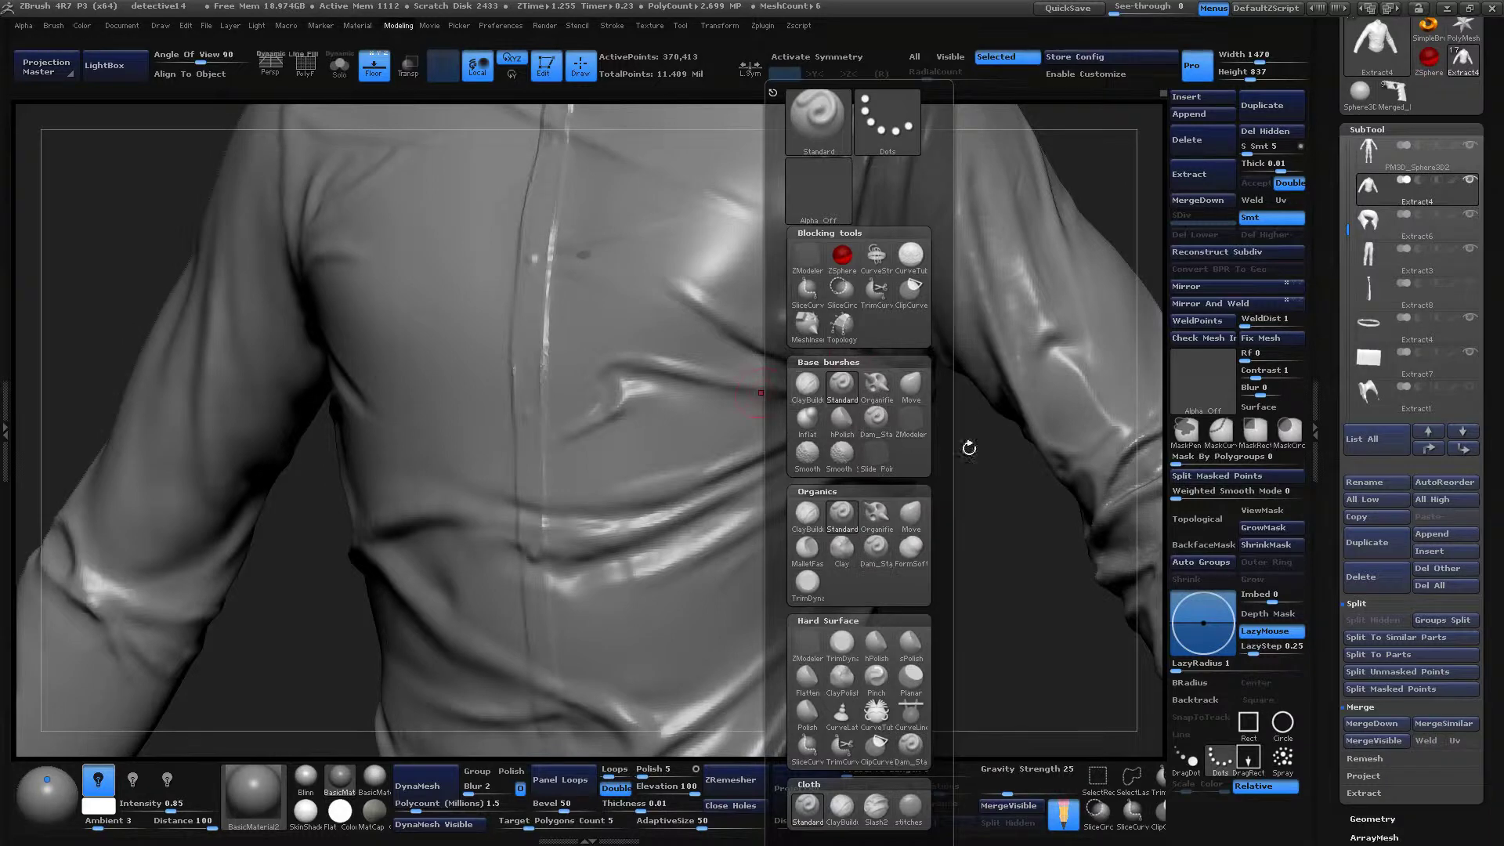
pyautogui.moveTo(966, 443); pyautogui.dragTo(1011, 541)
pyautogui.moveTo(928, 608); pyautogui.dragTo(1026, 366)
pyautogui.rightClick(597, 359)
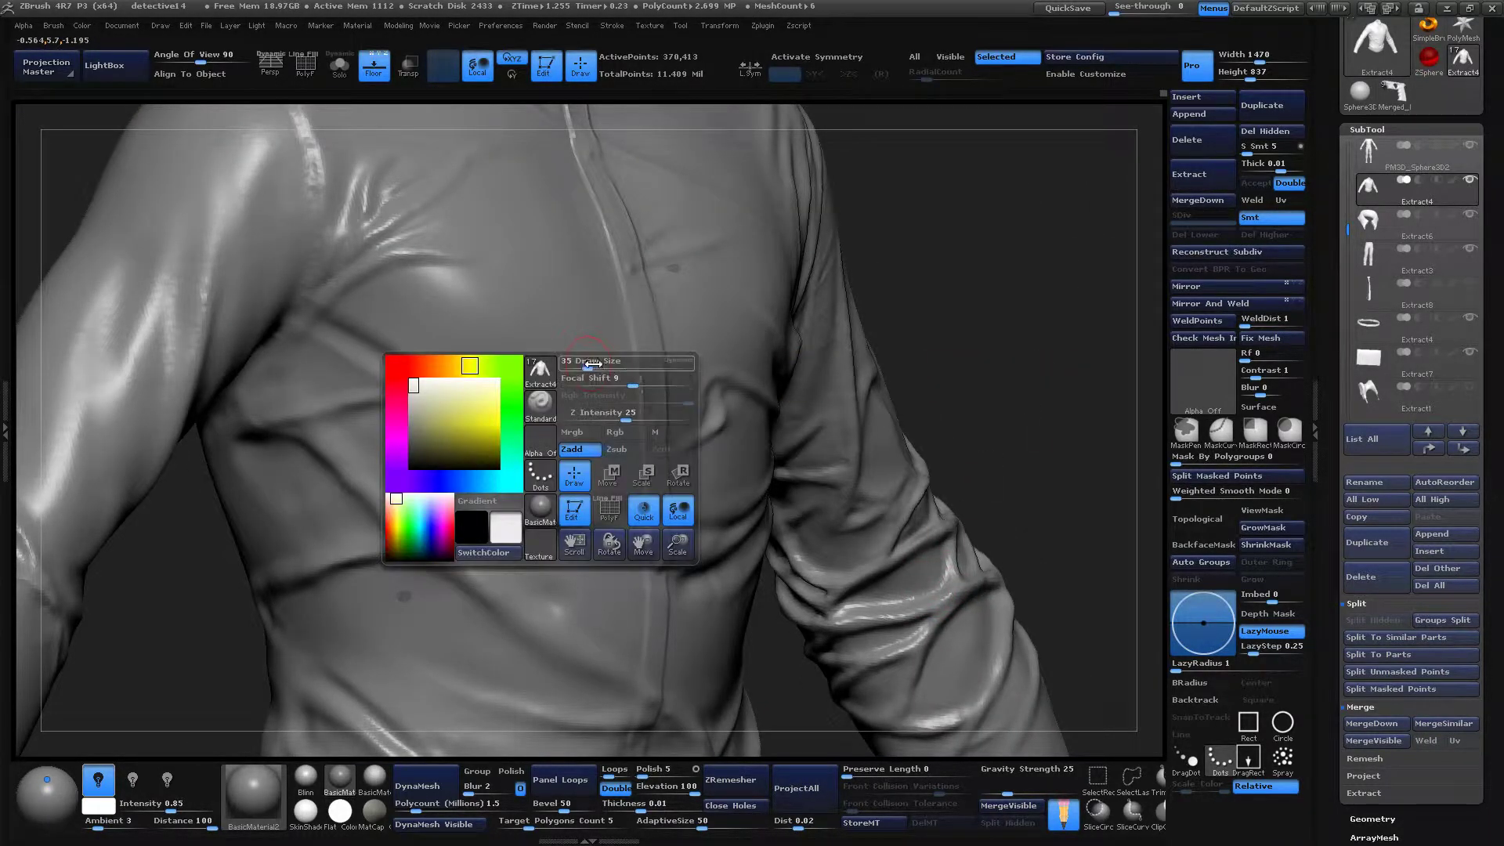
pyautogui.moveTo(593, 363); pyautogui.dragTo(511, 380)
pyautogui.moveTo(415, 385); pyautogui.dragTo(496, 425)
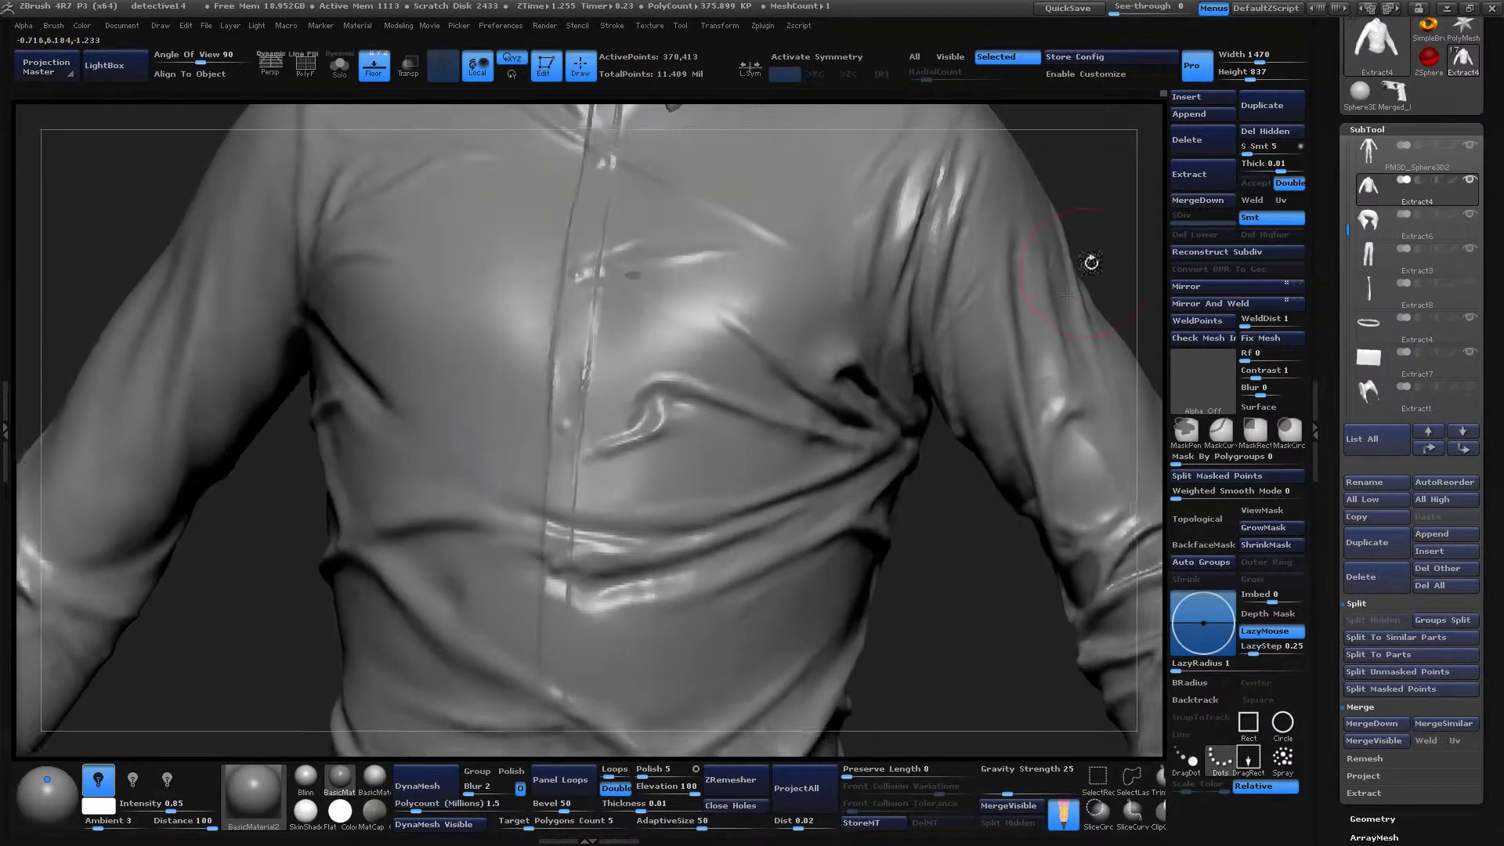
# Rework the folds fanning from the wearer's left armpit across the chest and smooth them.
pyautogui.moveTo(925, 313); pyautogui.dragTo(784, 381)
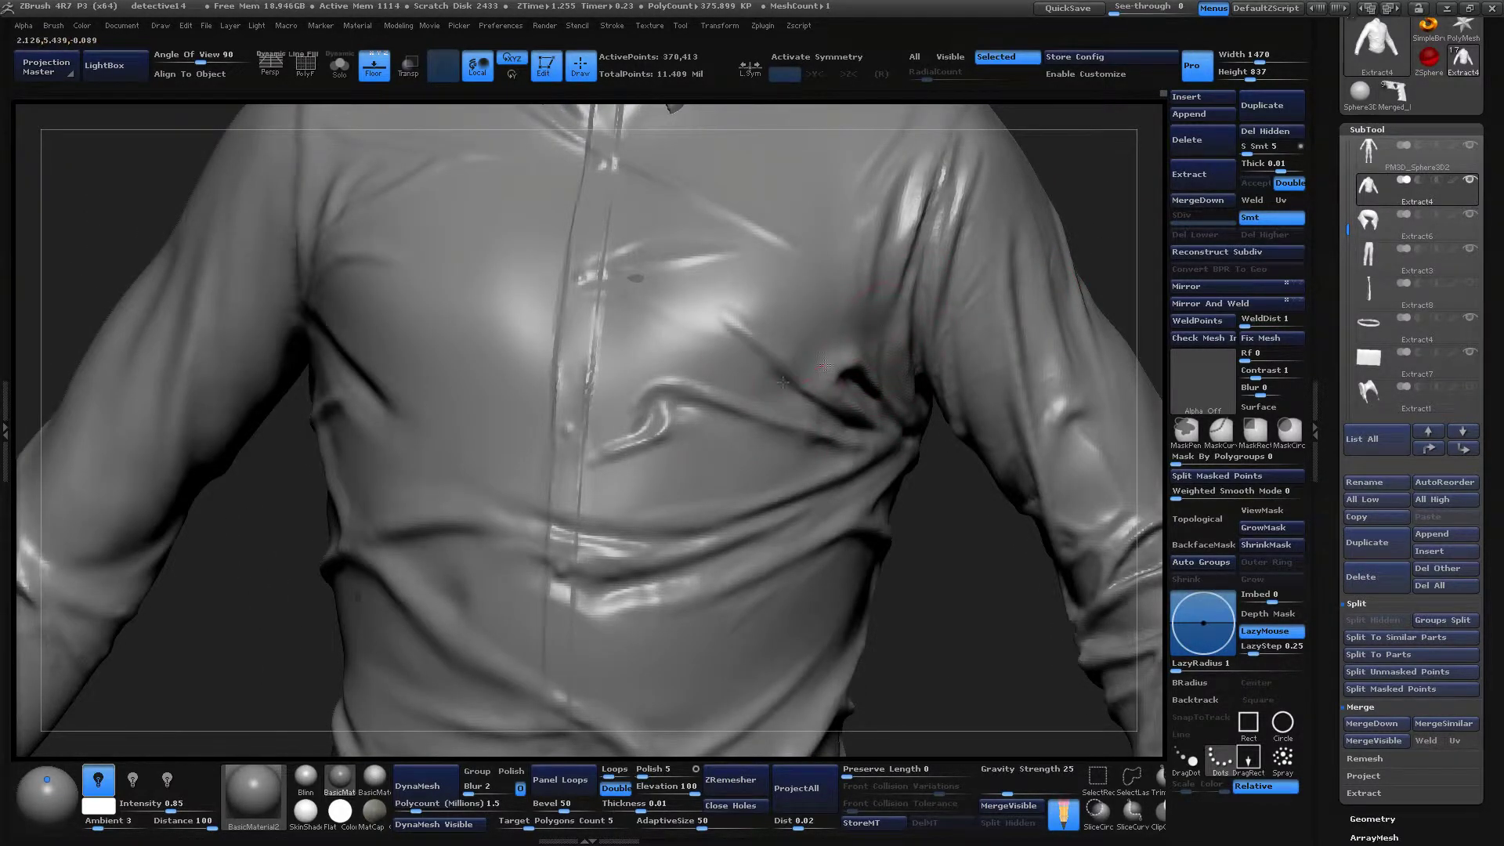
pyautogui.moveTo(1142, 235); pyautogui.dragTo(909, 331)
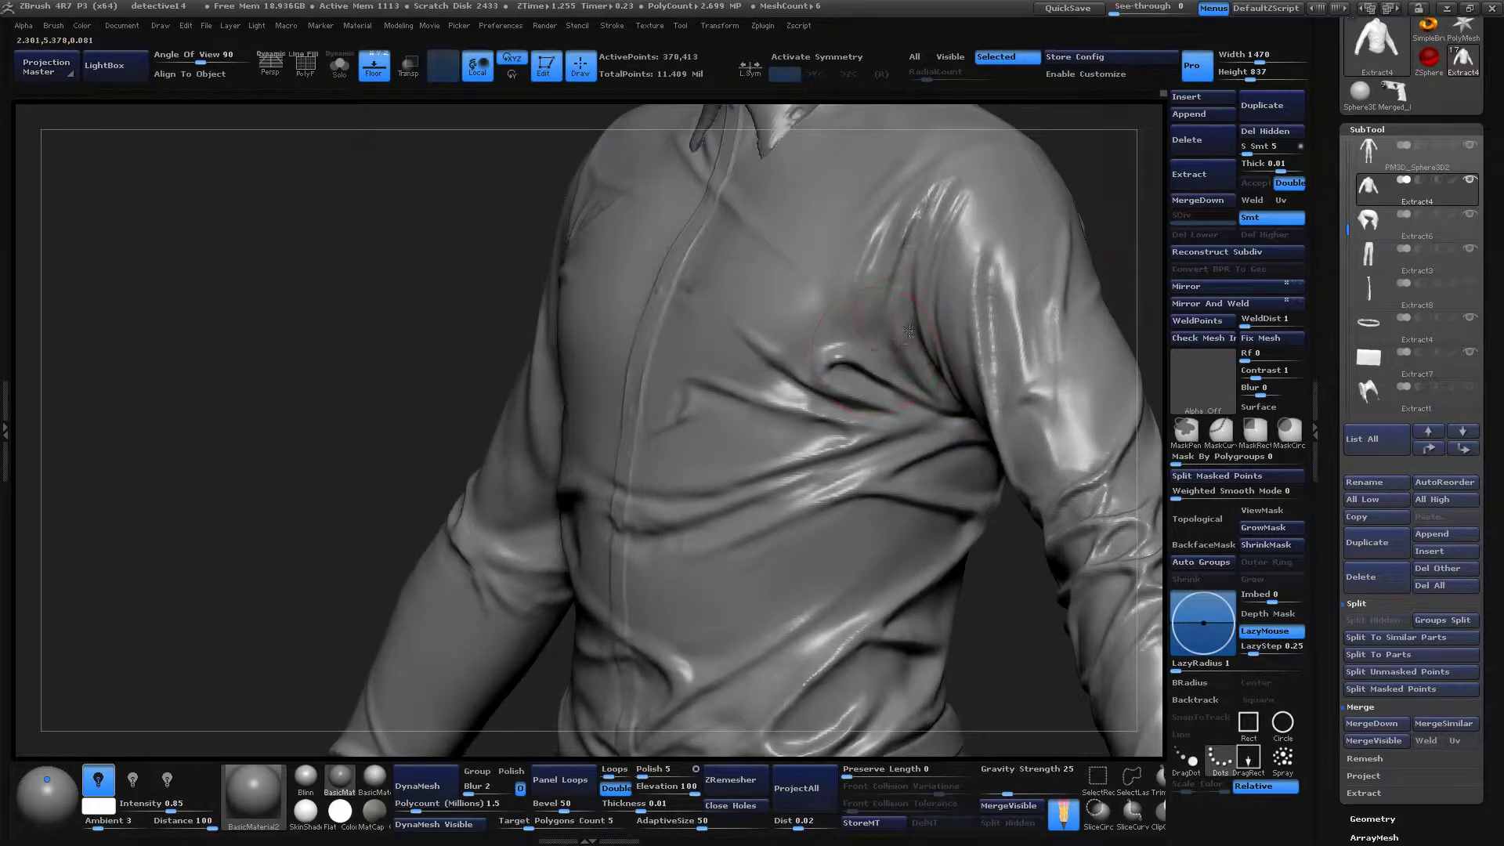
pyautogui.keyDown('shift'); pyautogui.moveTo(1128, 243); pyautogui.dragTo(791, 313); pyautogui.keyUp('shift')
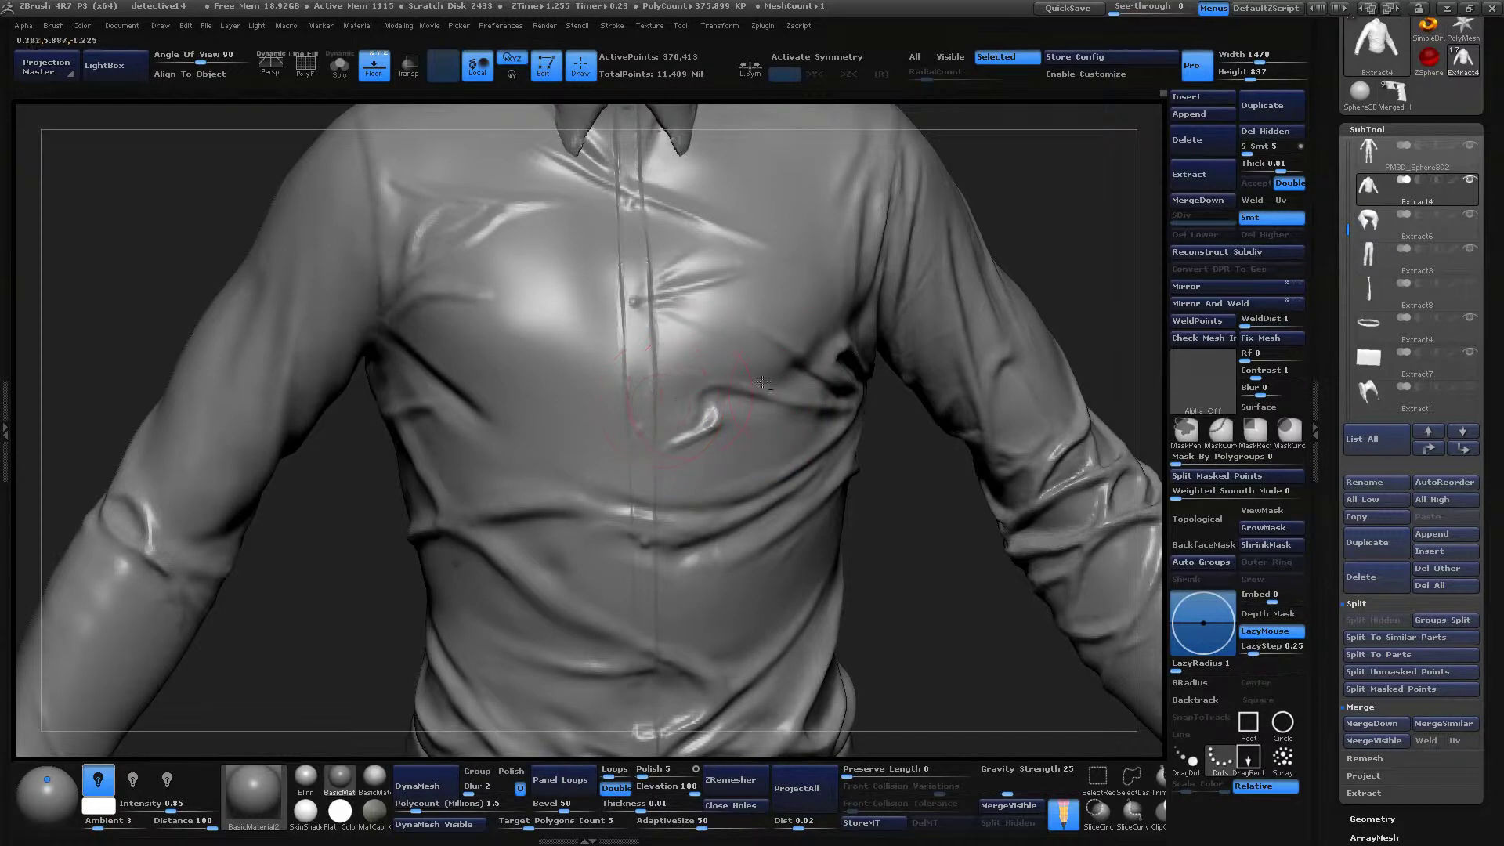
# Compare the shirt with the body beneath by toggling the Extract4 subtool's visibility, ending with the visible shirt selected.
pyautogui.click(345, 62)
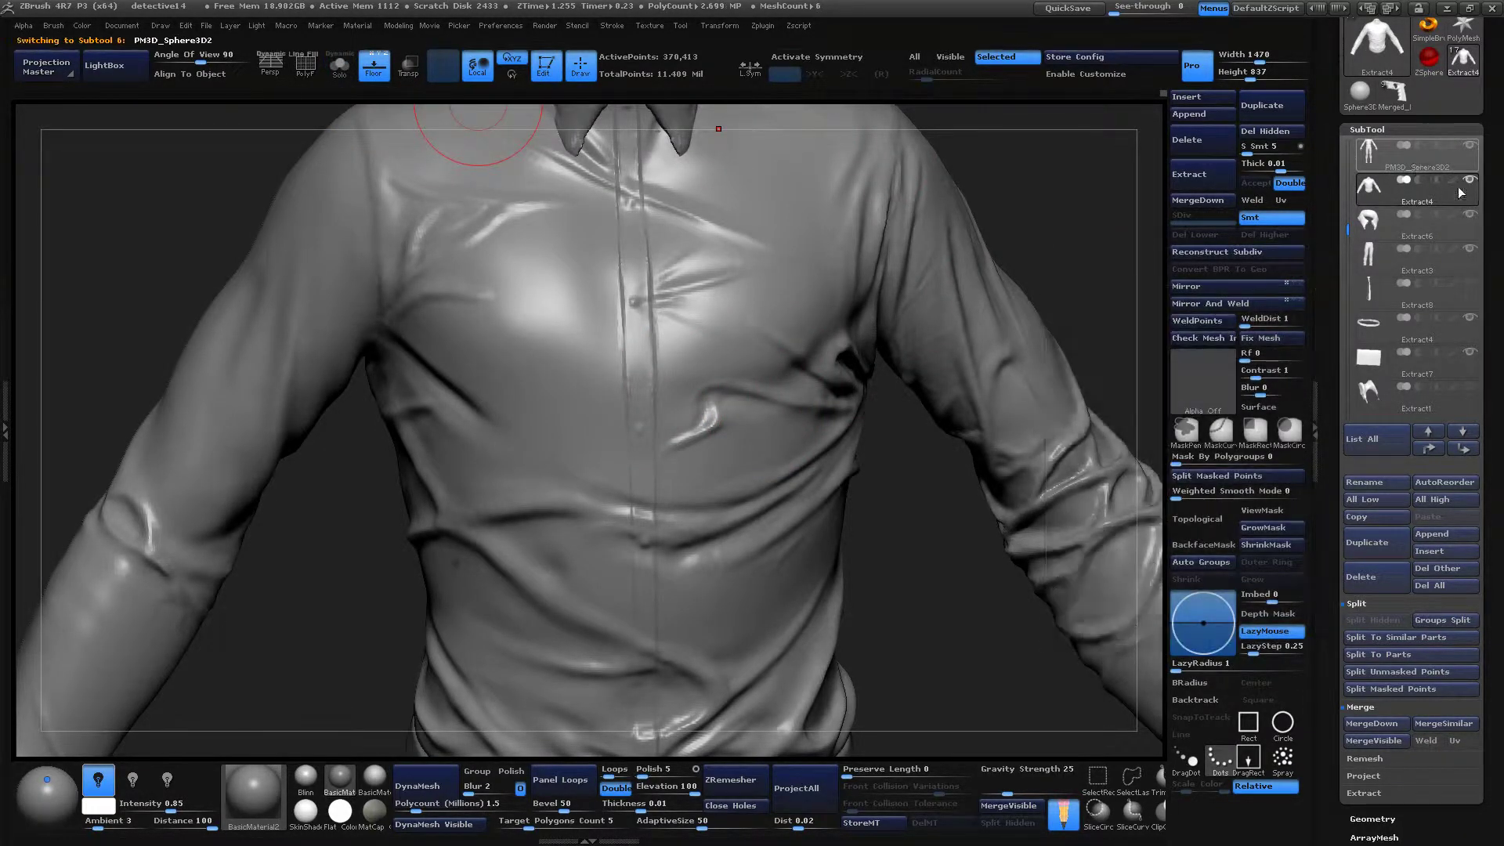
pyautogui.click(1410, 152)
pyautogui.click(1471, 185)
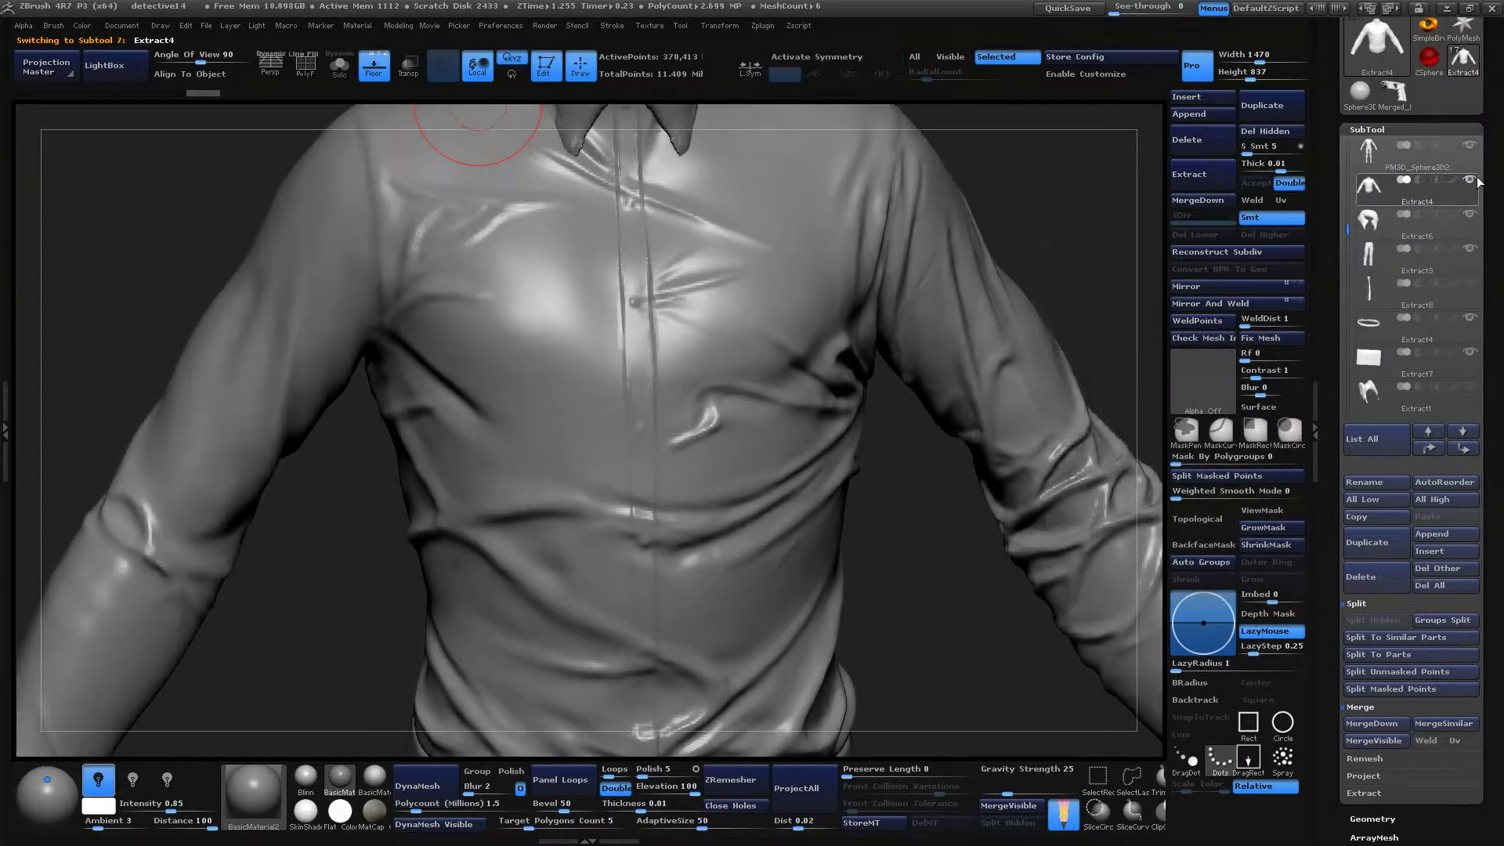
pyautogui.click(1444, 169)
pyautogui.click(1475, 180)
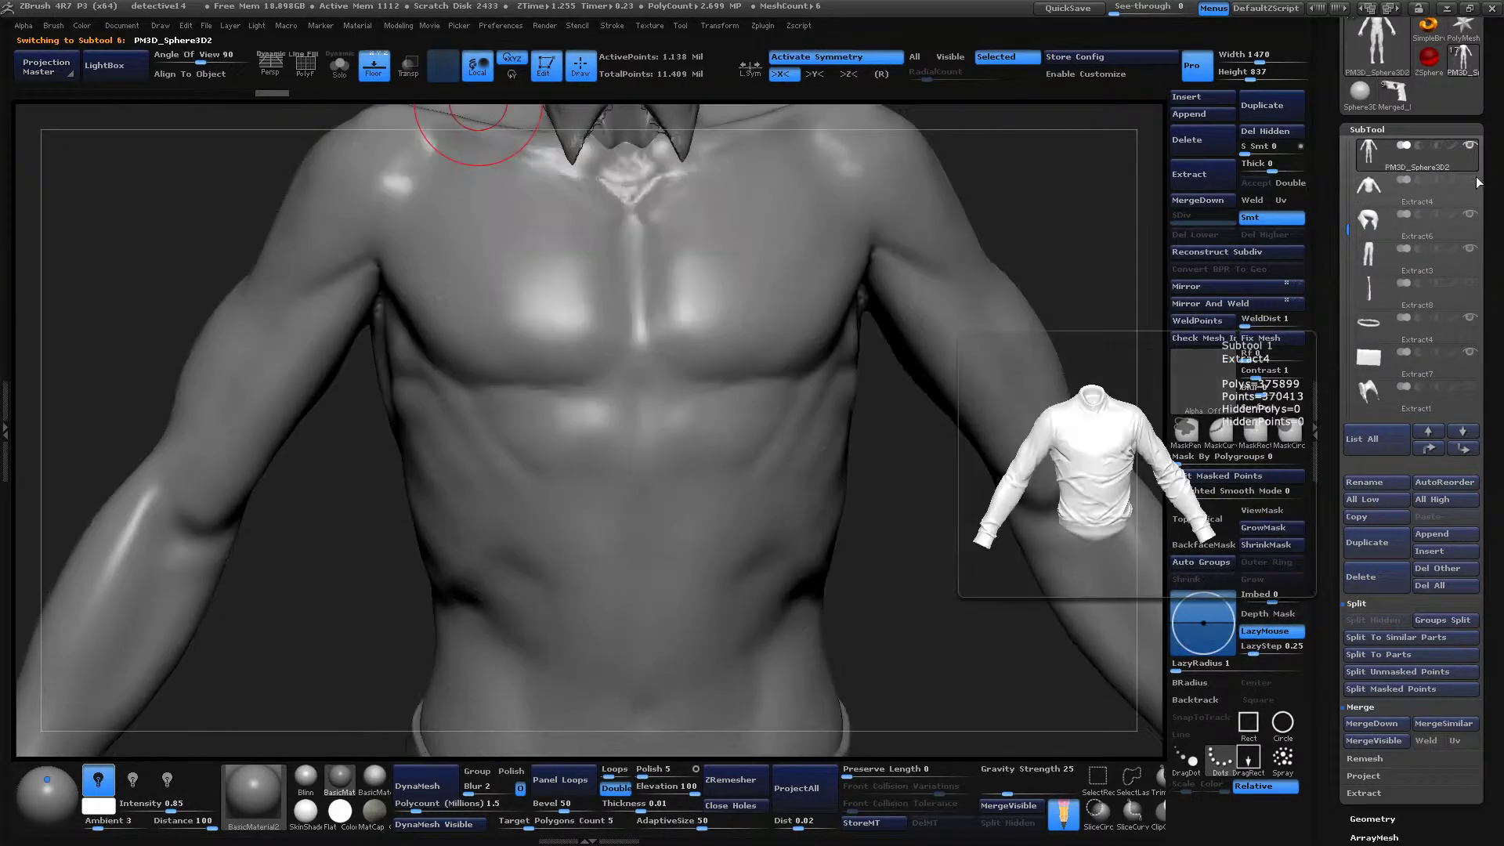
pyautogui.click(1476, 180)
pyautogui.click(1475, 180)
pyautogui.click(1476, 180)
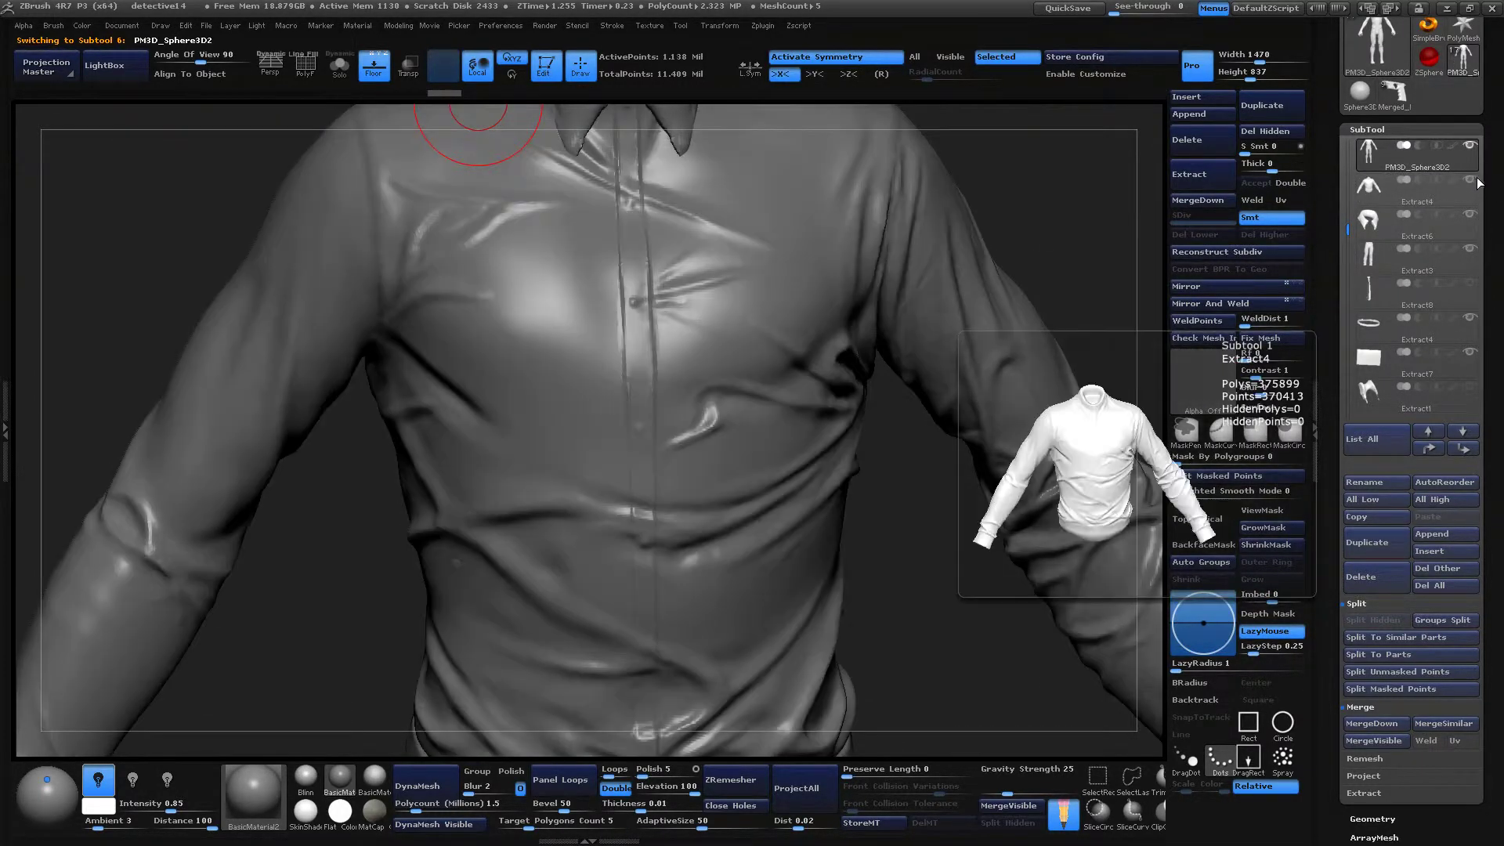
pyautogui.click(1444, 202)
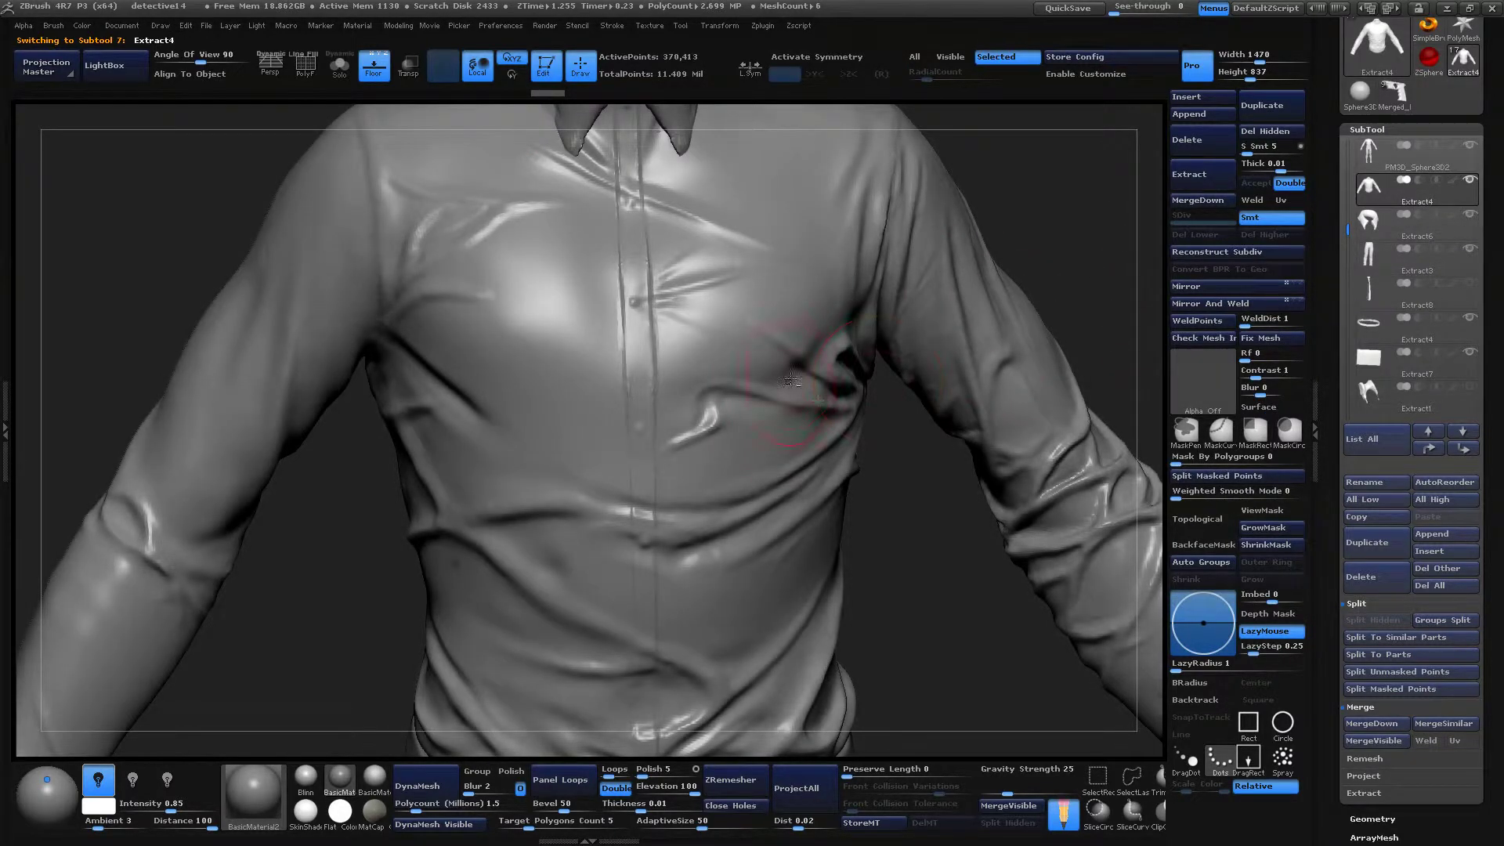
# Sculpt a broad fold from the wearer's right armpit toward the placket and smooth the chest cloth.
pyautogui.moveTo(1093, 186); pyautogui.dragTo(1052, 233)
pyautogui.moveTo(649, 375)
pyautogui.keyDown('shift'); pyautogui.mouseDown()
pyautogui.moveTo(532, 389)
pyautogui.moveTo(645, 392)
pyautogui.moveTo(544, 396)
pyautogui.mouseUp(); pyautogui.keyUp('shift')
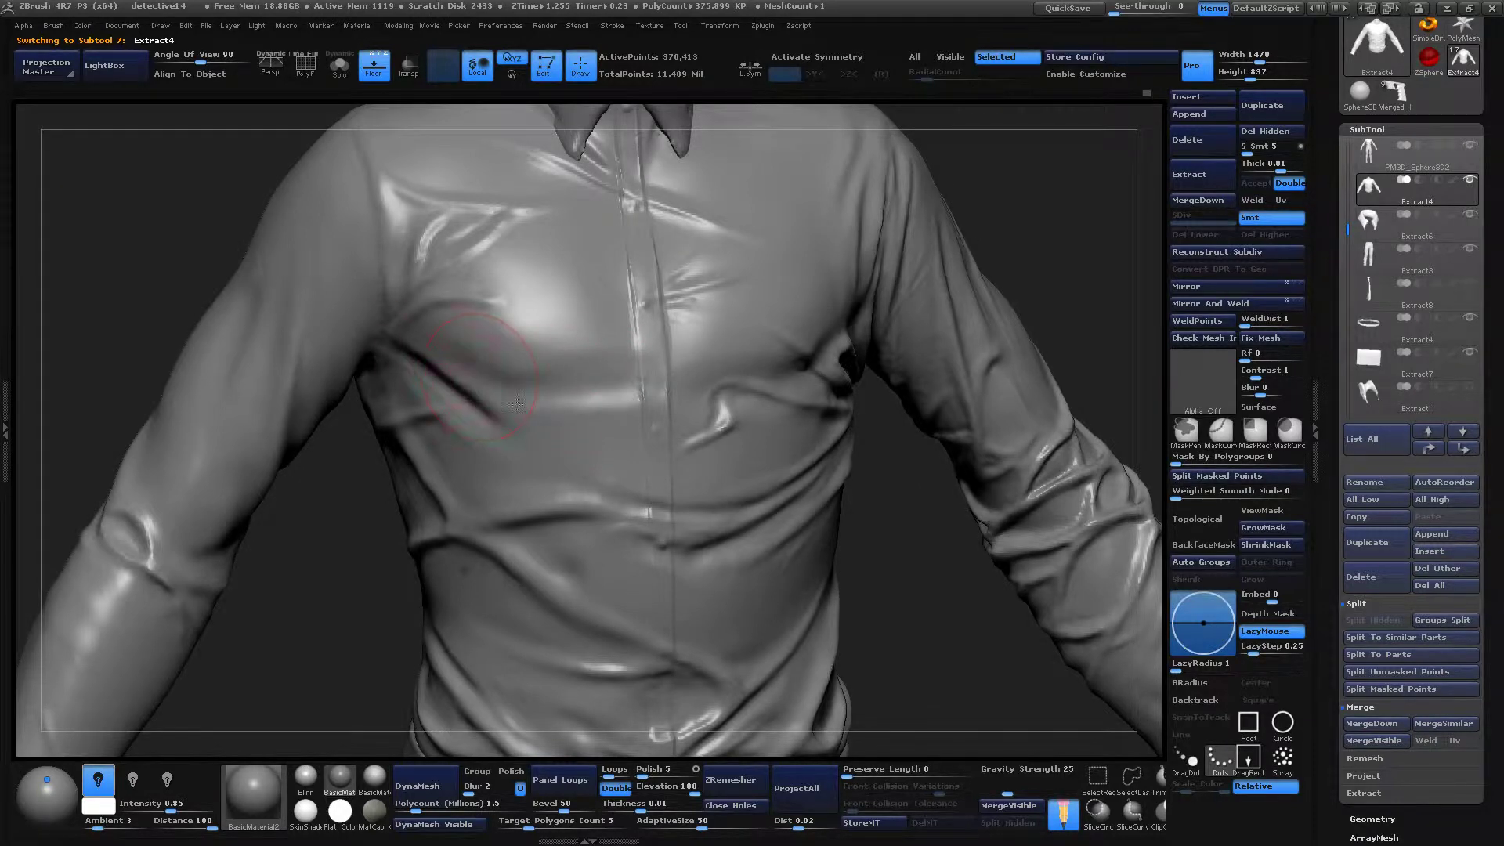
pyautogui.moveTo(1114, 199); pyautogui.dragTo(1071, 209)
pyautogui.moveTo(771, 522)
pyautogui.mouseDown()
pyautogui.moveTo(744, 490)
pyautogui.moveTo(783, 490)
pyautogui.mouseUp()
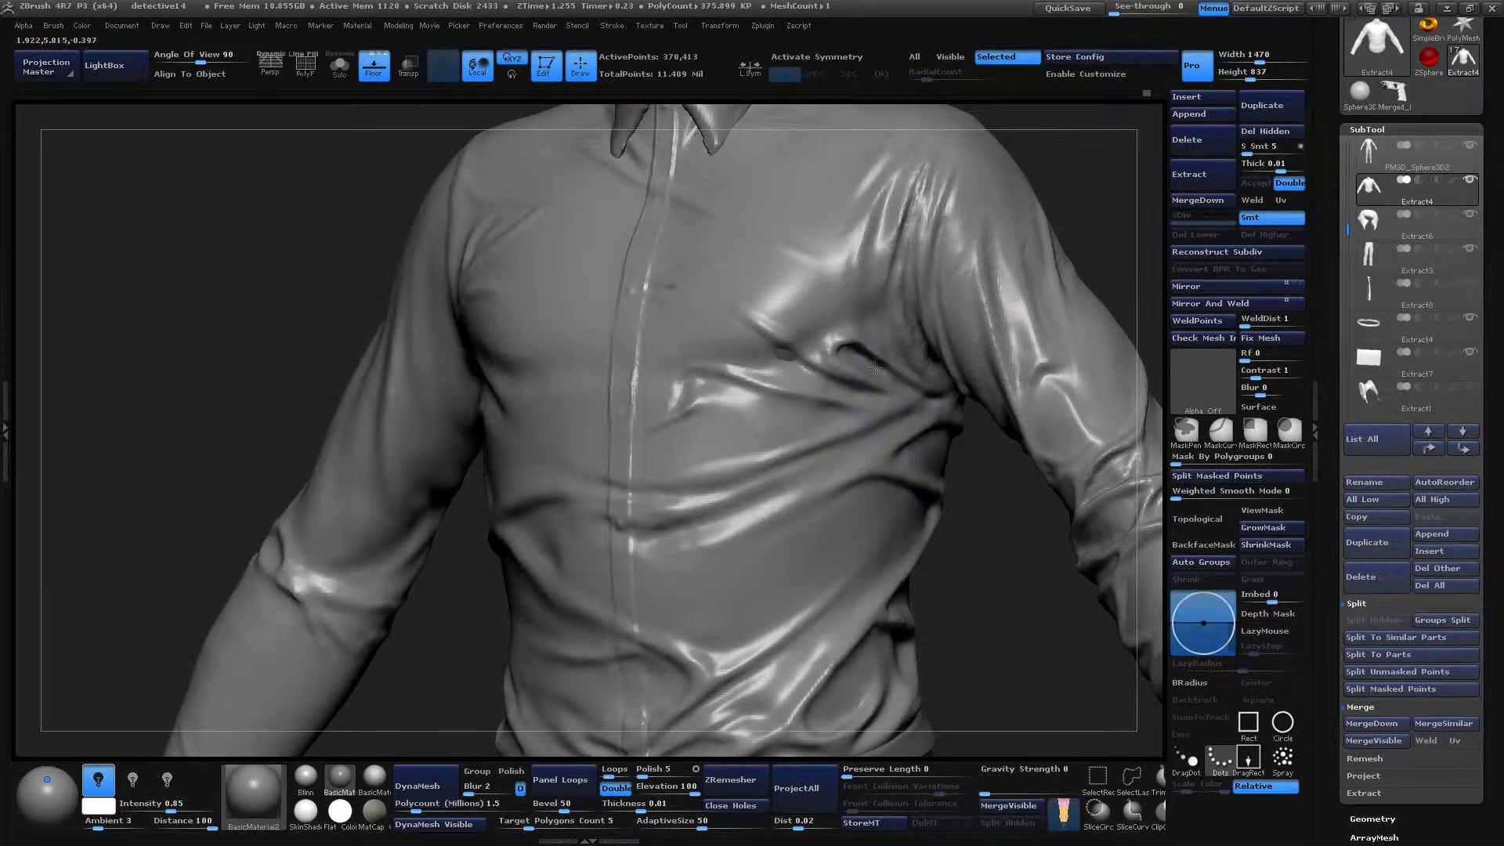
pyautogui.keyDown('shift'); pyautogui.moveTo(989, 510); pyautogui.dragTo(1078, 509); pyautogui.keyUp('shift')
# Switch to the clay build-up brush and fill the area under the lower chest folds on the wearer's left, smoothing it.
pyautogui.keyDown('alt'); pyautogui.moveTo(772, 541); pyautogui.dragTo(701, 572, button='right'); pyautogui.keyUp('alt')
pyautogui.press('space')
pyautogui.click(657, 516)
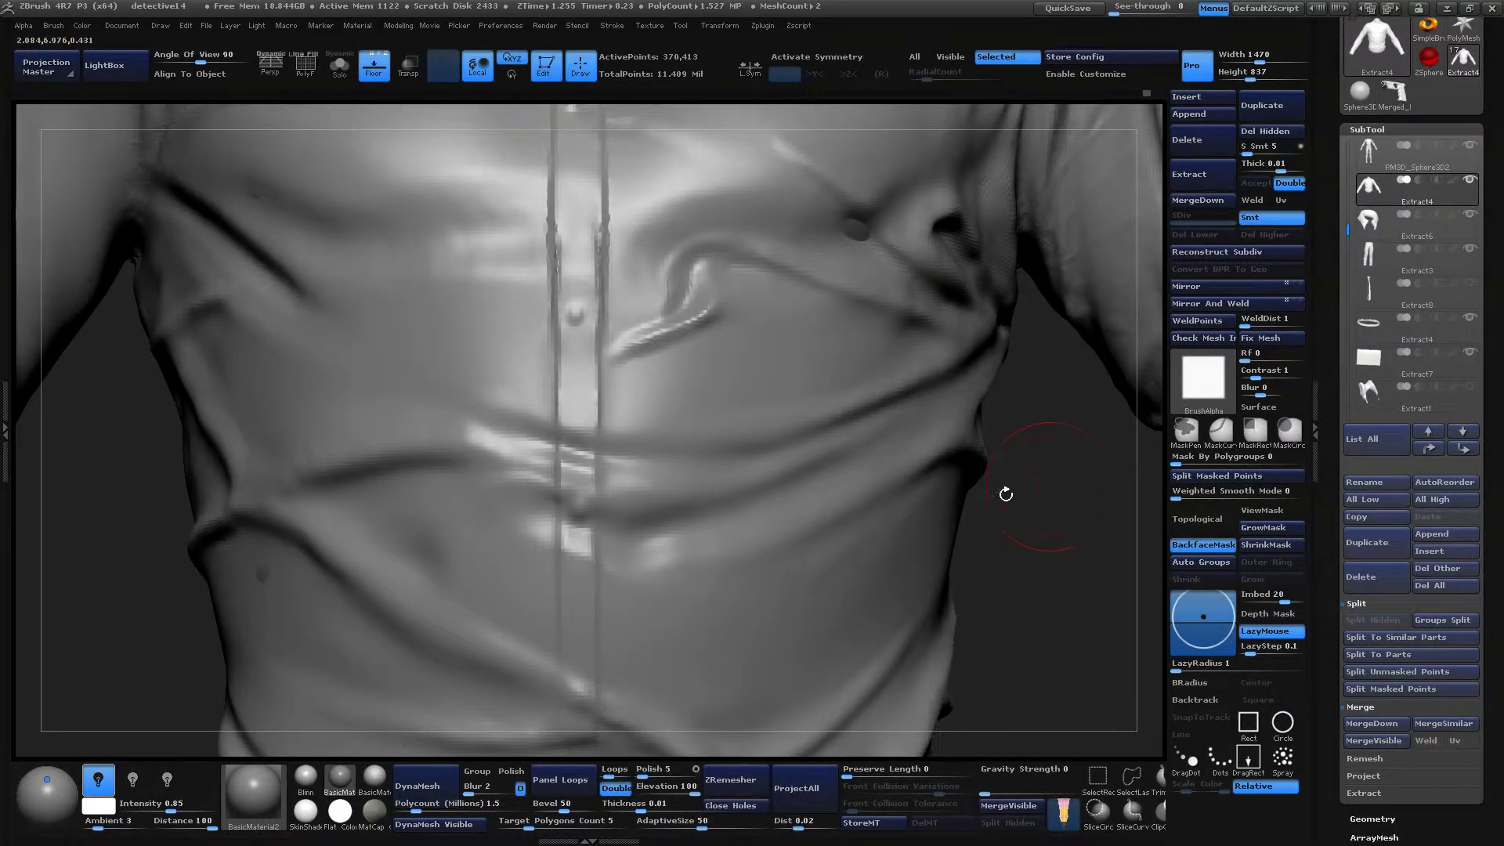
pyautogui.moveTo(631, 577)
pyautogui.mouseDown()
pyautogui.moveTo(697, 553)
pyautogui.moveTo(631, 618)
pyautogui.moveTo(672, 571)
pyautogui.moveTo(673, 583)
pyautogui.mouseUp()
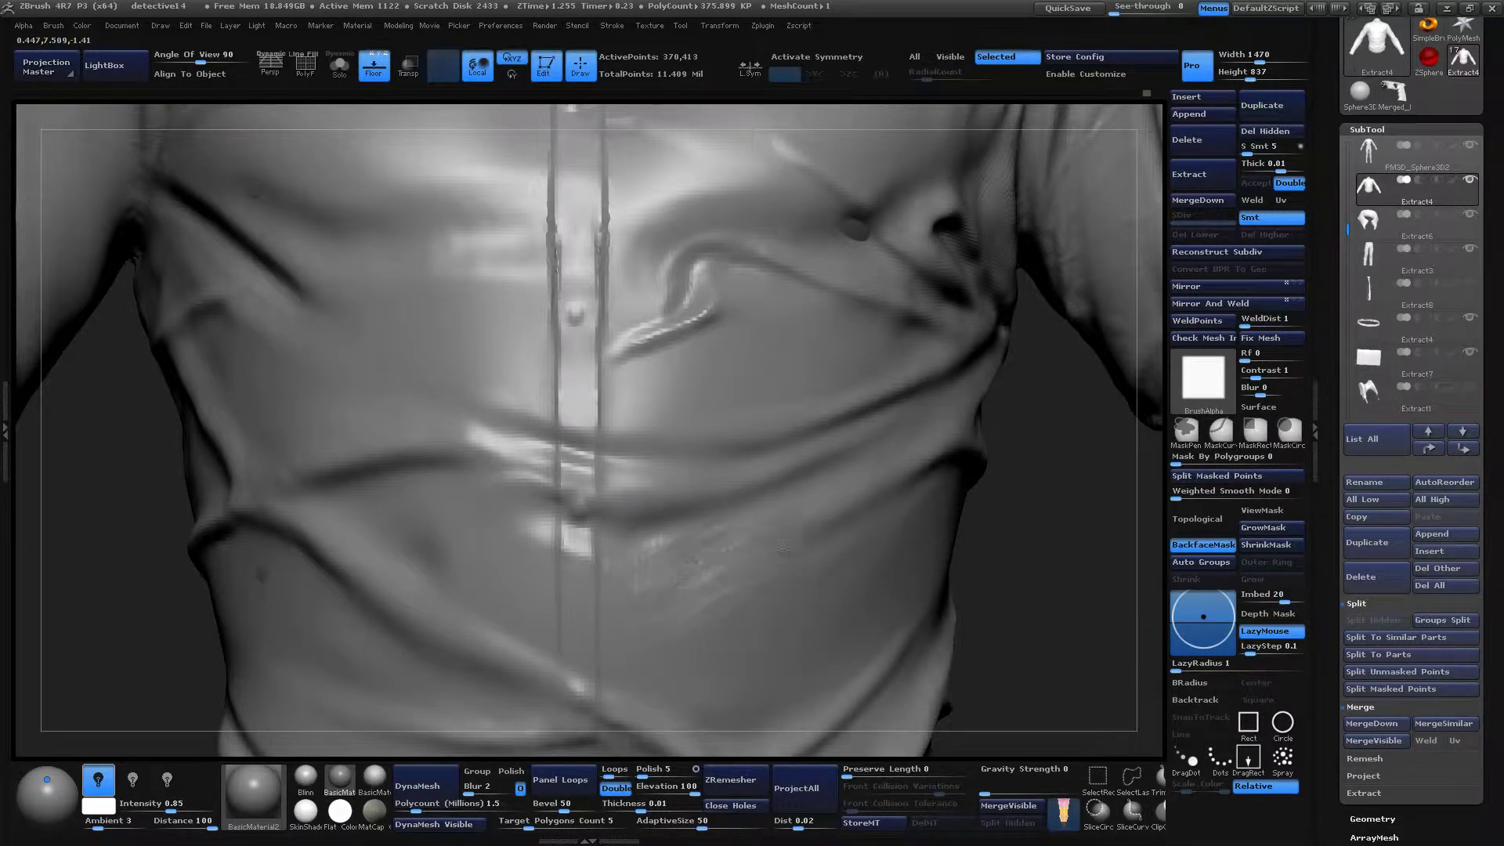
pyautogui.keyDown('shift'); pyautogui.moveTo(782, 550); pyautogui.dragTo(740, 558); pyautogui.keyUp('shift')
# Build up short clay strokes next to the placket, below the lower chest fold on the wearer's left side.
pyautogui.moveTo(979, 608)
pyautogui.keyDown('alt'); pyautogui.mouseDown()
pyautogui.moveTo(1088, 608)
pyautogui.moveTo(999, 572)
pyautogui.mouseUp(); pyautogui.keyUp('alt')
pyautogui.moveTo(933, 642)
pyautogui.mouseDown()
pyautogui.moveTo(1011, 690)
pyautogui.moveTo(1108, 289)
pyautogui.moveTo(1054, 310)
pyautogui.moveTo(1061, 251)
pyautogui.moveTo(1077, 274)
pyautogui.moveTo(1061, 337)
pyautogui.mouseUp()
pyautogui.moveTo(472, 421)
pyautogui.keyDown('alt'); pyautogui.mouseDown()
pyautogui.moveTo(581, 413)
pyautogui.moveTo(526, 407)
pyautogui.mouseUp(); pyautogui.keyUp('alt')
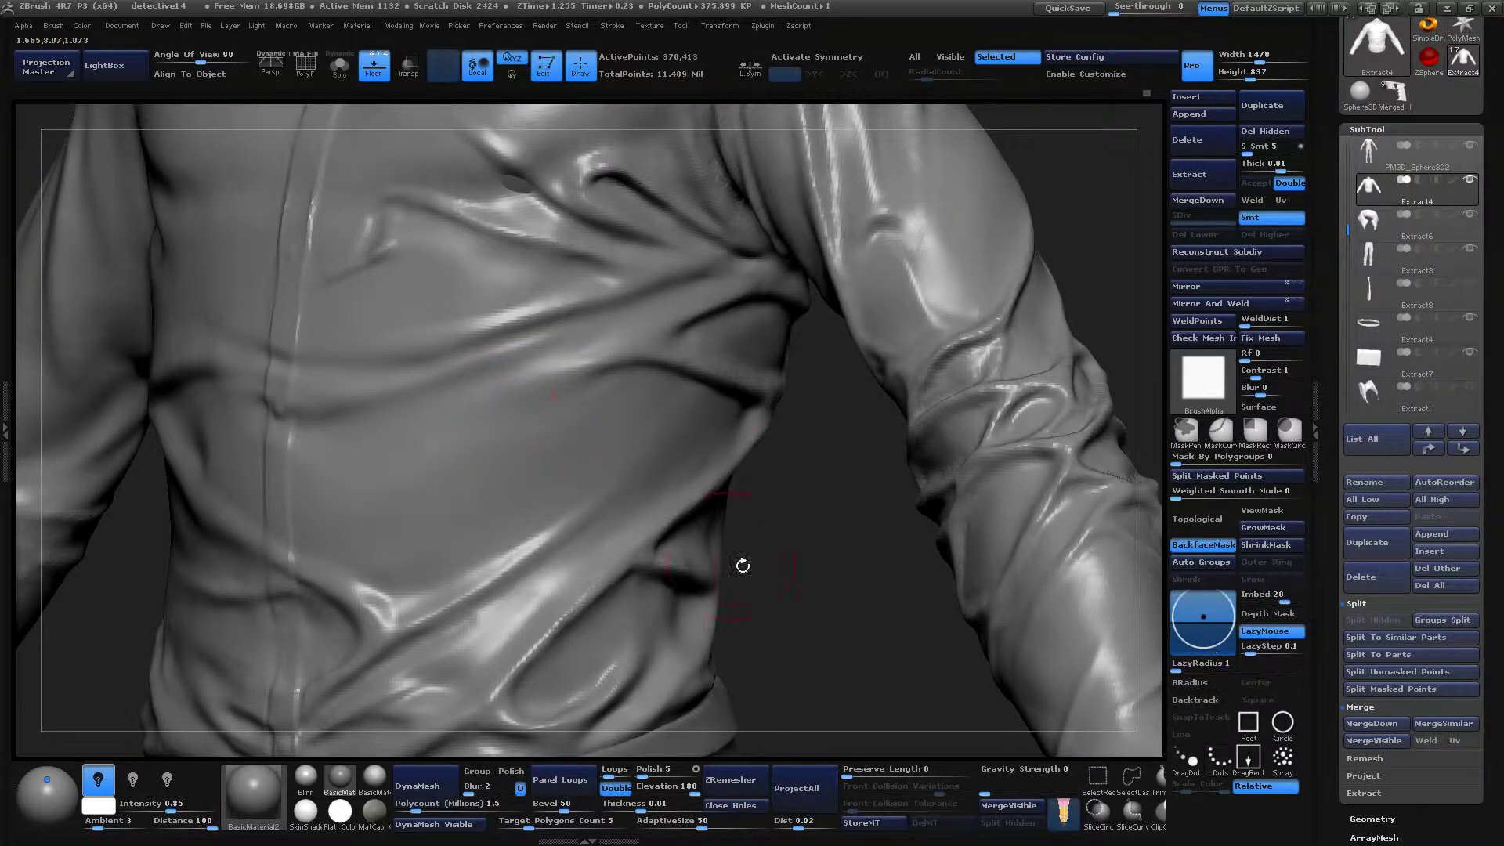
pyautogui.keyDown('alt'); pyautogui.moveTo(742, 564); pyautogui.dragTo(851, 566); pyautogui.keyUp('alt')
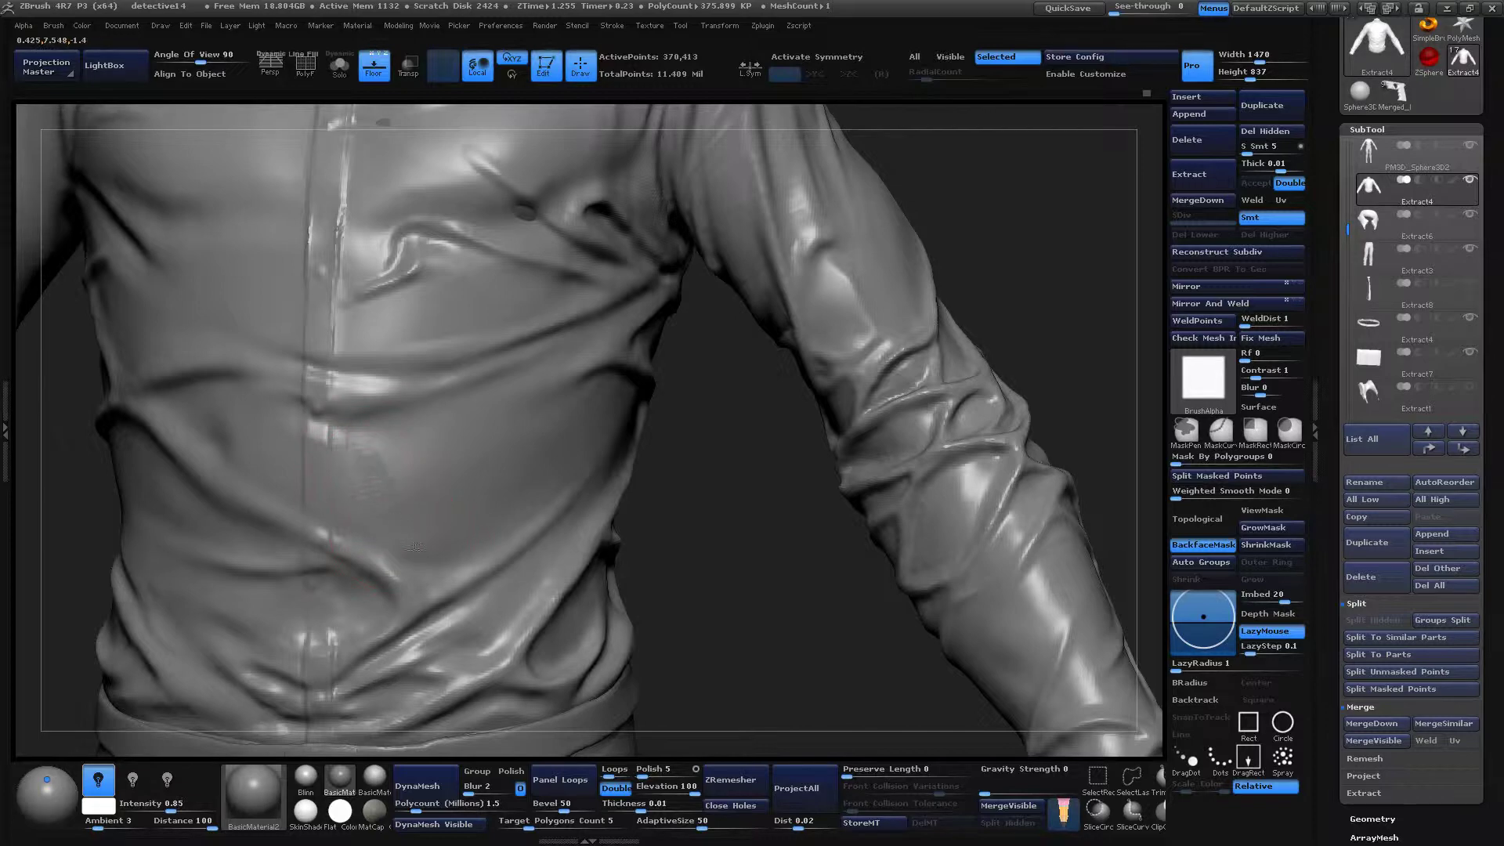
pyautogui.keyDown('alt'); pyautogui.moveTo(753, 650); pyautogui.dragTo(804, 666); pyautogui.keyUp('alt')
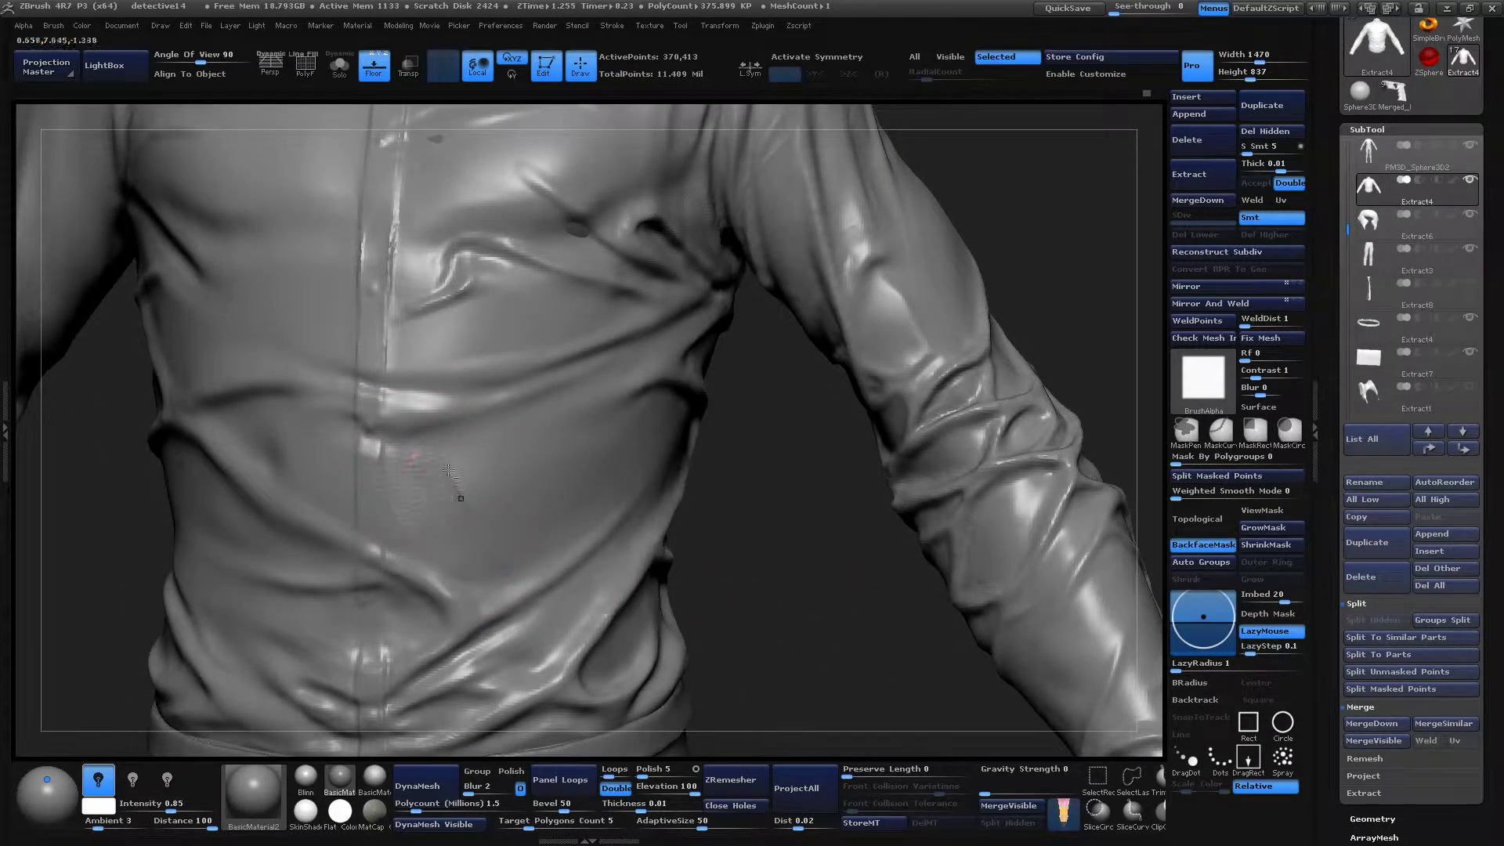
pyautogui.moveTo(796, 608)
pyautogui.mouseDown()
pyautogui.moveTo(437, 494)
pyautogui.moveTo(506, 545)
pyautogui.mouseUp()
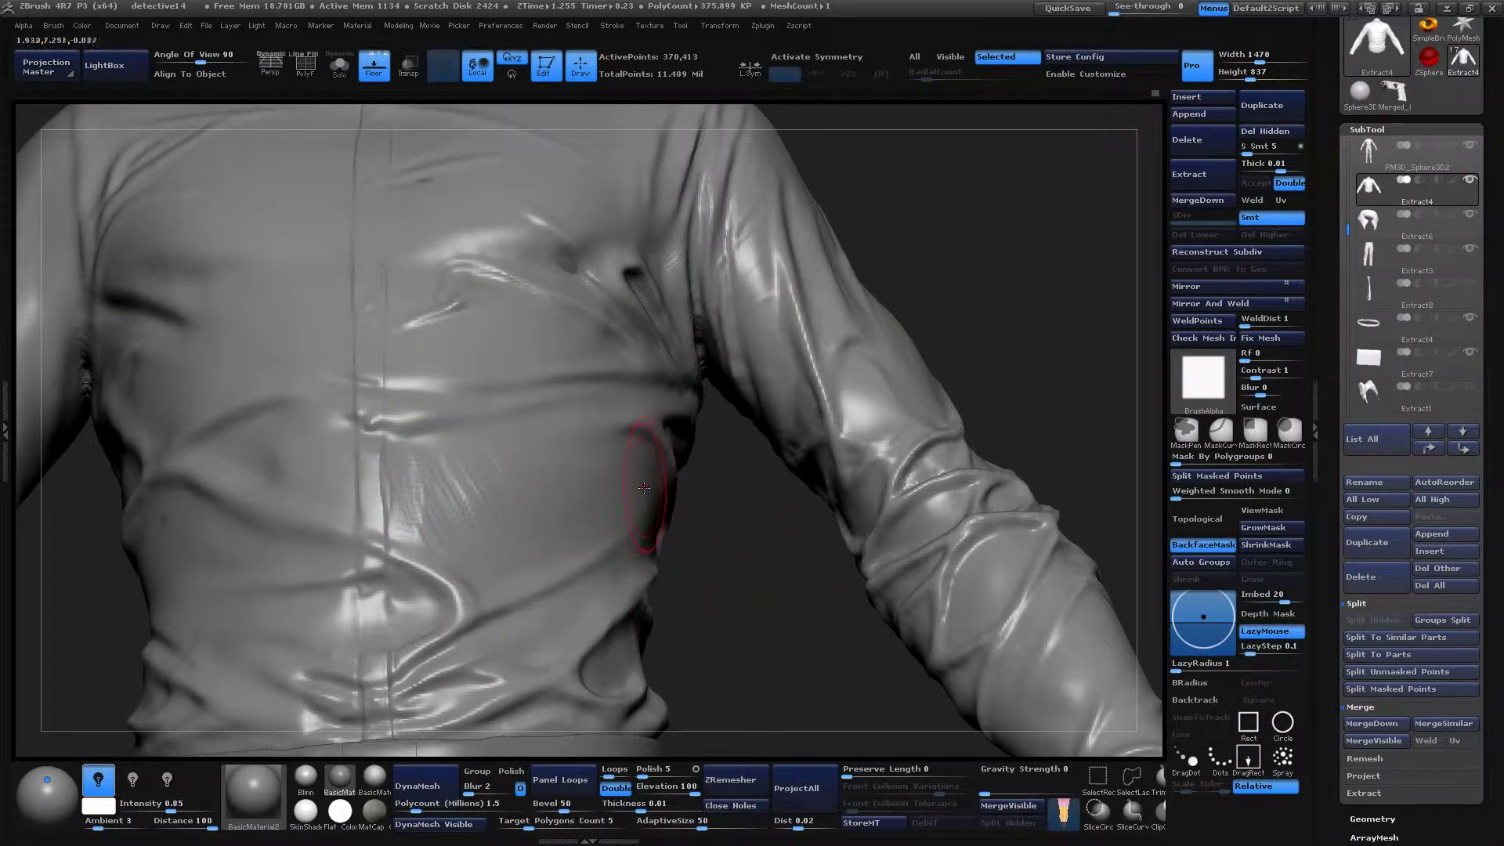
# Adjust the brush and blend the built-up clay strokes beside the placket into the surrounding cloth by smoothing.
pyautogui.press('space')
pyautogui.moveTo(643, 480); pyautogui.dragTo(406, 470)
pyautogui.moveTo(738, 642)
pyautogui.mouseDown()
pyautogui.moveTo(715, 631)
pyautogui.moveTo(789, 557)
pyautogui.mouseUp()
pyautogui.keyDown('shift'); pyautogui.moveTo(511, 539); pyautogui.dragTo(511, 486); pyautogui.keyUp('shift')
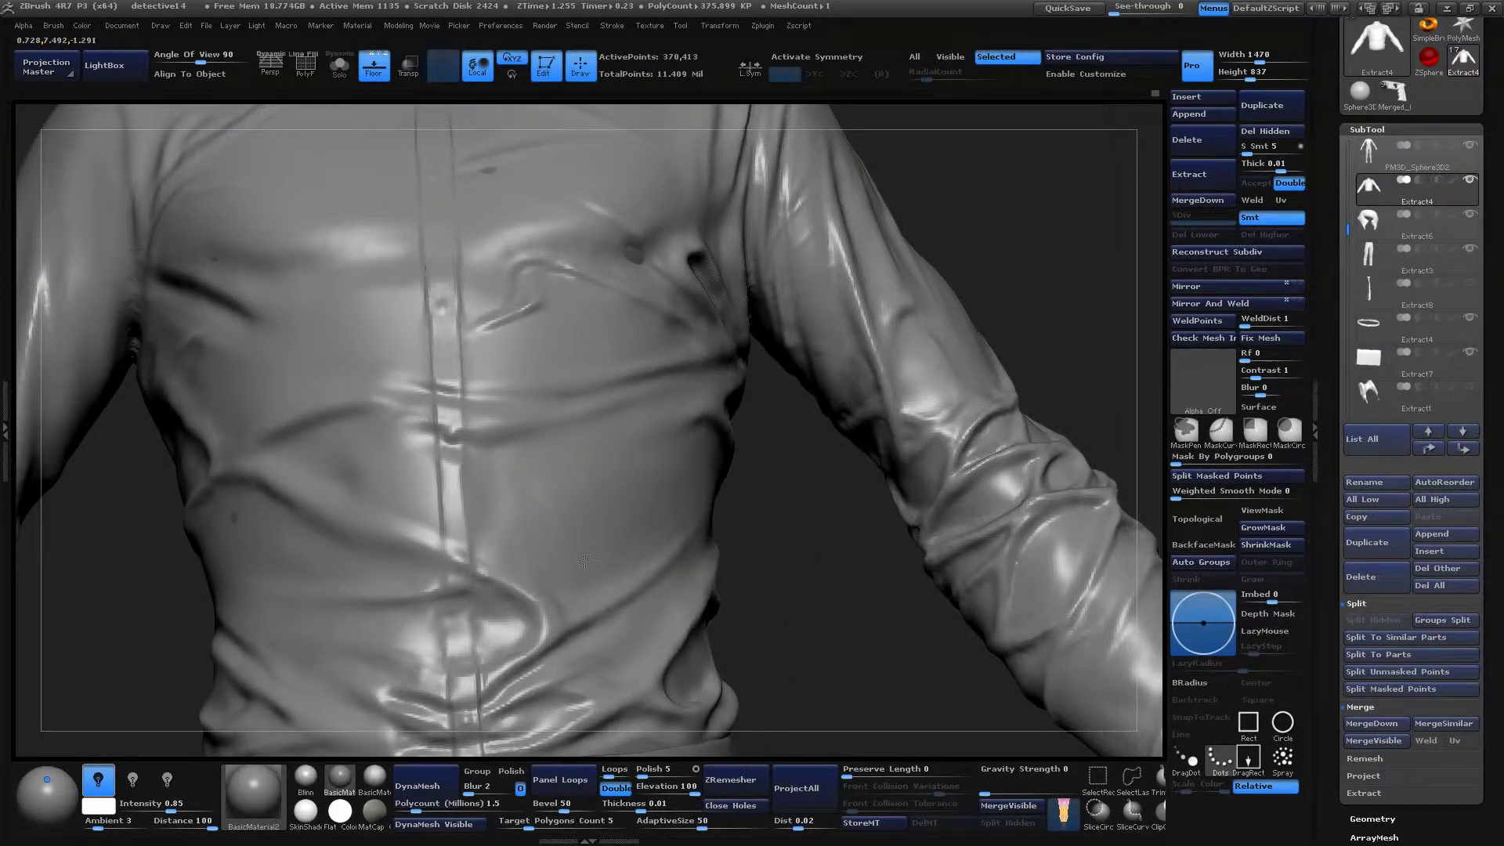
# Build up clay on the wearer's right side of the placket between the mid-torso folds and smooth it into the shirt.
pyautogui.moveTo(752, 615)
pyautogui.mouseDown()
pyautogui.moveTo(732, 581)
pyautogui.moveTo(794, 575)
pyautogui.mouseUp()
pyautogui.moveTo(374, 441)
pyautogui.mouseDown()
pyautogui.moveTo(384, 533)
pyautogui.moveTo(376, 470)
pyautogui.moveTo(306, 479)
pyautogui.mouseUp()
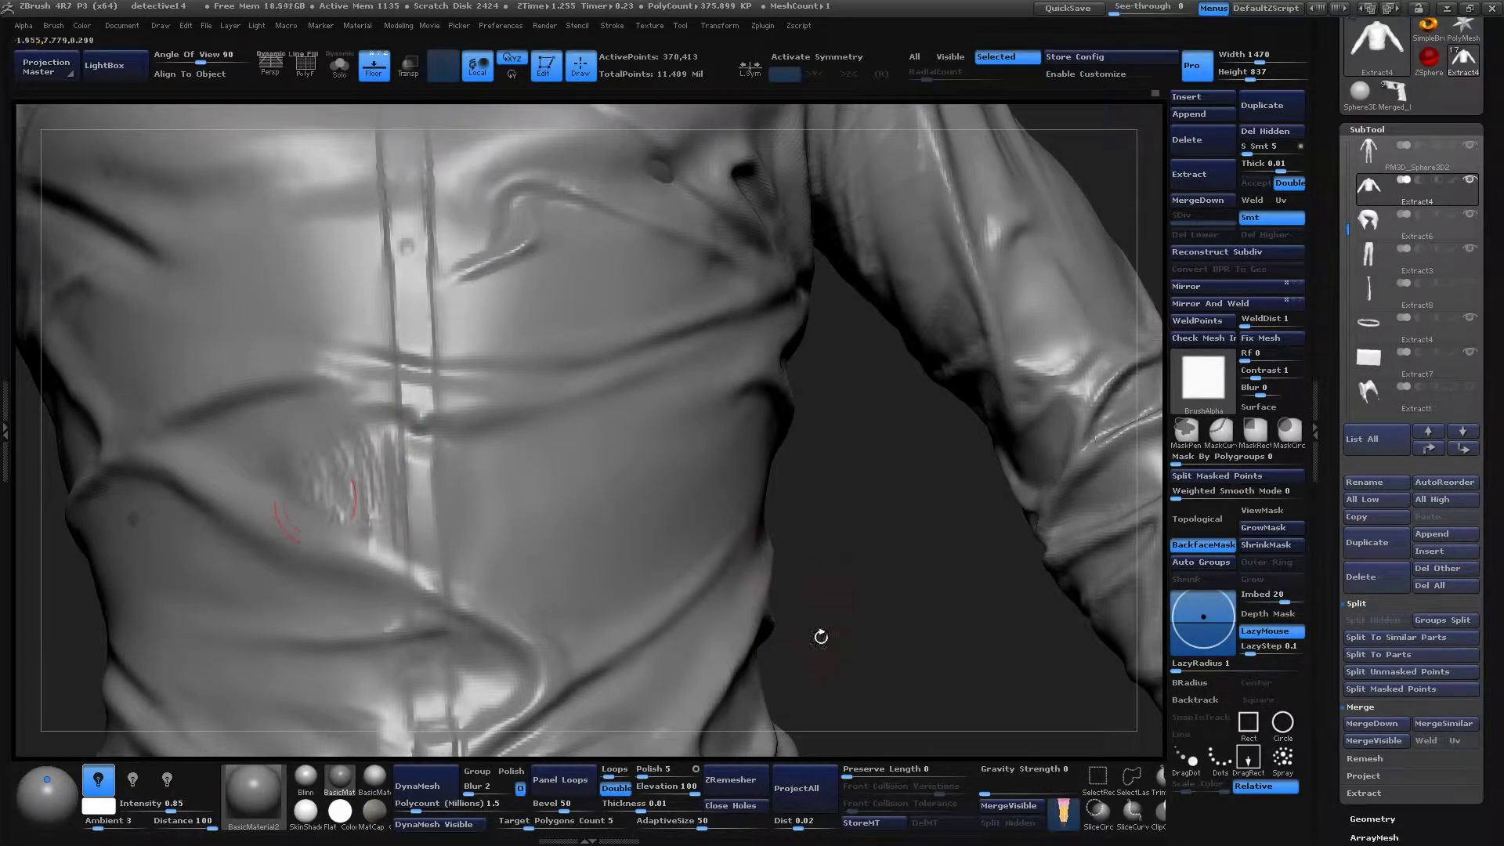
pyautogui.keyDown('alt'); pyautogui.moveTo(866, 657); pyautogui.dragTo(1045, 631); pyautogui.keyUp('alt')
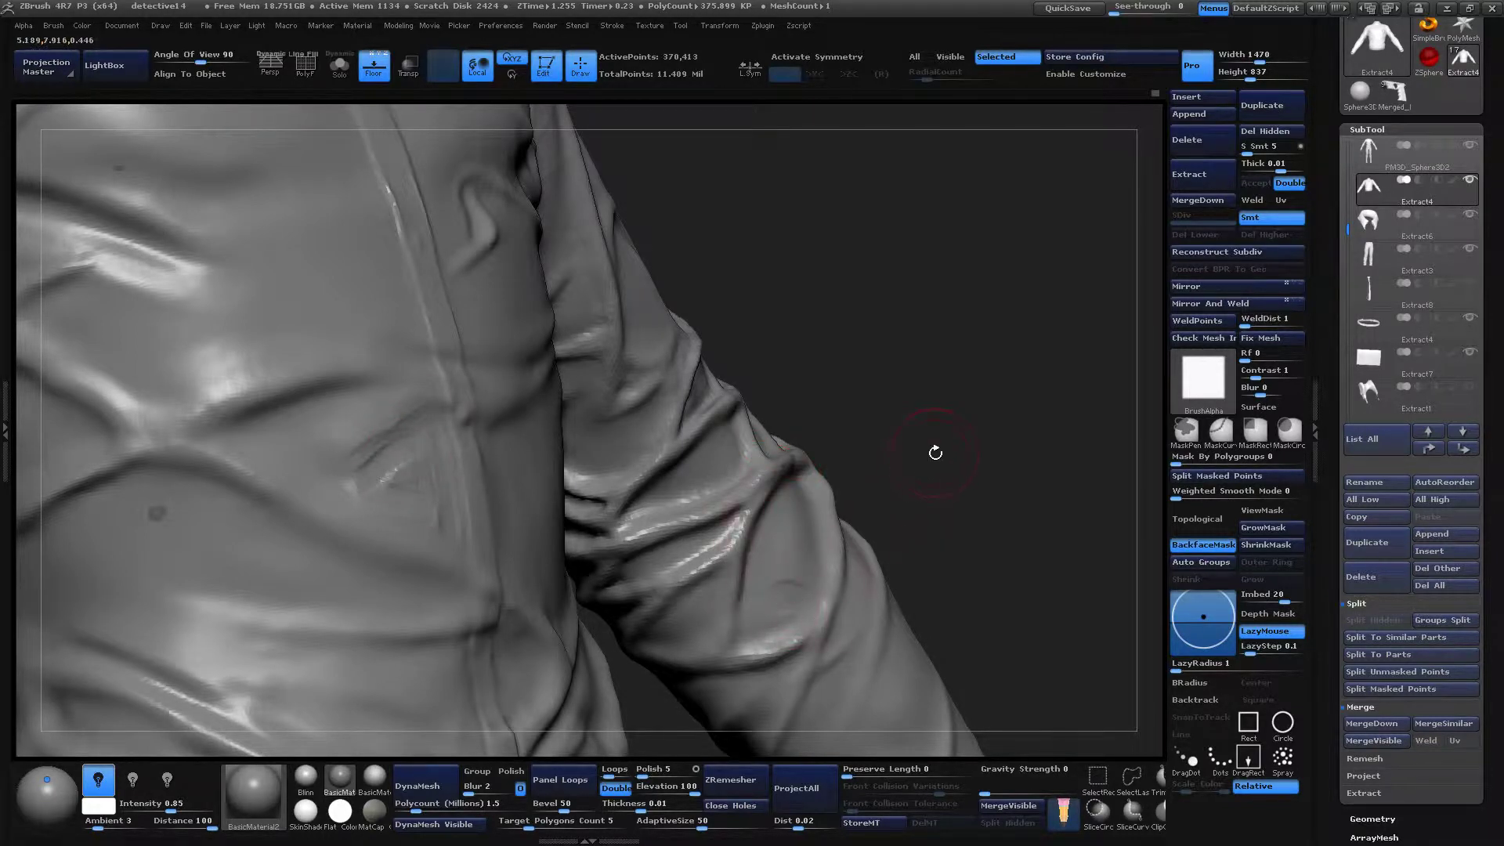
pyautogui.keyDown('alt'); pyautogui.moveTo(907, 369); pyautogui.dragTo(940, 369); pyautogui.keyUp('alt')
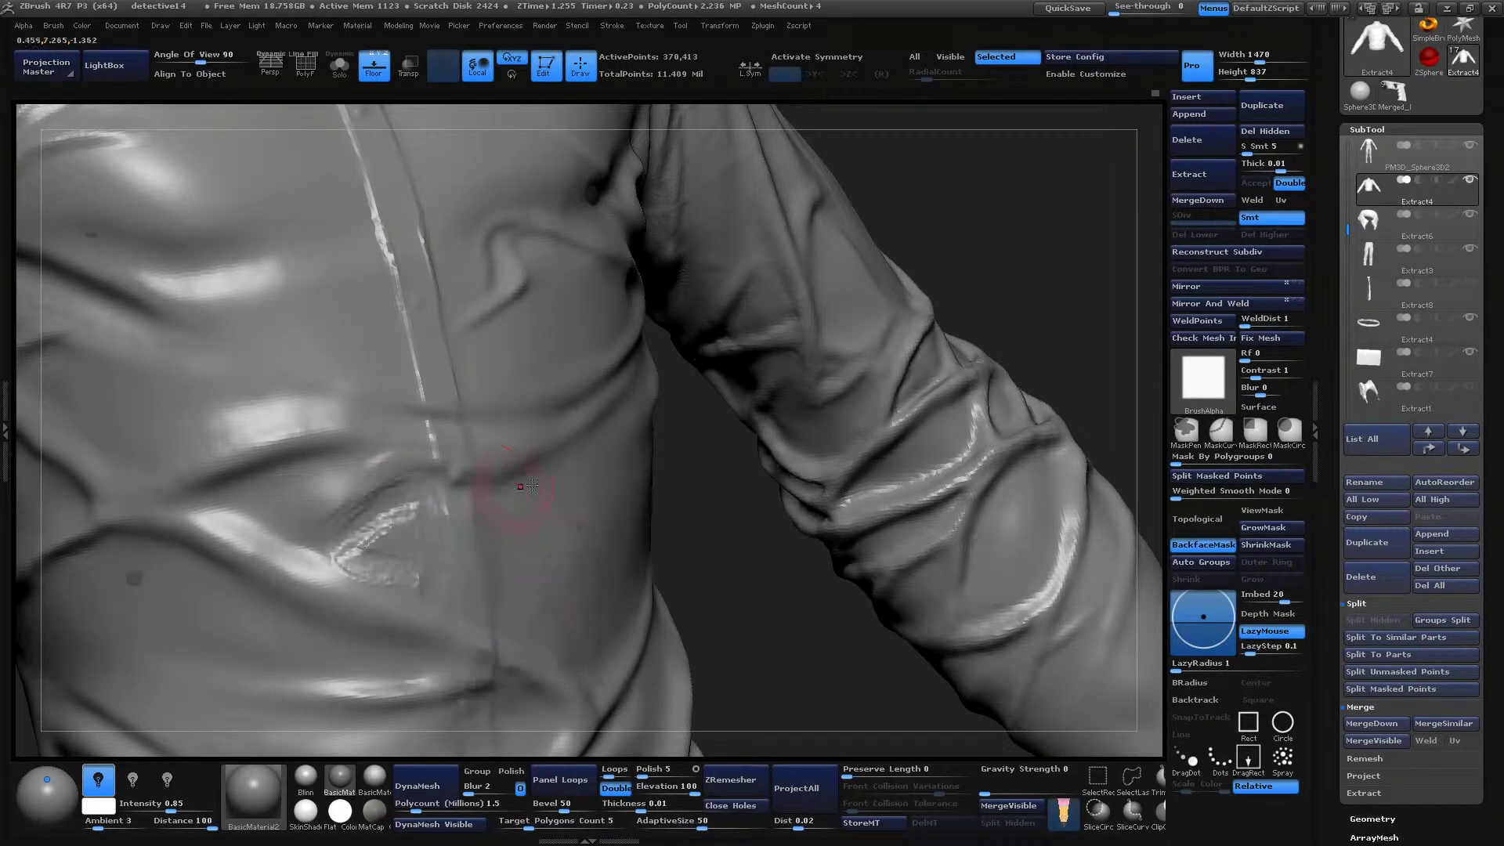
pyautogui.press('b')
pyautogui.click(575, 533)
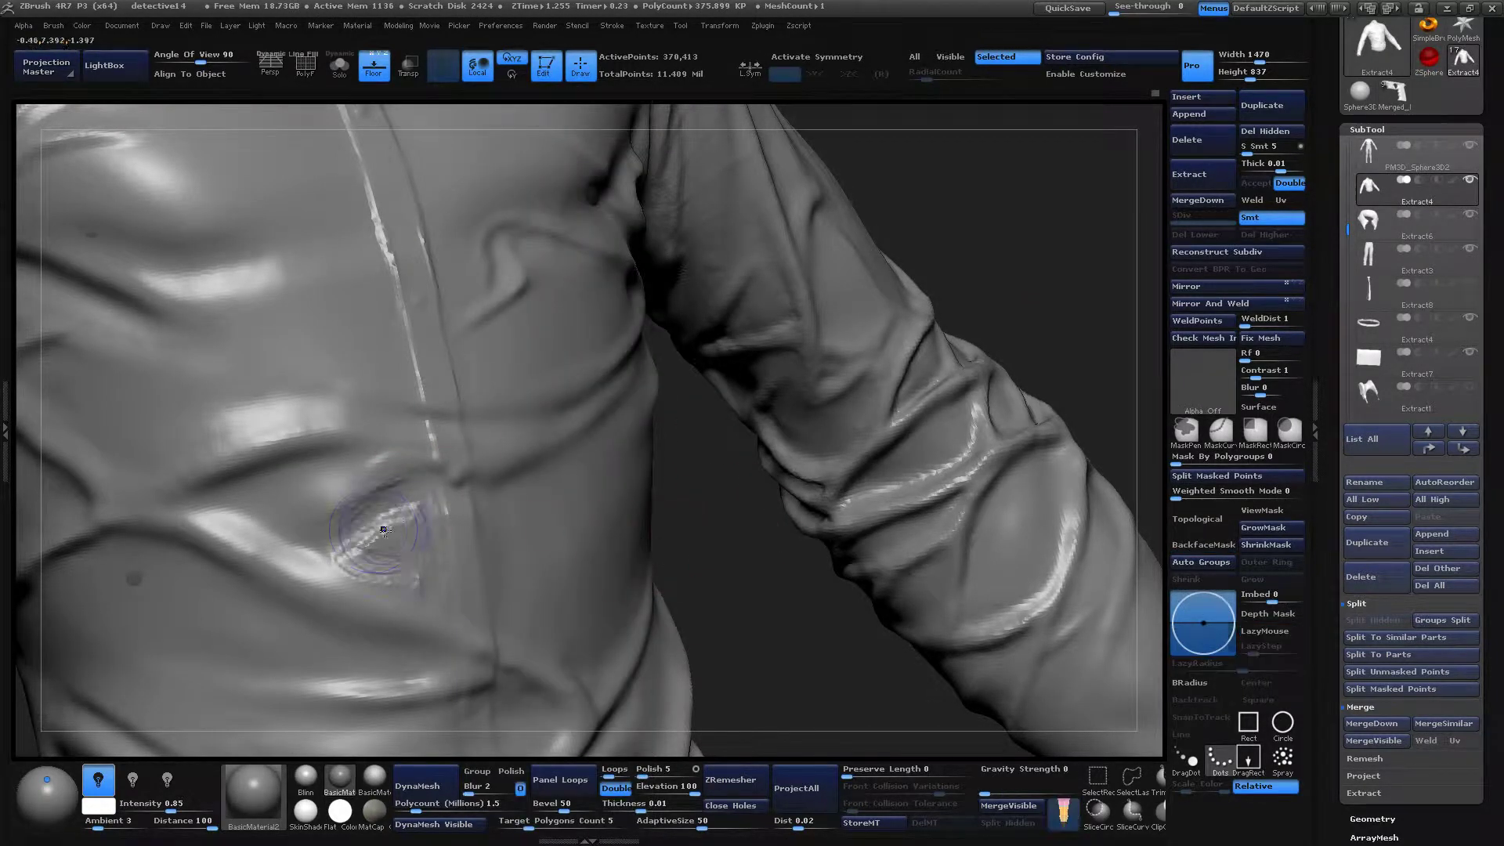
pyautogui.moveTo(387, 525)
pyautogui.keyDown('shift'); pyautogui.mouseDown()
pyautogui.moveTo(374, 540)
pyautogui.moveTo(406, 528)
pyautogui.moveTo(335, 560)
pyautogui.mouseUp(); pyautogui.keyUp('shift')
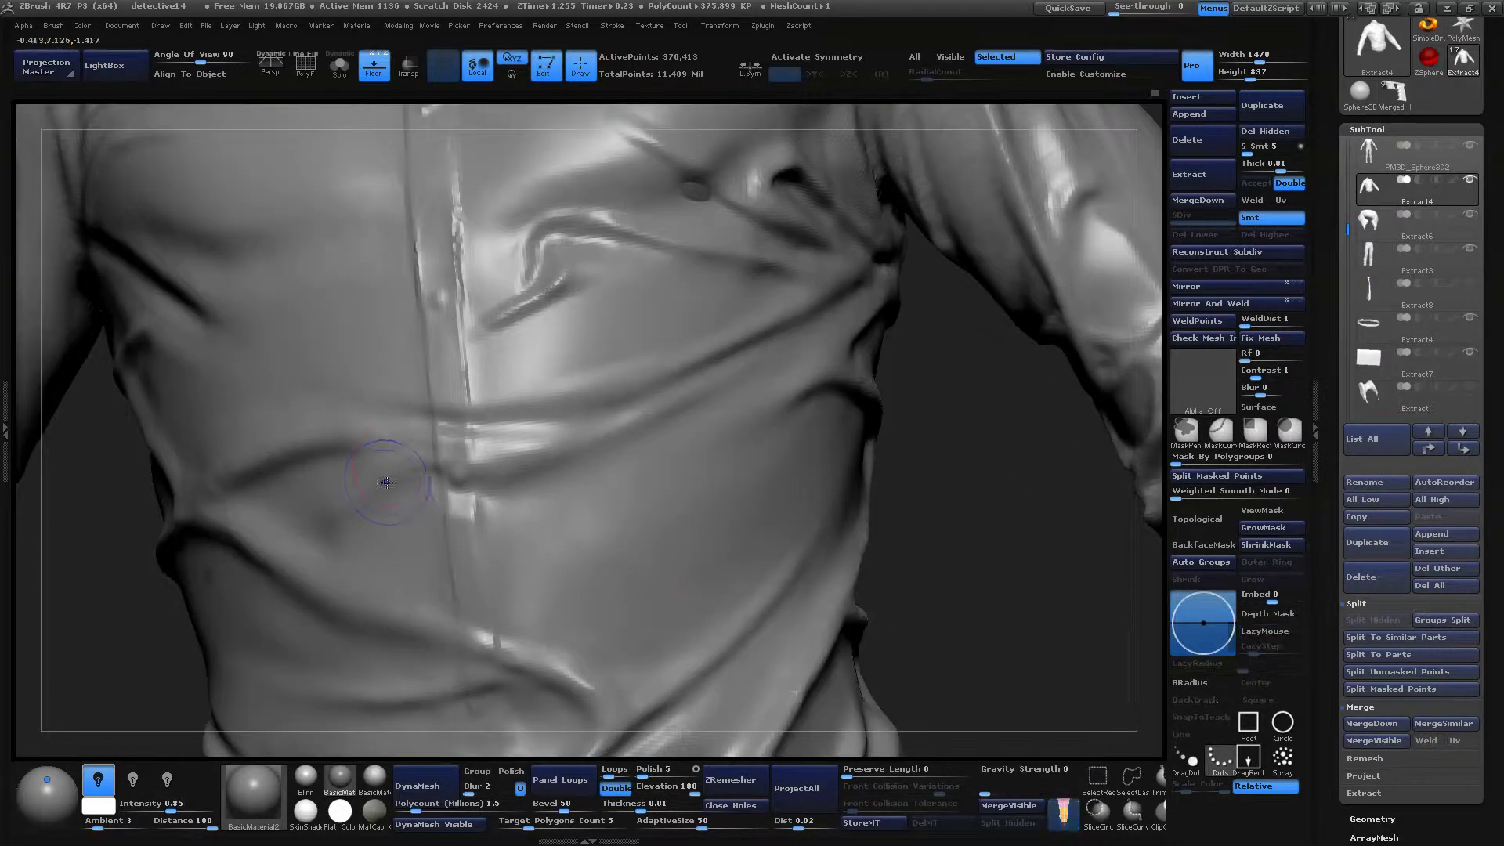
# Adjust the brush and sculpt small tension creases from the mid-torso button into the cloth on the wearer's right.
pyautogui.press('space')
pyautogui.moveTo(455, 431); pyautogui.dragTo(431, 432)
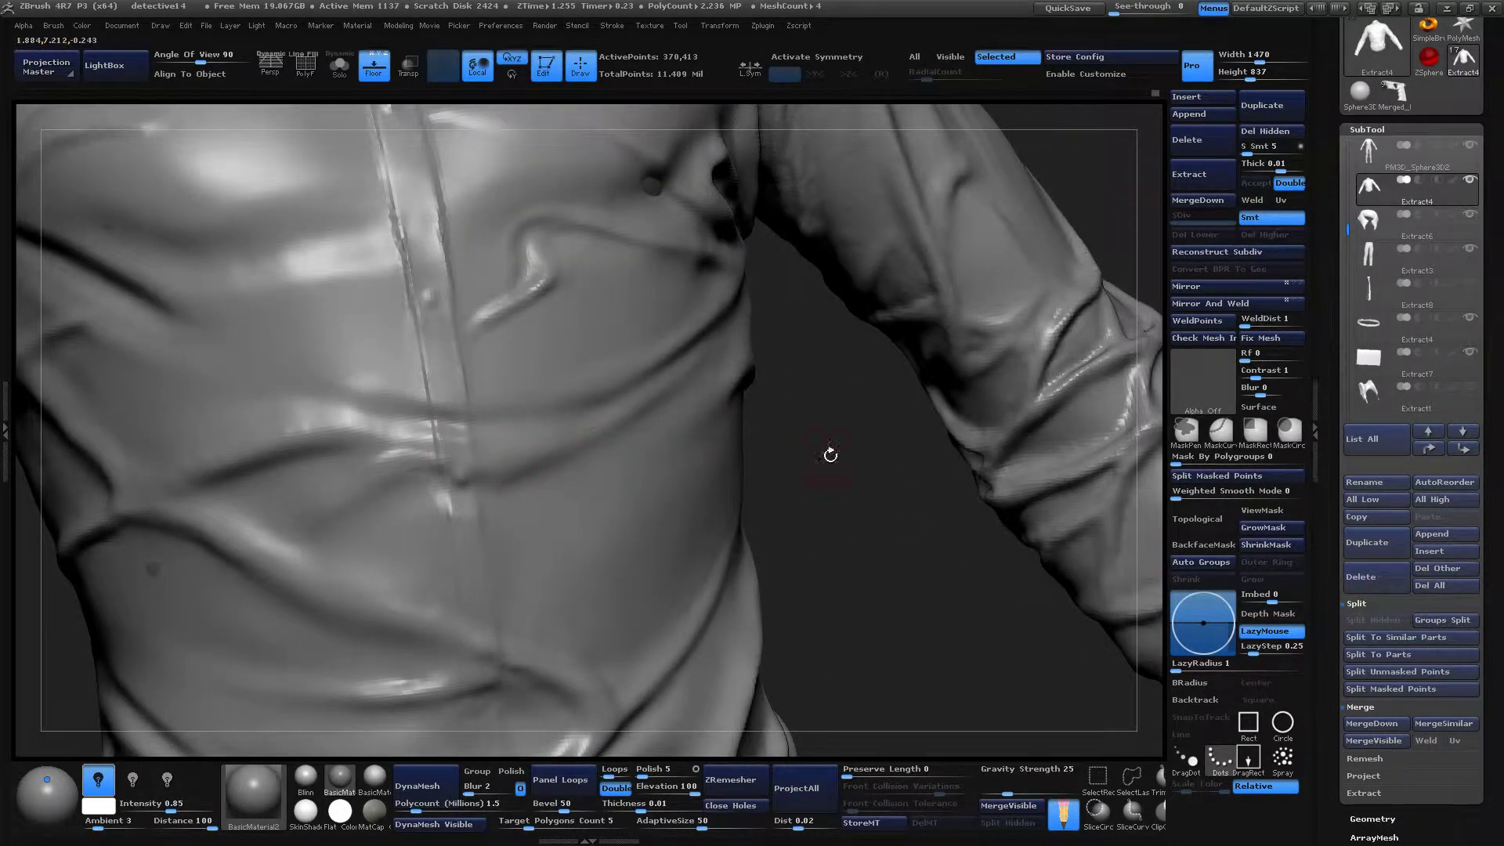
pyautogui.moveTo(830, 455); pyautogui.dragTo(494, 521)
pyautogui.moveTo(993, 481); pyautogui.dragTo(548, 500)
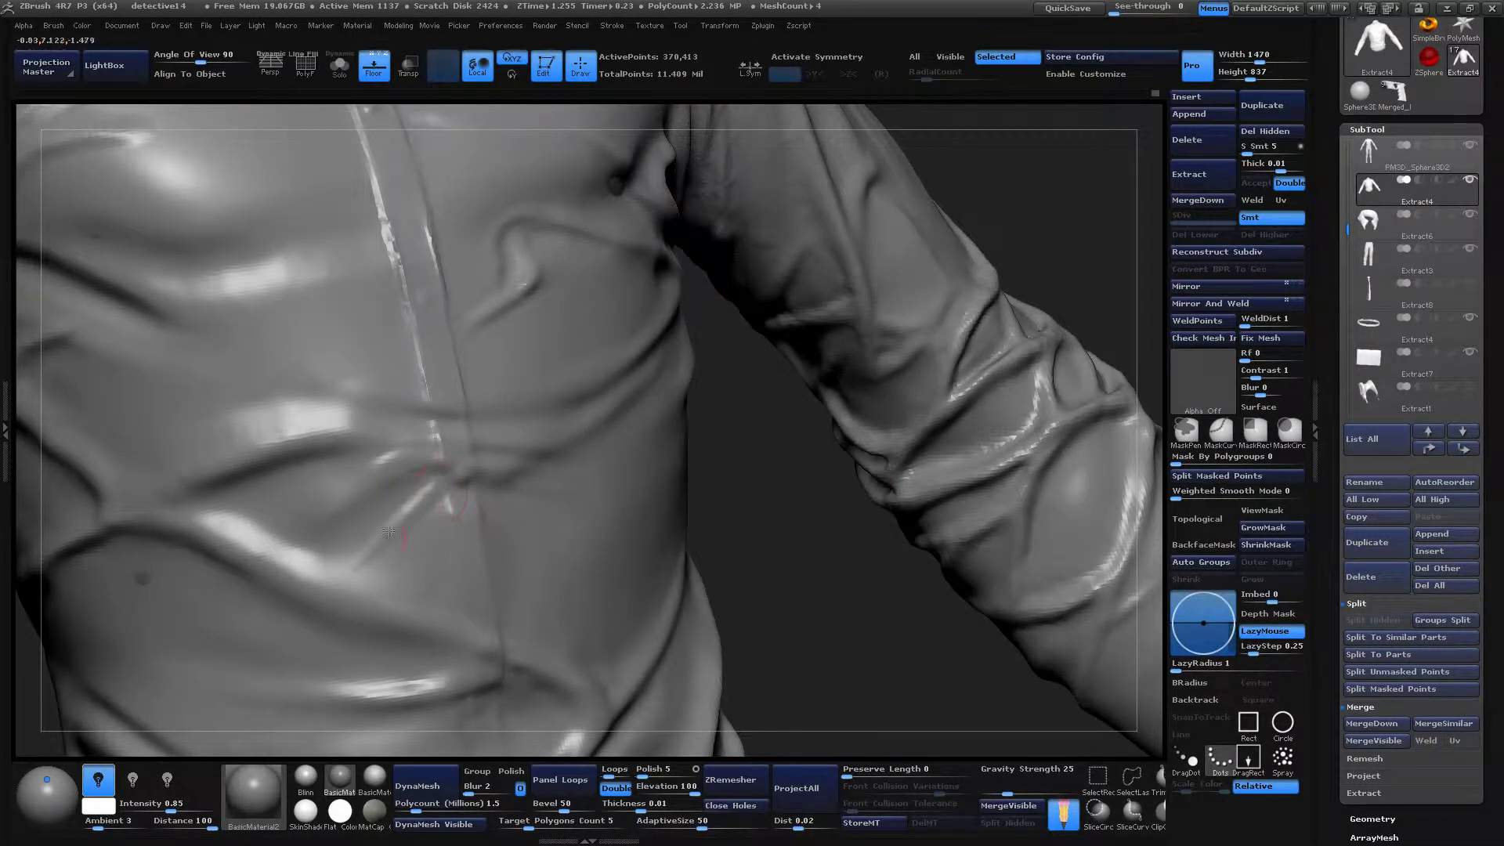
pyautogui.moveTo(468, 474)
pyautogui.mouseDown()
pyautogui.moveTo(451, 487)
pyautogui.moveTo(310, 483)
pyautogui.mouseUp()
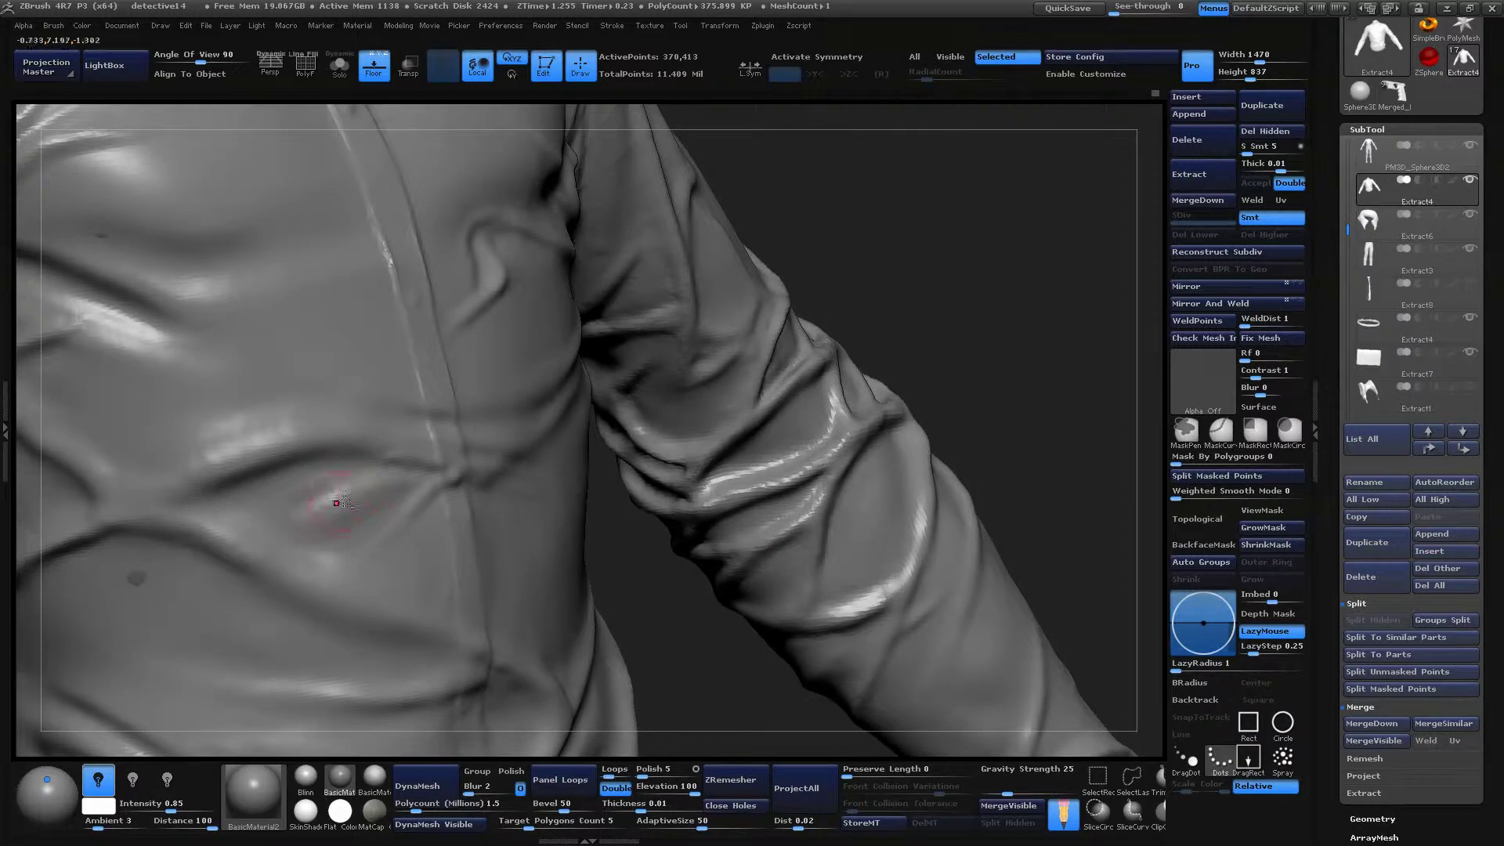
pyautogui.press('space')
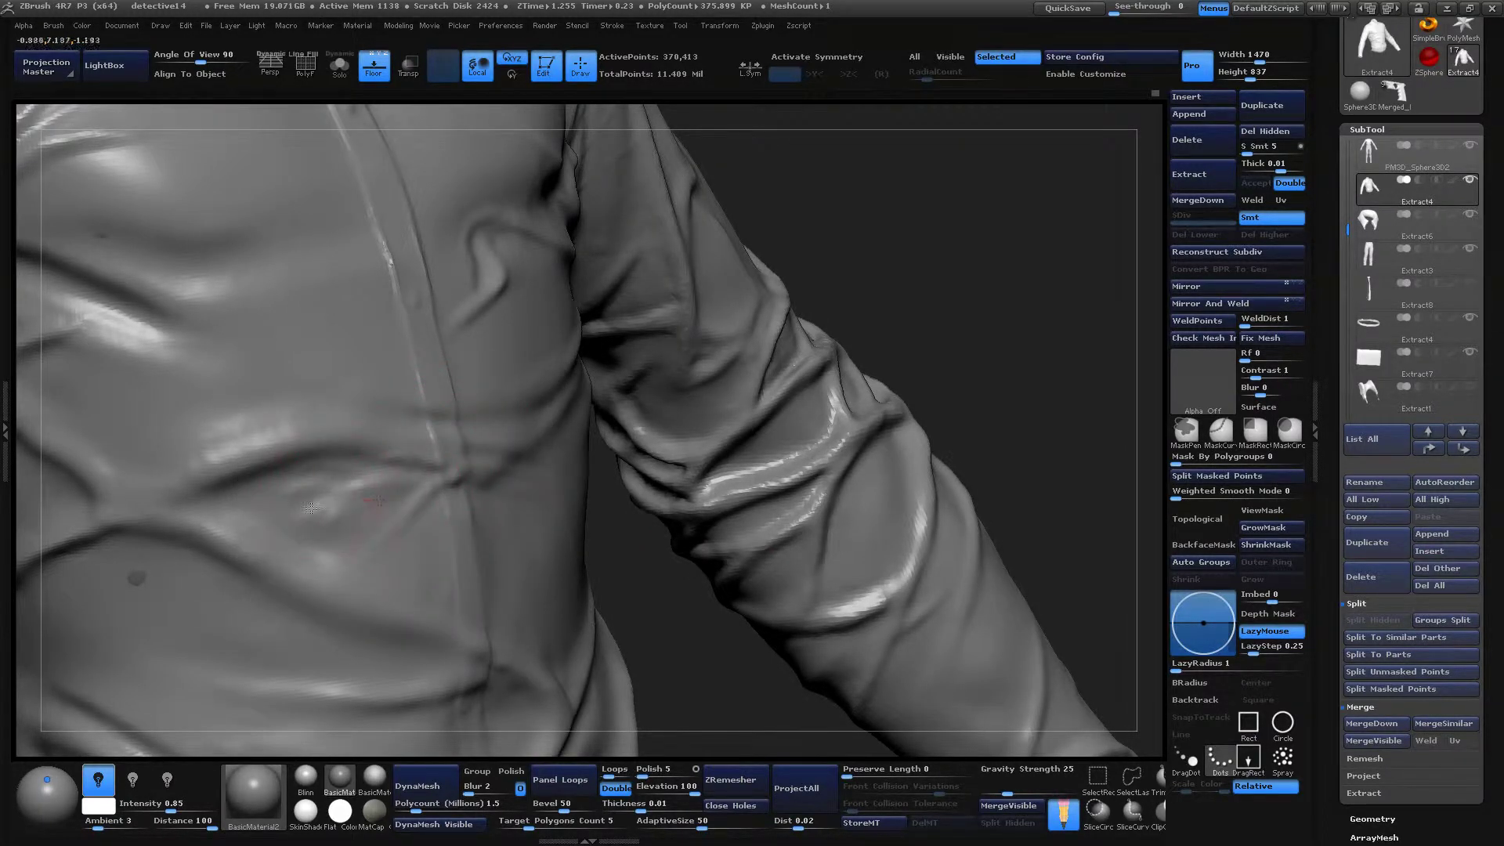
pyautogui.moveTo(383, 487)
pyautogui.mouseDown()
pyautogui.moveTo(307, 487)
pyautogui.moveTo(408, 533)
pyautogui.mouseUp()
pyautogui.hotkey('ctrl', 'z')
pyautogui.press('l')
pyautogui.rightClick(416, 572)
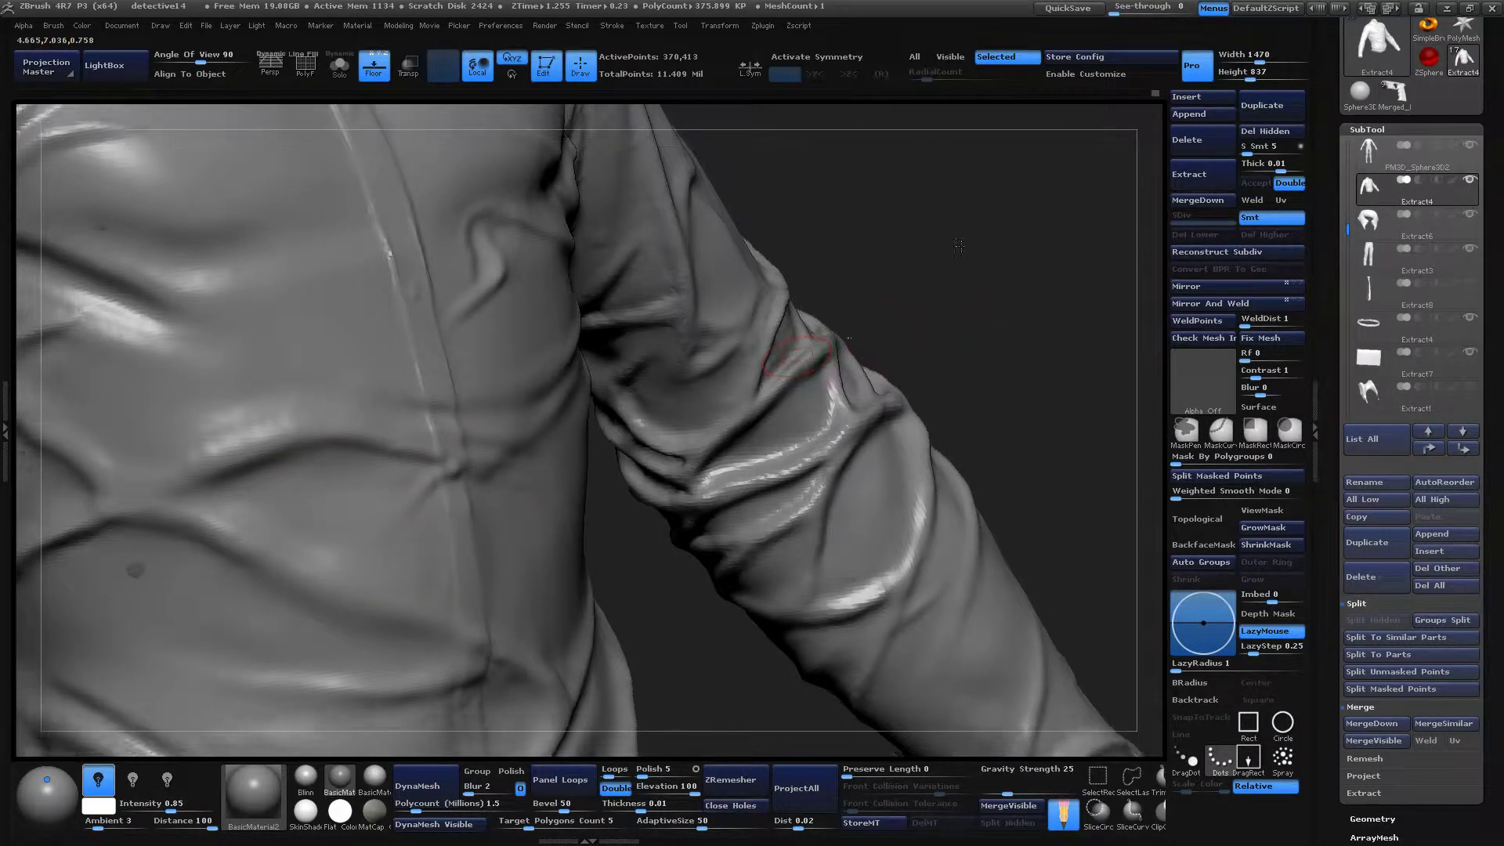
# Reduce the brush size and define the placket edge and small tension creases around the mid-torso button on the wearer's left.
pyautogui.keyDown('alt'); pyautogui.moveTo(979, 313); pyautogui.dragTo(980, 228); pyautogui.keyUp('alt')
pyautogui.press('shift')
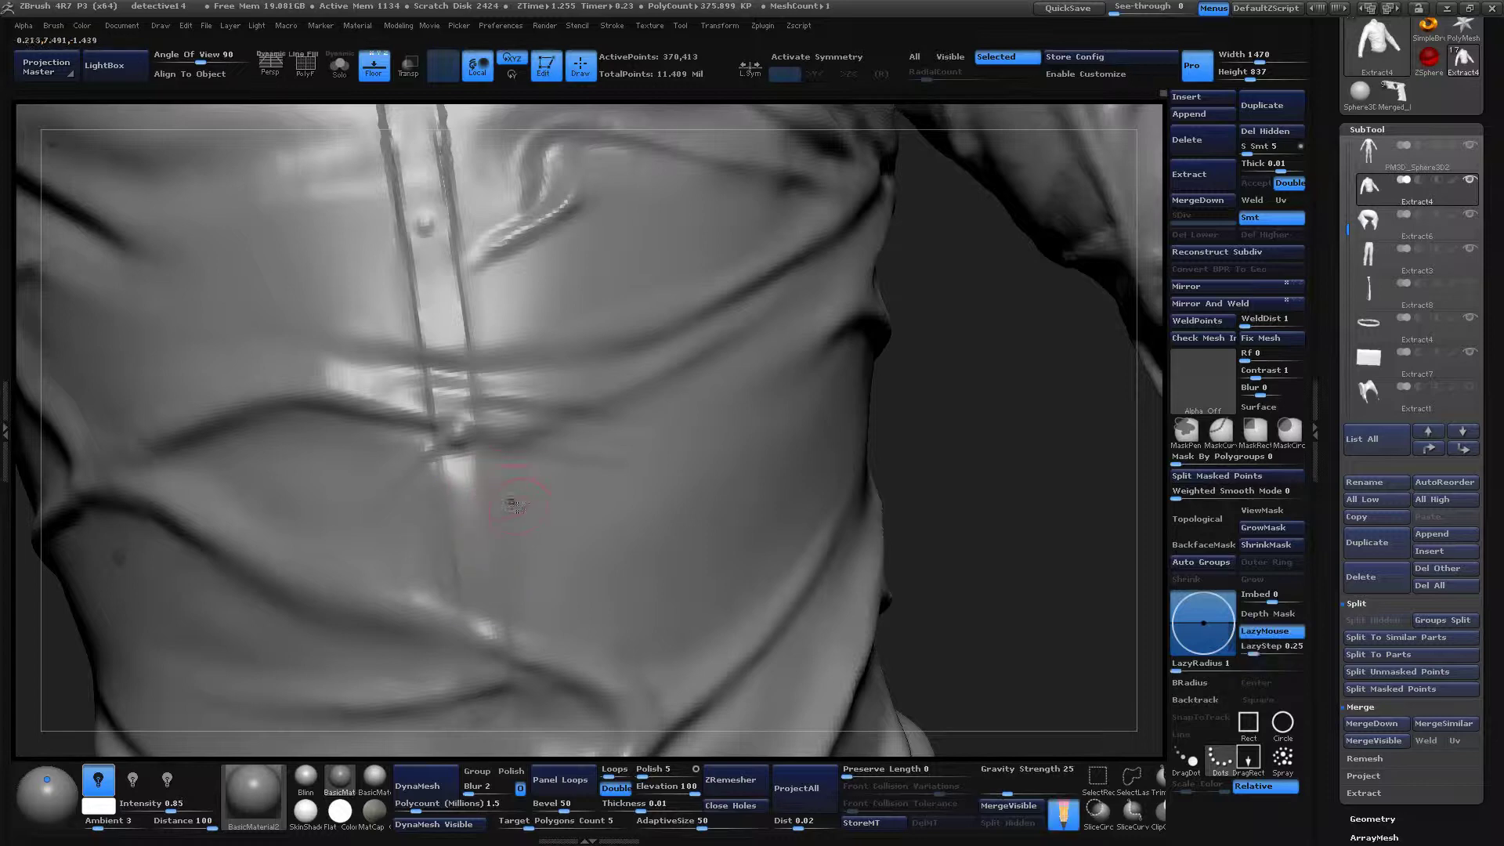
pyautogui.press('space')
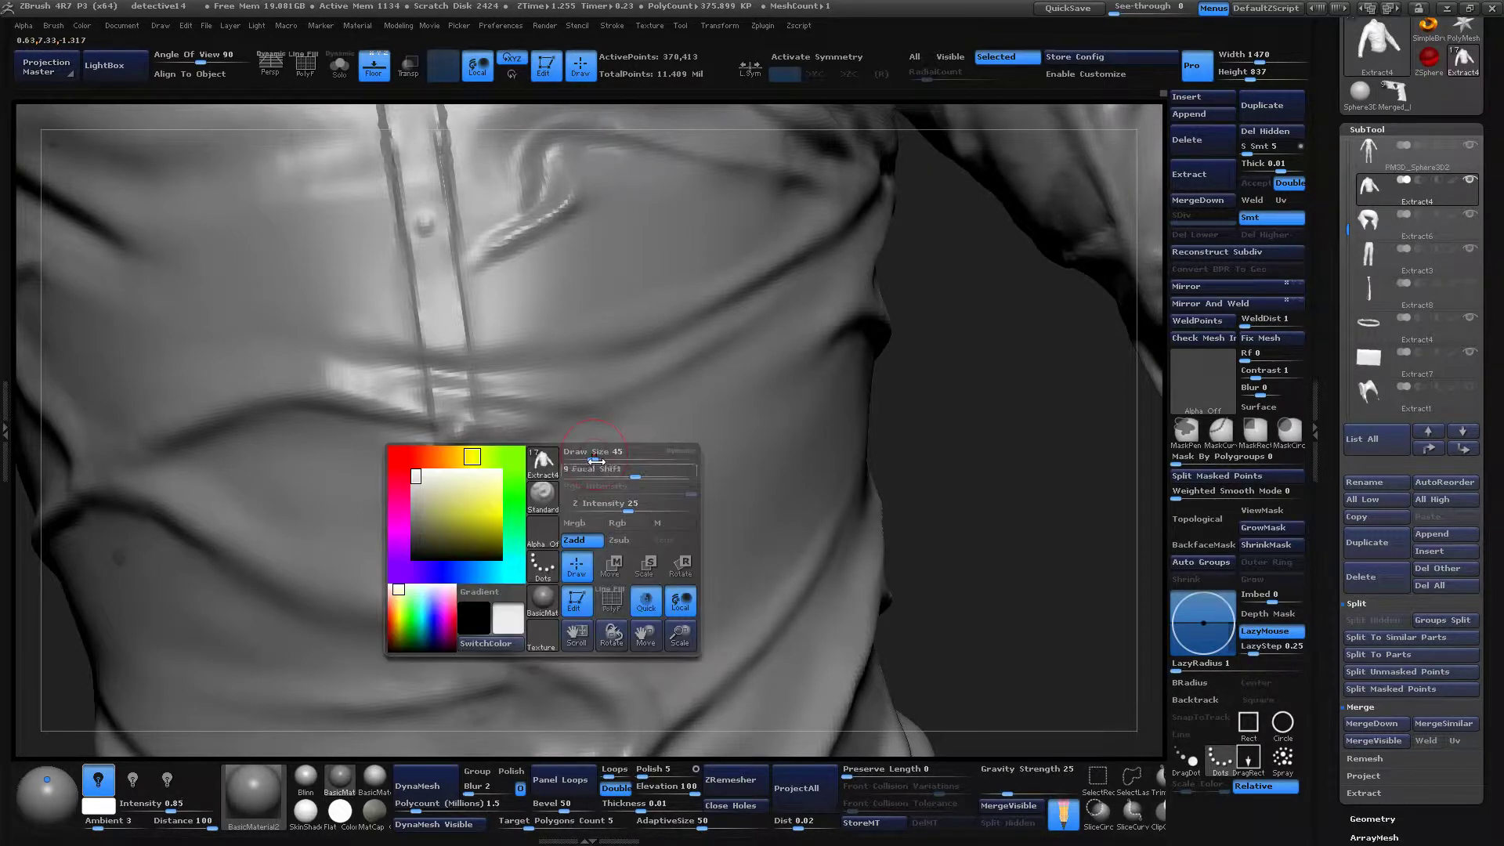
pyautogui.moveTo(973, 479); pyautogui.dragTo(921, 475)
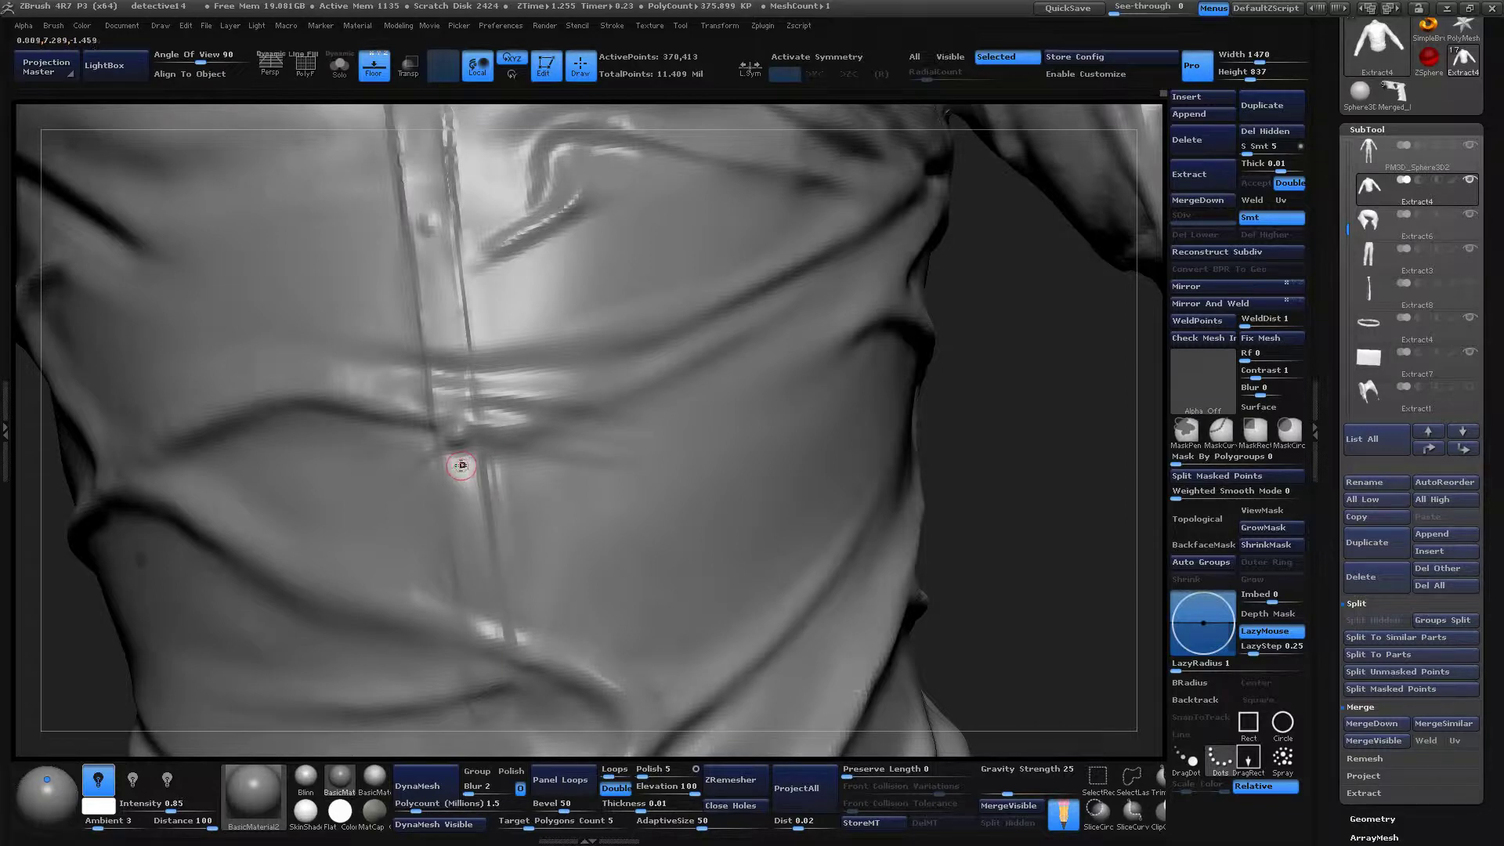
pyautogui.moveTo(956, 586); pyautogui.dragTo(689, 538)
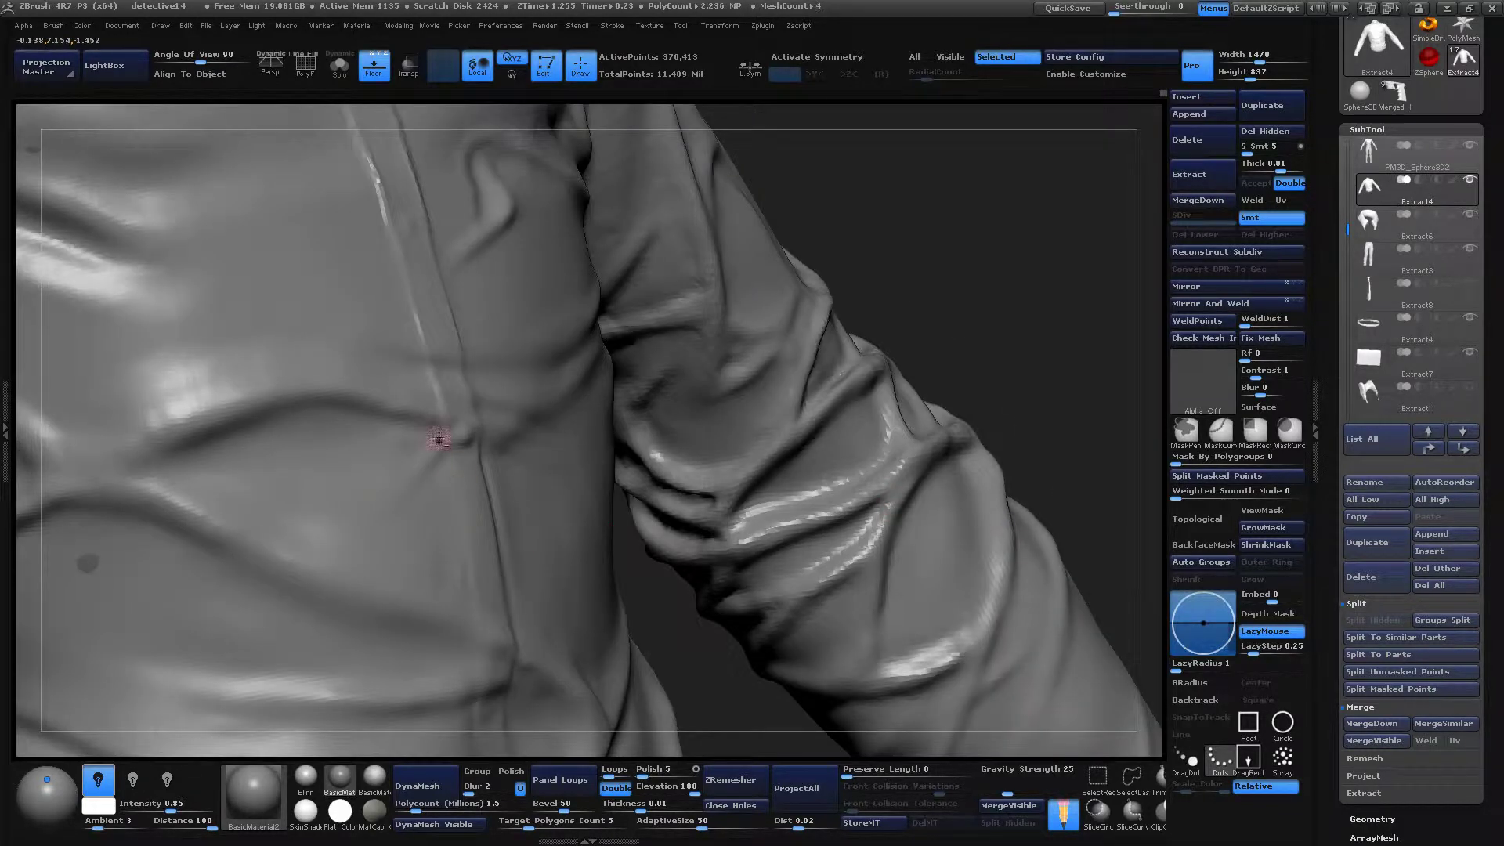
pyautogui.moveTo(792, 689); pyautogui.dragTo(750, 688)
# Sculpt a diagonal tension crease from the chest button down toward the wearer's right and soften it by smoothing.
pyautogui.keyDown('alt'); pyautogui.moveTo(864, 651); pyautogui.dragTo(1033, 227); pyautogui.keyUp('alt')
pyautogui.moveTo(1032, 314); pyautogui.dragTo(973, 405)
pyautogui.moveTo(889, 476); pyautogui.dragTo(832, 680)
pyautogui.moveTo(460, 424); pyautogui.dragTo(342, 482)
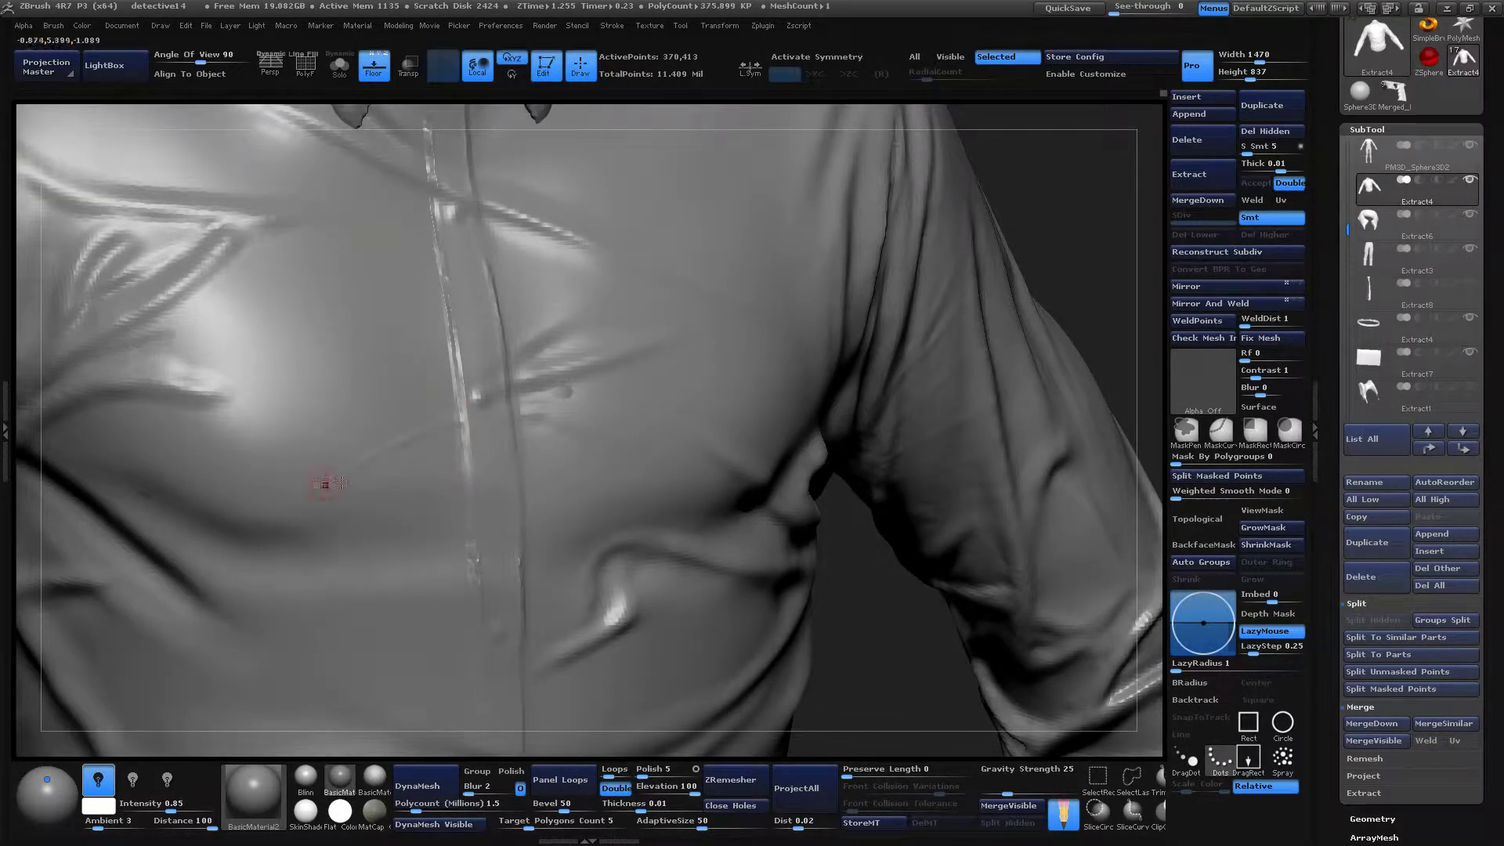
pyautogui.moveTo(868, 583); pyautogui.dragTo(776, 578)
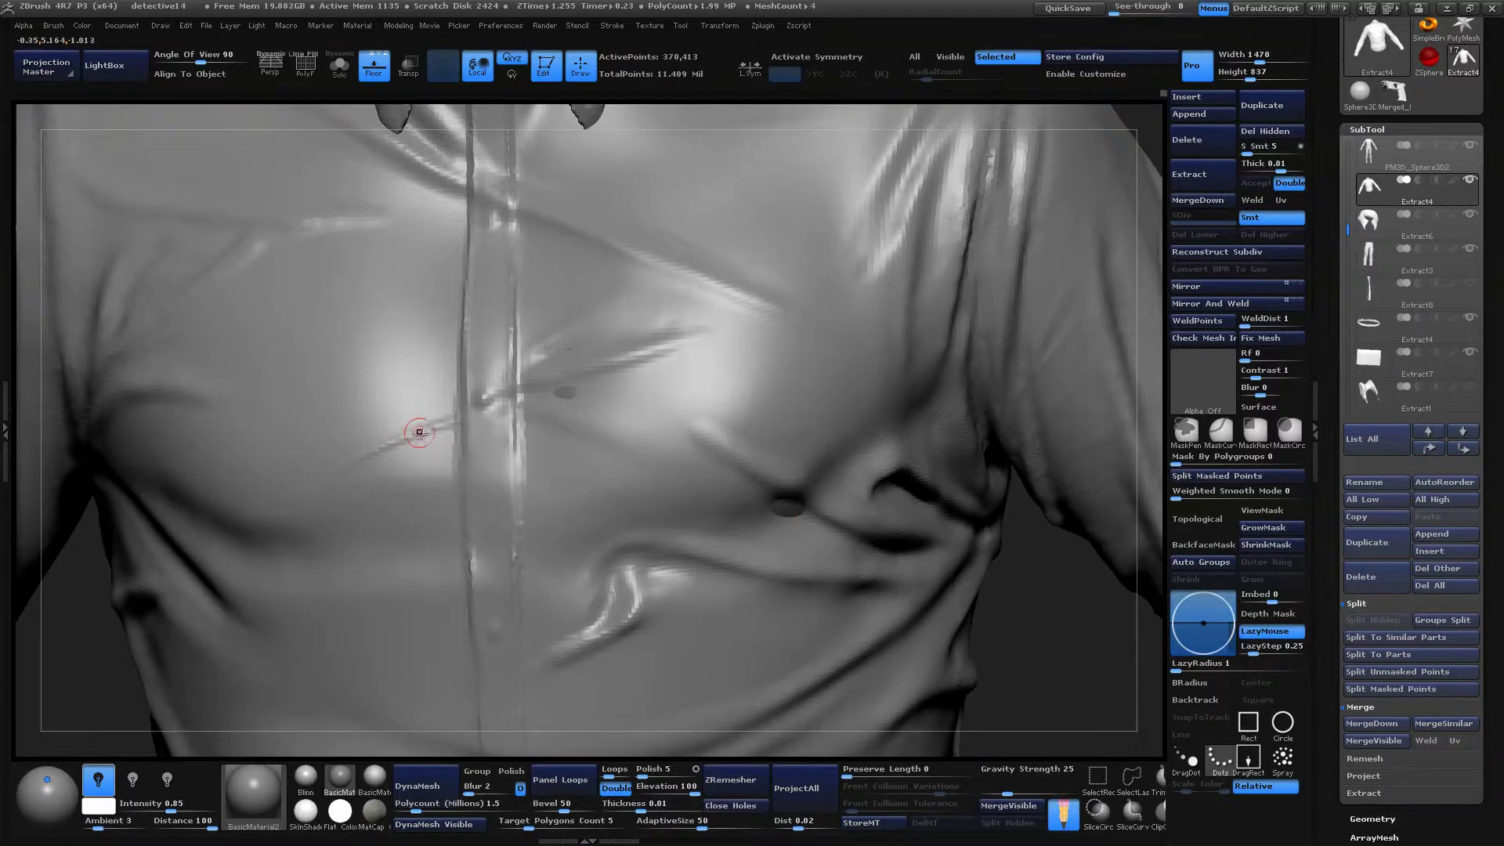
pyautogui.moveTo(416, 430)
pyautogui.mouseDown()
pyautogui.moveTo(461, 420)
pyautogui.moveTo(365, 461)
pyautogui.mouseUp()
pyautogui.keyDown('shift'); pyautogui.moveTo(459, 419); pyautogui.dragTo(352, 473); pyautogui.keyUp('shift')
# Smooth the diagonal crease where it meets the placket at the chest button and blend its outer end into the shirt.
pyautogui.moveTo(1046, 599); pyautogui.dragTo(870, 583)
pyautogui.keyDown('shift'); pyautogui.moveTo(463, 420); pyautogui.dragTo(510, 404); pyautogui.keyUp('shift')
pyautogui.moveTo(1030, 282); pyautogui.dragTo(980, 266)
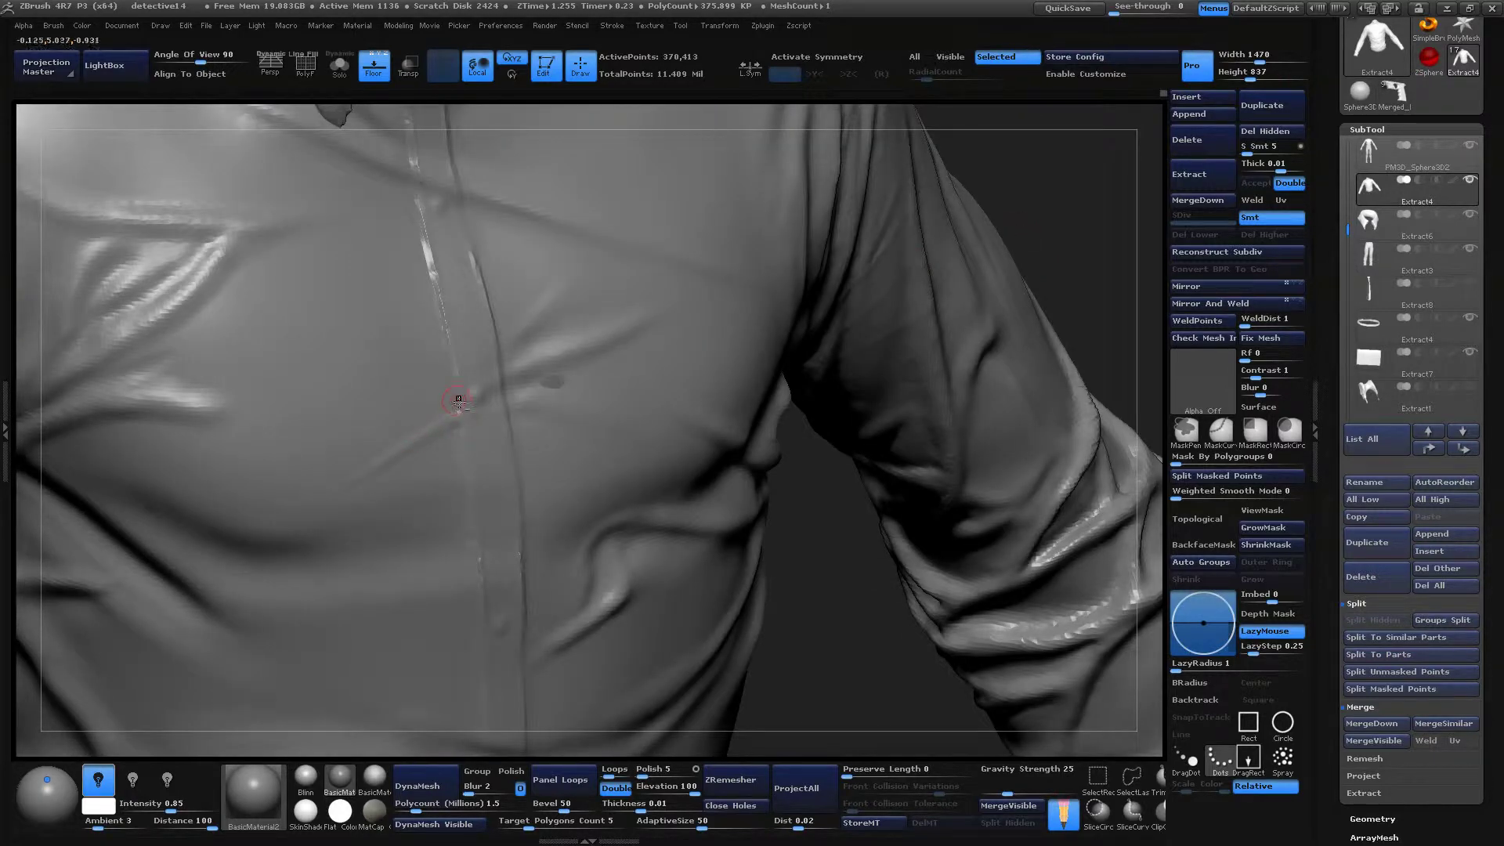
pyautogui.press('l')
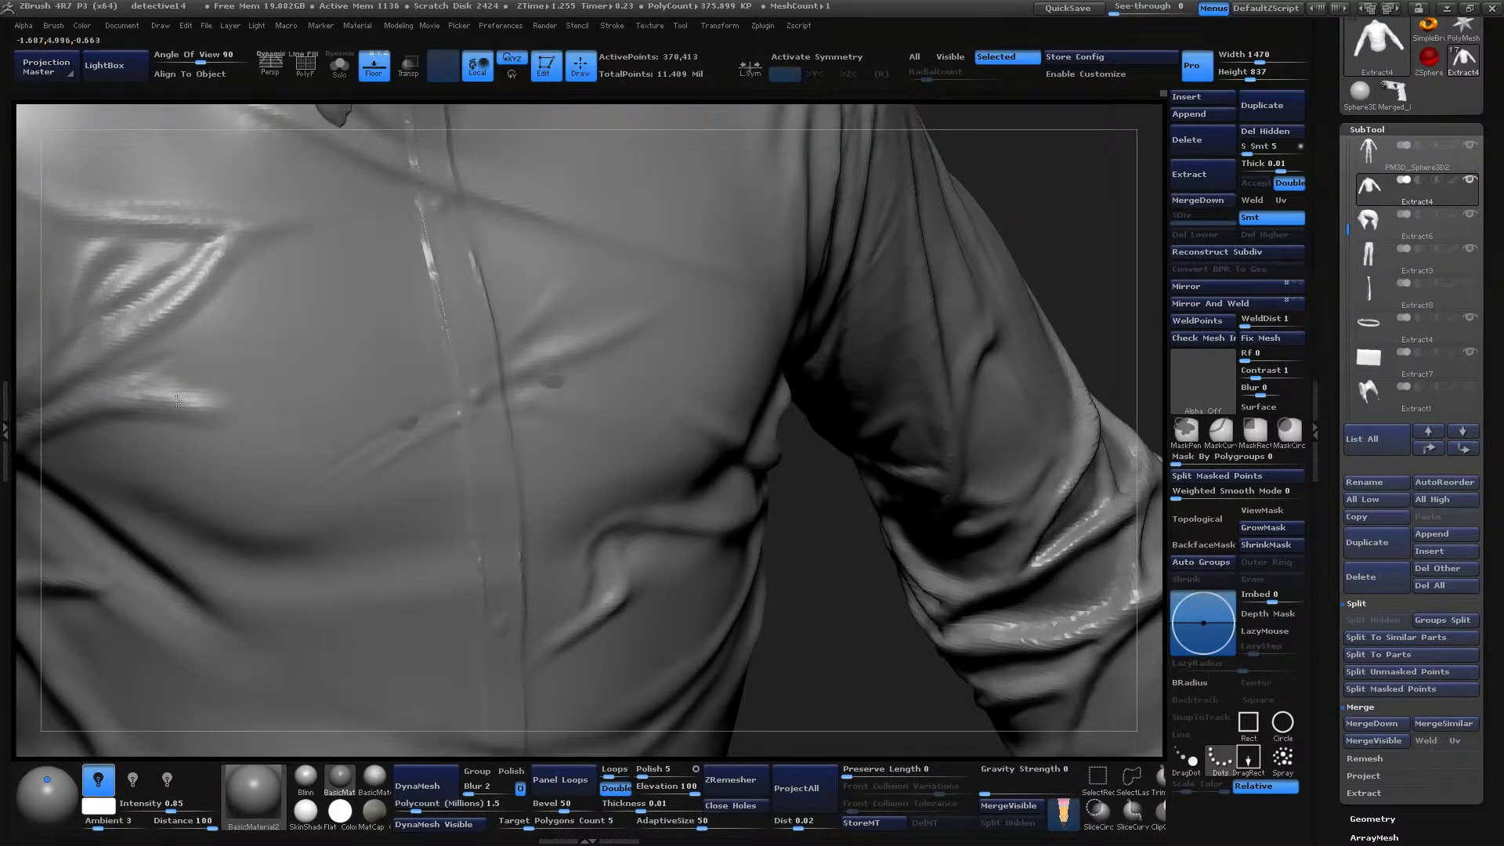
pyautogui.press('l')
pyautogui.keyDown('alt'); pyautogui.moveTo(1043, 172); pyautogui.dragTo(1160, 202); pyautogui.keyUp('alt')
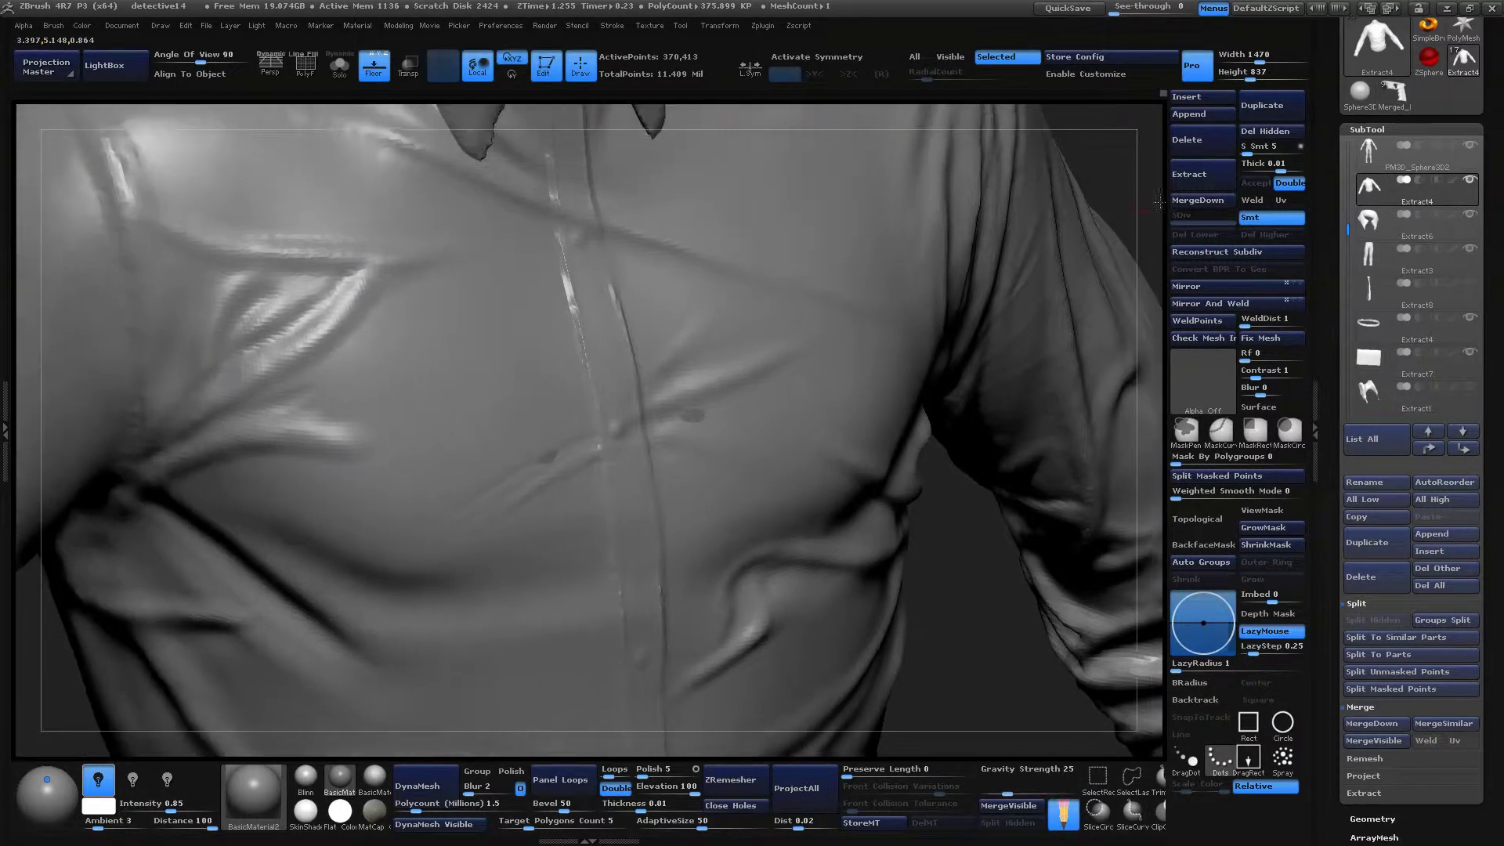
# Refine and smooth the cluster of chest folds beside the wearer's right armpit.
pyautogui.press('space')
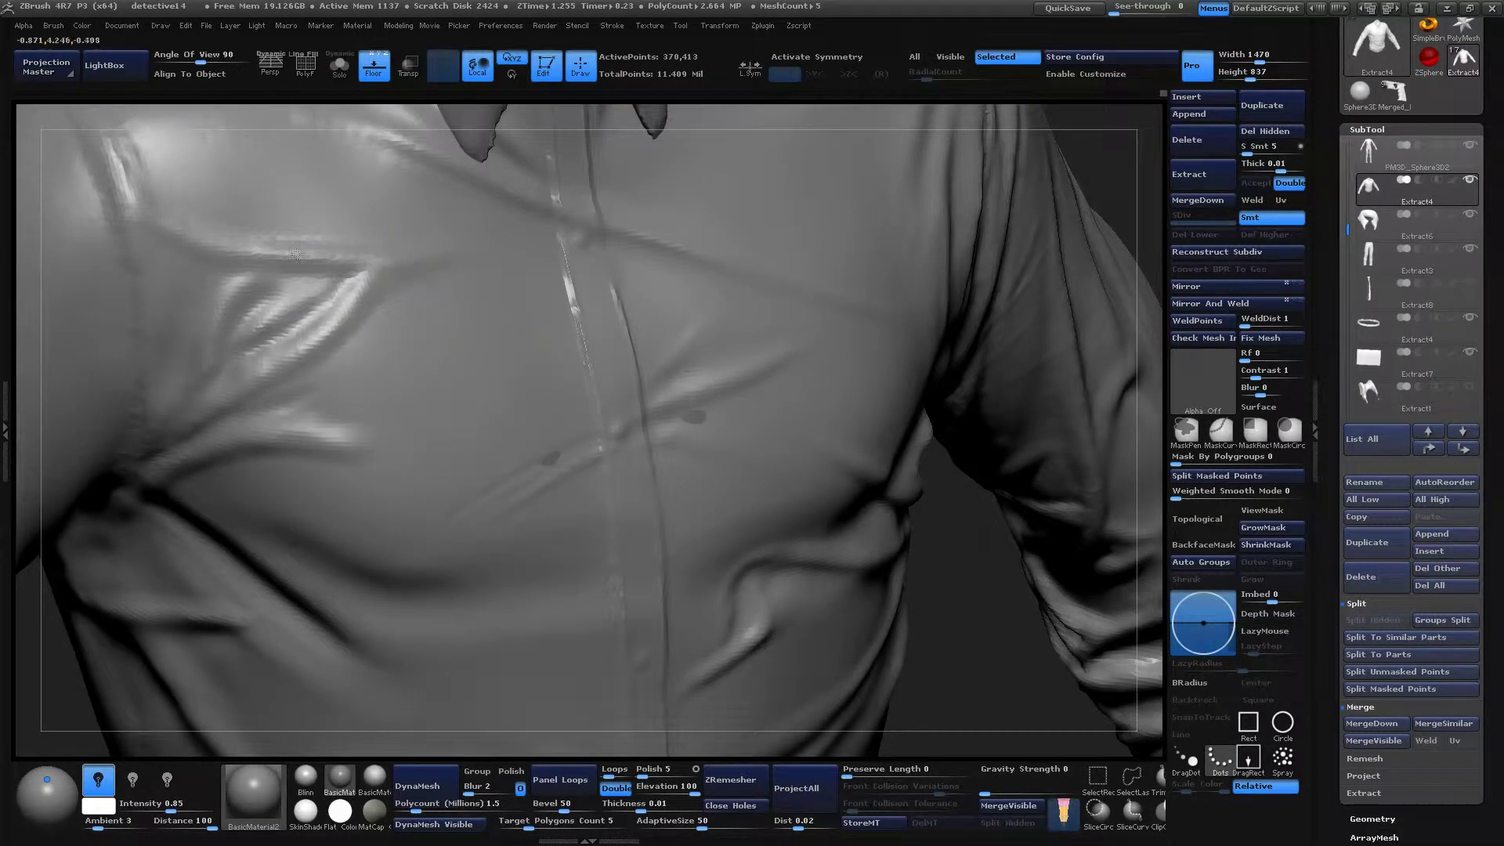
pyautogui.moveTo(372, 290); pyautogui.dragTo(256, 380)
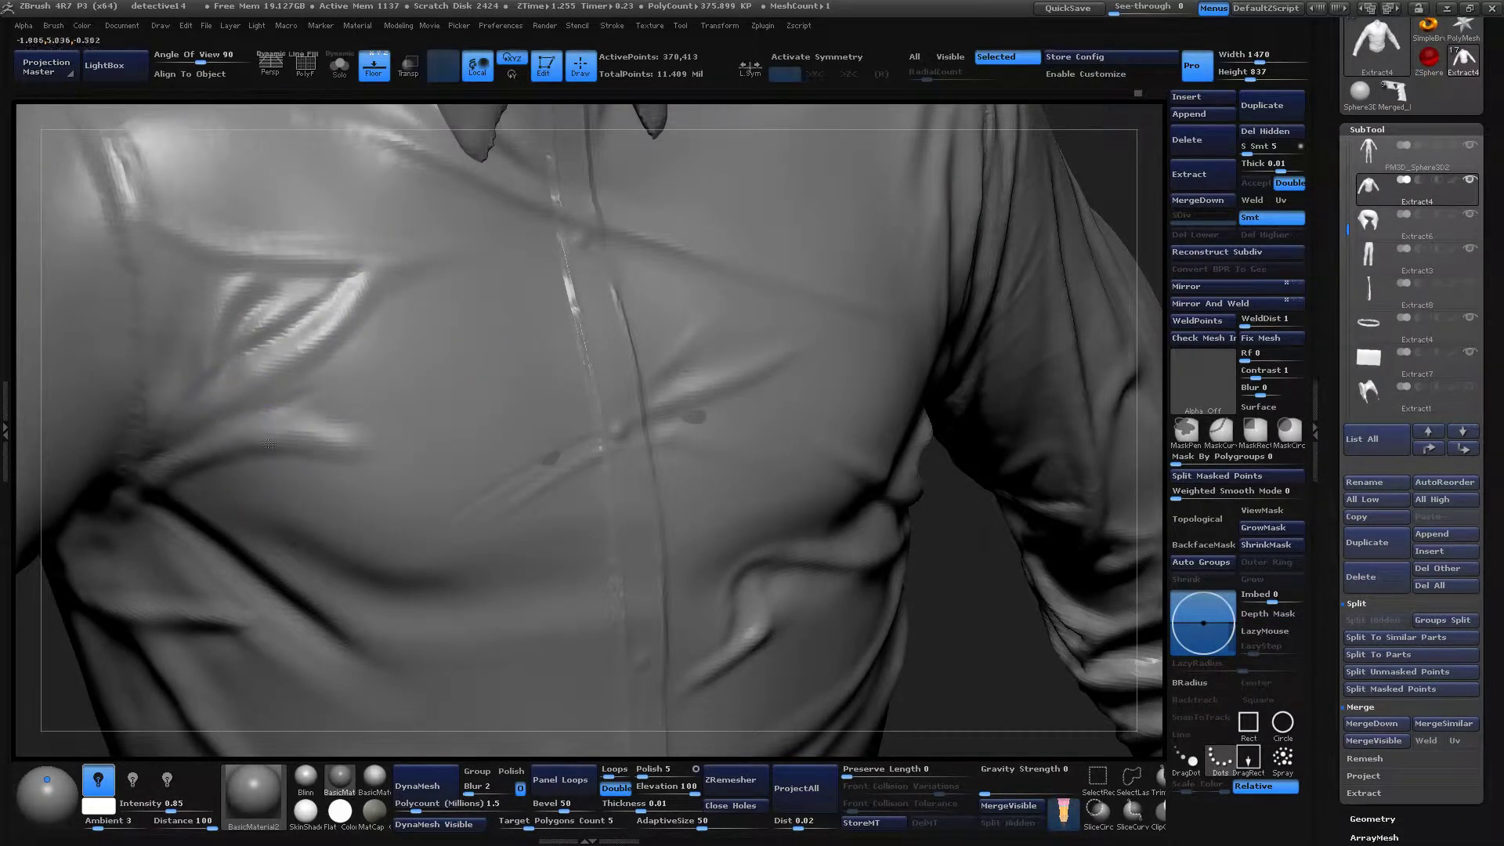
pyautogui.press('l')
pyautogui.press('f')
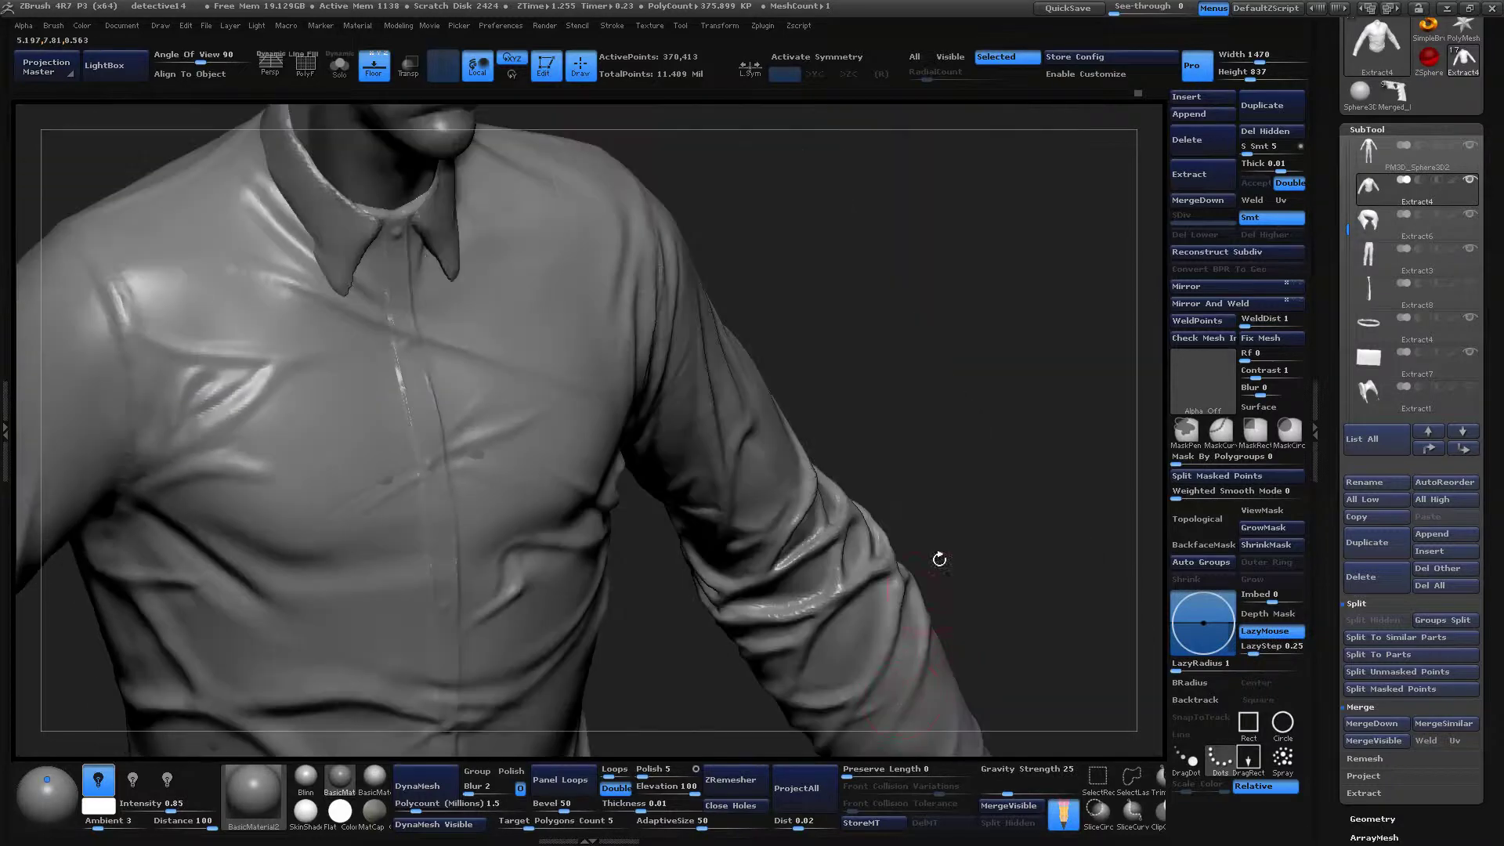
# Adjust the brush and rework the diagonal crease on the wearer's right of the chest button, smoothing it back into the cloth.
pyautogui.keyDown('alt'); pyautogui.moveTo(940, 561); pyautogui.dragTo(996, 595); pyautogui.keyUp('alt')
pyautogui.press('space')
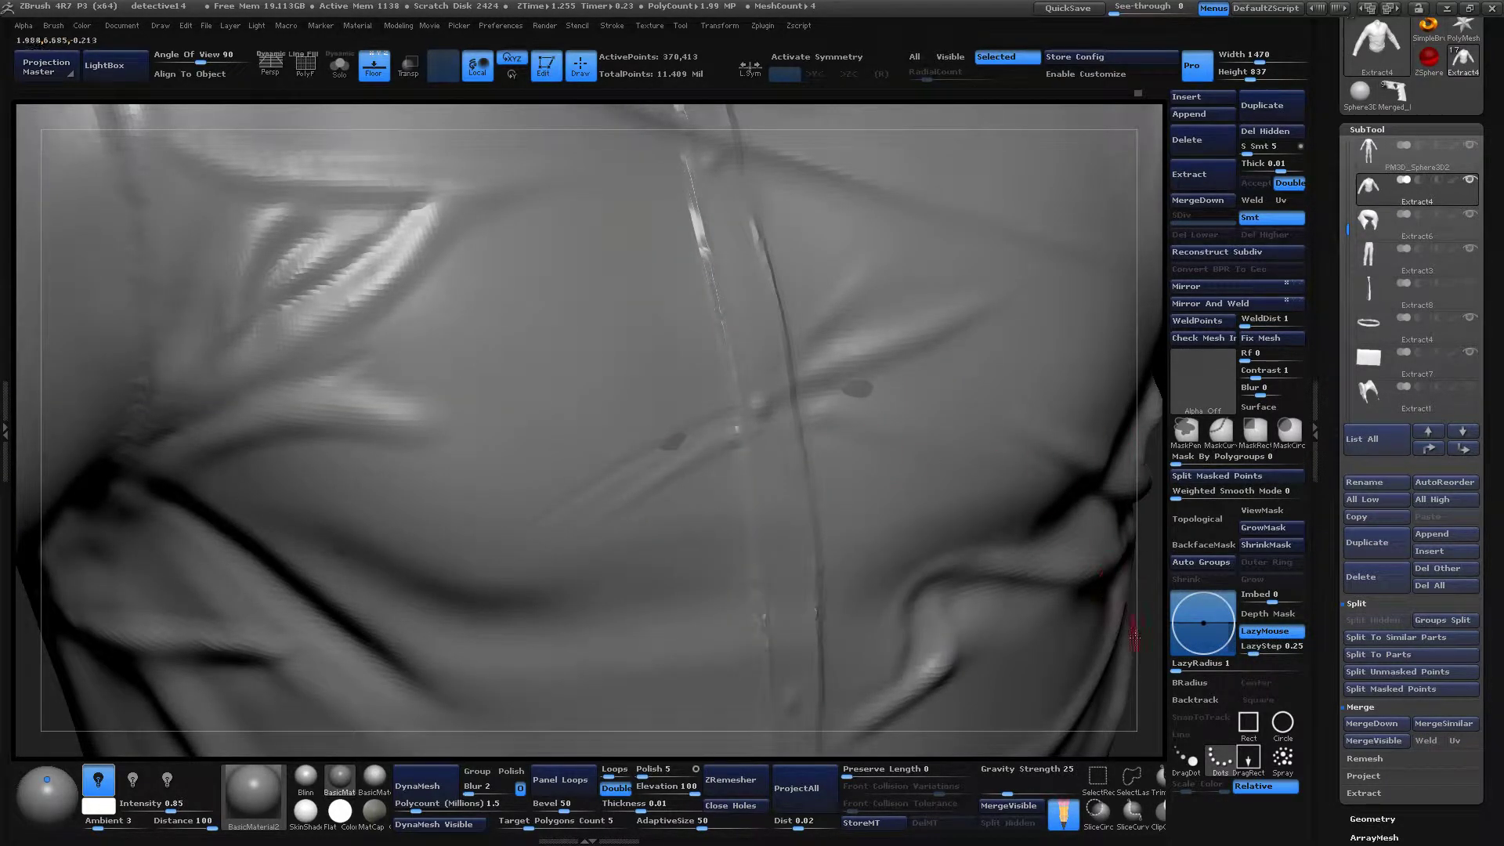
pyautogui.moveTo(1151, 630); pyautogui.dragTo(781, 397)
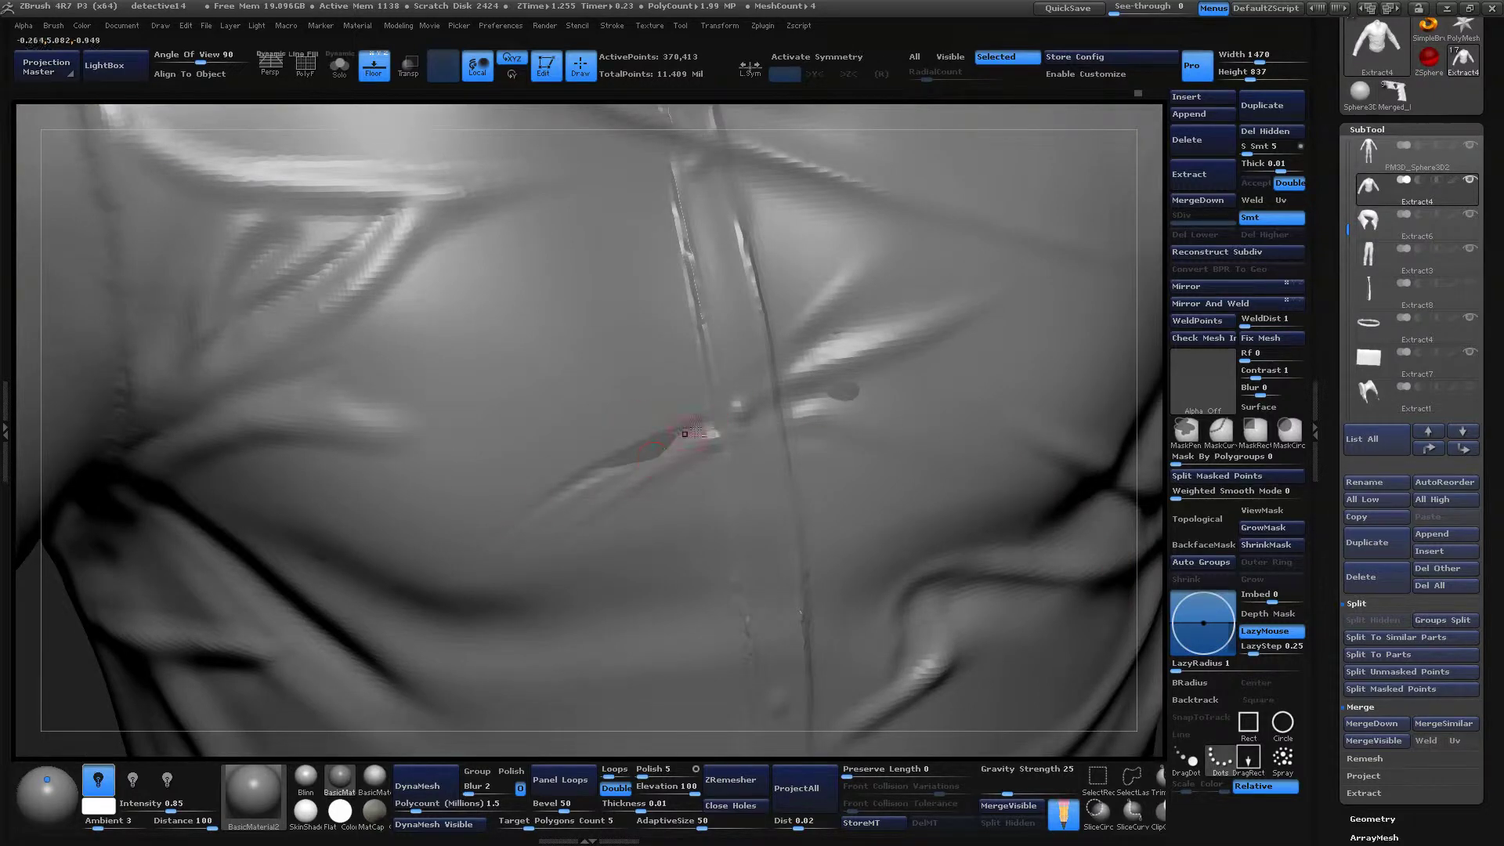
pyautogui.press('l')
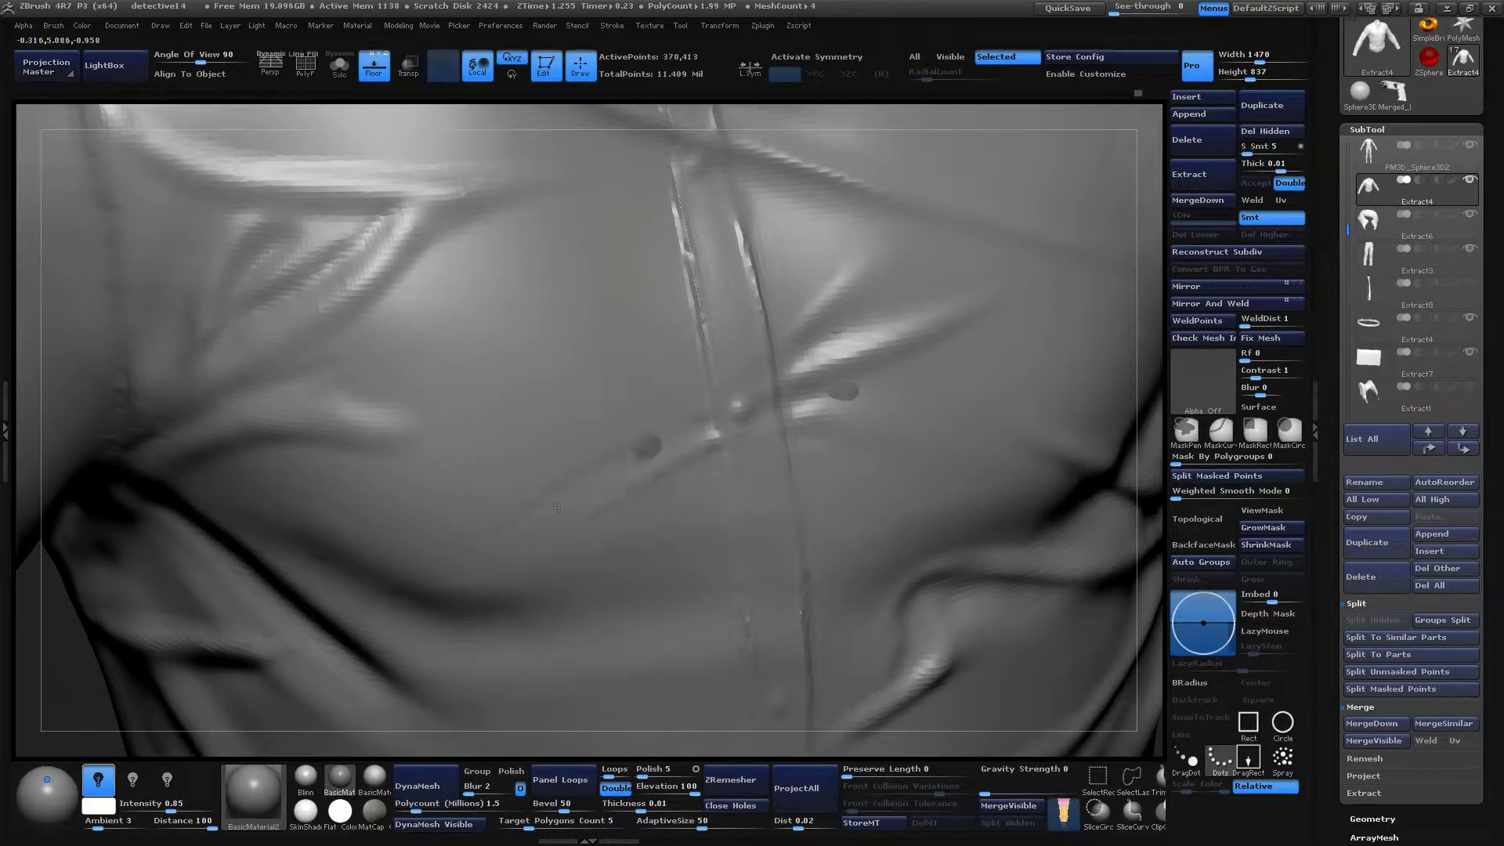
# Sculpt a nearly horizontal crease from the chest button toward the wearer's right and soften it by smoothing.
pyautogui.press('l')
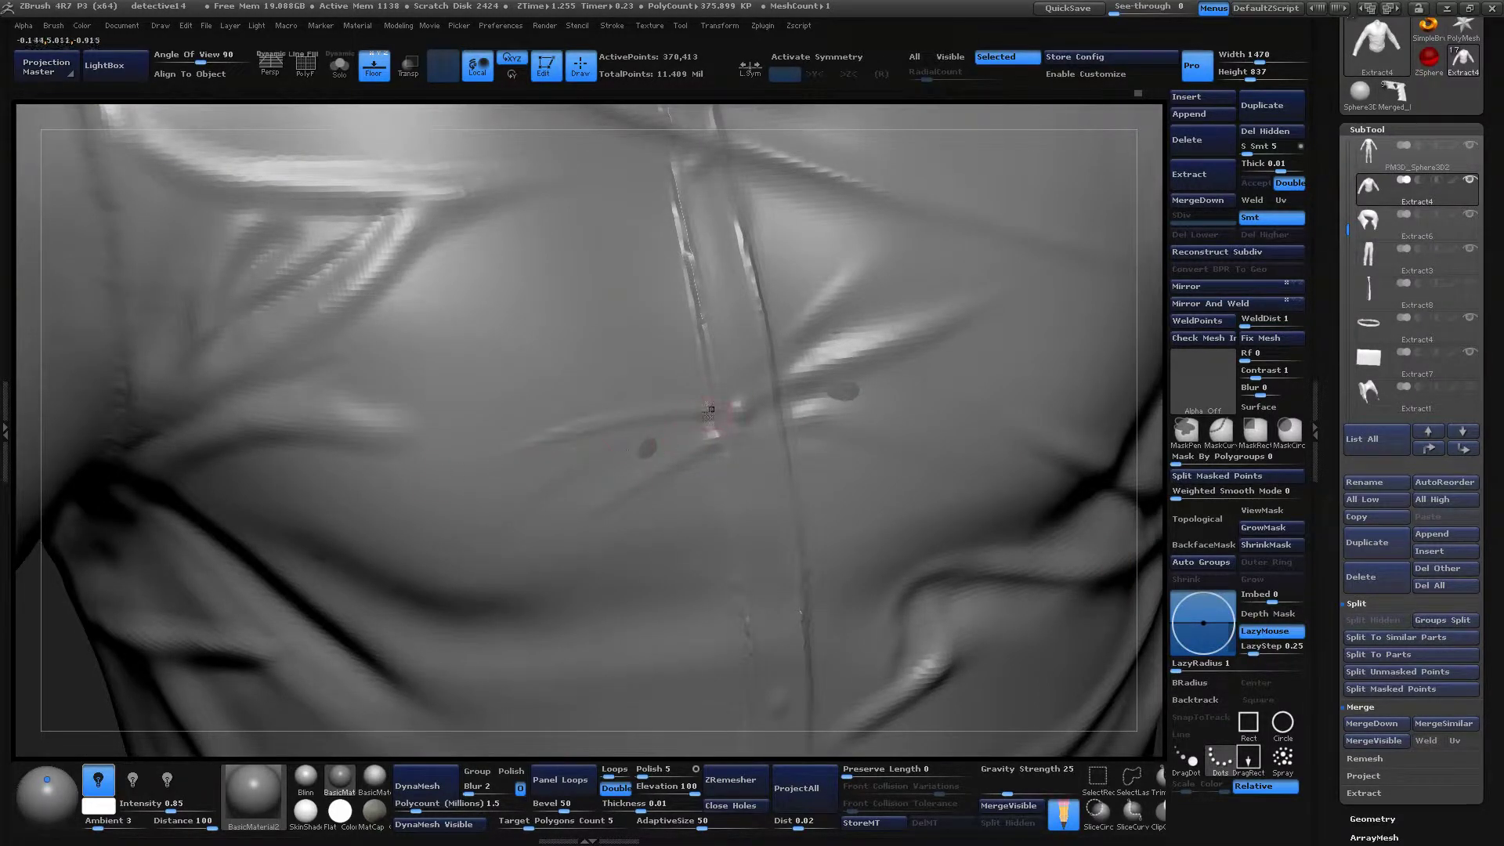
pyautogui.moveTo(689, 409)
pyautogui.mouseDown()
pyautogui.moveTo(638, 436)
pyautogui.moveTo(561, 437)
pyautogui.mouseUp()
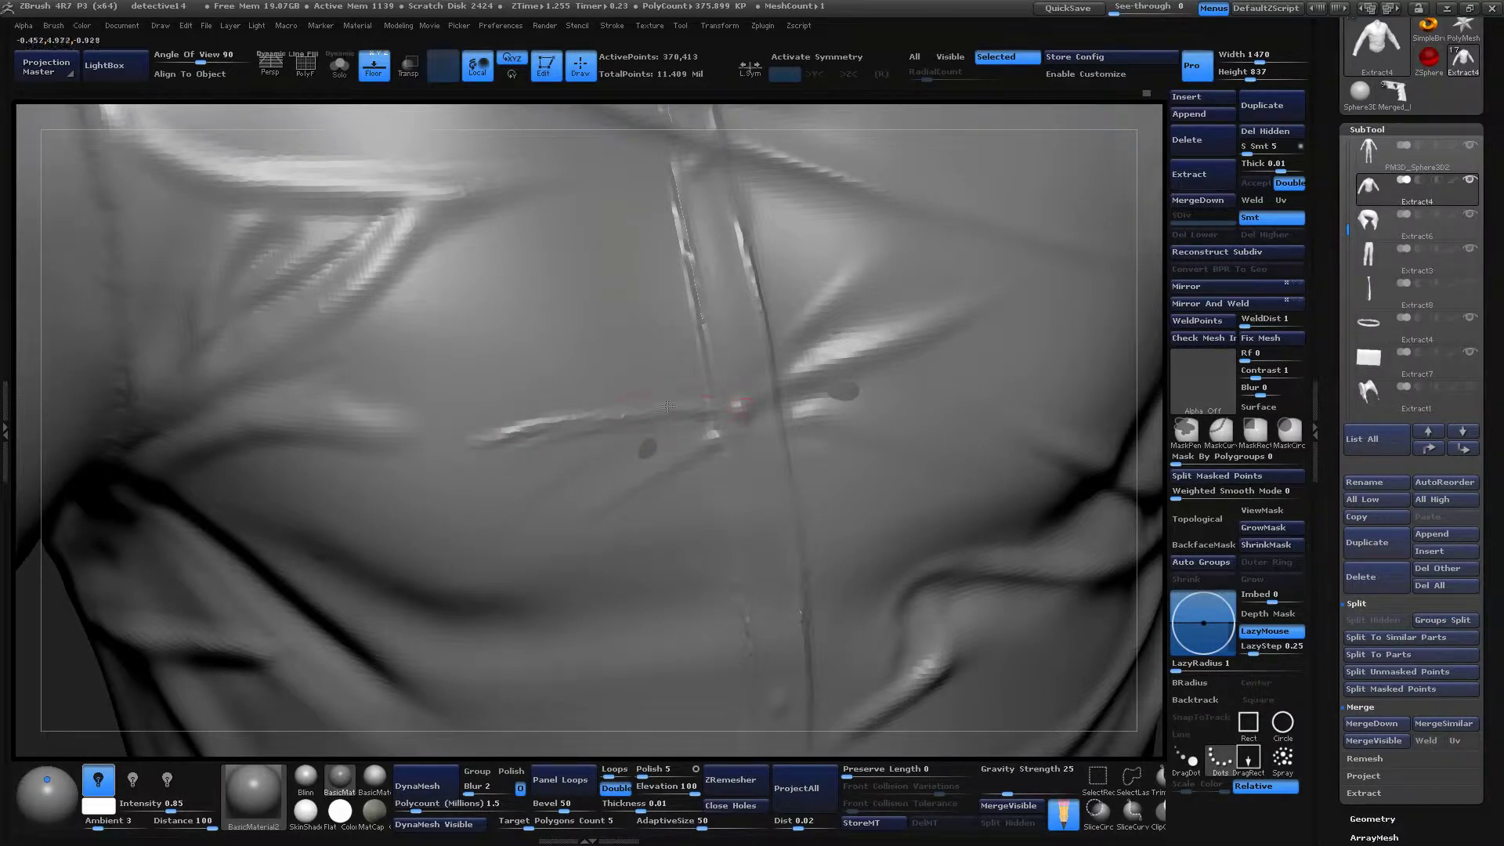
pyautogui.press('l')
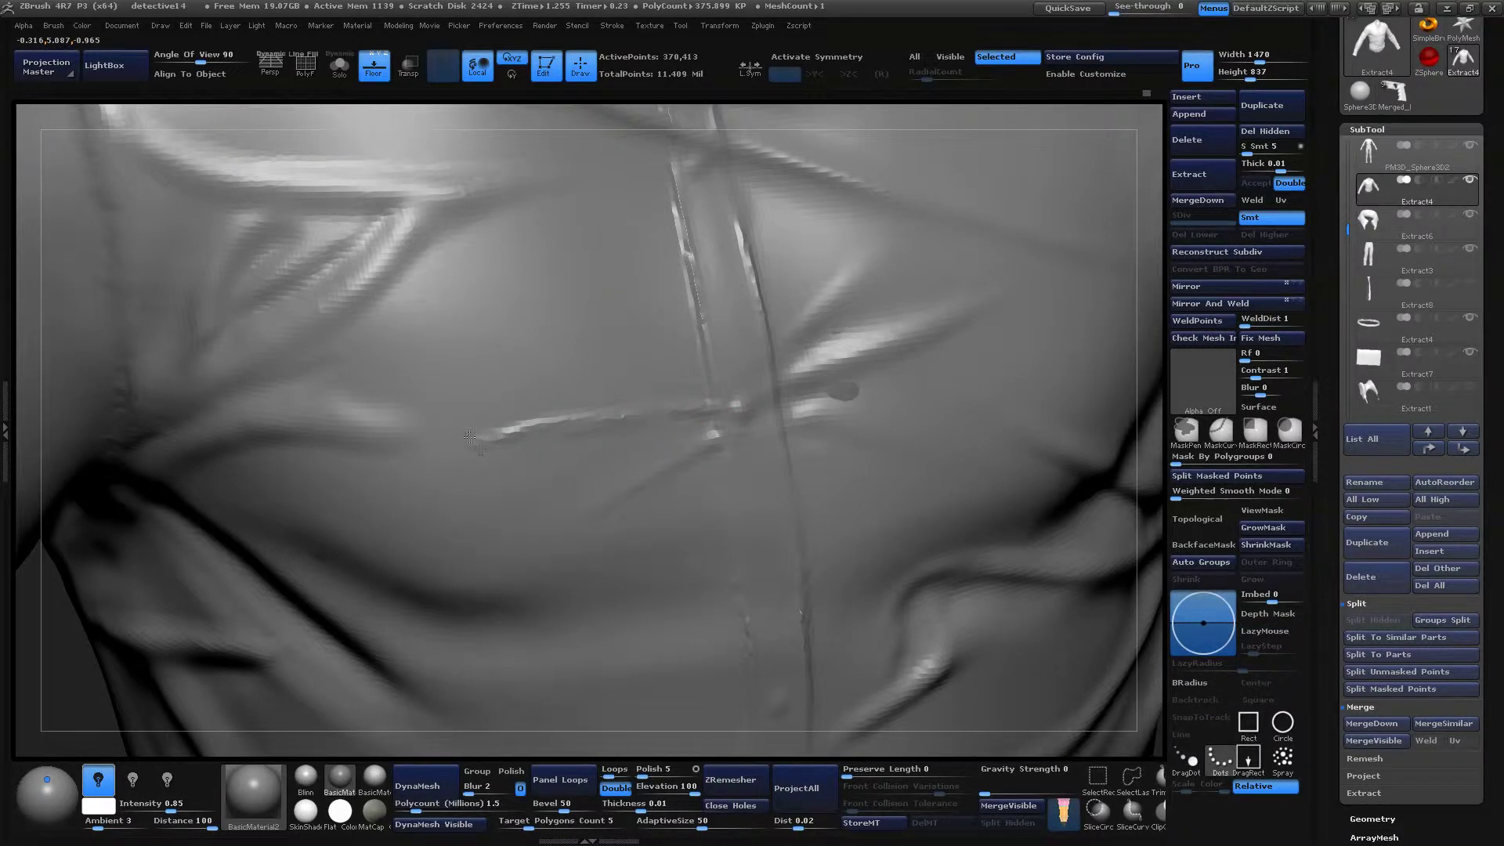
pyautogui.keyDown('shift'); pyautogui.moveTo(470, 436); pyautogui.dragTo(708, 399); pyautogui.keyUp('shift')
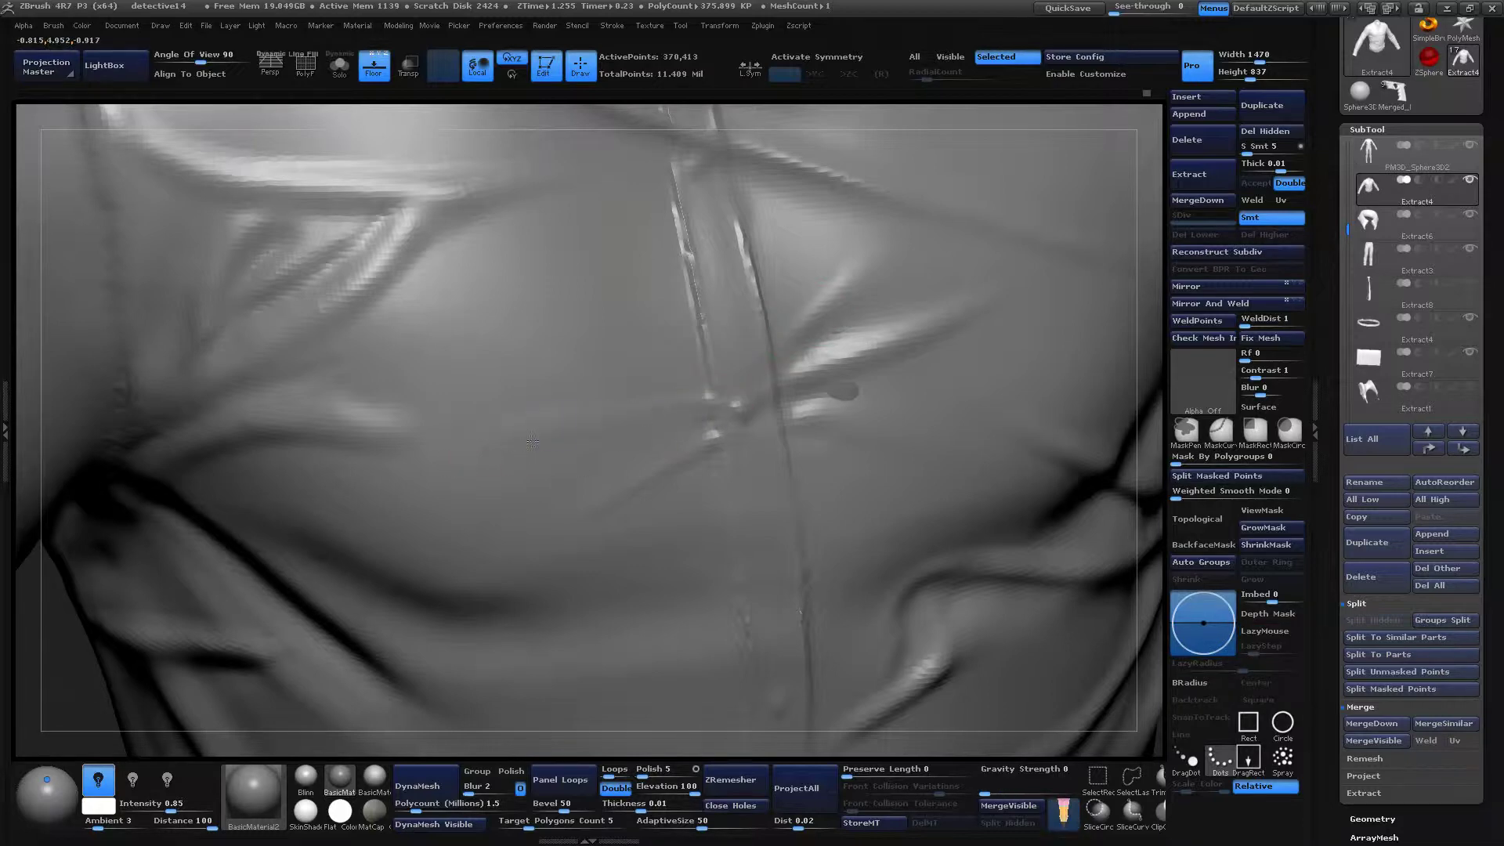
# Adjust the brush and sculpt horizontal folds under the chest toward the placket on the wearer's right side.
pyautogui.press('shift')
pyautogui.moveTo(1145, 712); pyautogui.dragTo(535, 650)
pyautogui.press('space')
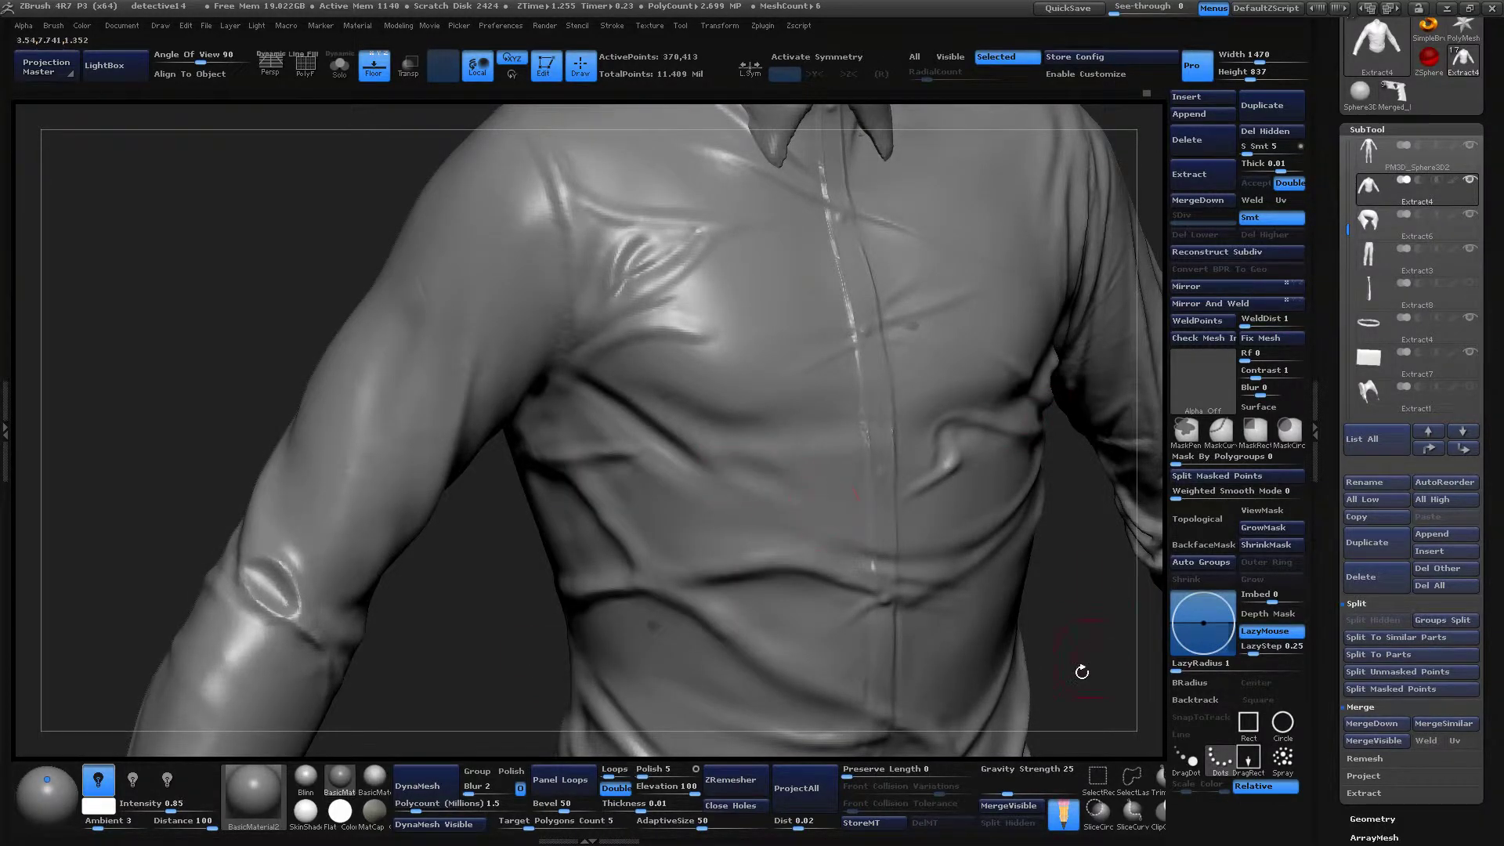
pyautogui.moveTo(1082, 672); pyautogui.dragTo(973, 542)
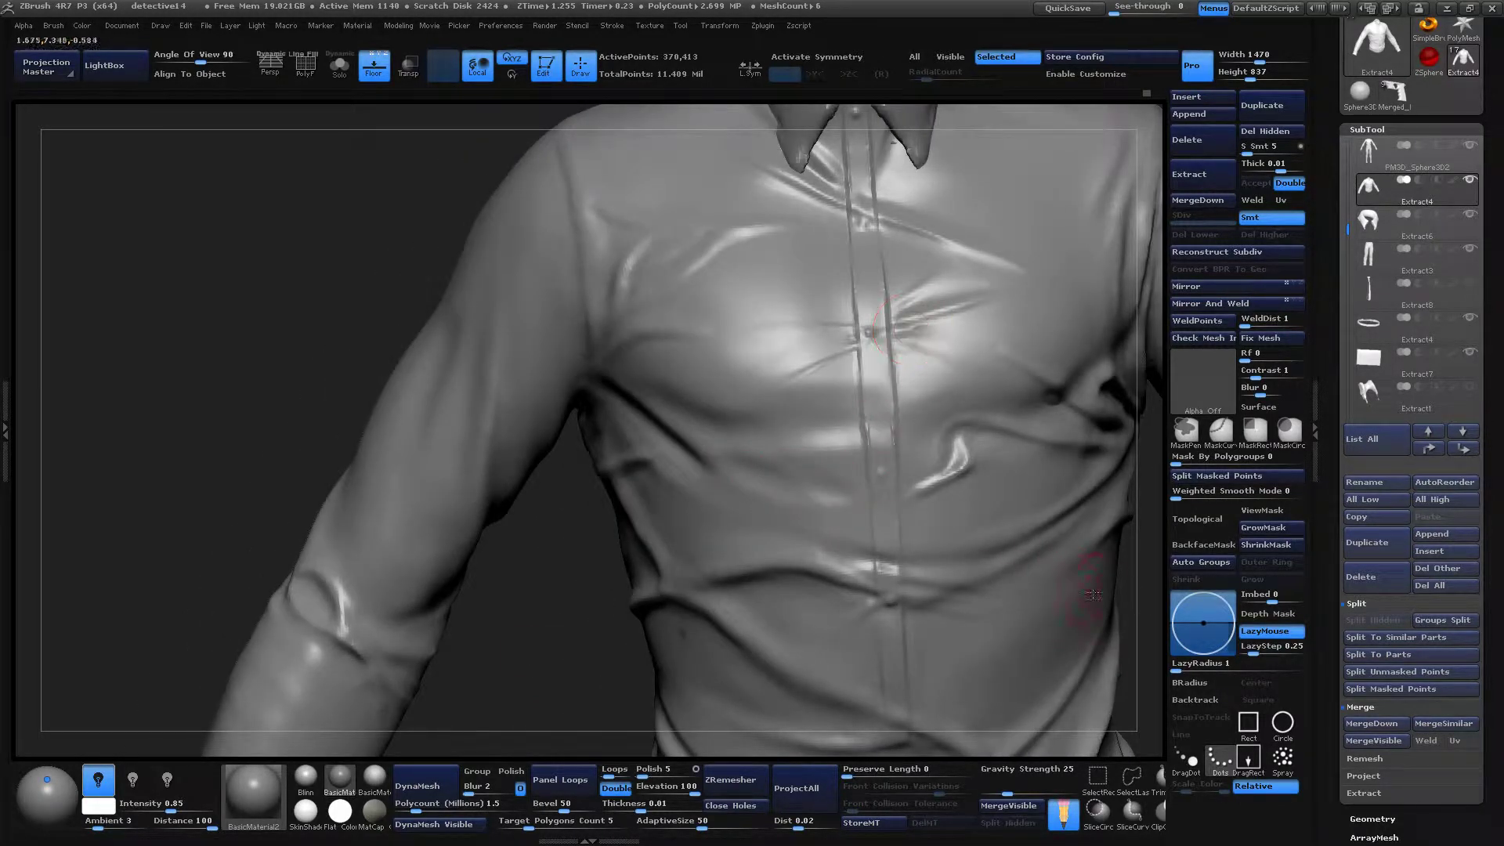
pyautogui.moveTo(1144, 549); pyautogui.dragTo(1054, 597)
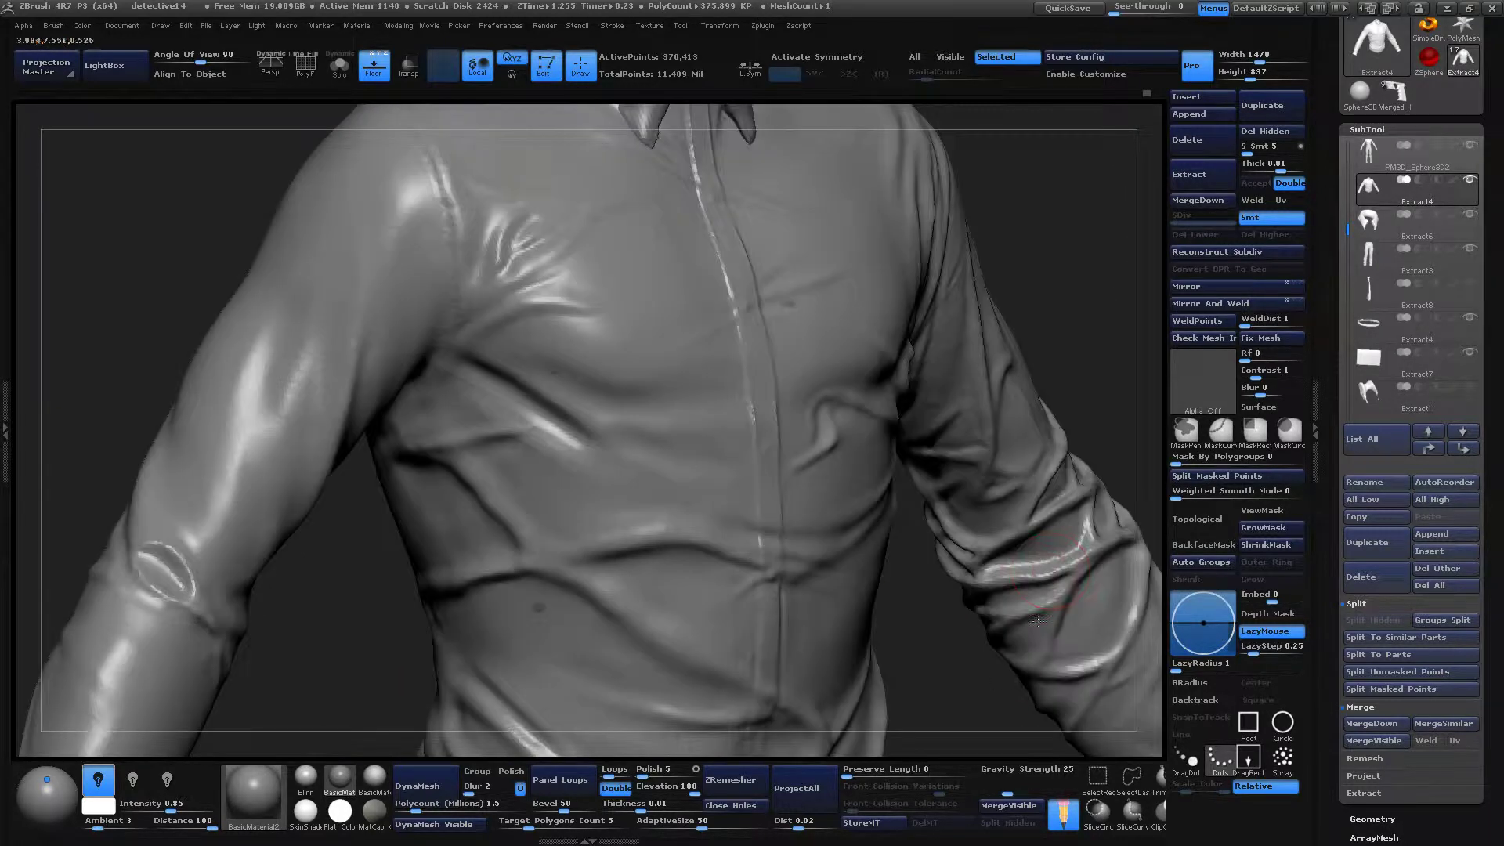
pyautogui.moveTo(1093, 262); pyautogui.dragTo(429, 496)
pyautogui.moveTo(490, 436)
pyautogui.mouseDown()
pyautogui.moveTo(392, 447)
pyautogui.moveTo(582, 443)
pyautogui.mouseUp()
# Add short raised creases along the diagonal folds below the wearer's right armpit, adjusting the brush size.
pyautogui.moveTo(905, 626); pyautogui.dragTo(443, 498)
pyautogui.moveTo(309, 444)
pyautogui.mouseDown()
pyautogui.moveTo(201, 443)
pyautogui.moveTo(286, 531)
pyautogui.moveTo(202, 470)
pyautogui.mouseUp()
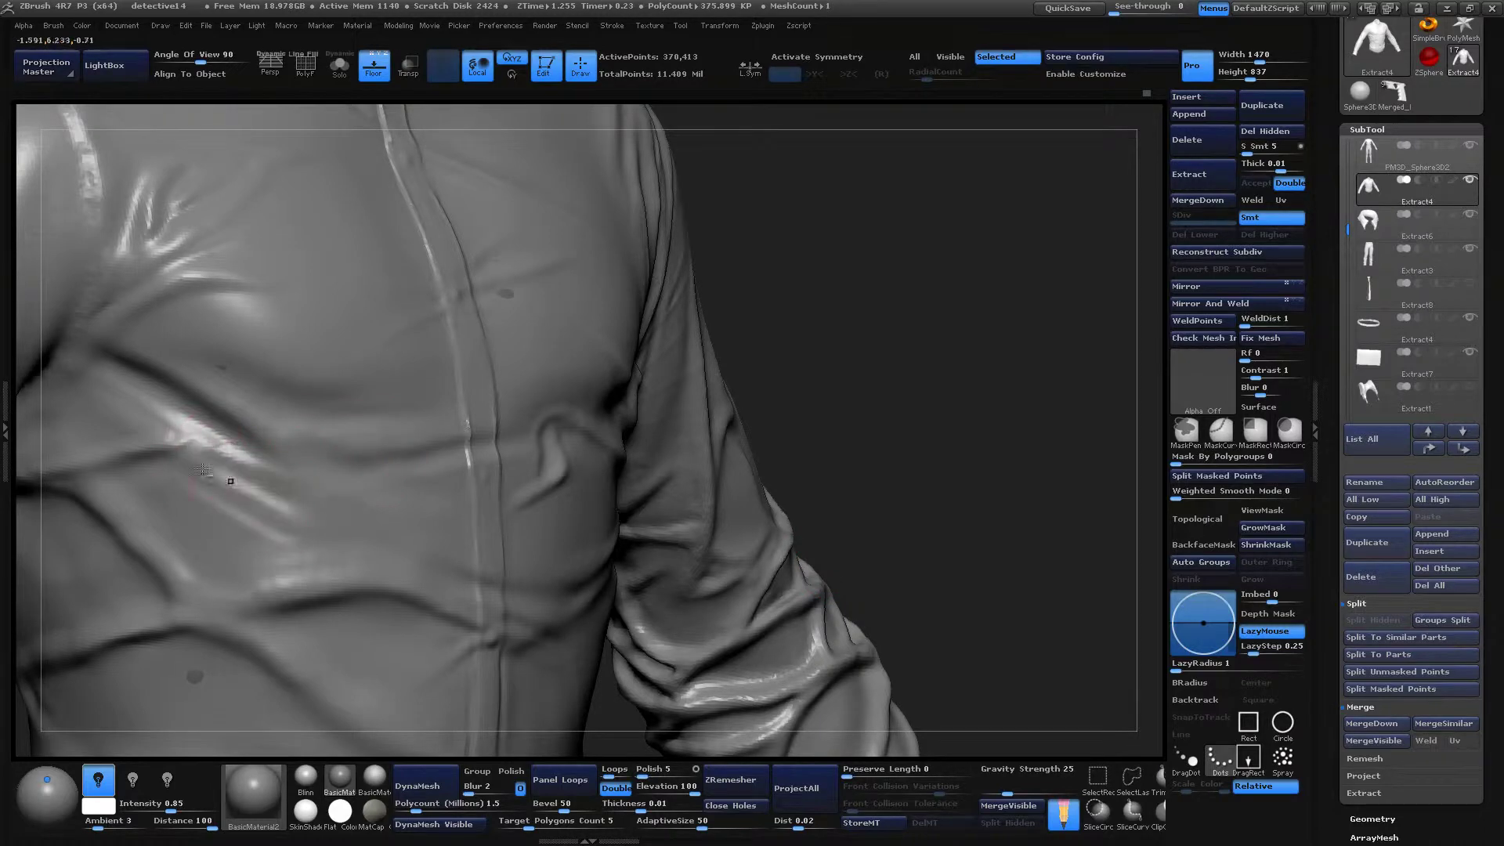
pyautogui.press('space')
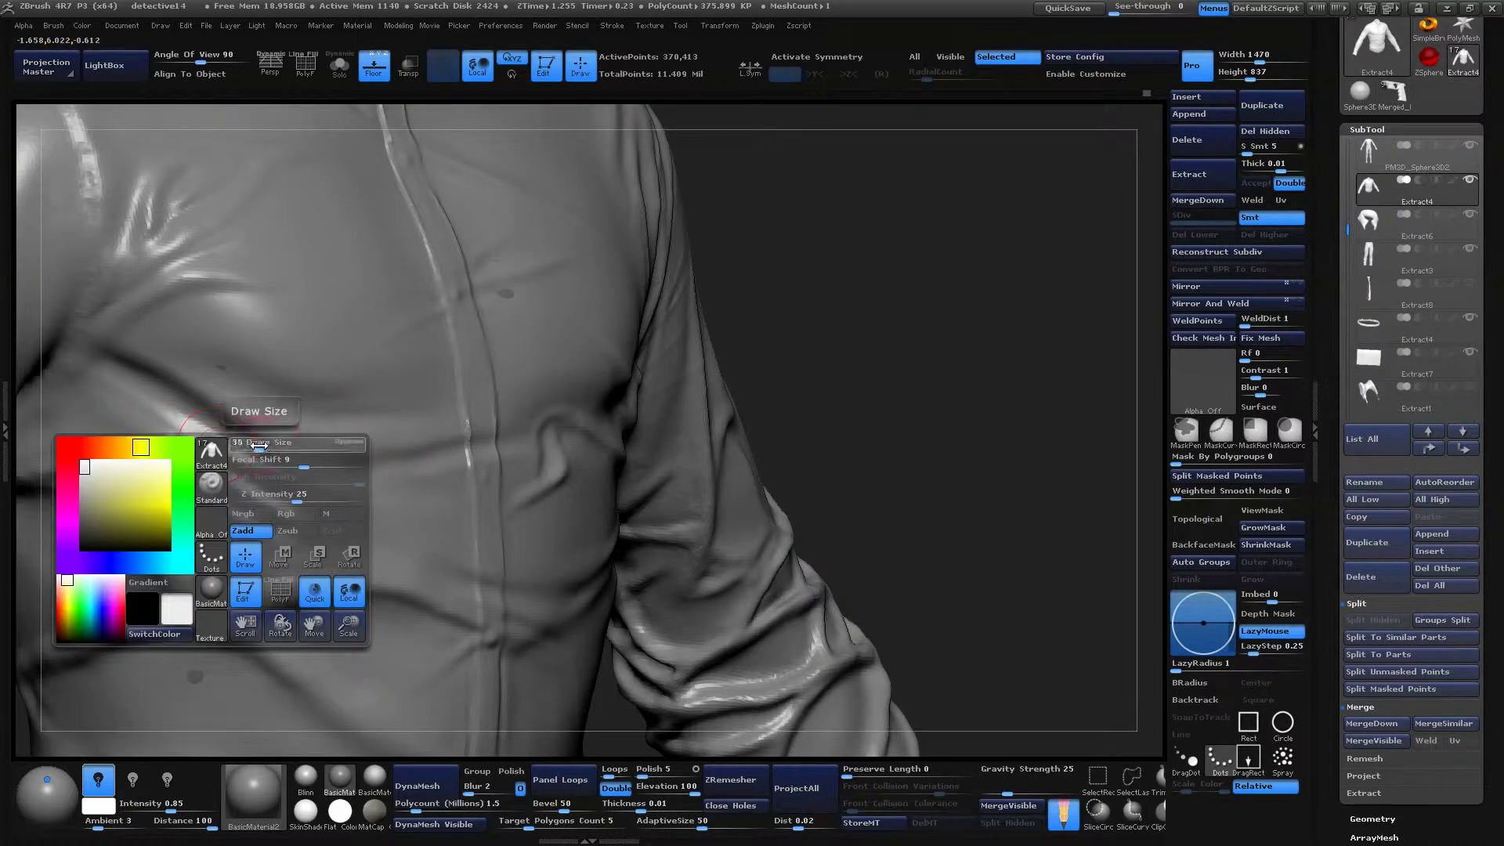
pyautogui.moveTo(208, 445); pyautogui.dragTo(290, 487)
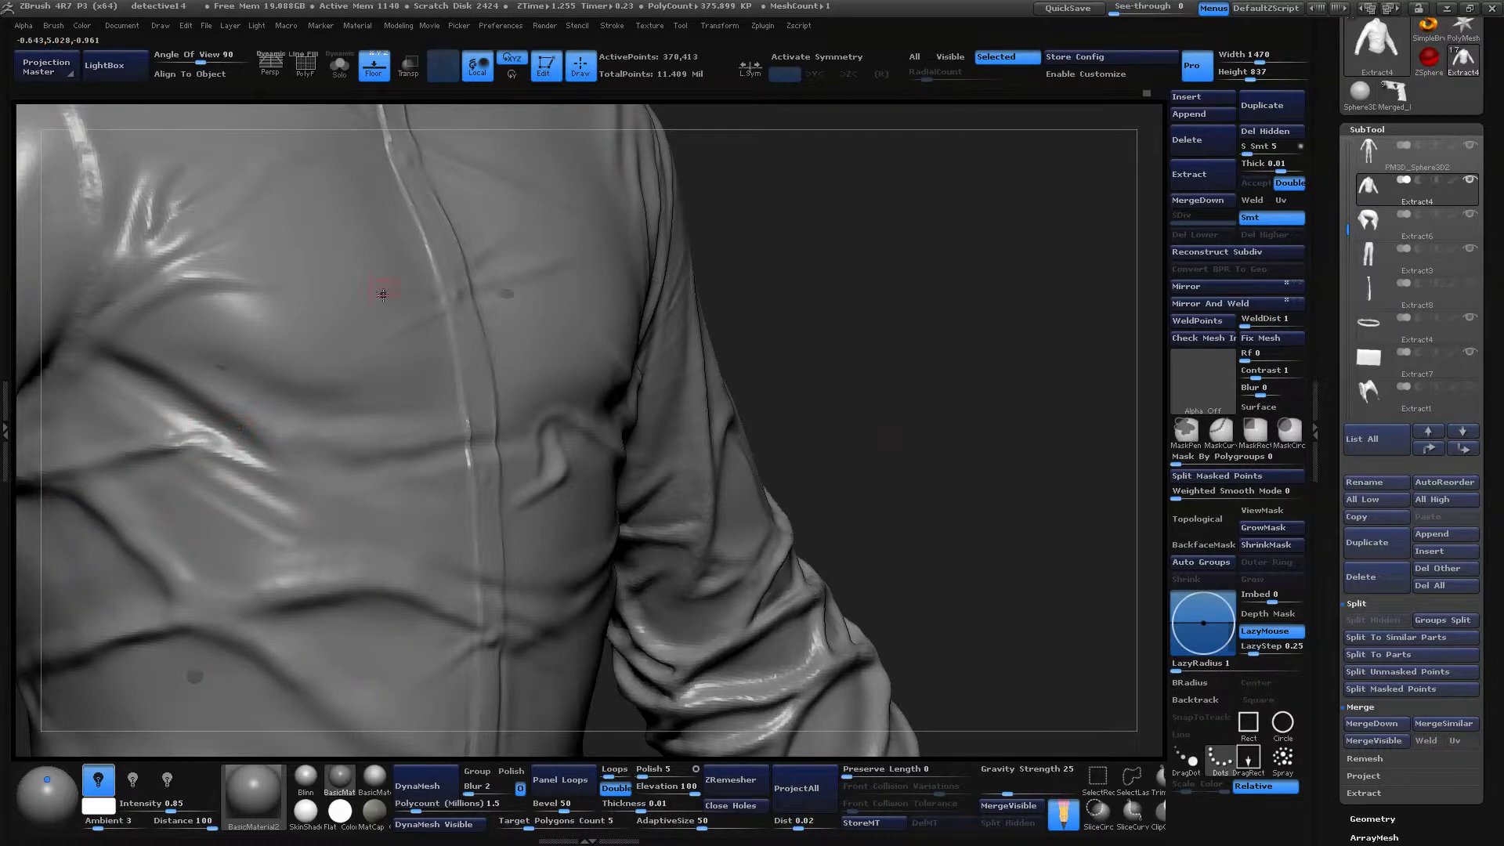
# Change the brush size and extend the upper-torso folds on the wearer's right toward the placket.
pyautogui.keyDown('alt'); pyautogui.moveTo(928, 454); pyautogui.dragTo(913, 363); pyautogui.keyUp('alt')
pyautogui.press('space')
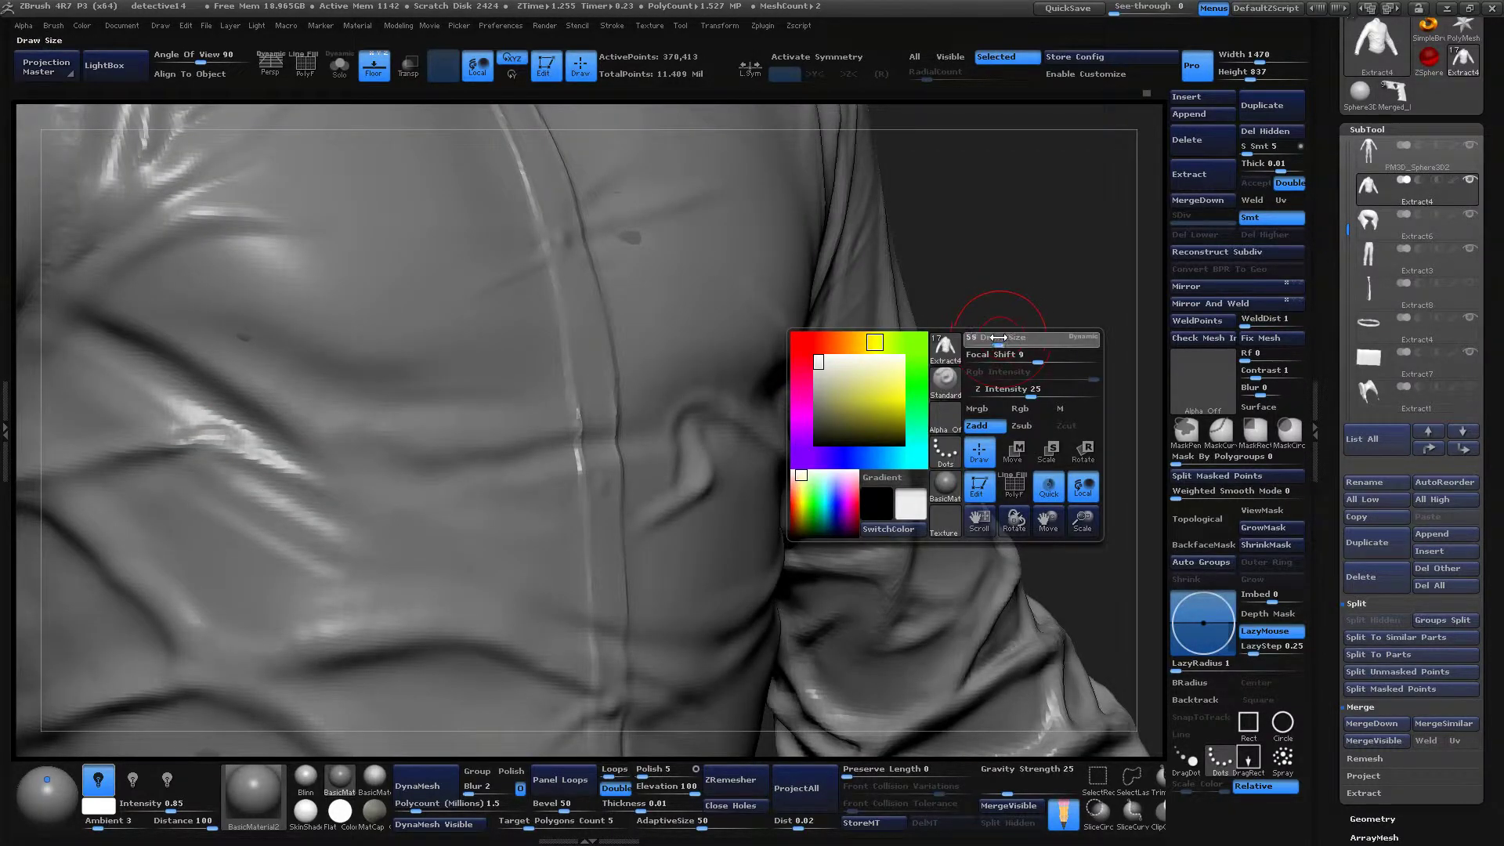
pyautogui.moveTo(177, 492)
pyautogui.mouseDown()
pyautogui.moveTo(264, 479)
pyautogui.moveTo(205, 495)
pyautogui.moveTo(178, 479)
pyautogui.mouseUp()
pyautogui.moveTo(158, 555)
pyautogui.mouseDown()
pyautogui.moveTo(227, 630)
pyautogui.moveTo(423, 587)
pyautogui.mouseUp()
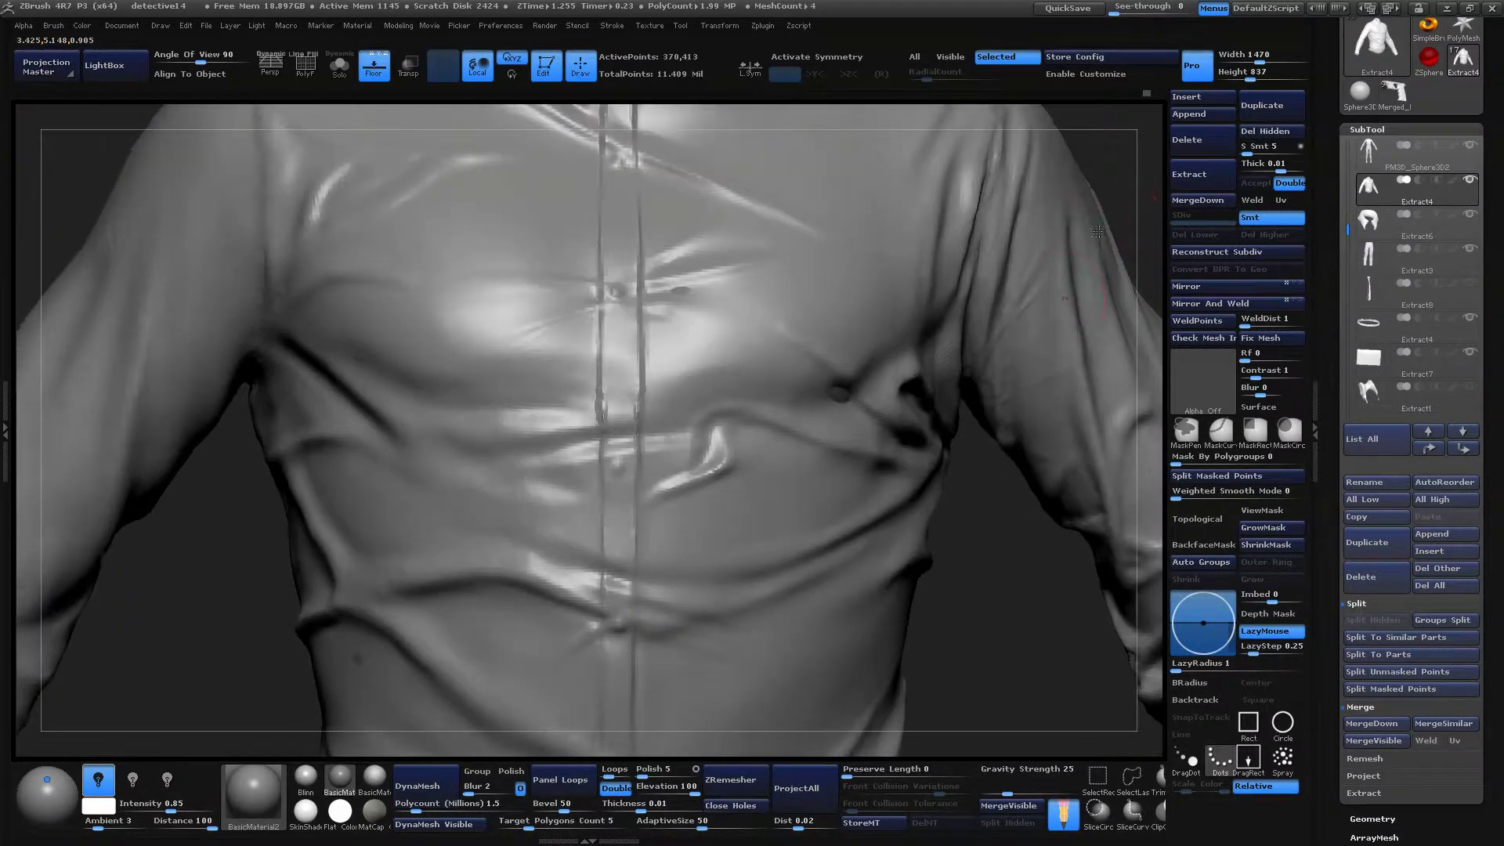
# Adjust the brush, build up the chest folds beside the wearer's left armpit, and smooth them into the surrounding cloth.
pyautogui.moveTo(994, 590); pyautogui.dragTo(883, 411)
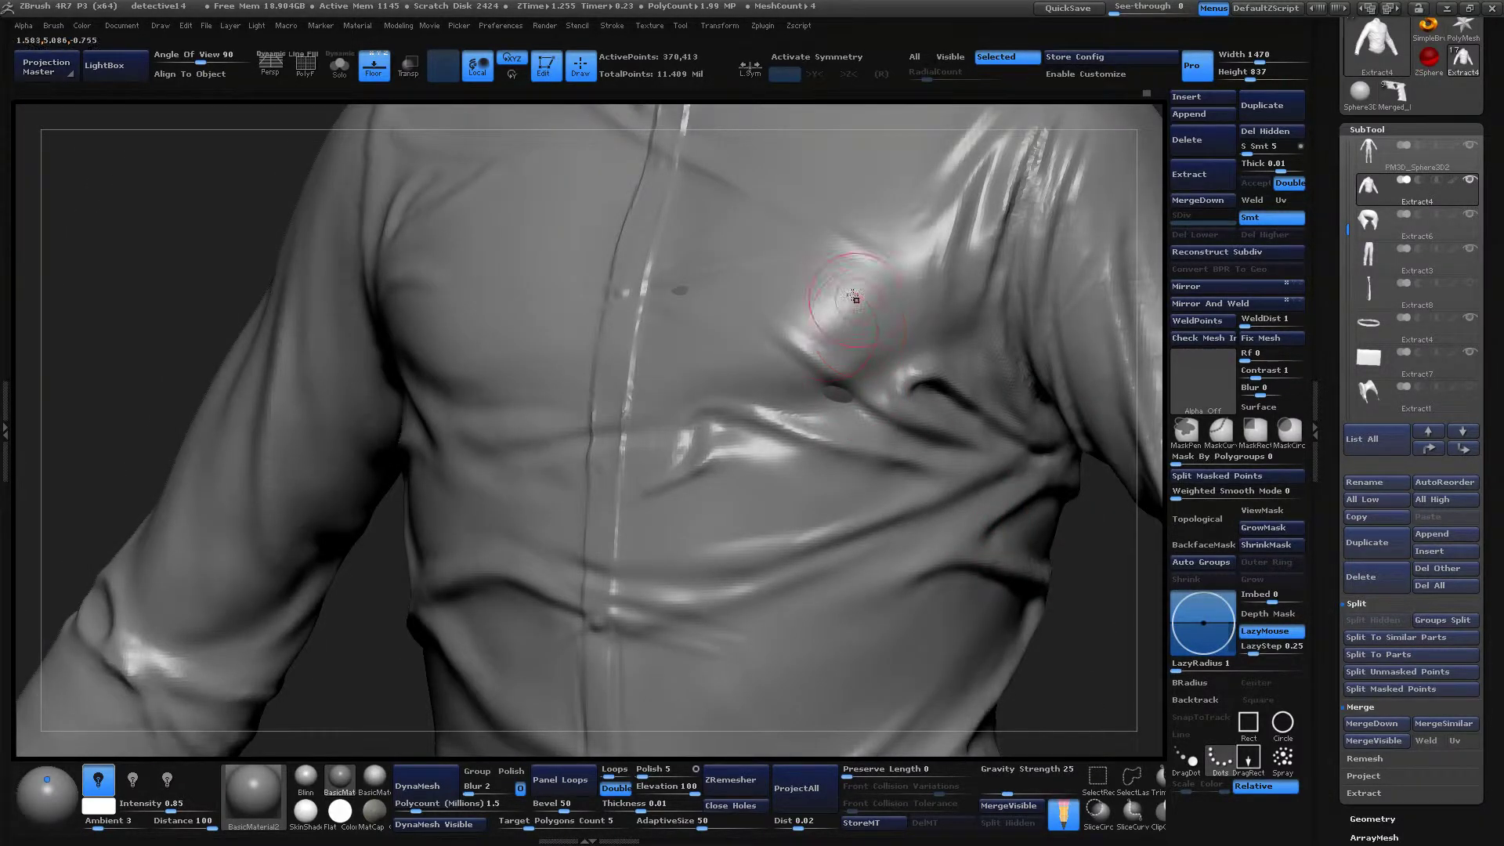
pyautogui.press('space')
pyautogui.moveTo(862, 359); pyautogui.dragTo(838, 358)
pyautogui.moveTo(817, 354)
pyautogui.keyDown('shift'); pyautogui.mouseDown()
pyautogui.moveTo(806, 337)
pyautogui.moveTo(880, 404)
pyautogui.moveTo(830, 390)
pyautogui.moveTo(788, 332)
pyautogui.mouseUp(); pyautogui.keyUp('shift')
pyautogui.keyDown('shift'); pyautogui.moveTo(906, 418); pyautogui.dragTo(925, 427); pyautogui.keyUp('shift')
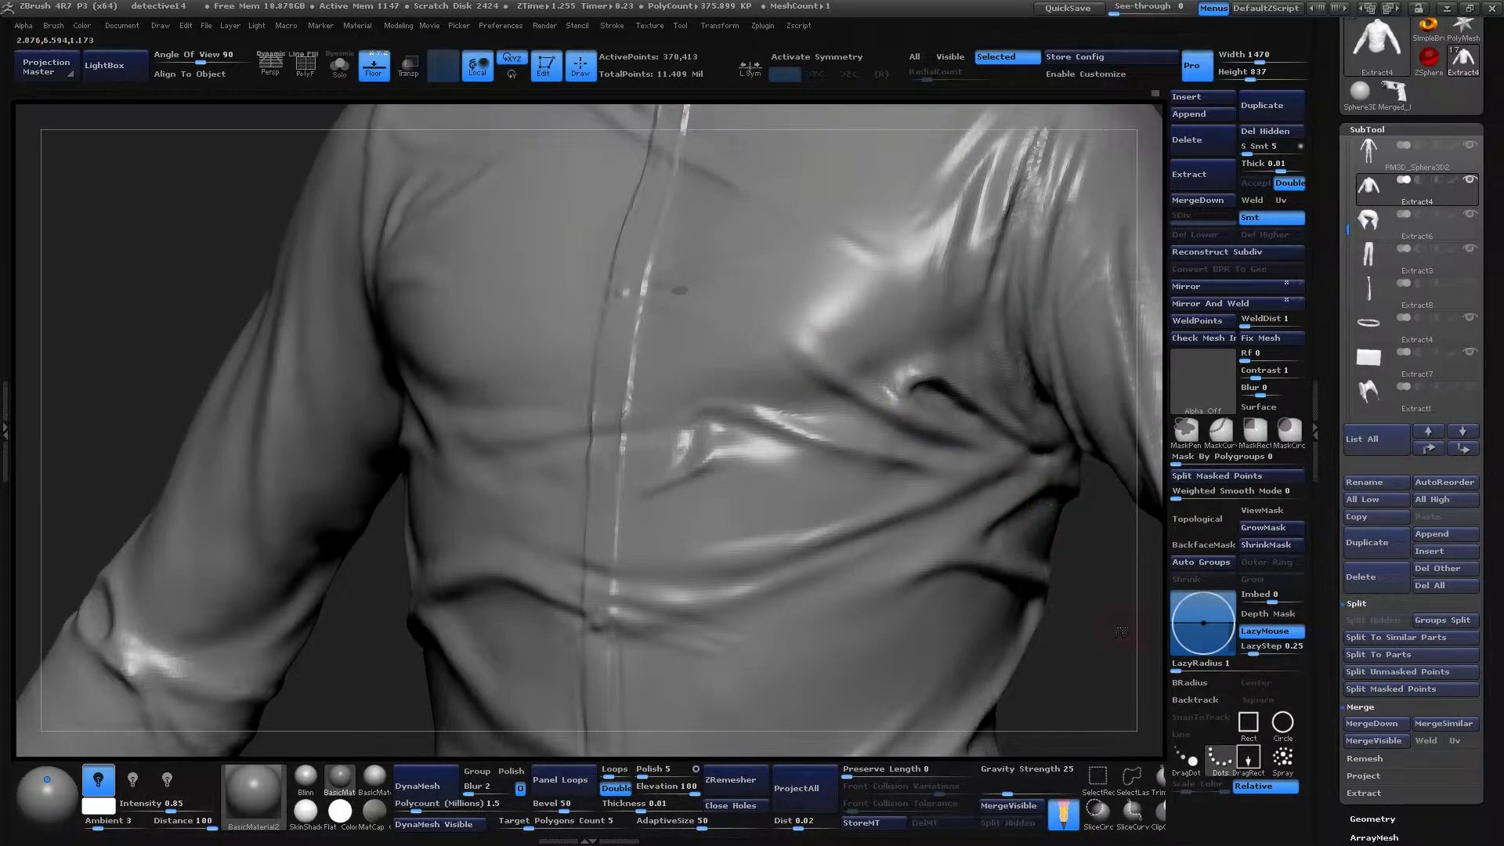
pyautogui.moveTo(1122, 633); pyautogui.dragTo(944, 471)
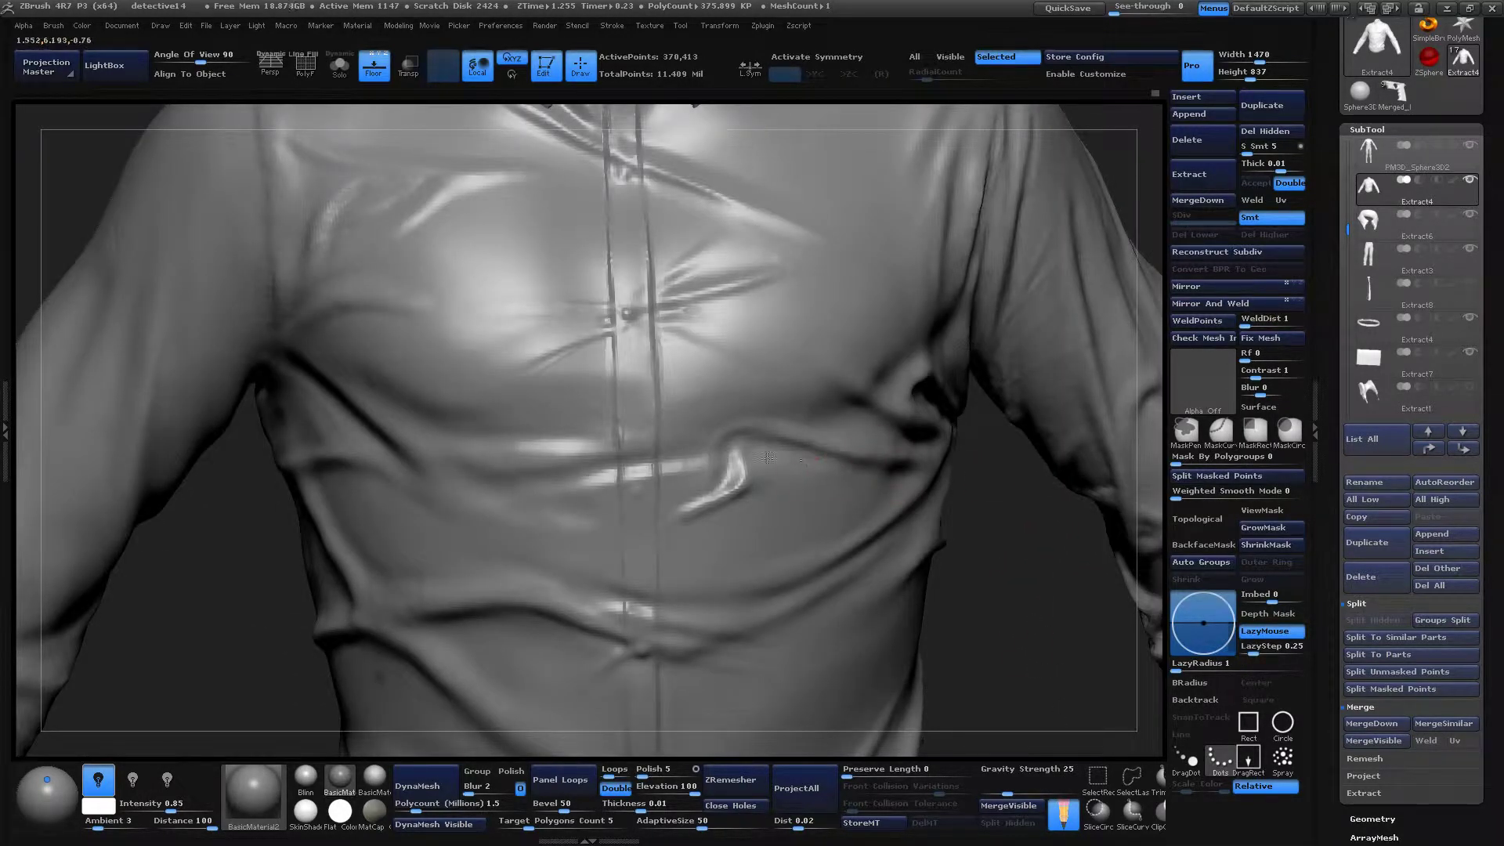
# Sculpt diagonal creases from the curved fold on the wearer's left chest toward the placket, and smooth the cloth between them.
pyautogui.moveTo(733, 523); pyautogui.dragTo(618, 559)
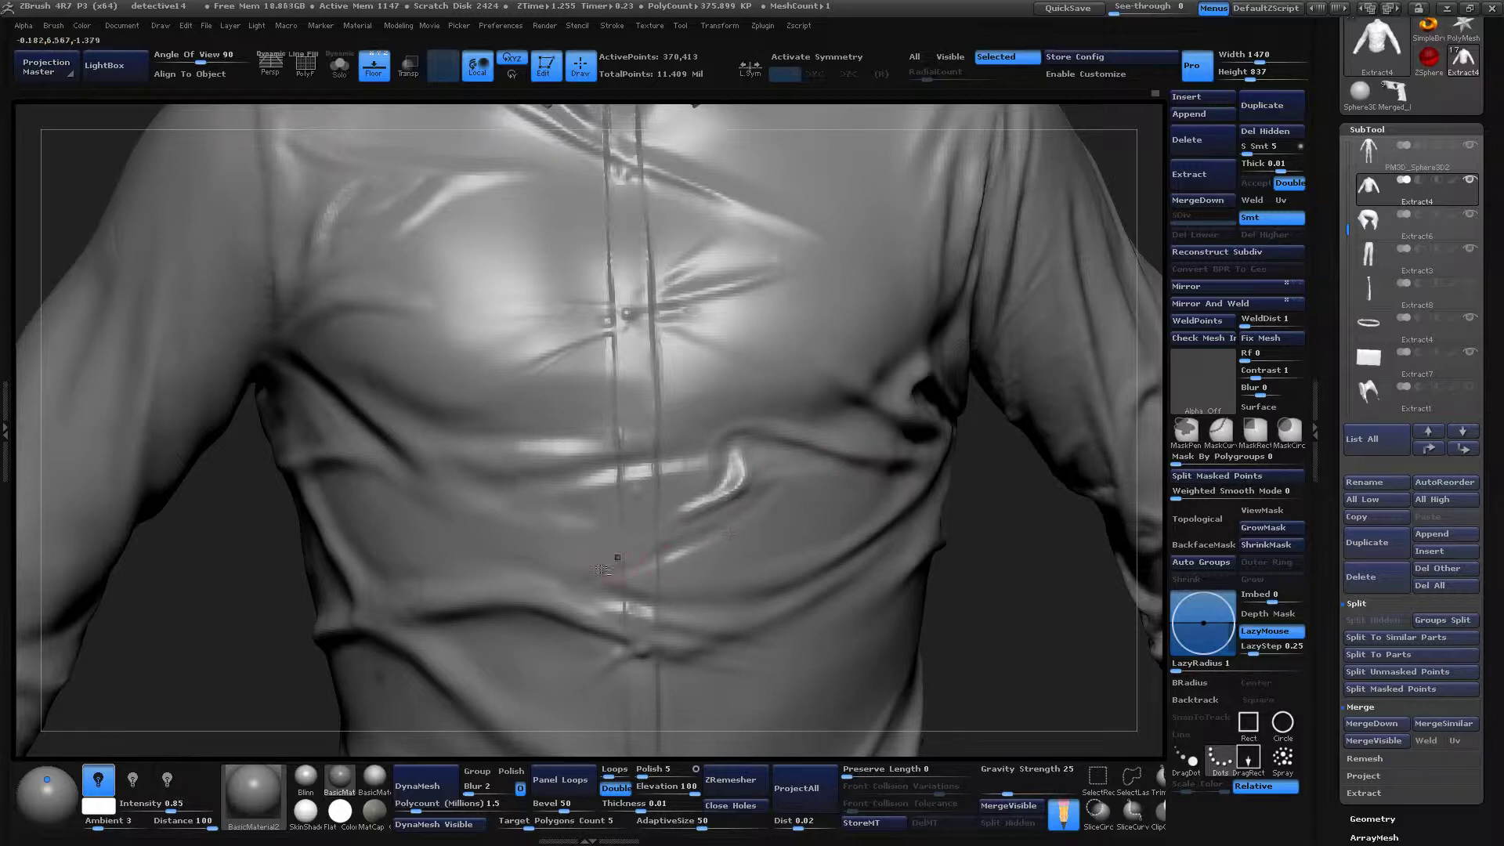
pyautogui.moveTo(719, 541)
pyautogui.mouseDown()
pyautogui.moveTo(624, 562)
pyautogui.moveTo(719, 539)
pyautogui.moveTo(791, 486)
pyautogui.mouseUp()
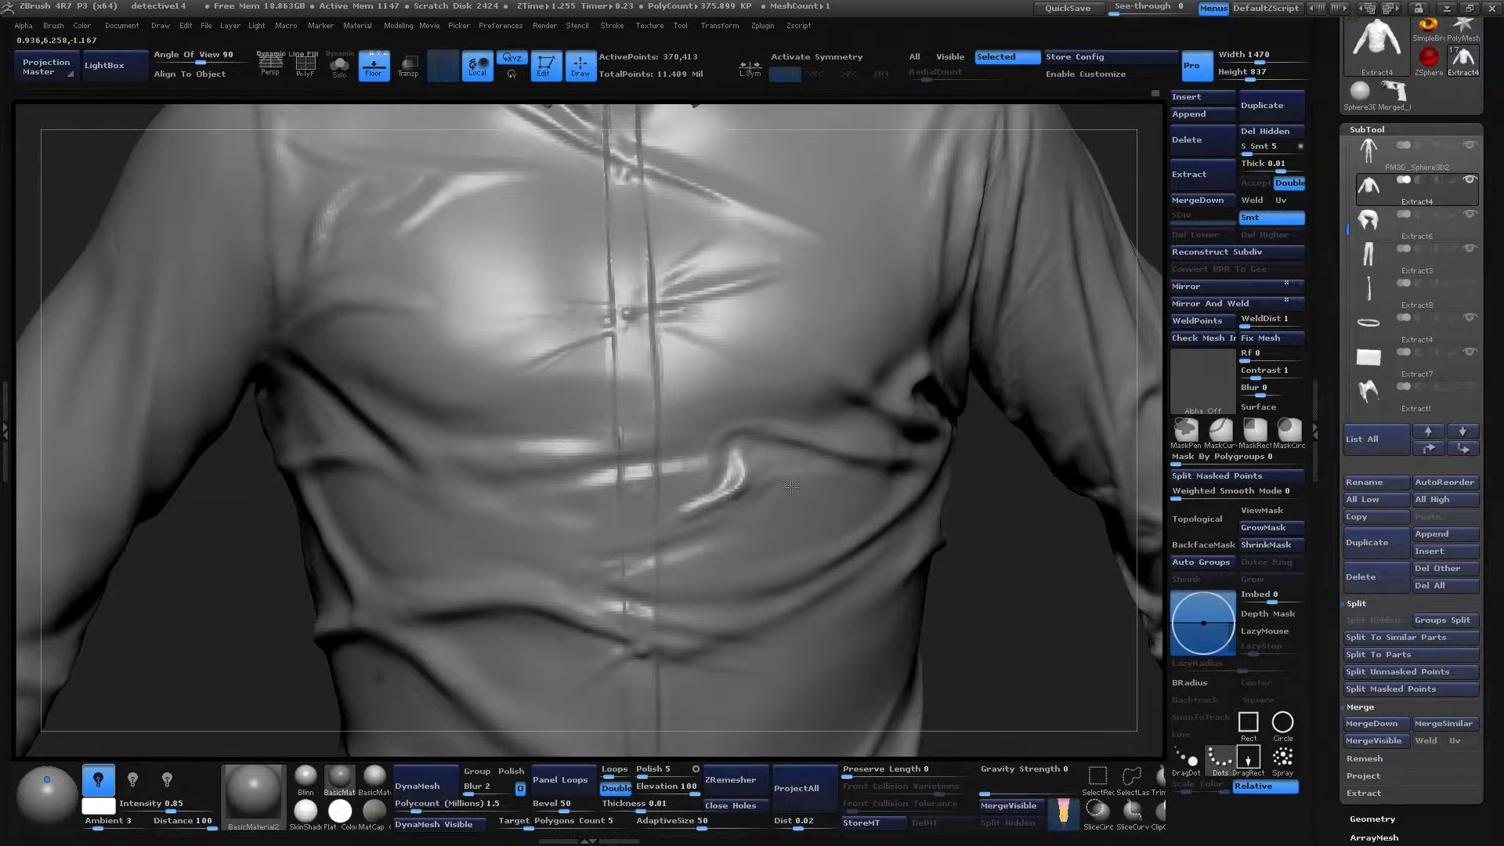
pyautogui.moveTo(1018, 576); pyautogui.dragTo(889, 576)
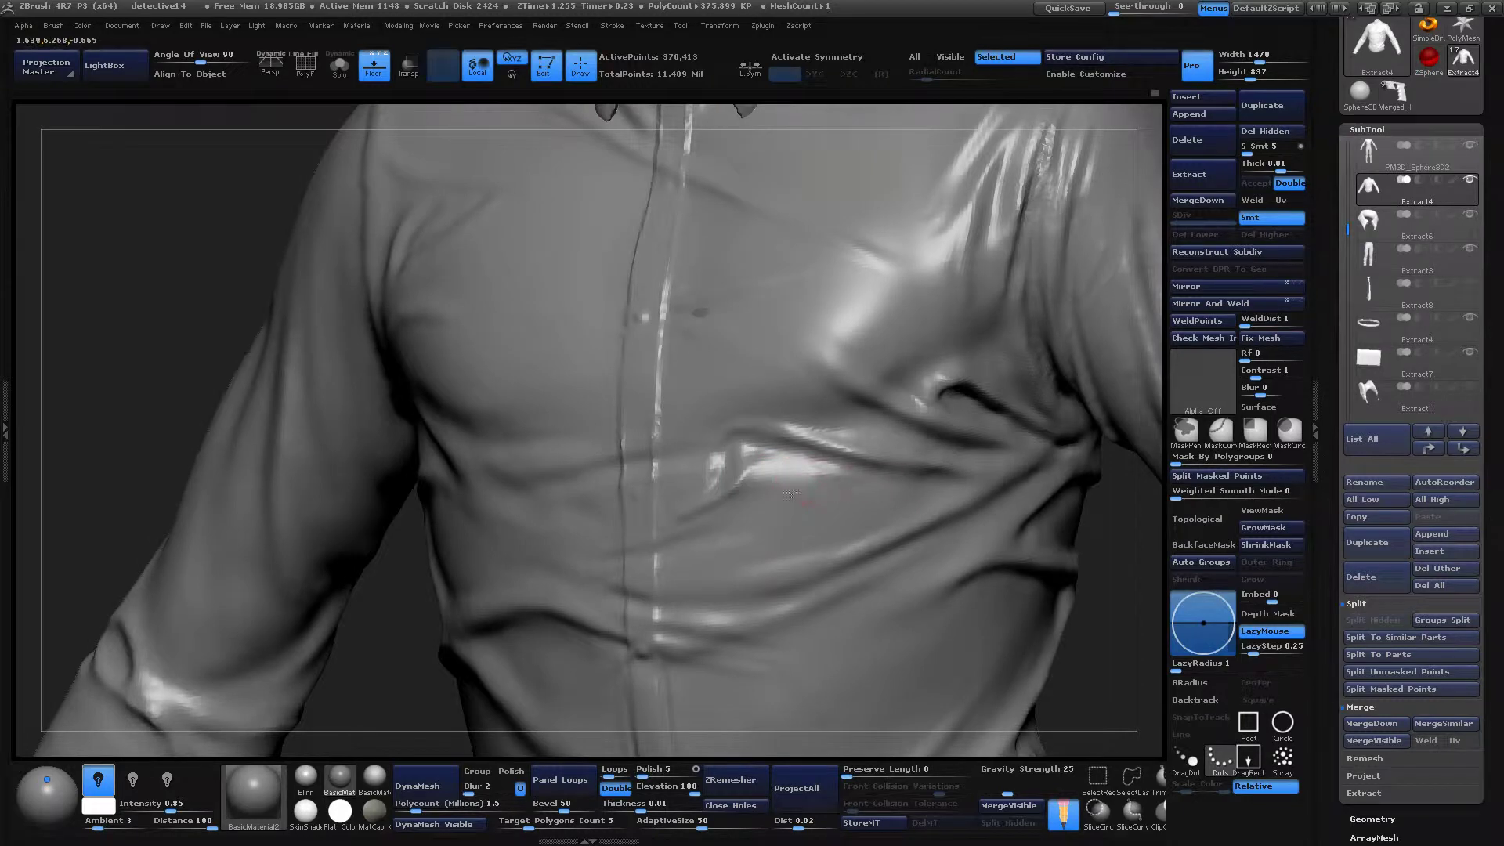
pyautogui.moveTo(870, 485); pyautogui.dragTo(686, 531)
pyautogui.keyDown('shift'); pyautogui.moveTo(821, 486); pyautogui.dragTo(778, 480); pyautogui.keyUp('shift')
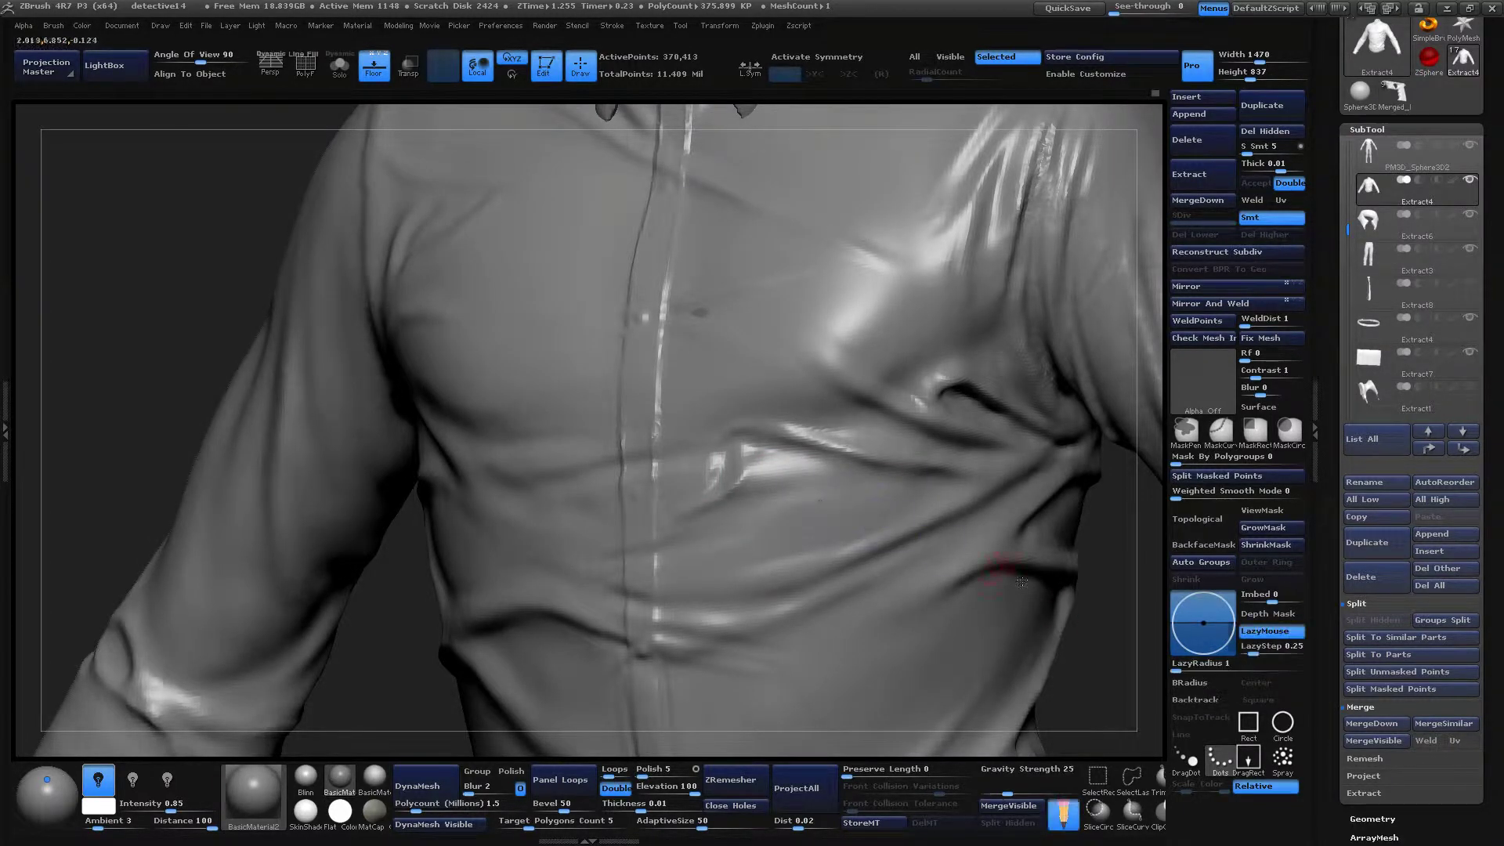
# Add shallow horizontal folds at mid-torso beside the placket on the wearer's right side and soften them.
pyautogui.moveTo(1100, 630); pyautogui.dragTo(1213, 629)
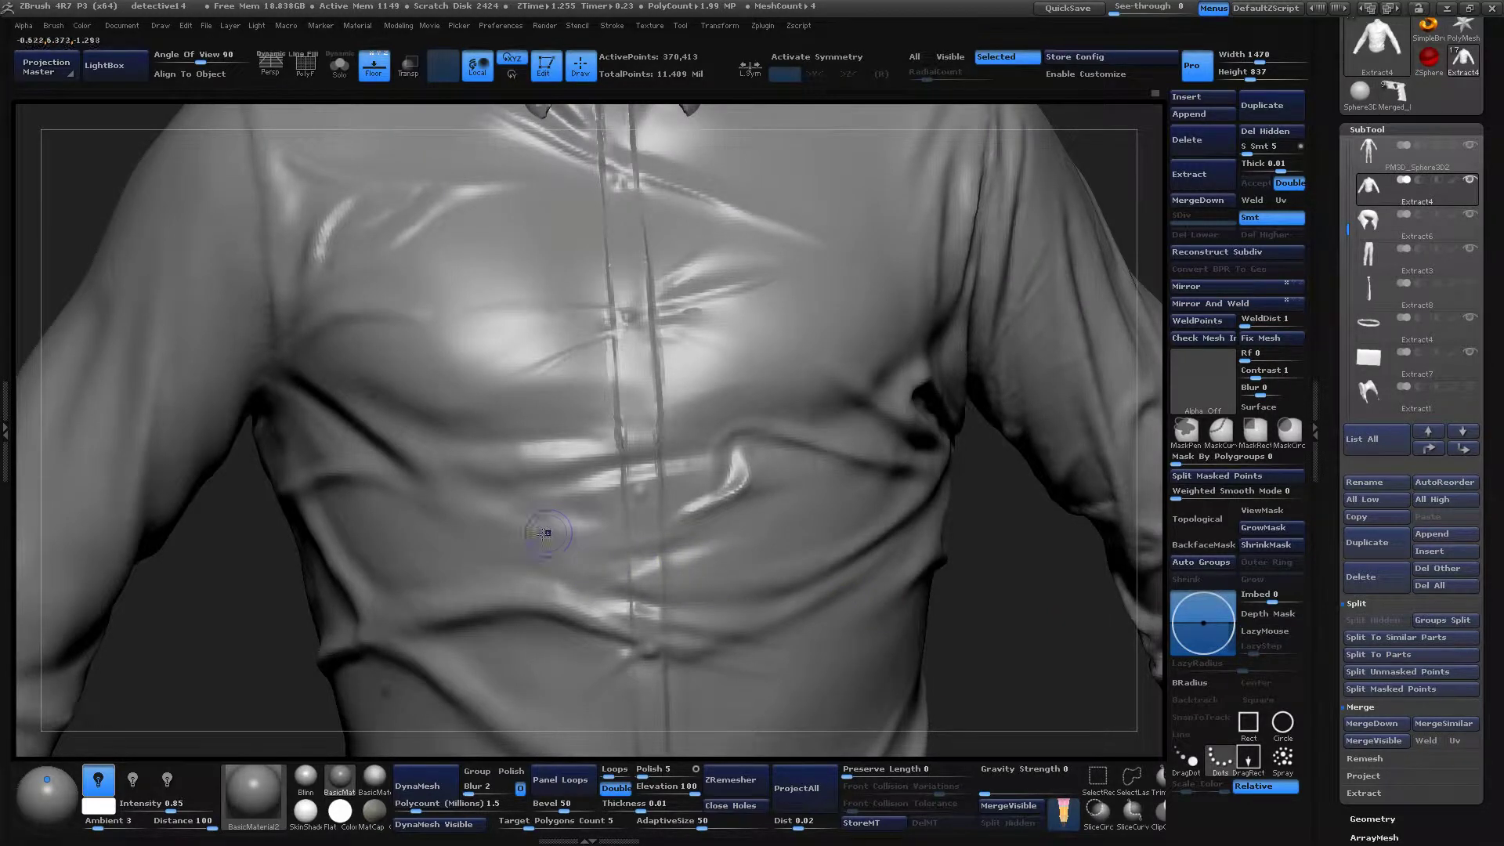
pyautogui.moveTo(546, 533)
pyautogui.mouseDown()
pyautogui.moveTo(572, 513)
pyautogui.moveTo(582, 529)
pyautogui.mouseUp()
pyautogui.press('shift')
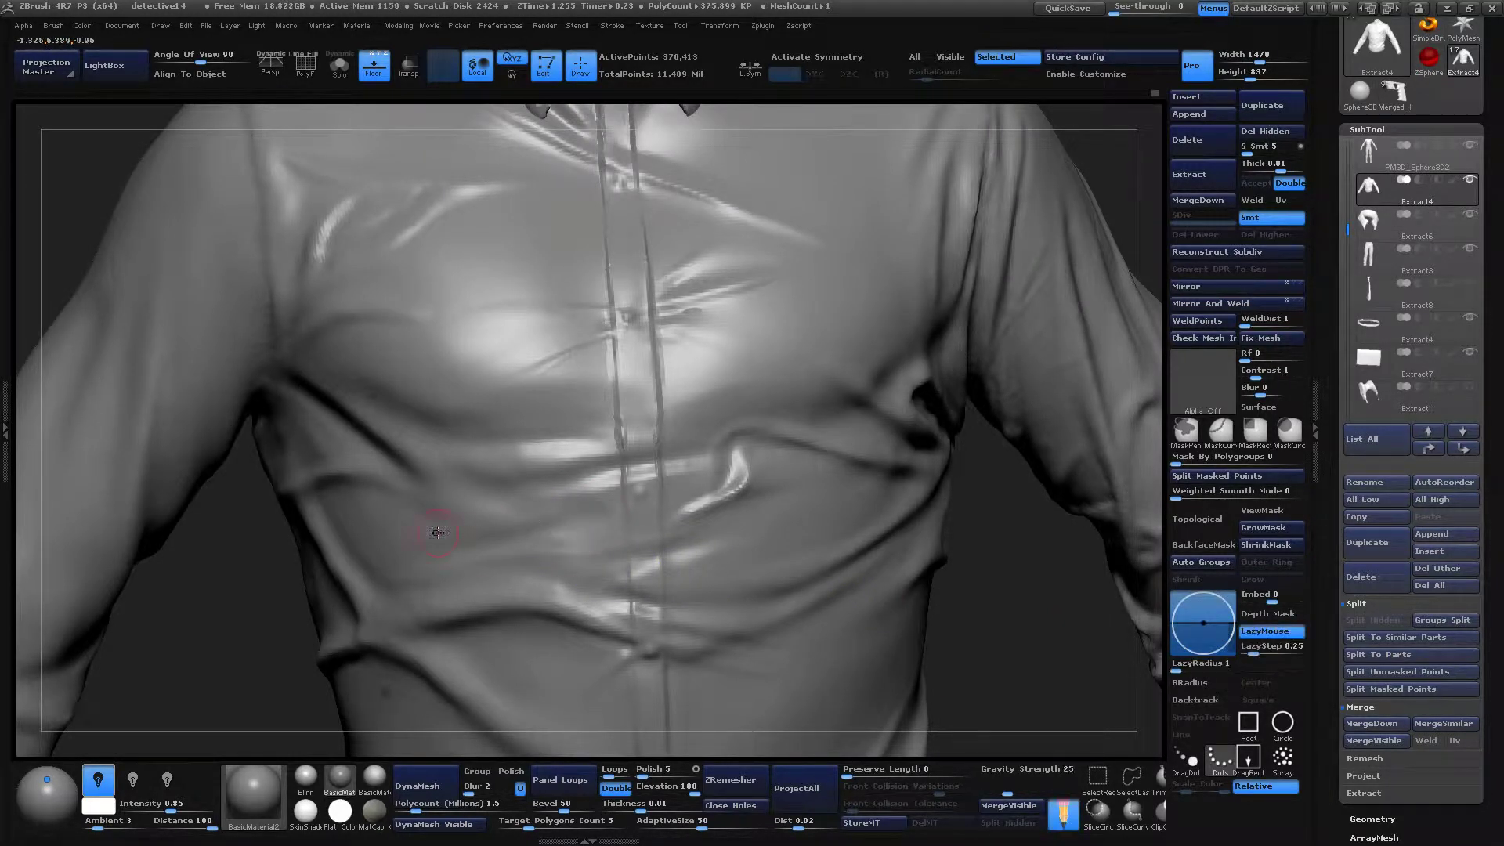
# Sculpt the long diagonal fold running from the wearer's right side down to the placket, strengthening its upper edge.
pyautogui.moveTo(983, 637)
pyautogui.keyDown('alt'); pyautogui.mouseDown()
pyautogui.moveTo(967, 329)
pyautogui.moveTo(938, 404)
pyautogui.mouseUp(); pyautogui.keyUp('alt')
pyautogui.keyDown('alt'); pyautogui.moveTo(844, 429); pyautogui.dragTo(886, 396); pyautogui.keyUp('alt')
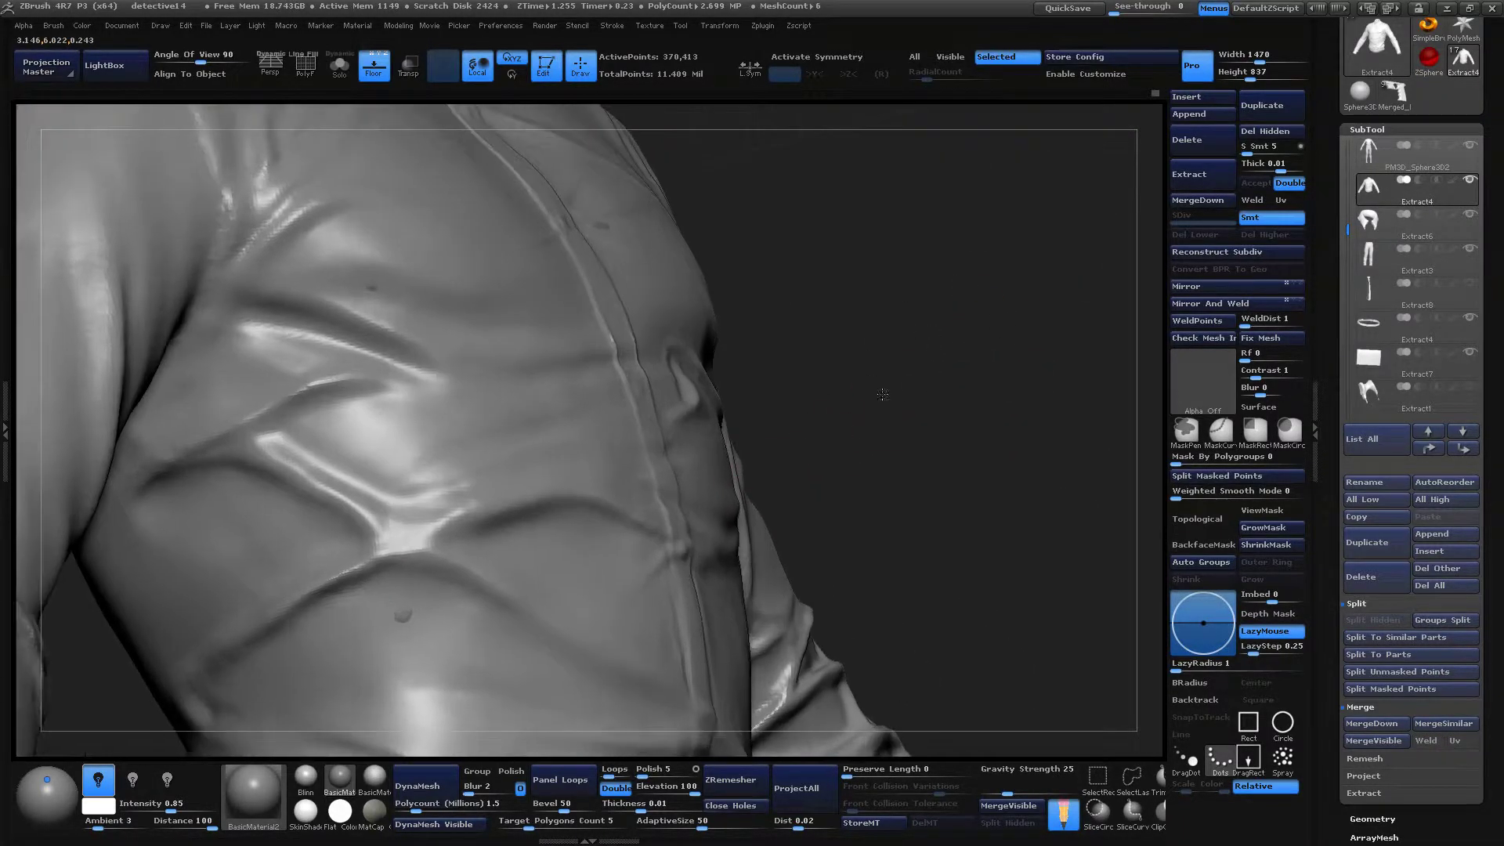
pyautogui.moveTo(1042, 294); pyautogui.dragTo(980, 403)
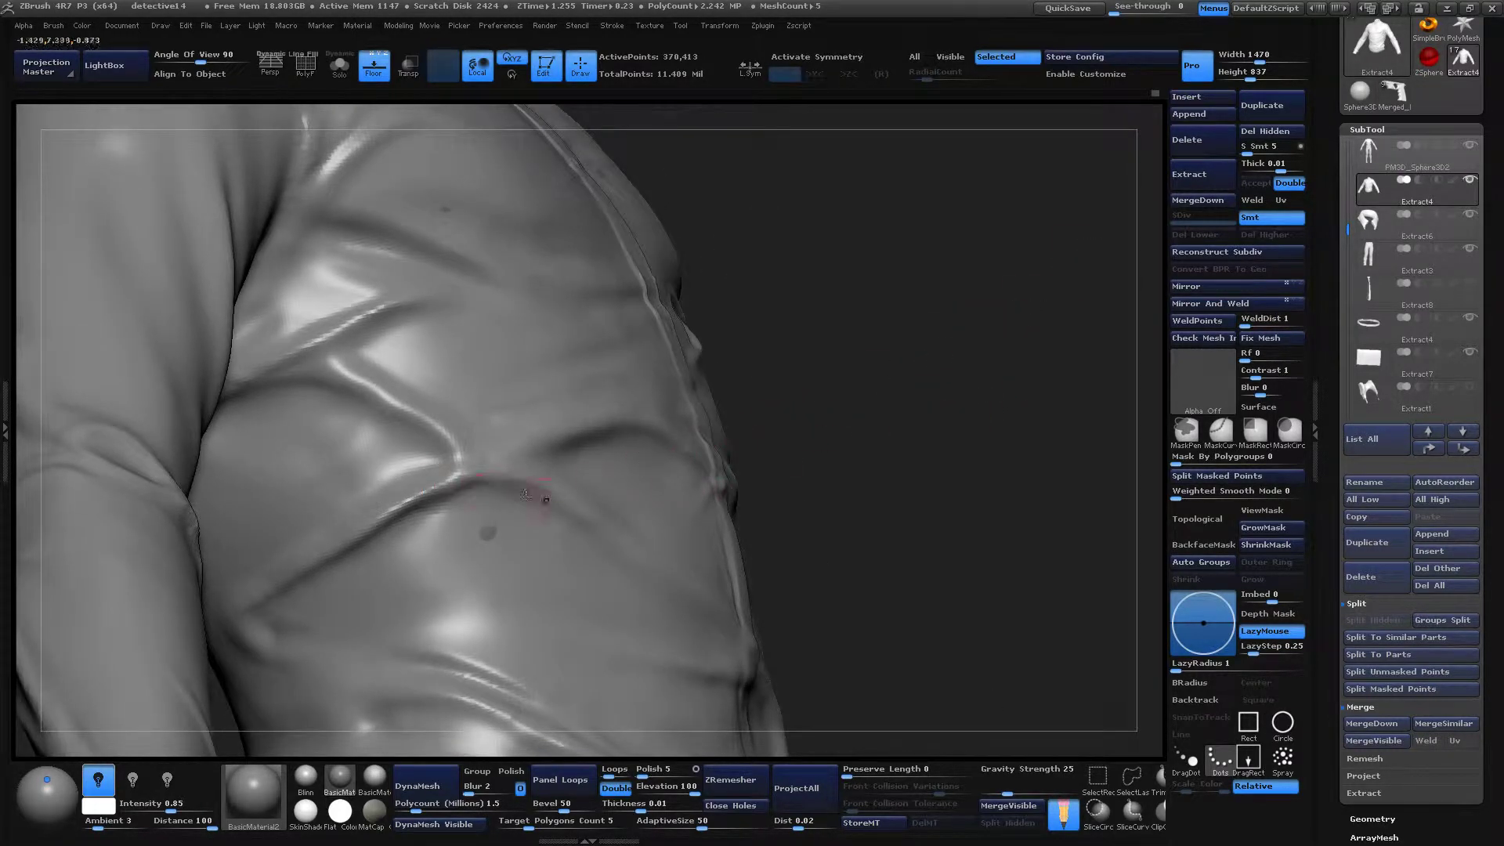
pyautogui.moveTo(1078, 484); pyautogui.dragTo(598, 561)
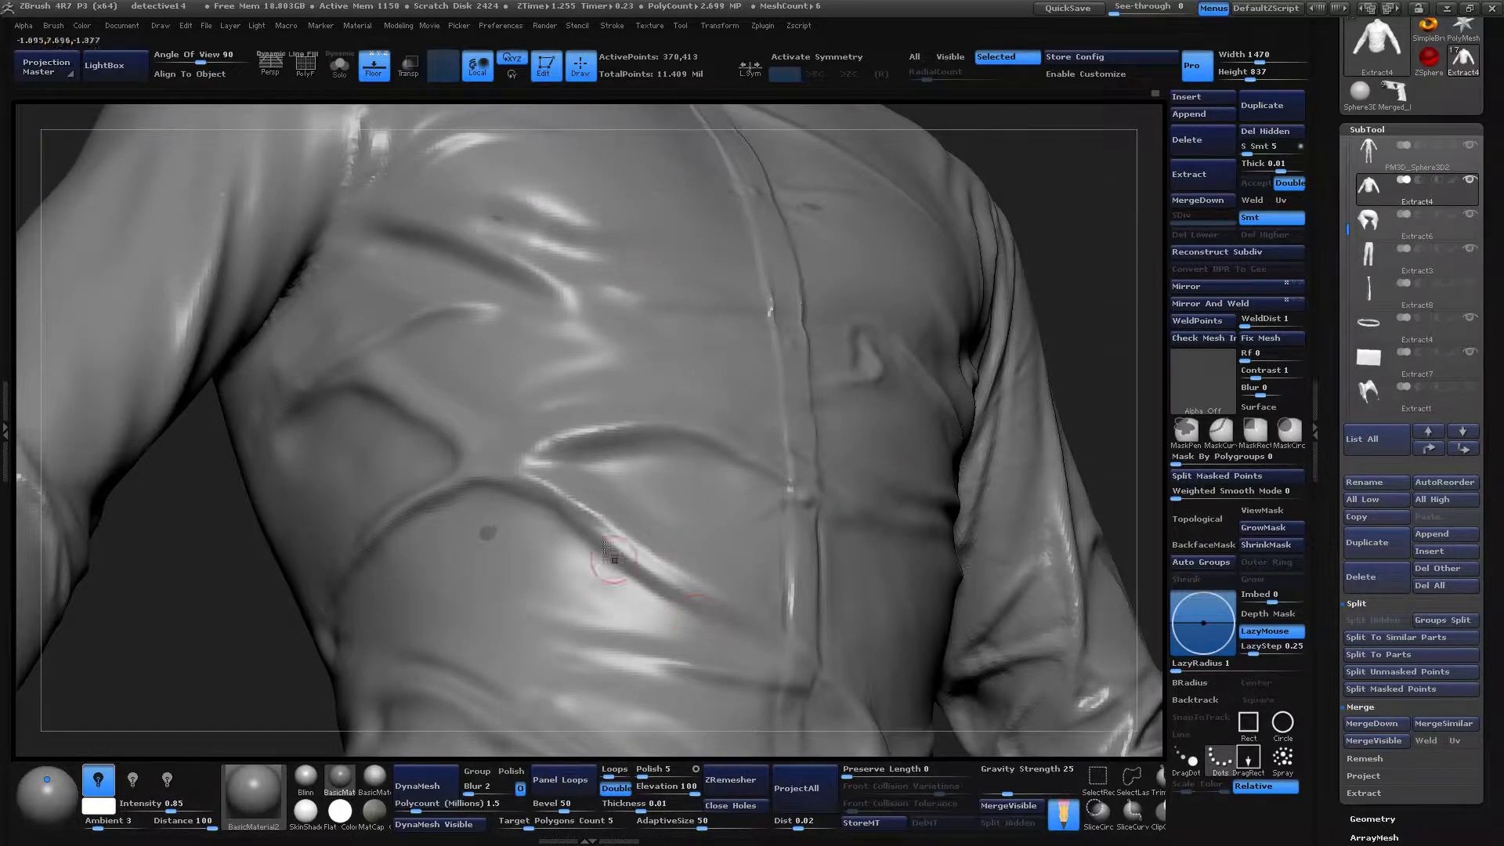
pyautogui.moveTo(1054, 231); pyautogui.dragTo(1128, 262)
pyautogui.moveTo(564, 496); pyautogui.dragTo(799, 647)
pyautogui.moveTo(666, 582)
pyautogui.mouseDown()
pyautogui.moveTo(792, 648)
pyautogui.moveTo(764, 636)
pyautogui.mouseUp()
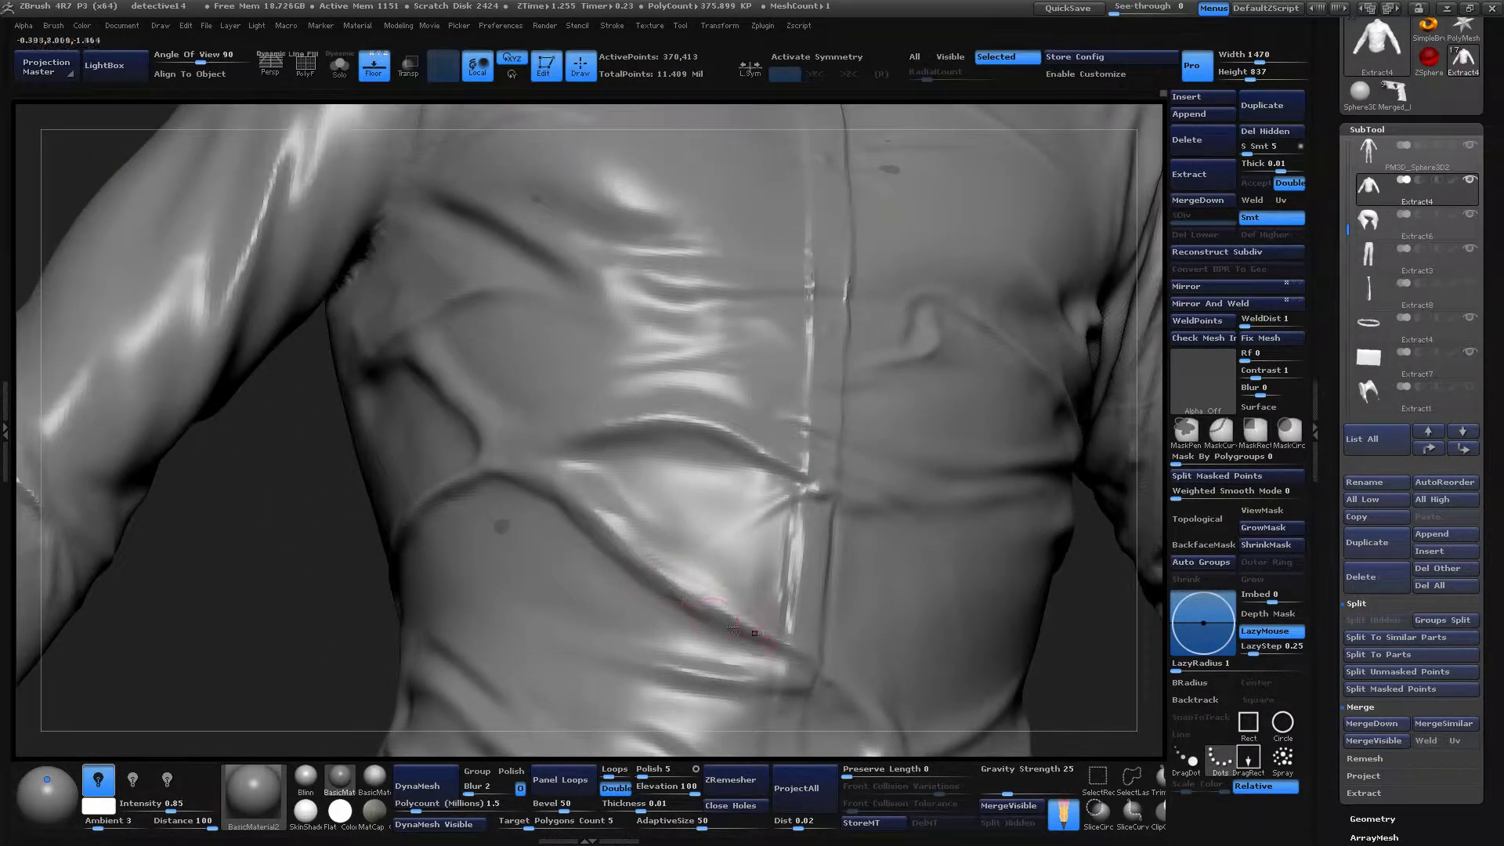
pyautogui.moveTo(587, 513); pyautogui.dragTo(690, 589)
pyautogui.moveTo(581, 467); pyautogui.dragTo(738, 598)
# Build up the inner edge where the diagonal fold begins and smooth the cloth beside it.
pyautogui.moveTo(1088, 687); pyautogui.dragTo(936, 534)
pyautogui.moveTo(592, 463); pyautogui.dragTo(711, 587)
pyautogui.moveTo(658, 533)
pyautogui.keyDown('shift'); pyautogui.mouseDown()
pyautogui.moveTo(682, 568)
pyautogui.moveTo(592, 487)
pyautogui.moveTo(680, 582)
pyautogui.mouseUp(); pyautogui.keyUp('shift')
# Adjust the brush's draw size and sculpt the folds wrapping around the wearer's right waist toward the belly.
pyautogui.moveTo(1106, 584); pyautogui.dragTo(1003, 358)
pyautogui.moveTo(917, 388); pyautogui.dragTo(967, 360)
pyautogui.press('space')
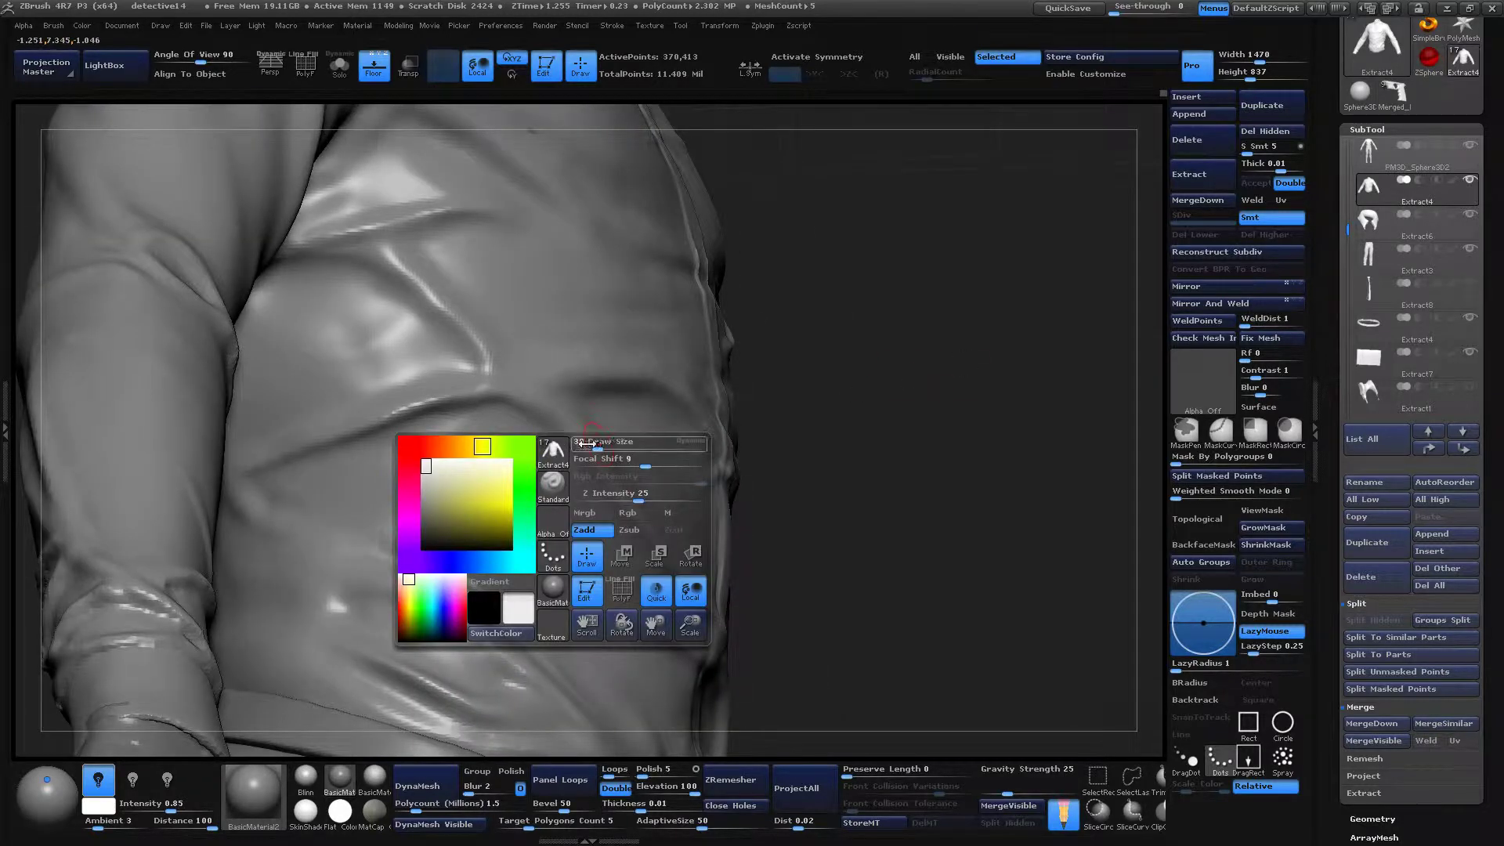
pyautogui.moveTo(595, 449); pyautogui.dragTo(603, 434)
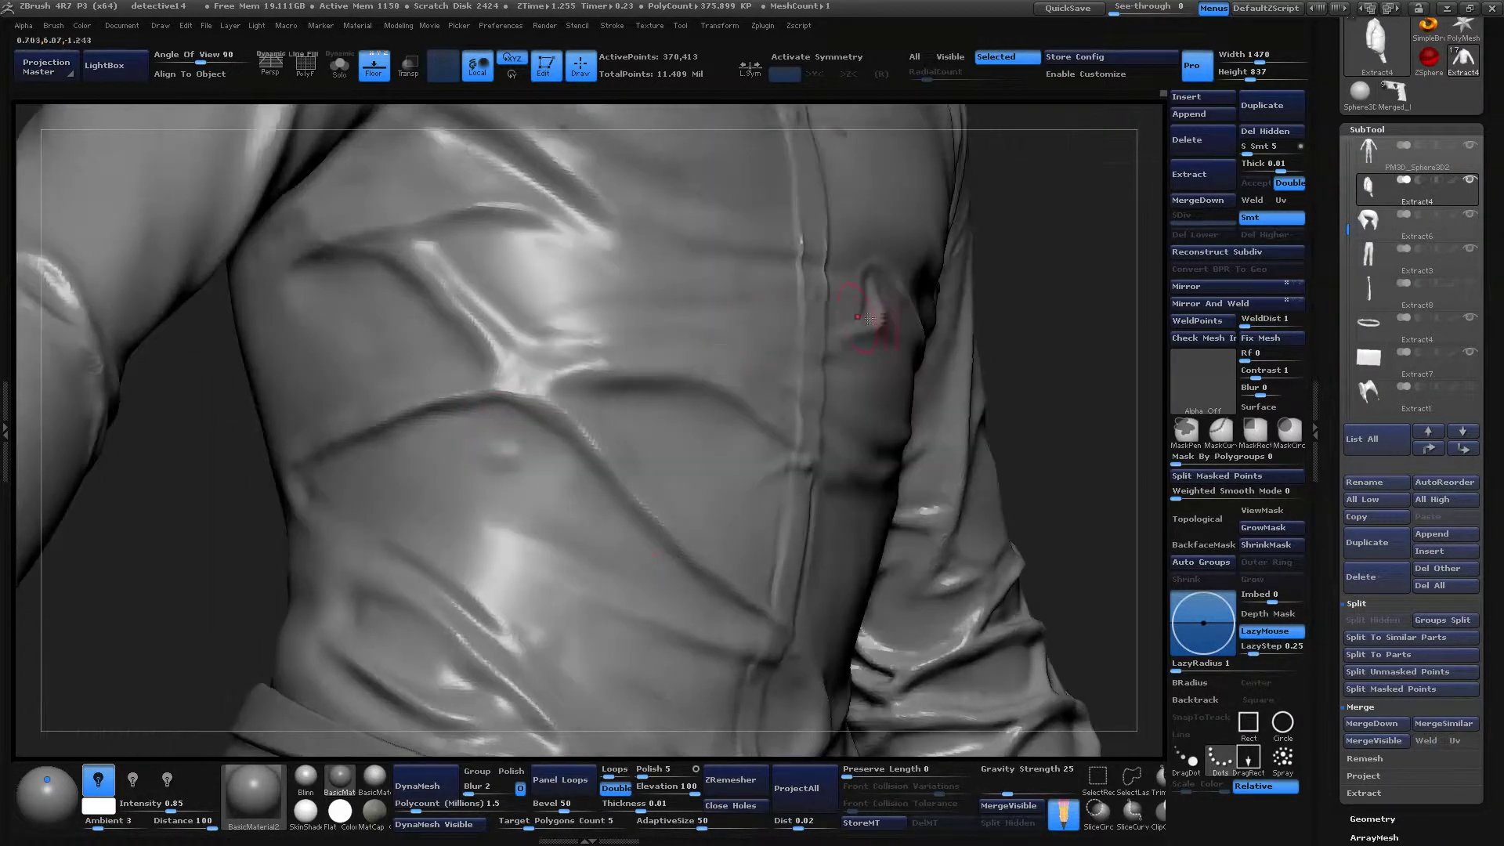
pyautogui.moveTo(228, 546); pyautogui.dragTo(322, 541)
pyautogui.moveTo(681, 501); pyautogui.dragTo(751, 504)
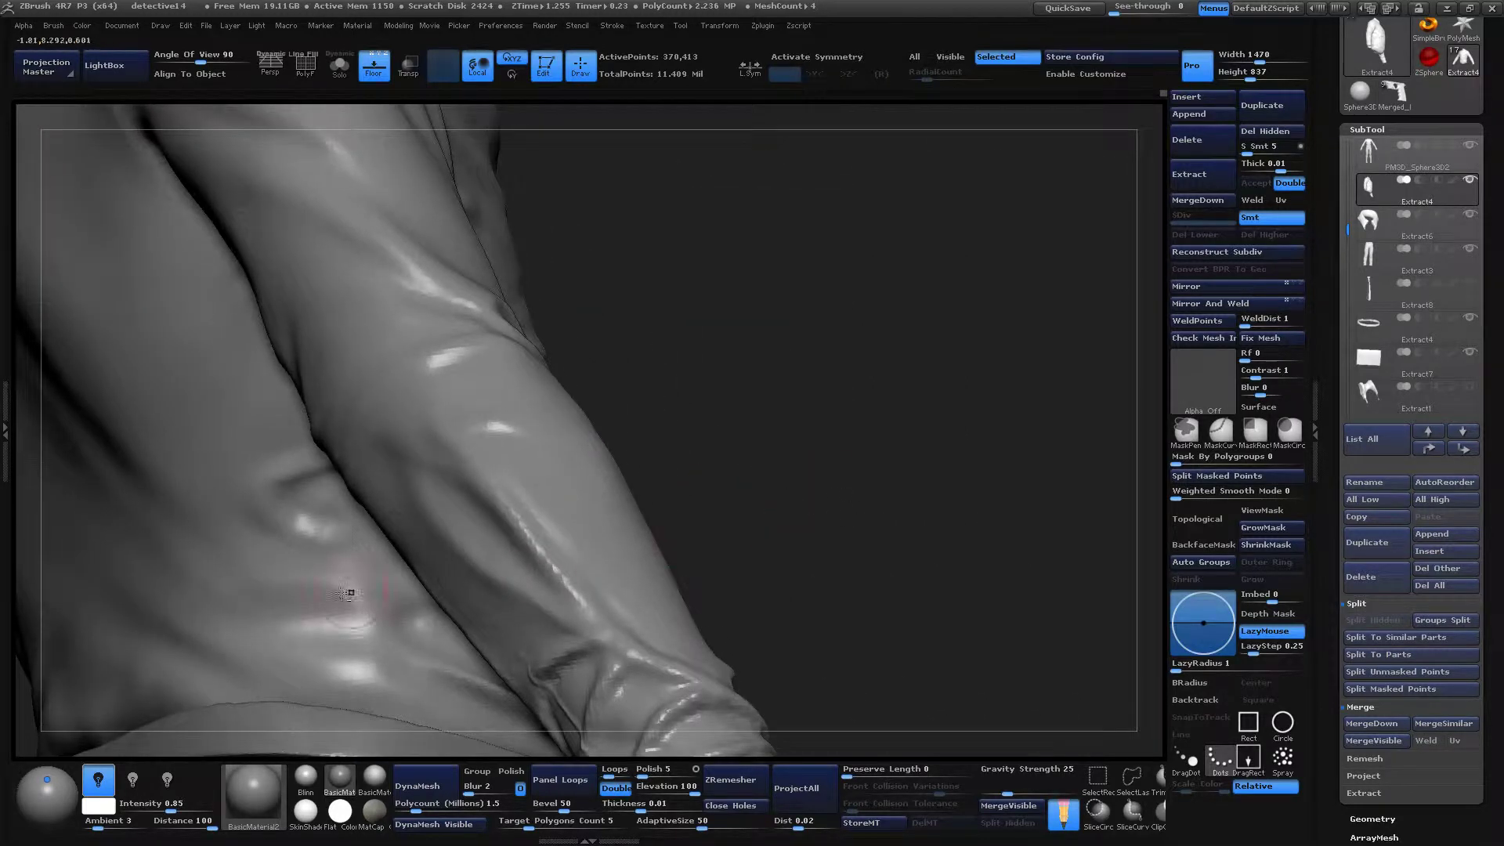
pyautogui.moveTo(307, 545); pyautogui.dragTo(406, 575)
pyautogui.moveTo(879, 454); pyautogui.dragTo(859, 445)
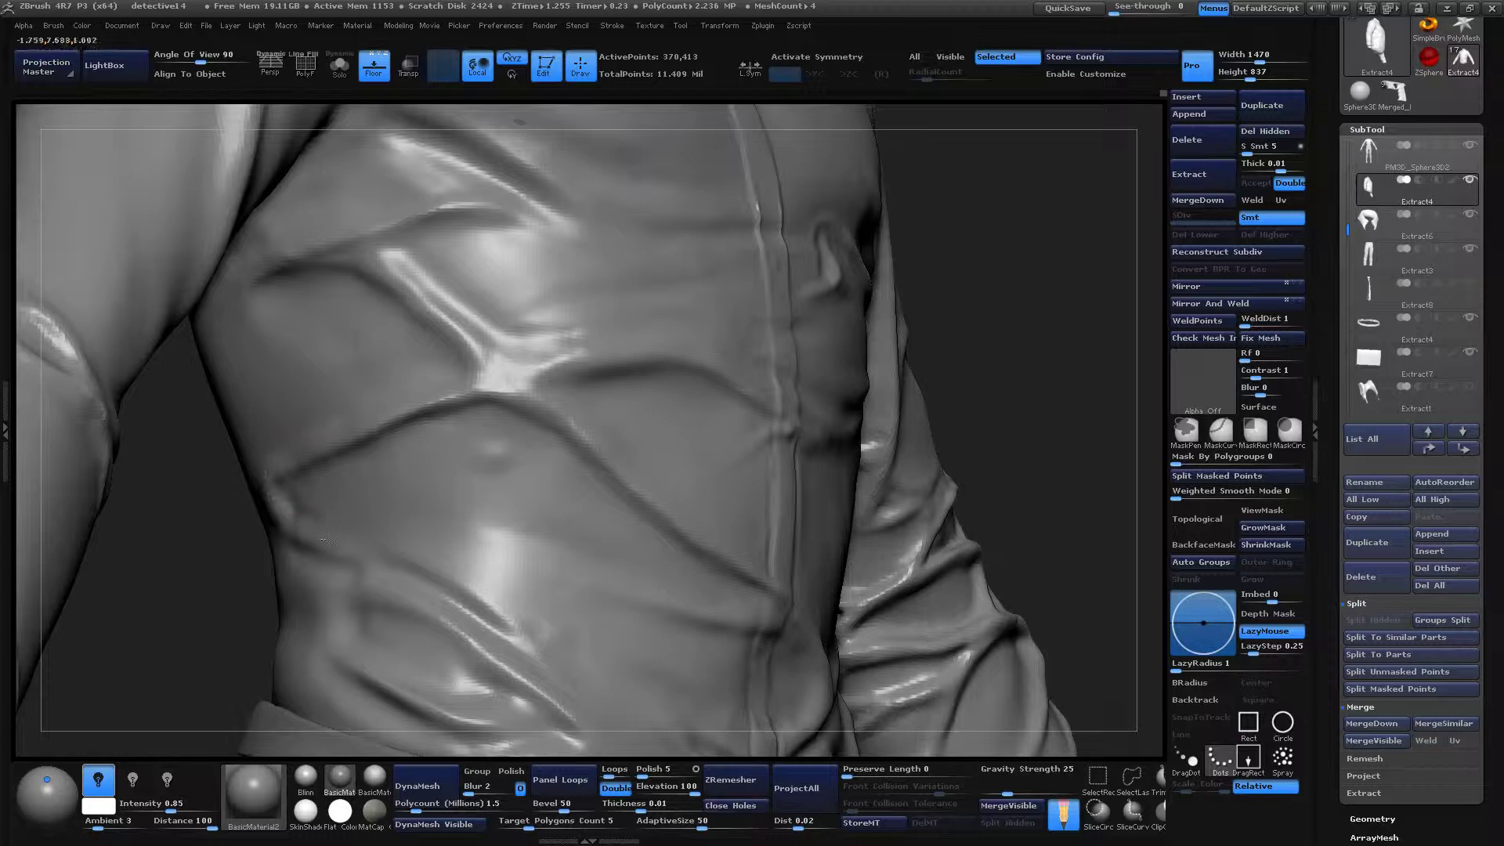
pyautogui.moveTo(328, 539)
pyautogui.mouseDown()
pyautogui.moveTo(388, 568)
pyautogui.moveTo(474, 648)
pyautogui.mouseUp()
pyautogui.moveTo(371, 575); pyautogui.dragTo(366, 592)
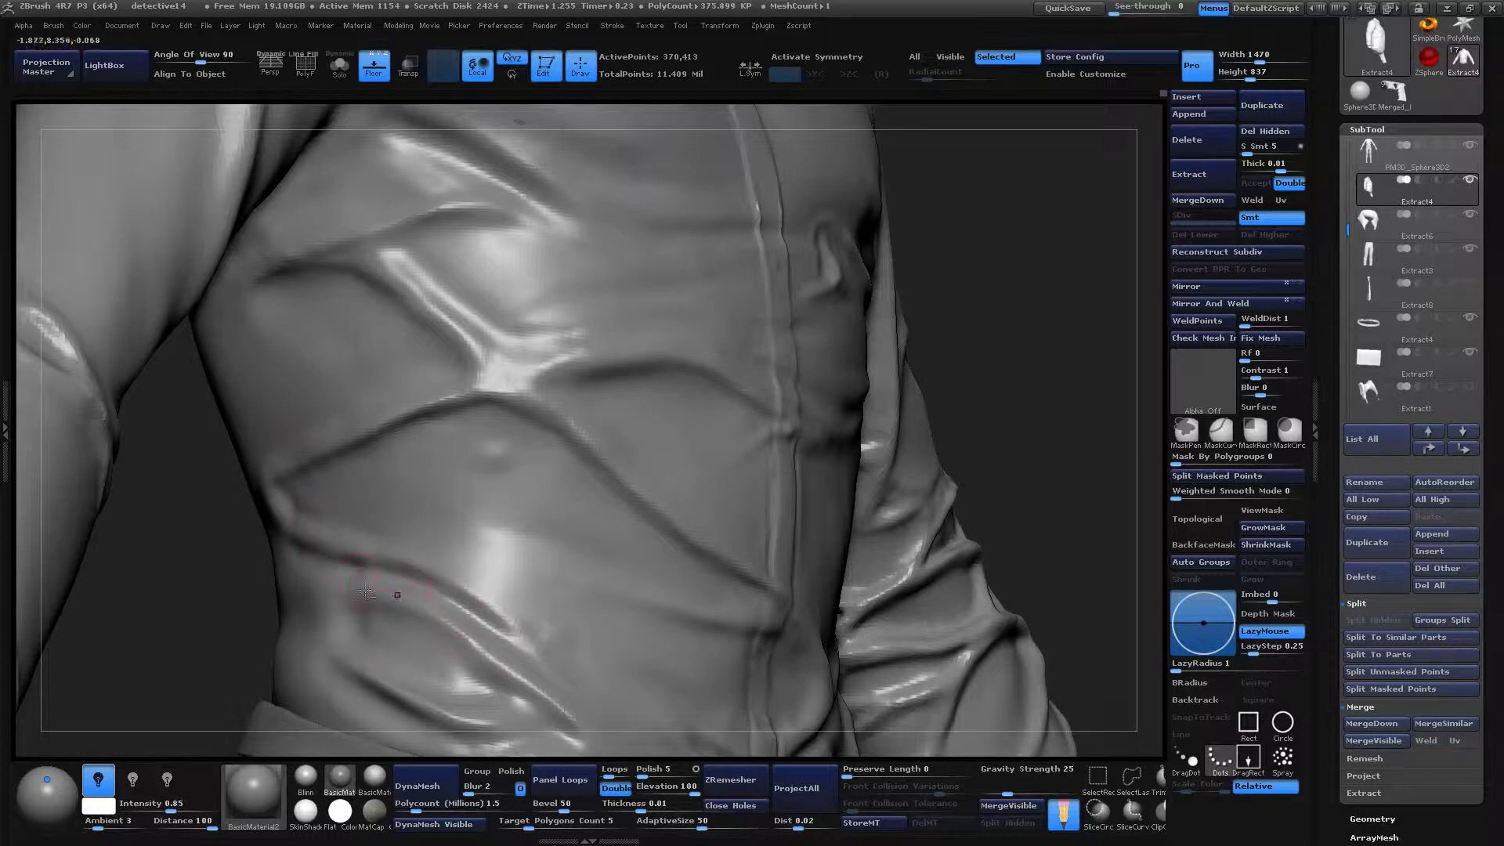
# Adjust the brush and raise a ridge above the diagonal fold on the wearer's right abdomen, smoothing its surroundings.
pyautogui.keyDown('shift'); pyautogui.moveTo(1051, 368); pyautogui.dragTo(1037, 362); pyautogui.keyUp('shift')
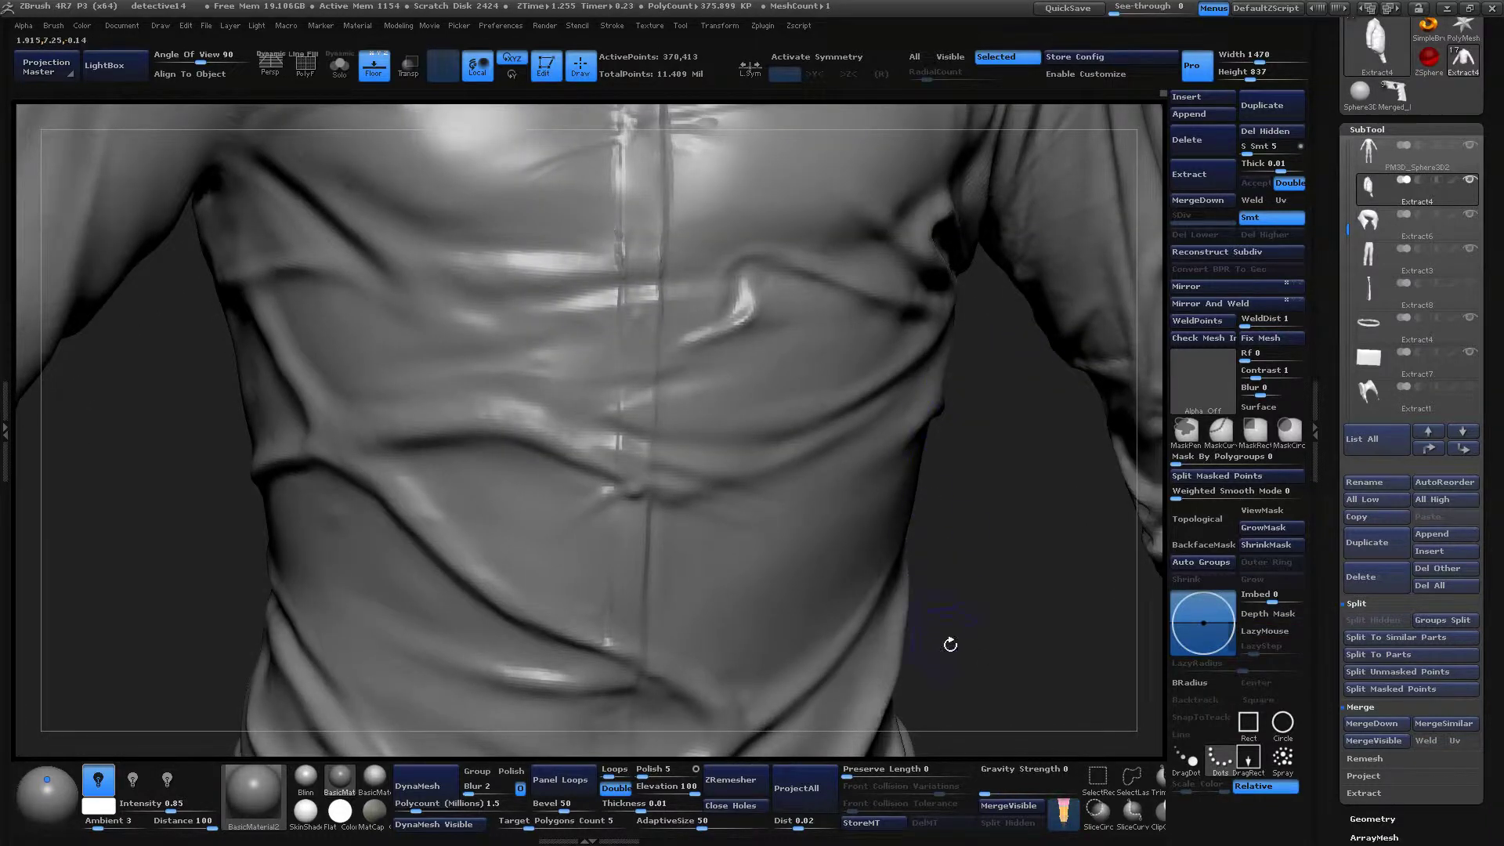
pyautogui.keyDown('alt'); pyautogui.moveTo(950, 645); pyautogui.dragTo(925, 580); pyautogui.keyUp('alt')
pyautogui.moveTo(1050, 270)
pyautogui.keyDown('alt'); pyautogui.mouseDown()
pyautogui.moveTo(1002, 314)
pyautogui.moveTo(1038, 278)
pyautogui.mouseUp(); pyautogui.keyUp('alt')
pyautogui.moveTo(1051, 224)
pyautogui.mouseDown()
pyautogui.moveTo(1042, 269)
pyautogui.moveTo(1047, 236)
pyautogui.mouseUp()
pyautogui.press('space')
pyautogui.moveTo(452, 425)
pyautogui.mouseDown()
pyautogui.moveTo(416, 371)
pyautogui.moveTo(373, 365)
pyautogui.mouseUp()
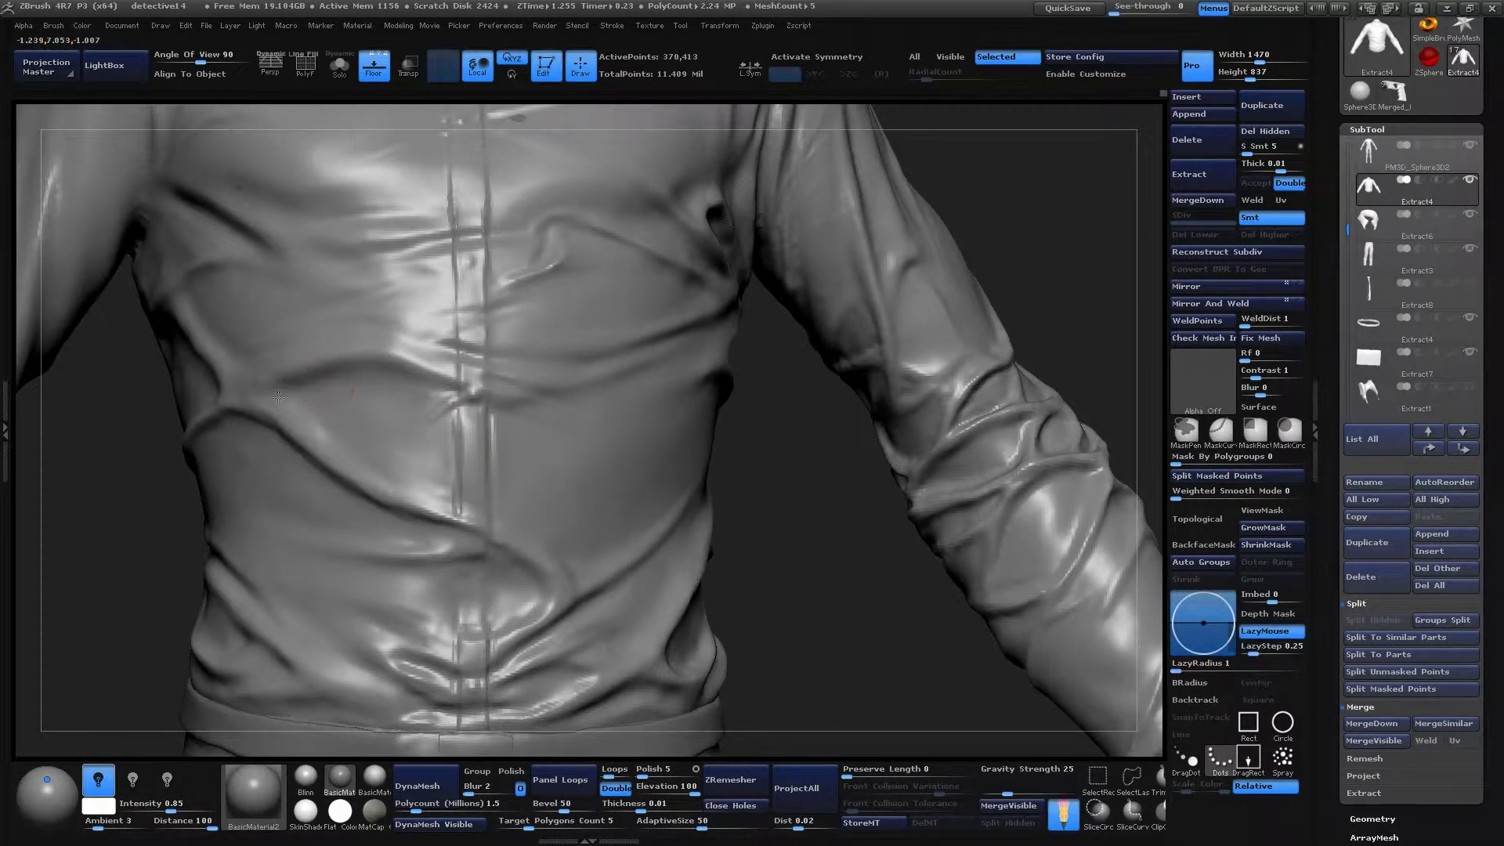
pyautogui.moveTo(278, 396); pyautogui.dragTo(322, 431)
pyautogui.moveTo(771, 529); pyautogui.dragTo(854, 523)
pyautogui.moveTo(292, 412); pyautogui.dragTo(388, 461)
pyautogui.moveTo(873, 337); pyautogui.dragTo(835, 340)
pyautogui.moveTo(350, 414)
pyautogui.keyDown('shift'); pyautogui.mouseDown()
pyautogui.moveTo(339, 428)
pyautogui.moveTo(365, 442)
pyautogui.mouseUp(); pyautogui.keyUp('shift')
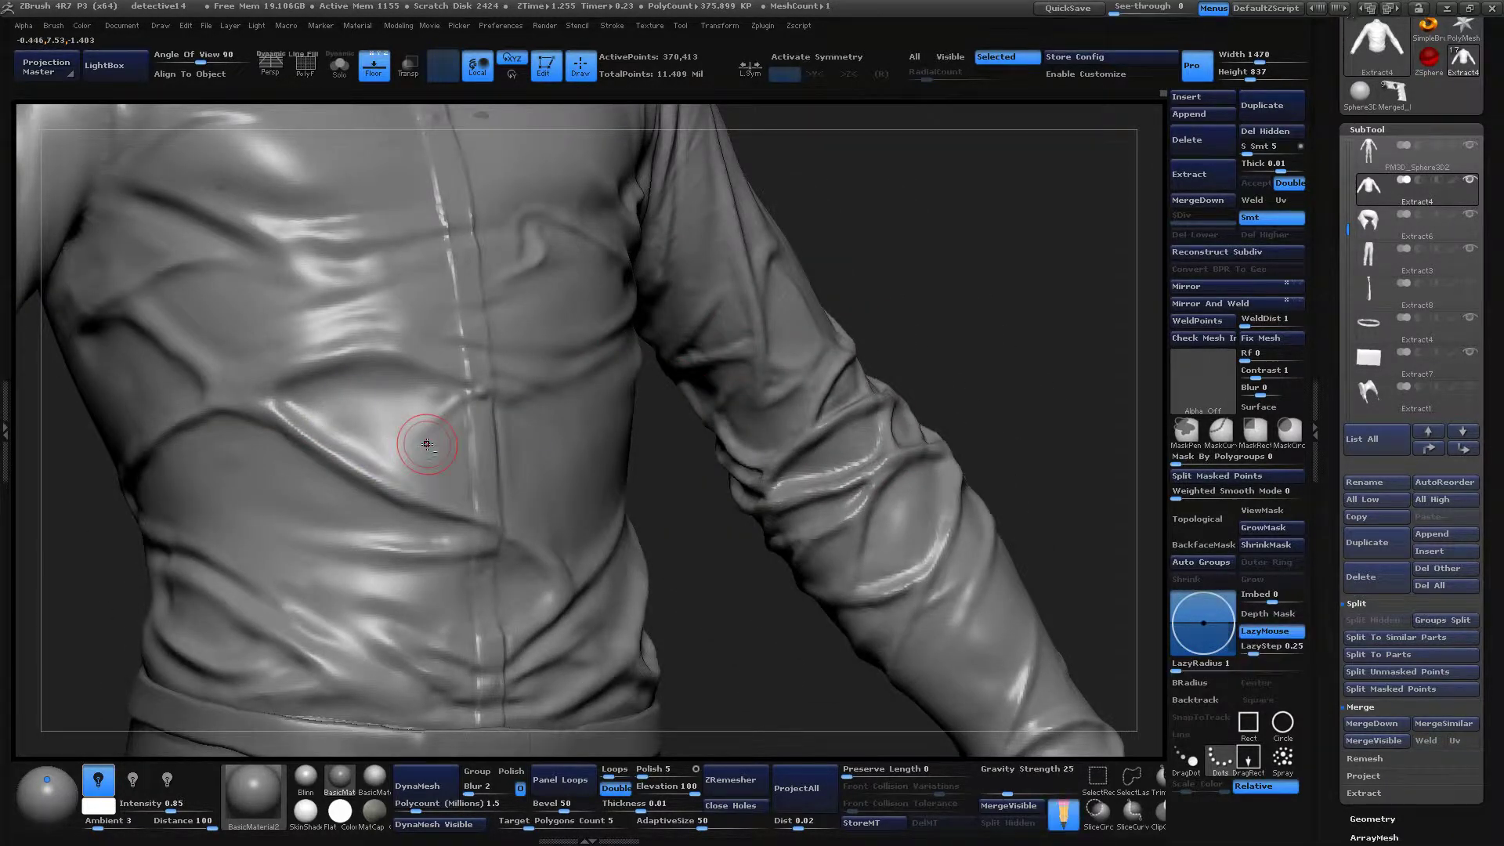
# Sharpen the V-shaped junction where the upper and diagonal abdomen folds meet on the wearer's right side.
pyautogui.moveTo(870, 295)
pyautogui.mouseDown()
pyautogui.moveTo(1034, 295)
pyautogui.moveTo(952, 330)
pyautogui.mouseUp()
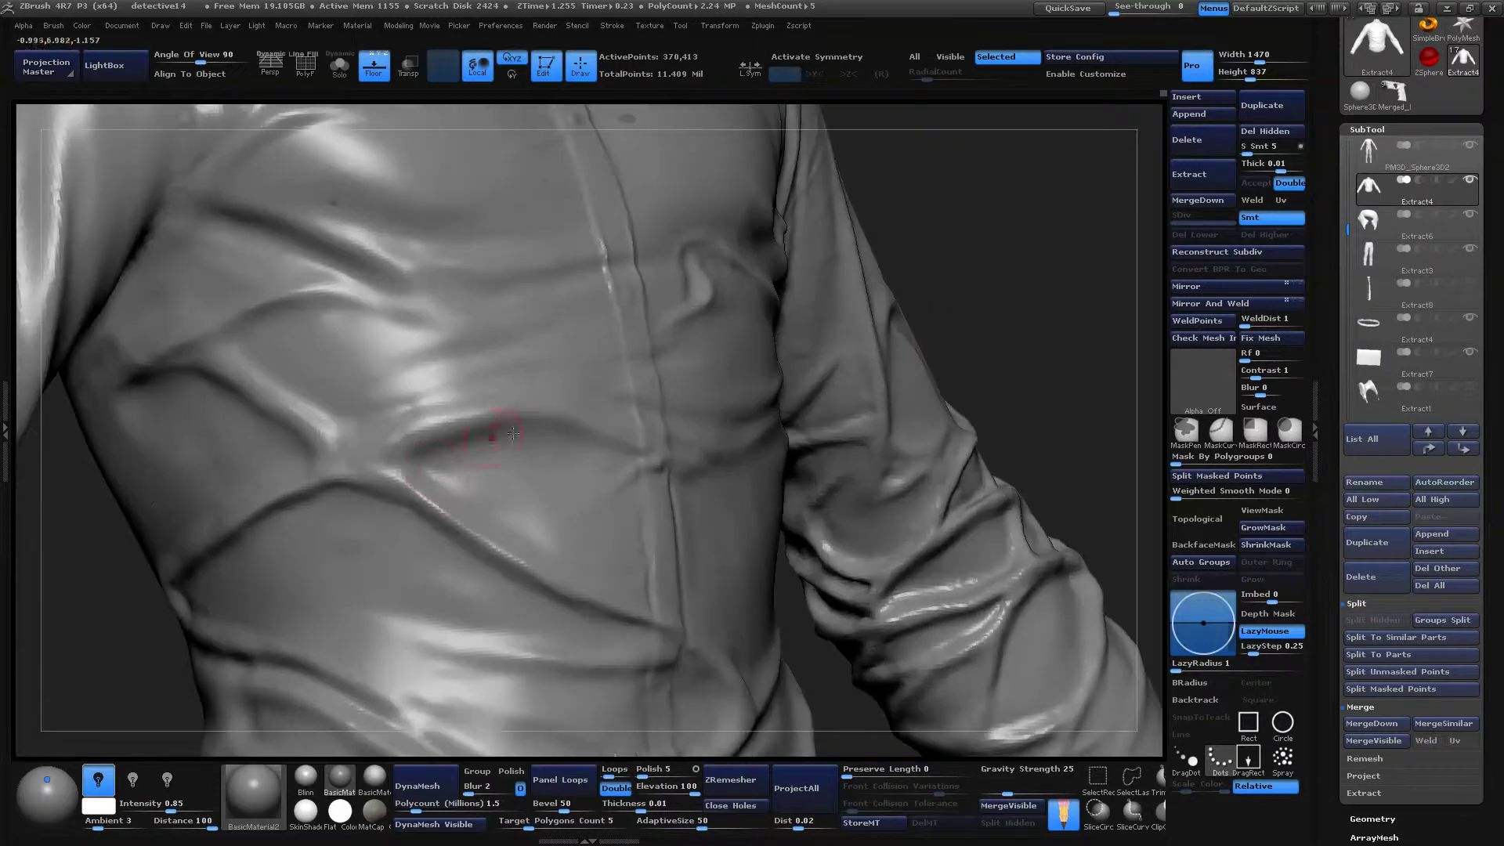
pyautogui.moveTo(476, 417)
pyautogui.mouseDown()
pyautogui.moveTo(348, 448)
pyautogui.moveTo(325, 433)
pyautogui.mouseUp()
pyautogui.moveTo(1029, 322)
pyautogui.mouseDown()
pyautogui.moveTo(1055, 333)
pyautogui.moveTo(1061, 310)
pyautogui.mouseUp()
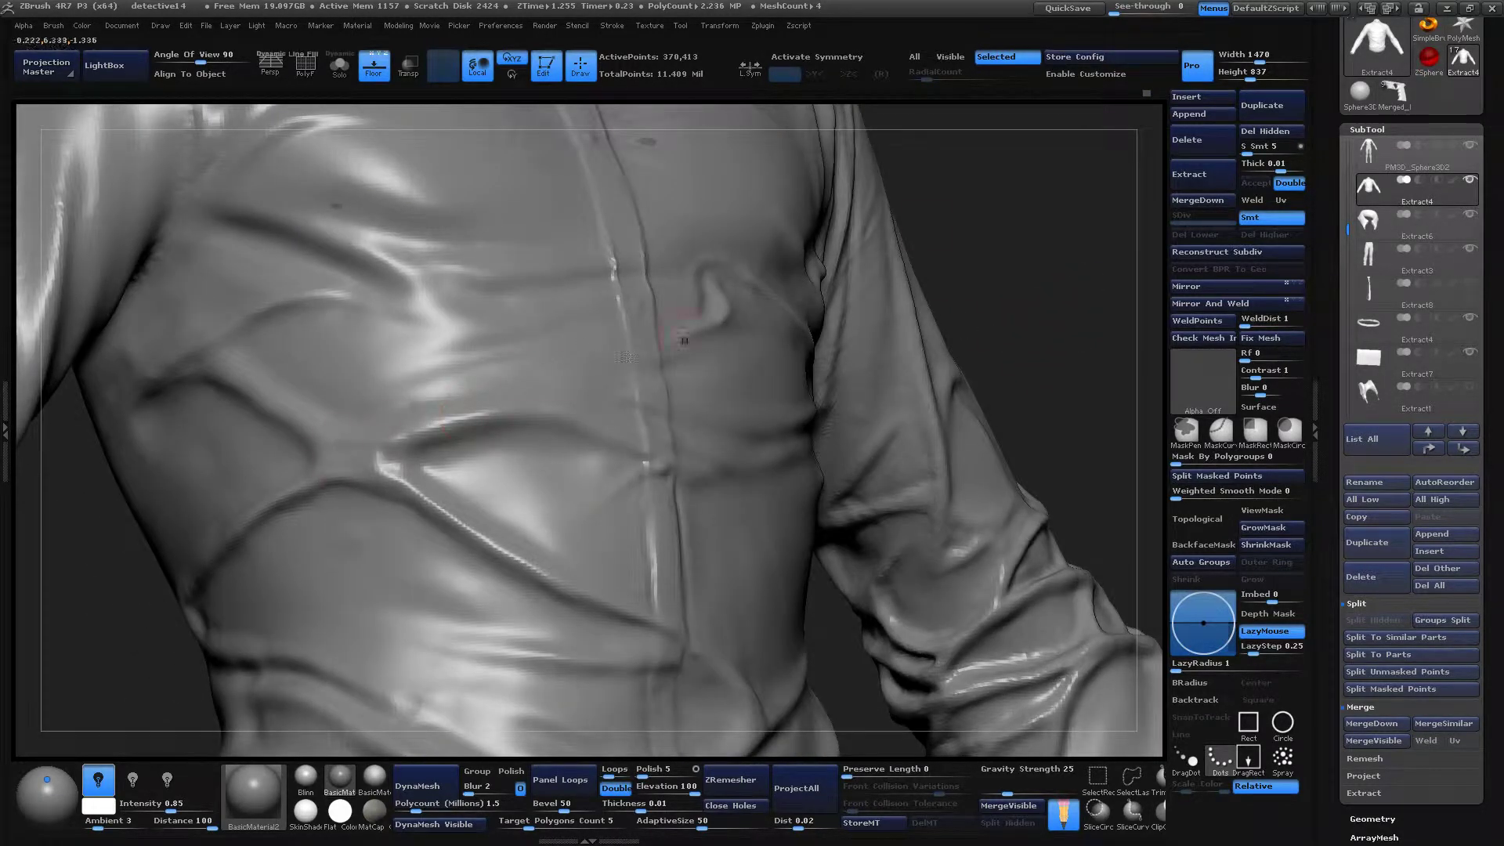
# Adjust the brush and define the curved fold below the wearer's right armpit running toward the chest.
pyautogui.moveTo(216, 351); pyautogui.dragTo(182, 374)
pyautogui.press('space')
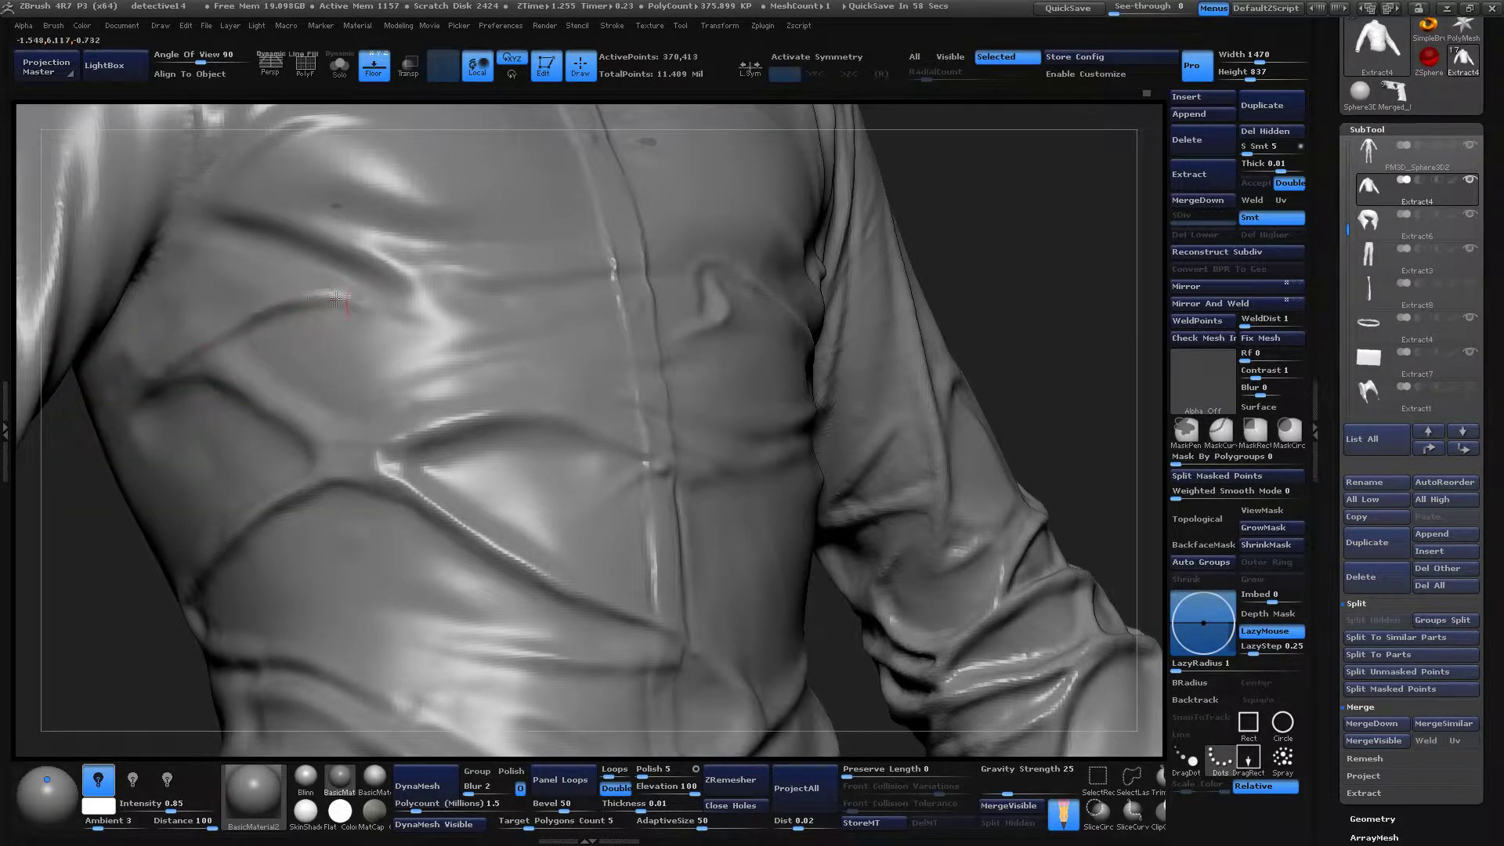
pyautogui.moveTo(188, 351); pyautogui.dragTo(359, 295)
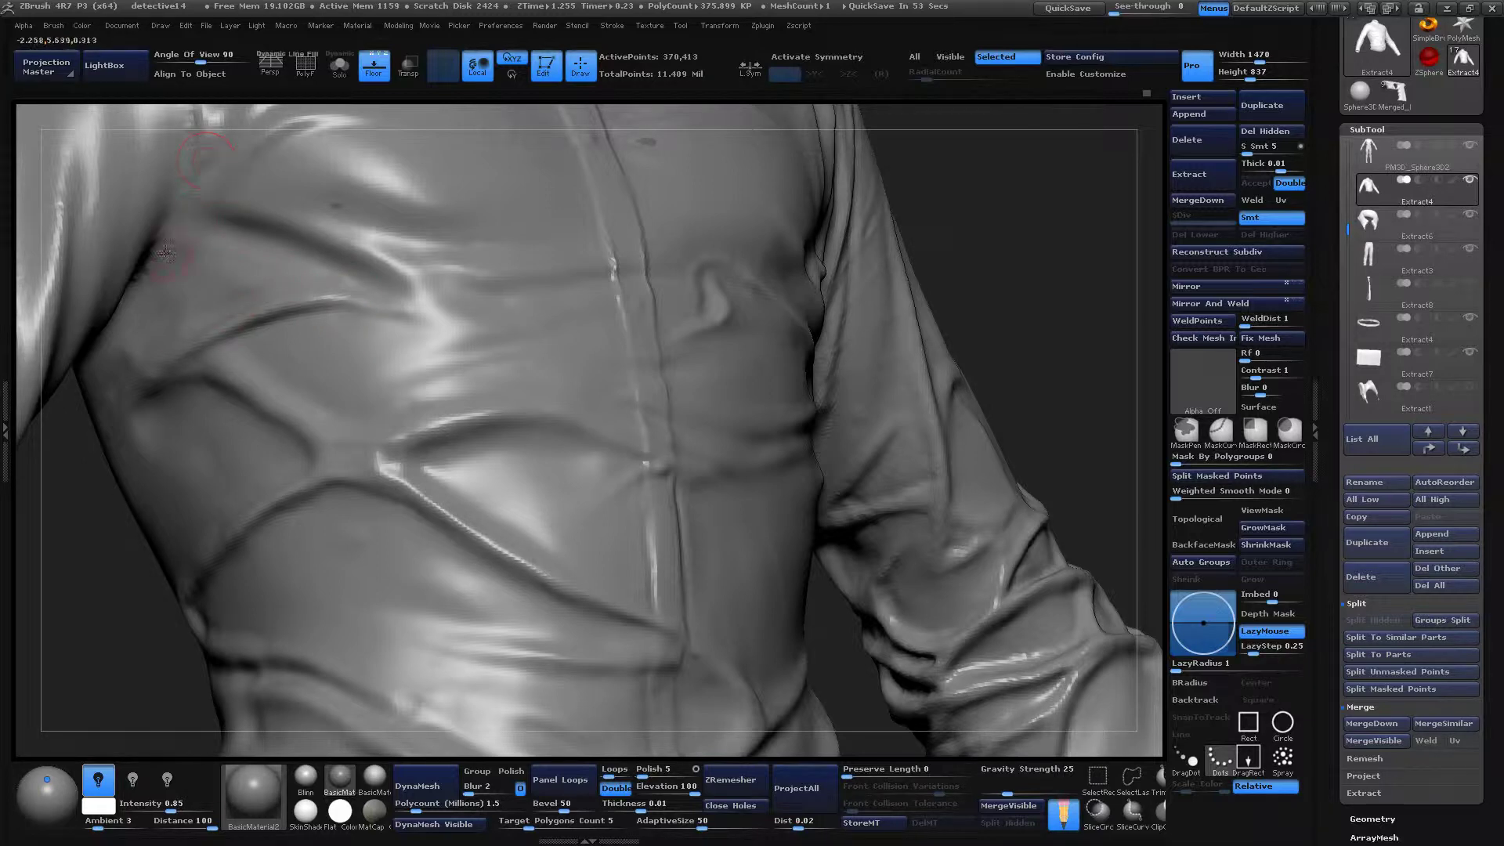
# Sculpt short creases radiating from the wearer's right armpit seam across the upper chest, toggling LazyMouse between strokes.
pyautogui.moveTo(995, 145)
pyautogui.keyDown('alt'); pyautogui.mouseDown()
pyautogui.moveTo(1061, 282)
pyautogui.moveTo(989, 288)
pyautogui.moveTo(1003, 276)
pyautogui.mouseUp(); pyautogui.keyUp('alt')
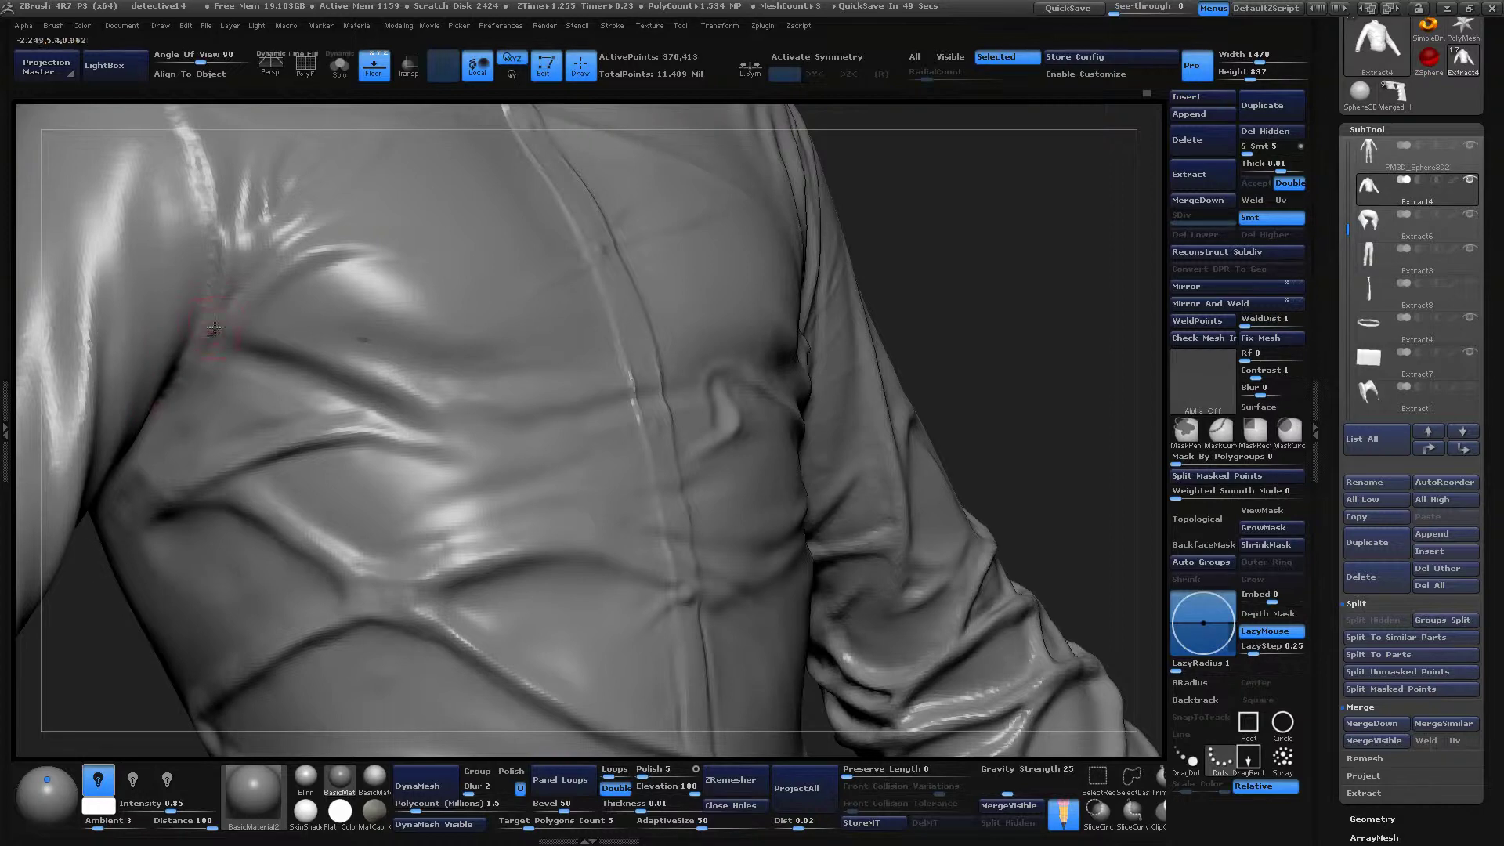
pyautogui.keyDown('alt'); pyautogui.moveTo(984, 307); pyautogui.dragTo(814, 452); pyautogui.keyUp('alt')
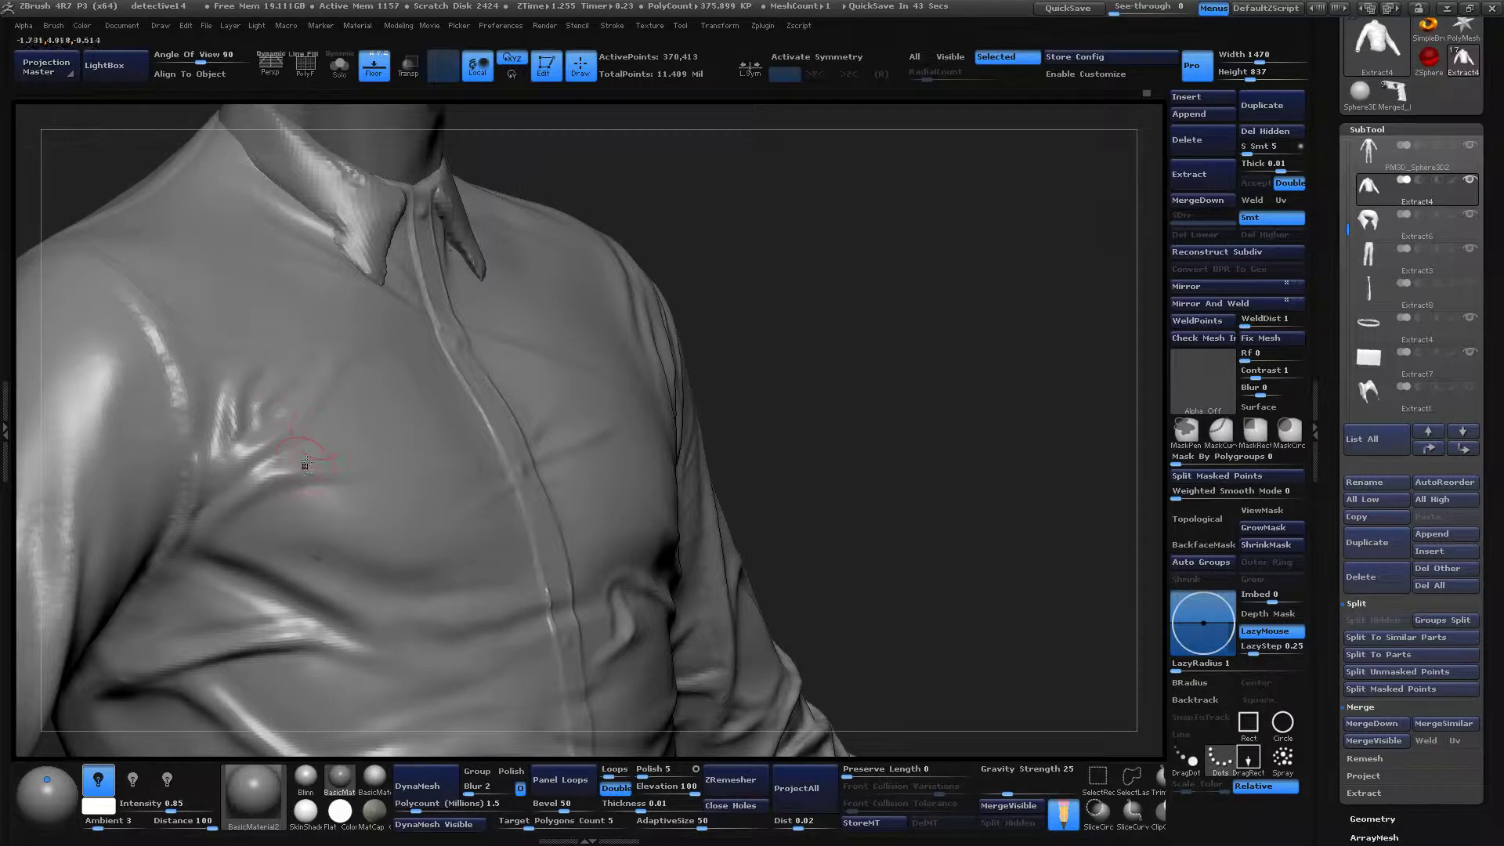
pyautogui.press('l')
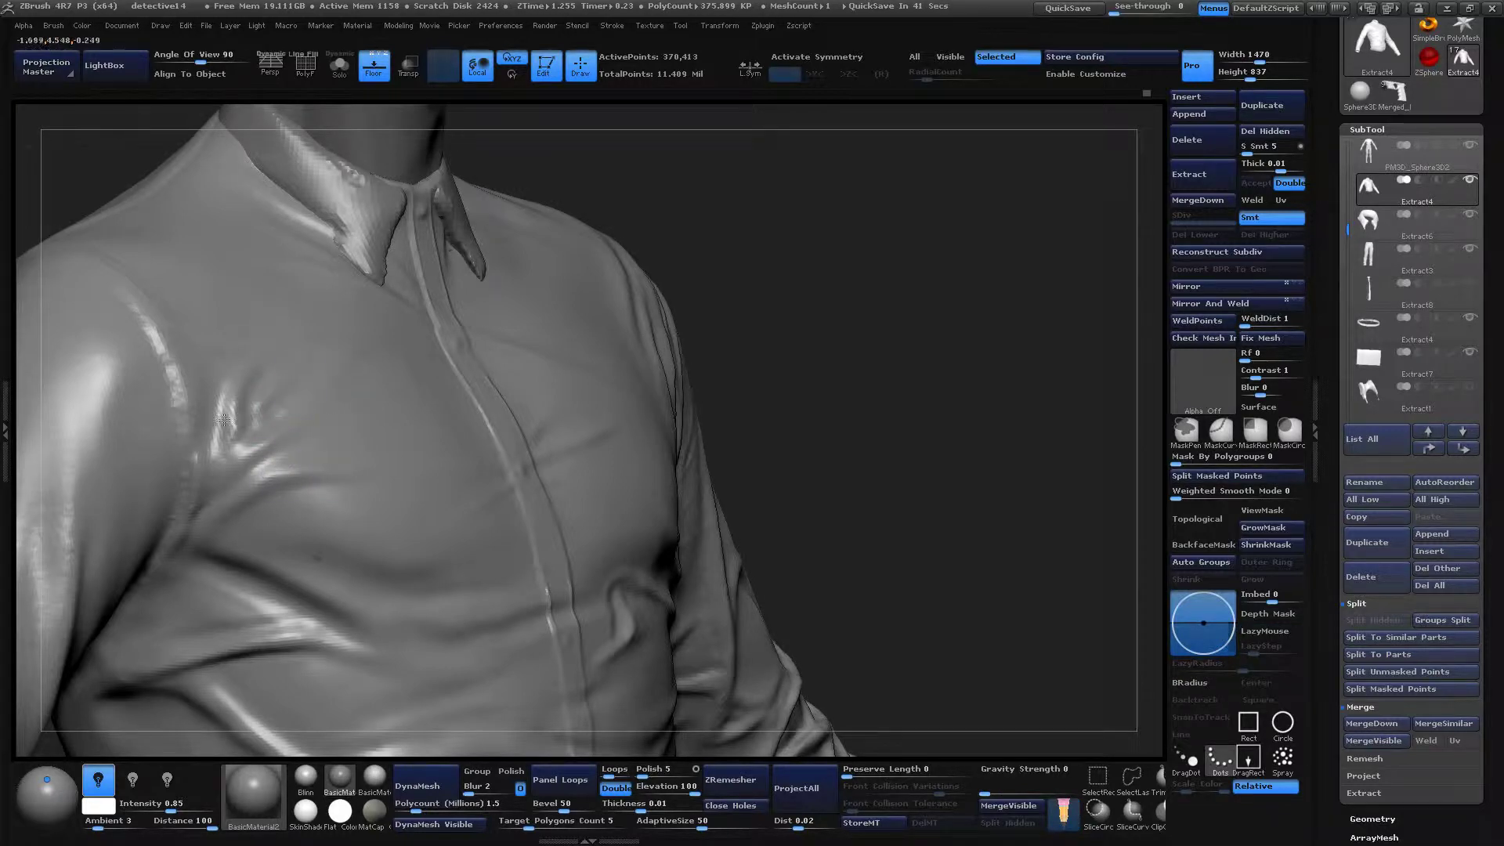
pyautogui.press('l')
pyautogui.press('l')
pyautogui.press('l')
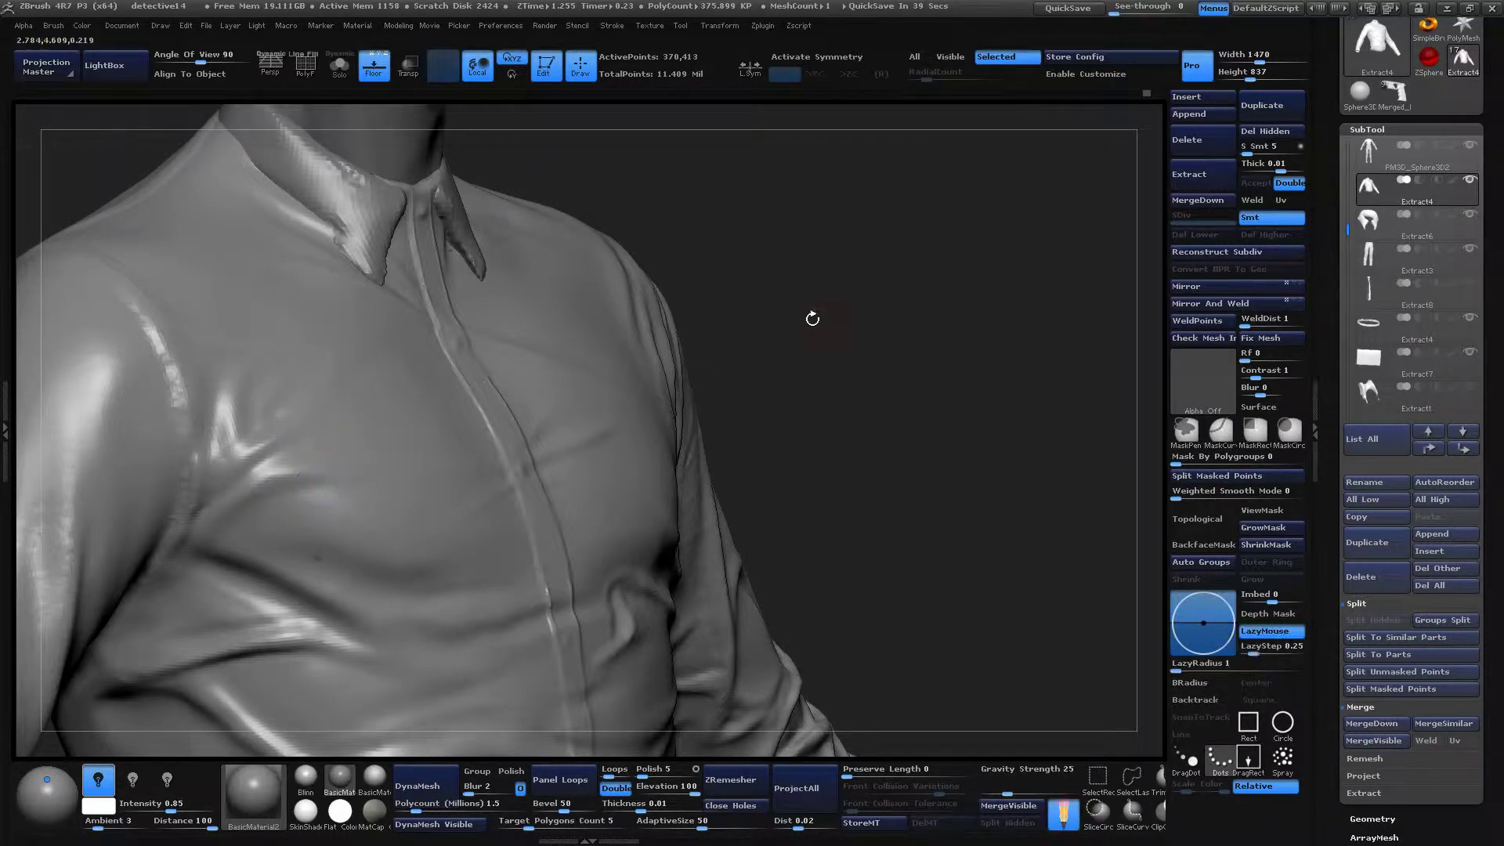
pyautogui.press('l')
pyautogui.press('l')
# Save the project as a new version named detective15.ZPR in the Detective folder.
pyautogui.moveTo(823, 501)
pyautogui.mouseDown()
pyautogui.moveTo(907, 447)
pyautogui.moveTo(833, 470)
pyautogui.moveTo(896, 430)
pyautogui.moveTo(881, 402)
pyautogui.moveTo(924, 404)
pyautogui.moveTo(909, 469)
pyautogui.moveTo(1000, 336)
pyautogui.moveTo(950, 339)
pyautogui.moveTo(1050, 326)
pyautogui.mouseUp()
pyautogui.hotkey('ctrl', 's')
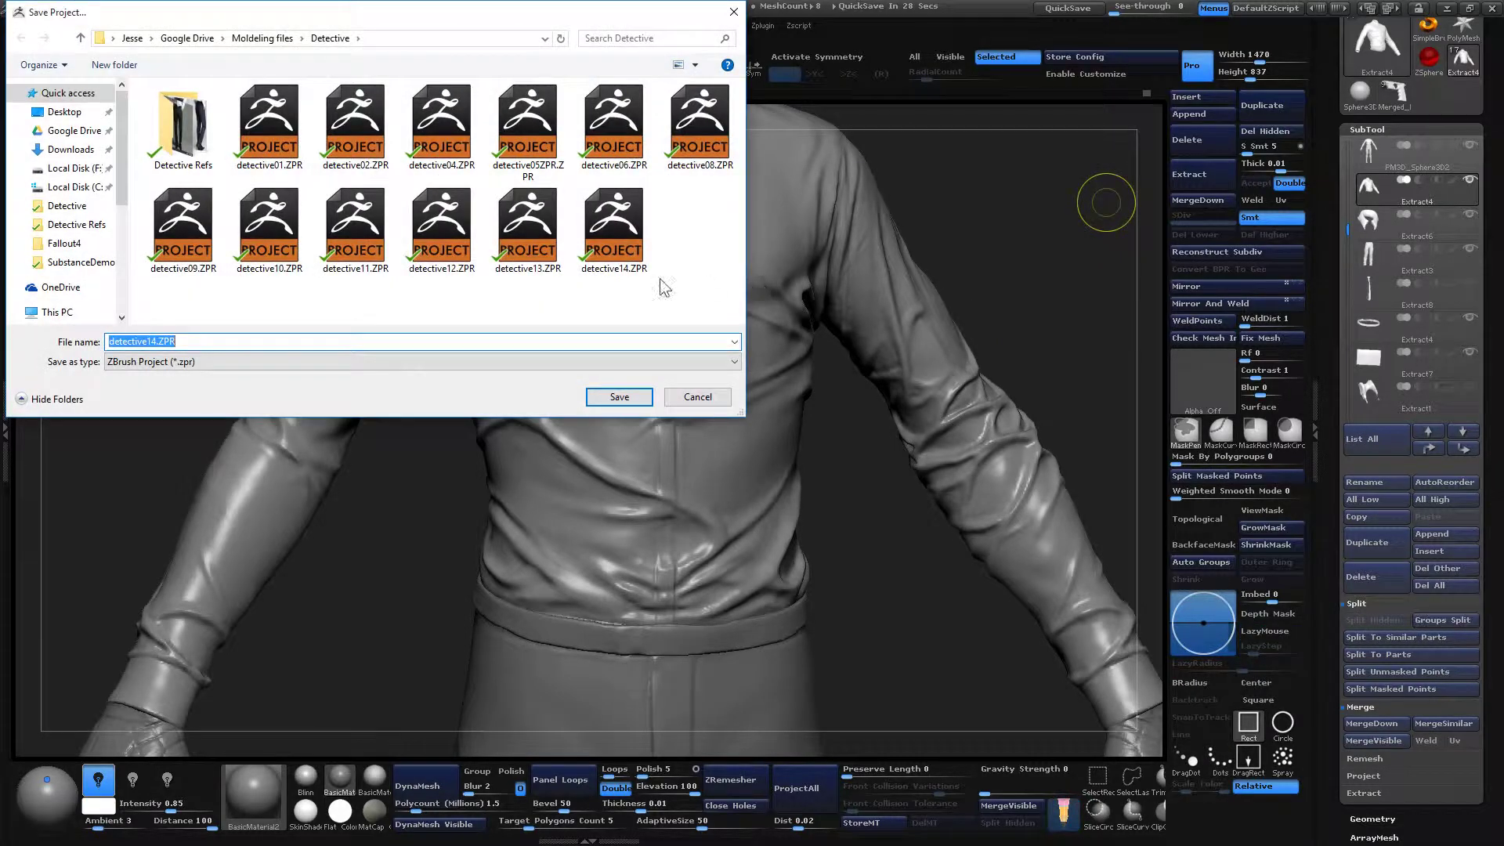
pyautogui.click(614, 231)
pyautogui.click(160, 342)
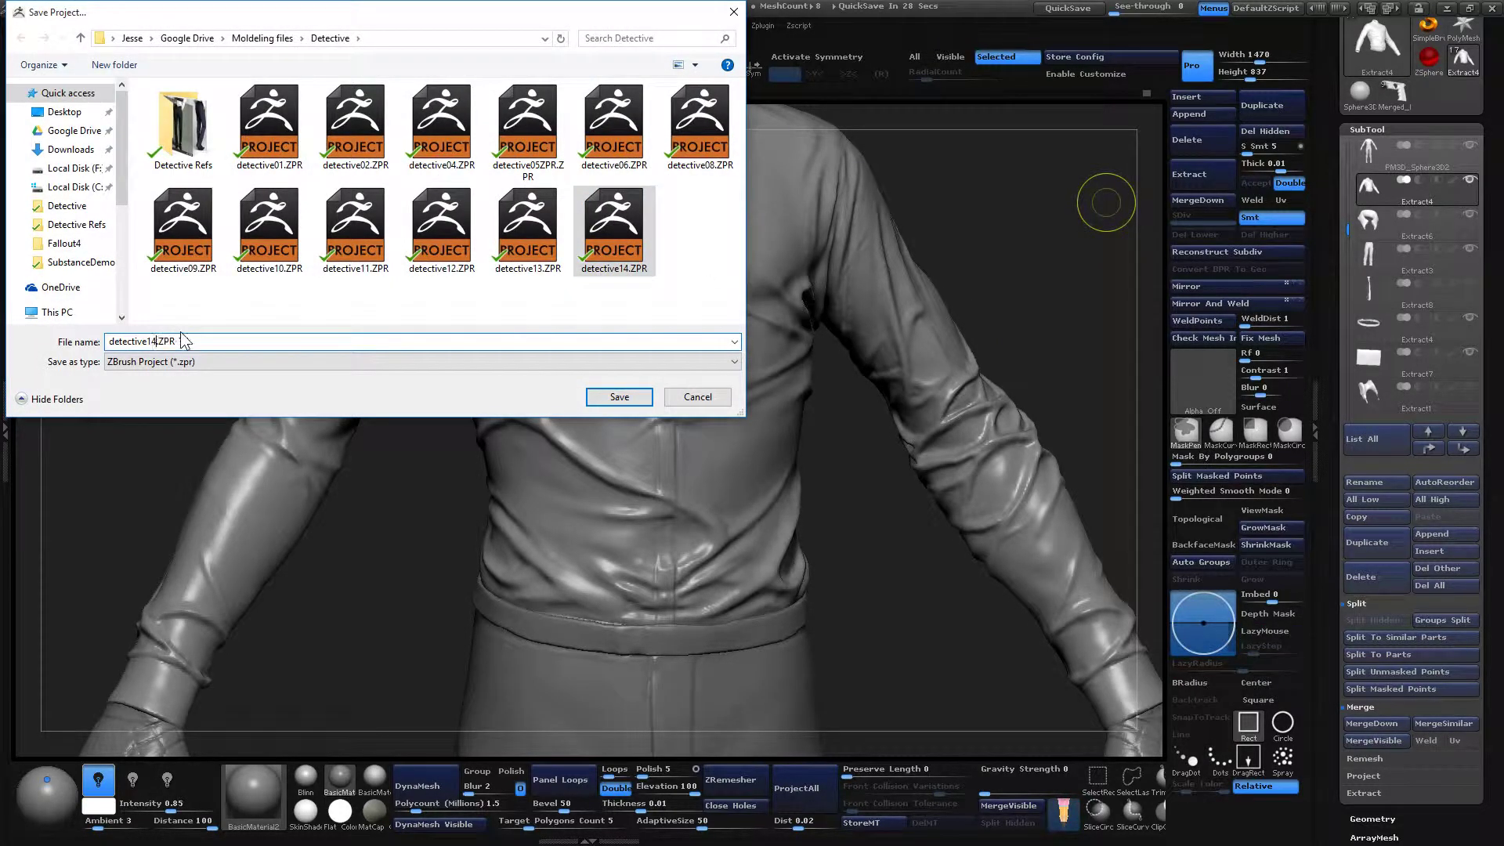
pyautogui.press('BackSpace')
pyautogui.write('5')
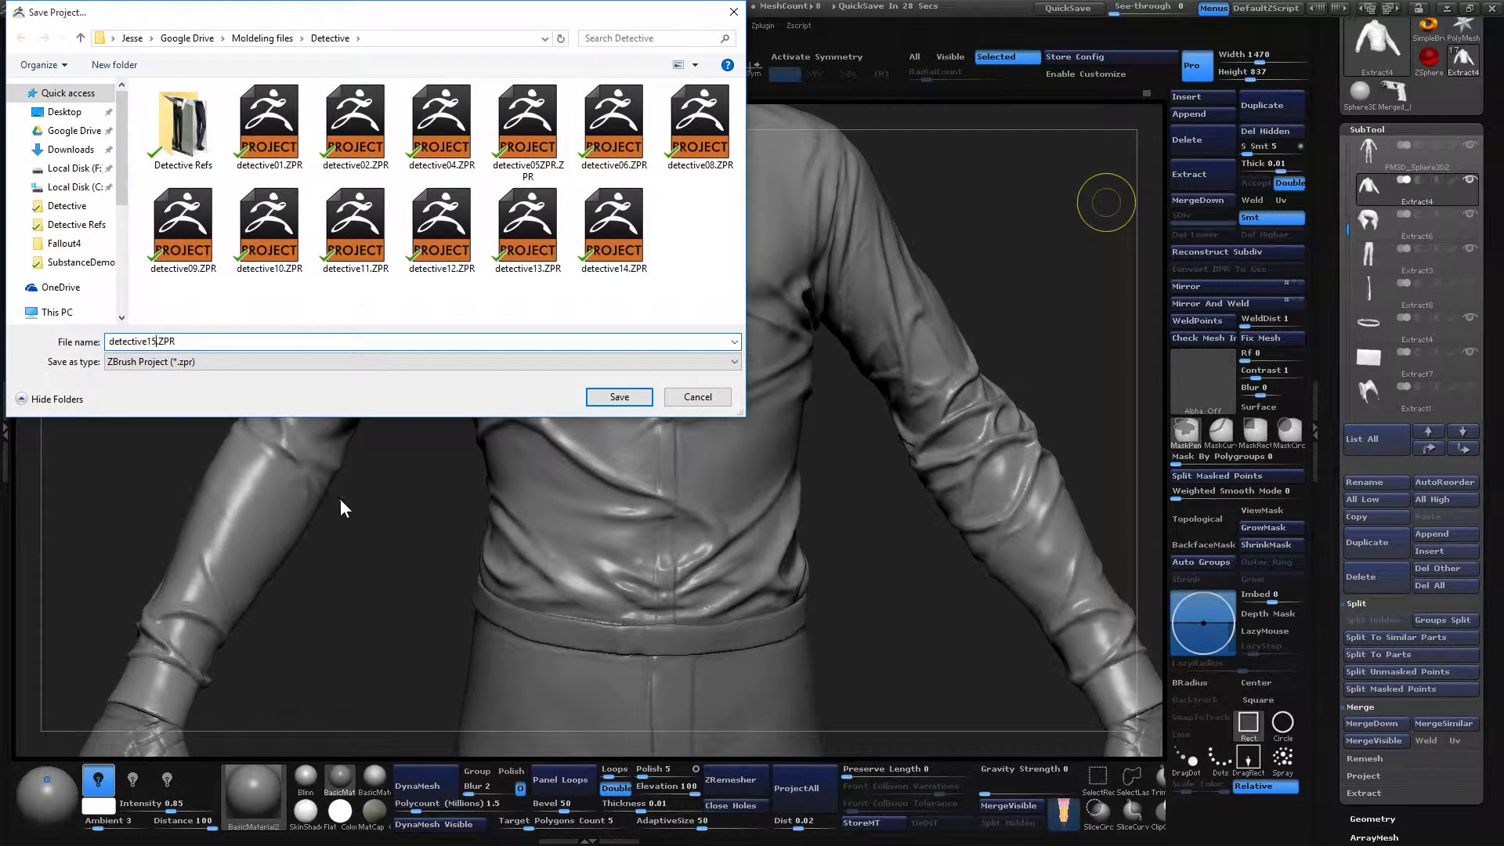
pyautogui.press('Return')
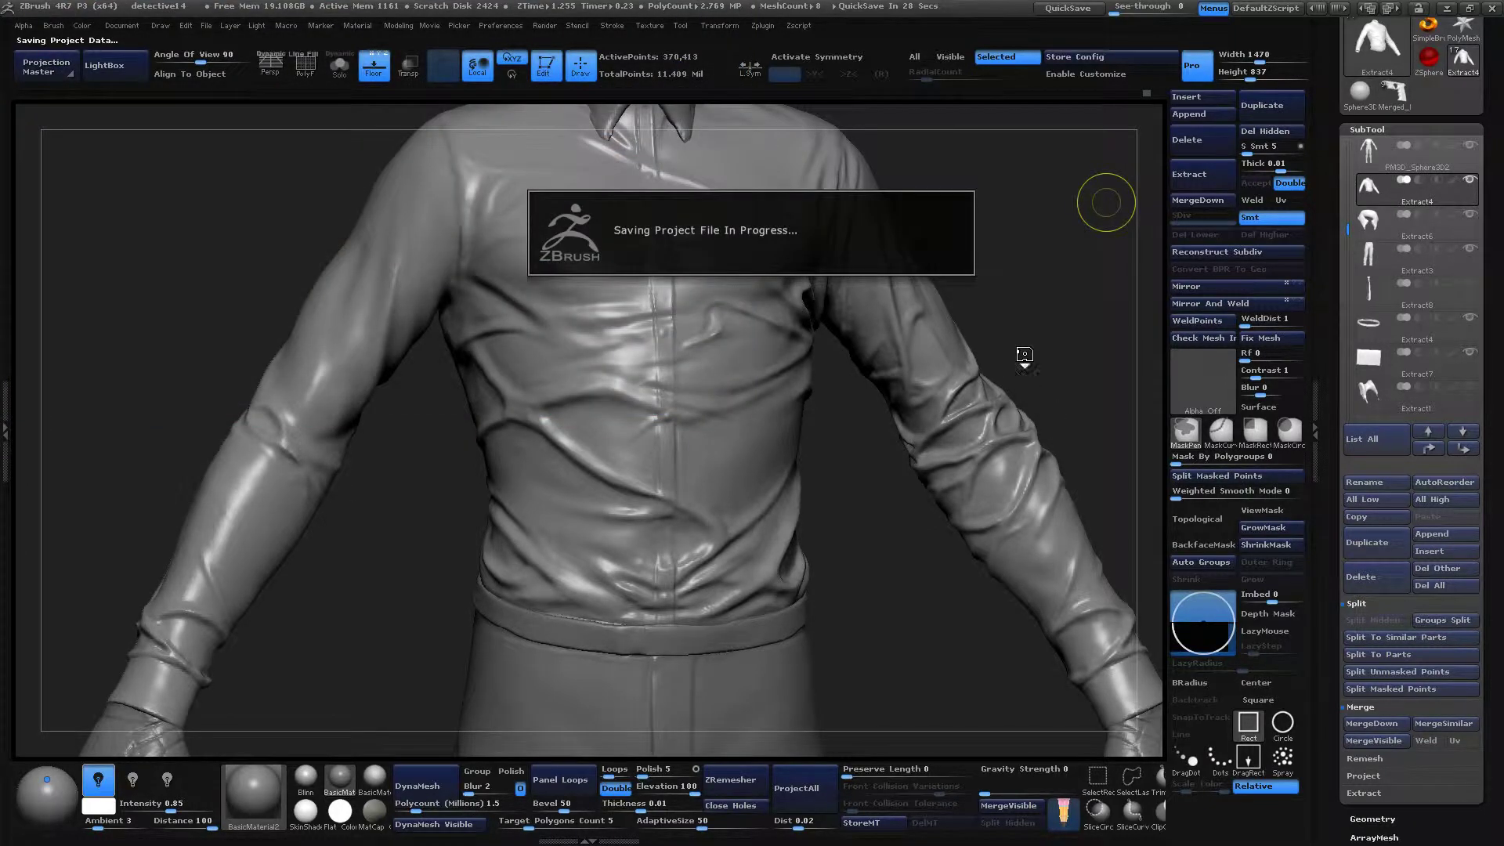
# Examine the shirt folds on the whole figure and up close from several angles.
pyautogui.moveTo(1024, 345); pyautogui.dragTo(909, 303)
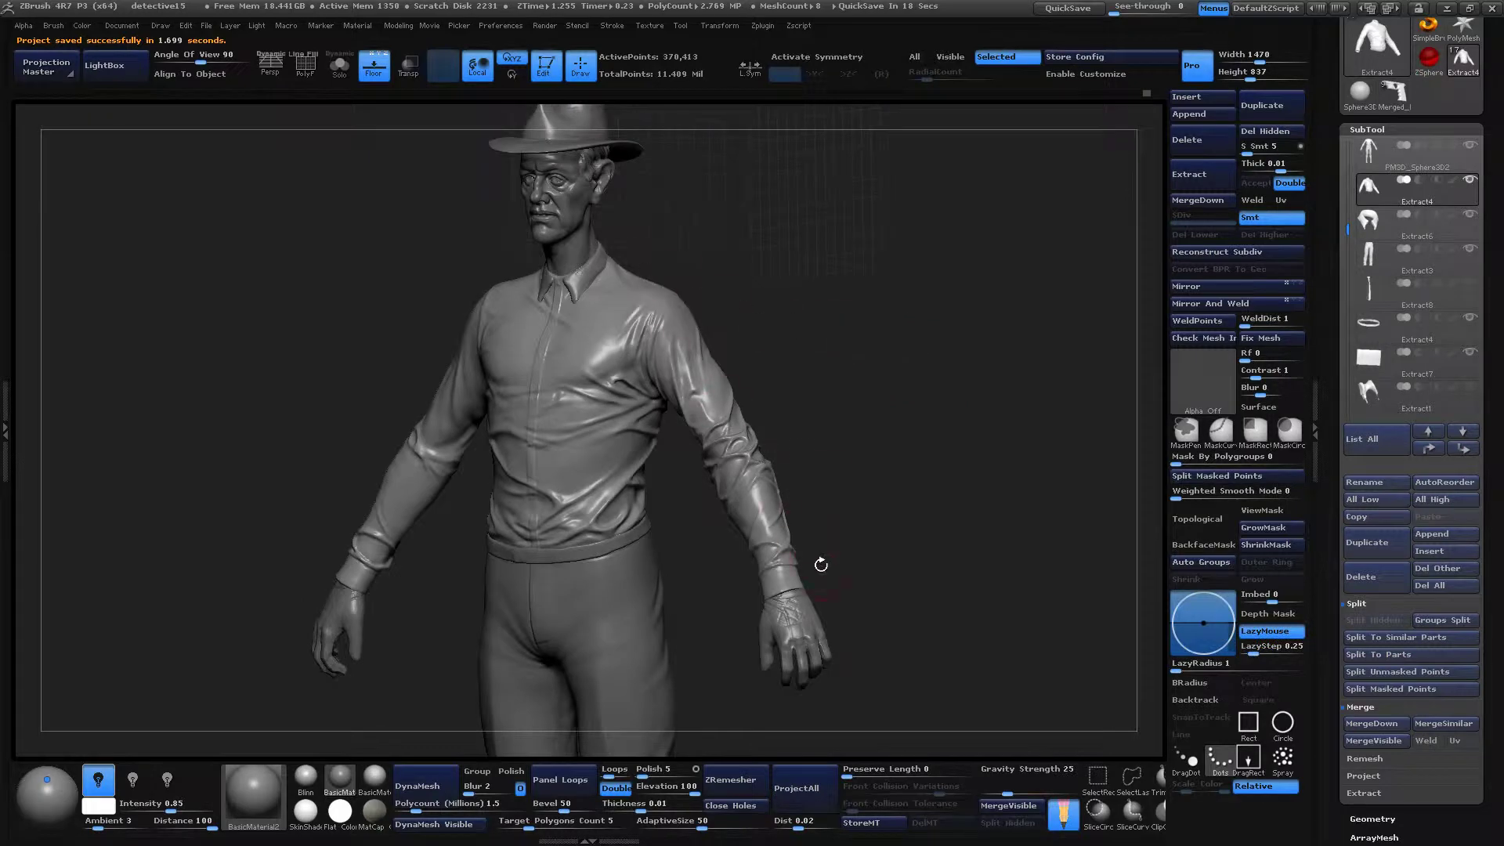
pyautogui.moveTo(890, 456)
pyautogui.mouseDown()
pyautogui.moveTo(848, 420)
pyautogui.moveTo(914, 410)
pyautogui.moveTo(621, 295)
pyautogui.moveTo(900, 336)
pyautogui.moveTo(936, 452)
pyautogui.moveTo(744, 431)
pyautogui.moveTo(595, 373)
pyautogui.moveTo(885, 329)
pyautogui.moveTo(846, 326)
pyautogui.moveTo(816, 275)
pyautogui.moveTo(895, 280)
pyautogui.moveTo(506, 555)
pyautogui.mouseUp()
pyautogui.press('shift')
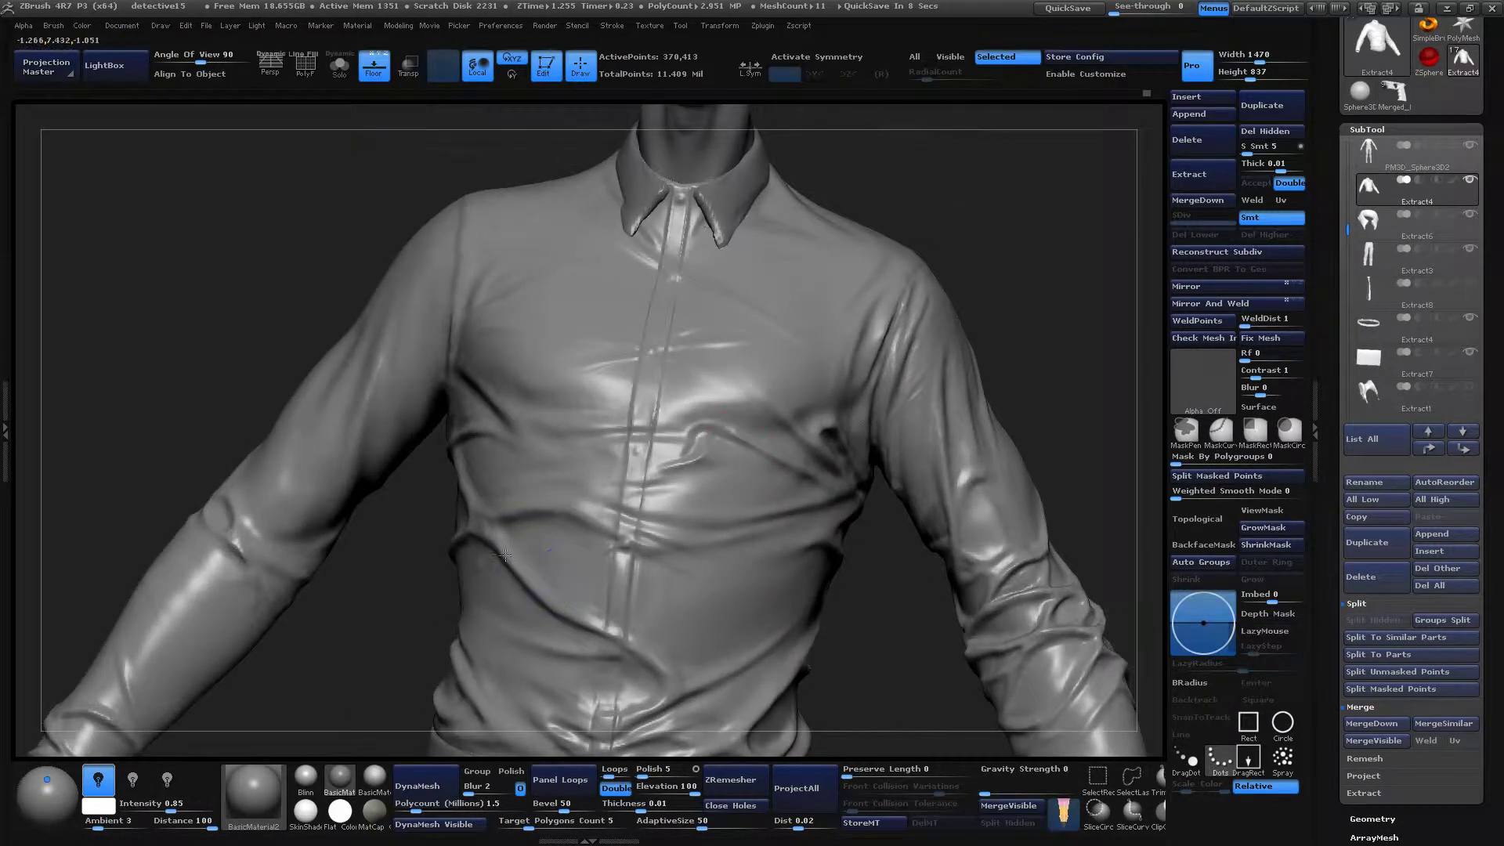
pyautogui.moveTo(1098, 339); pyautogui.dragTo(662, 447)
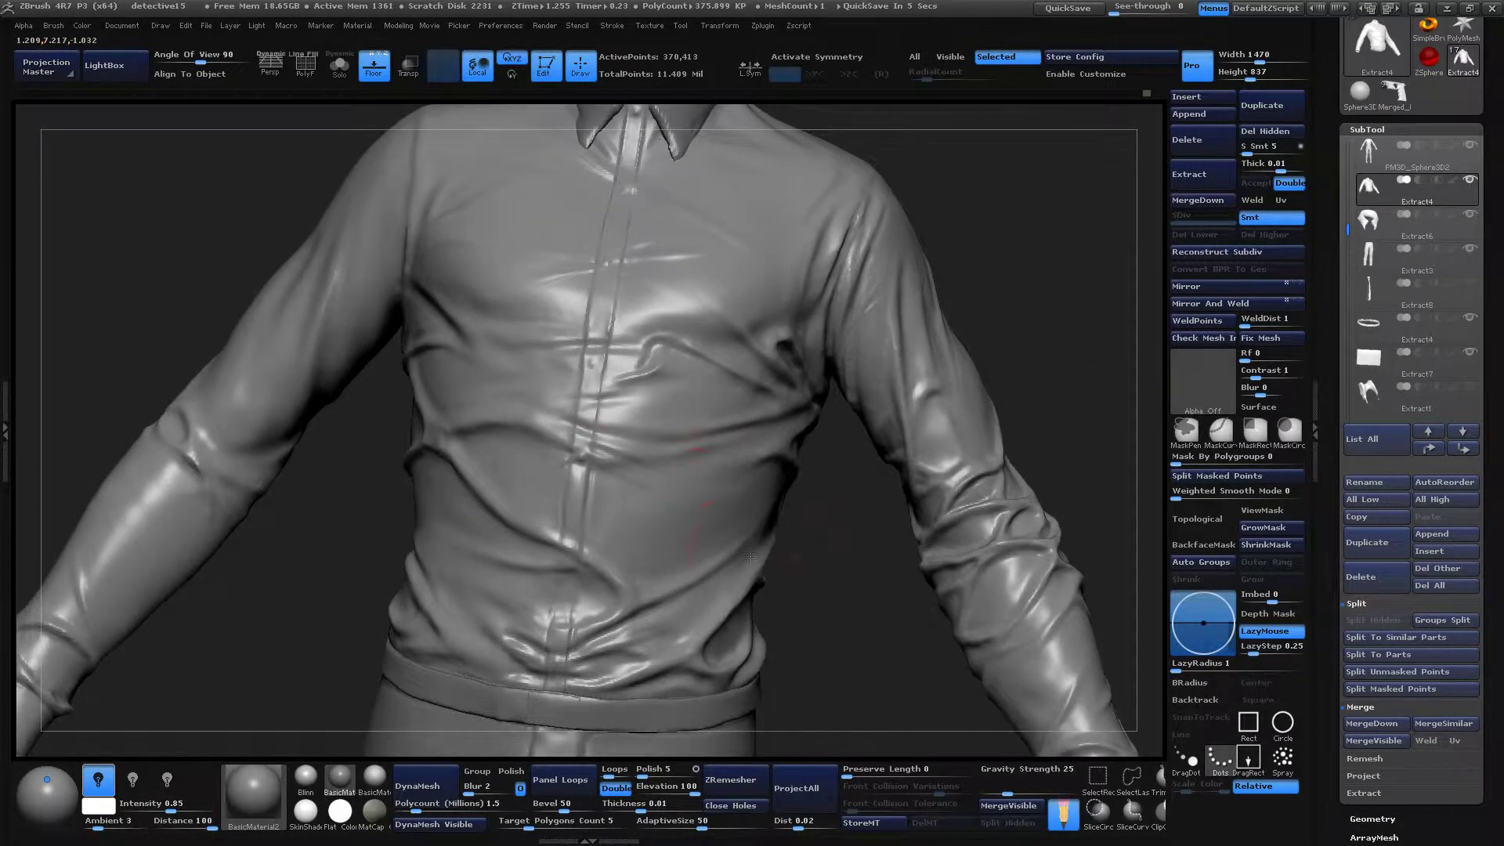
pyautogui.moveTo(750, 558); pyautogui.dragTo(944, 373)
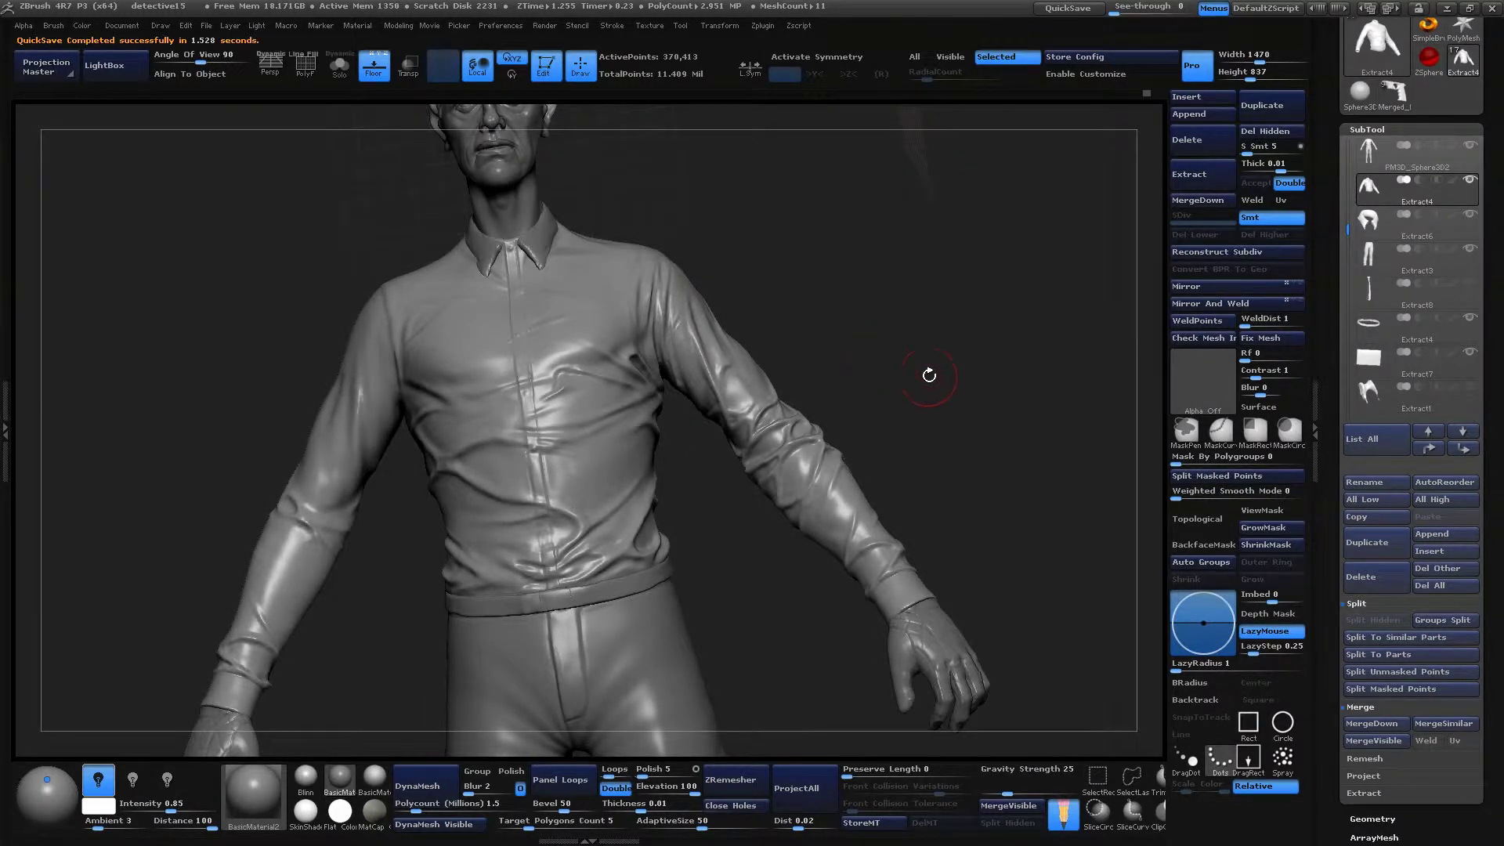
pyautogui.moveTo(929, 376); pyautogui.dragTo(901, 436)
pyautogui.press('l')
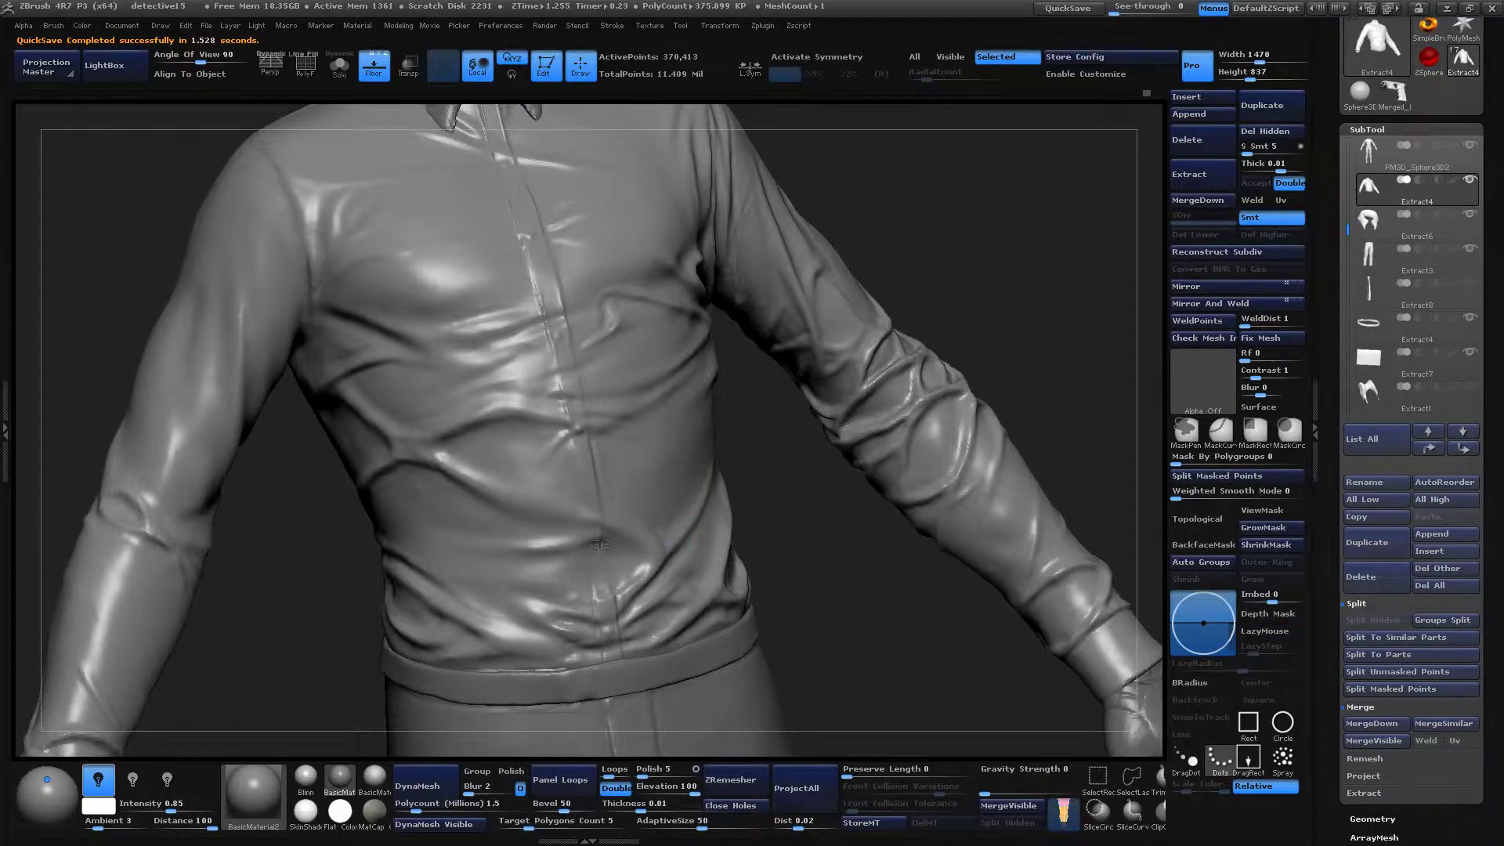
# Refine the broad diagonal fold rising from the waistband toward the wearer's left side, toggling LazyMouse between strokes.
pyautogui.press('l')
pyautogui.keyDown('alt'); pyautogui.moveTo(1027, 350); pyautogui.dragTo(969, 344); pyautogui.keyUp('alt')
pyautogui.moveTo(761, 459); pyautogui.dragTo(818, 439)
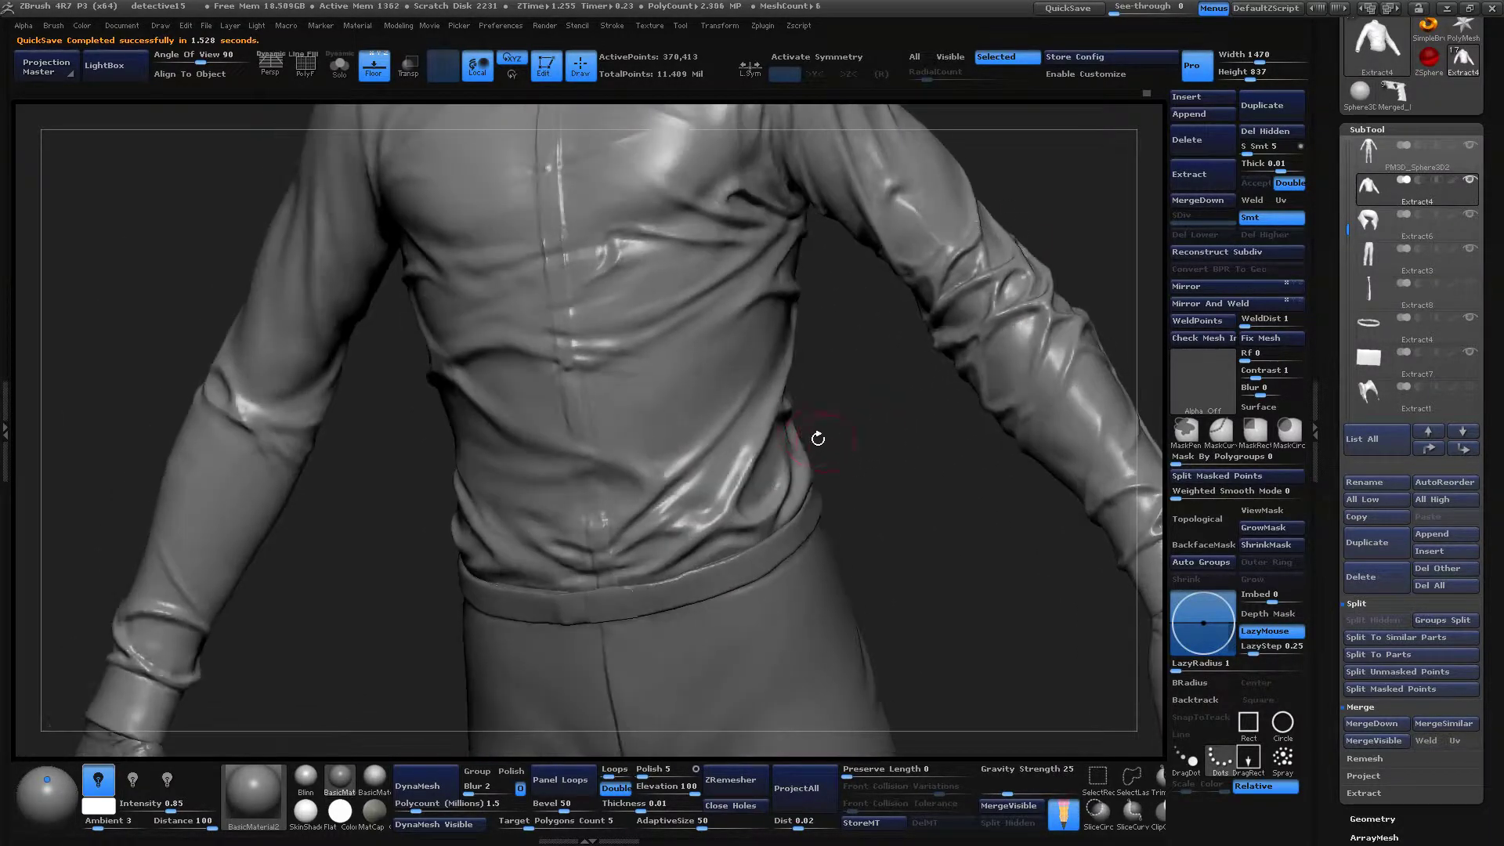
pyautogui.moveTo(698, 495)
pyautogui.mouseDown()
pyautogui.moveTo(693, 482)
pyautogui.moveTo(682, 494)
pyautogui.moveTo(717, 481)
pyautogui.moveTo(675, 498)
pyautogui.mouseUp()
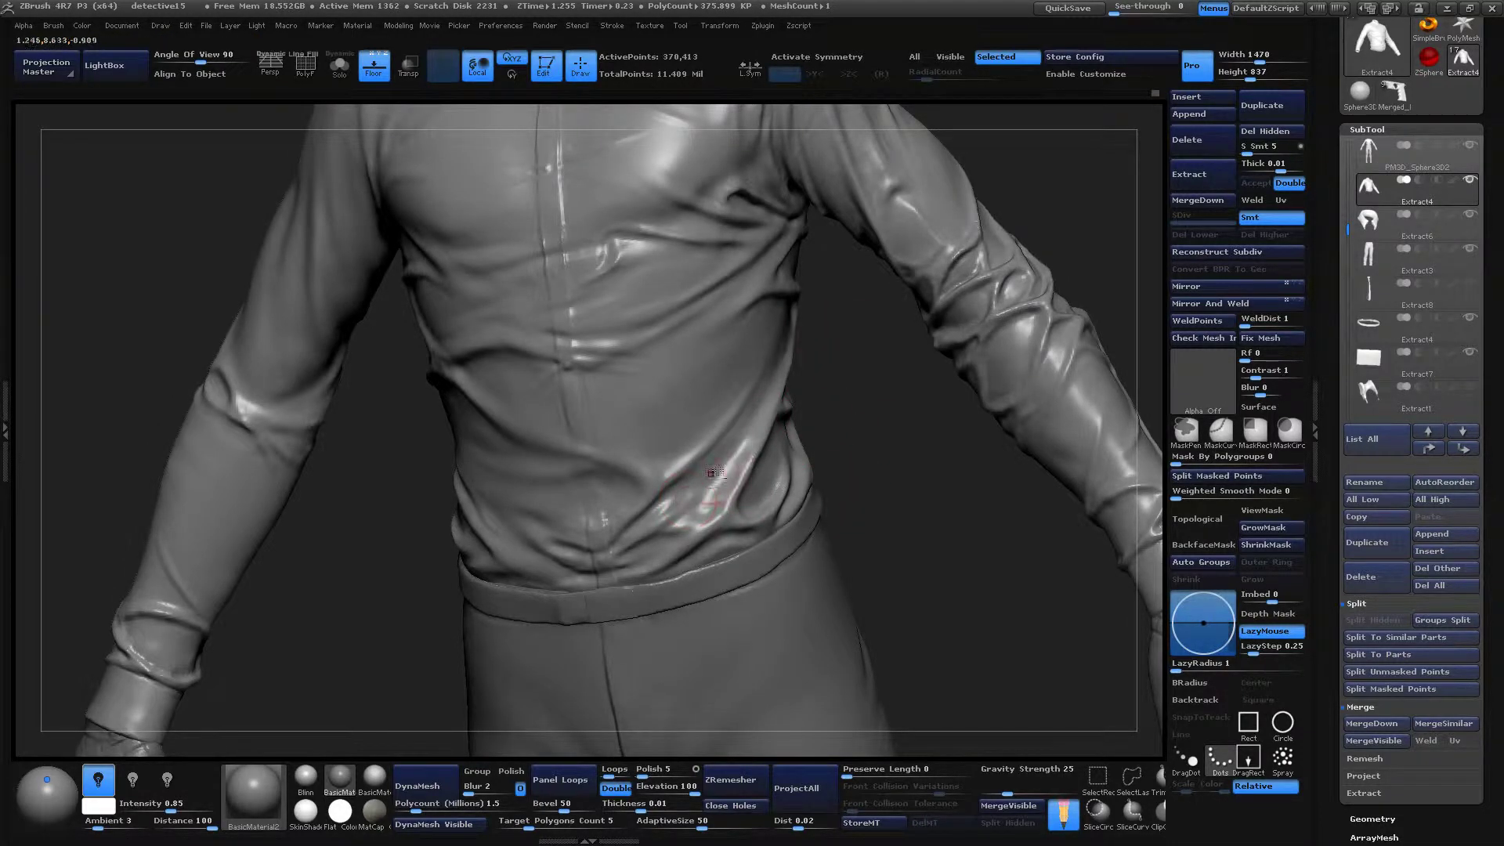
pyautogui.press('l')
pyautogui.press('l')
pyautogui.keyDown('alt'); pyautogui.moveTo(678, 499); pyautogui.dragTo(671, 554); pyautogui.keyUp('alt')
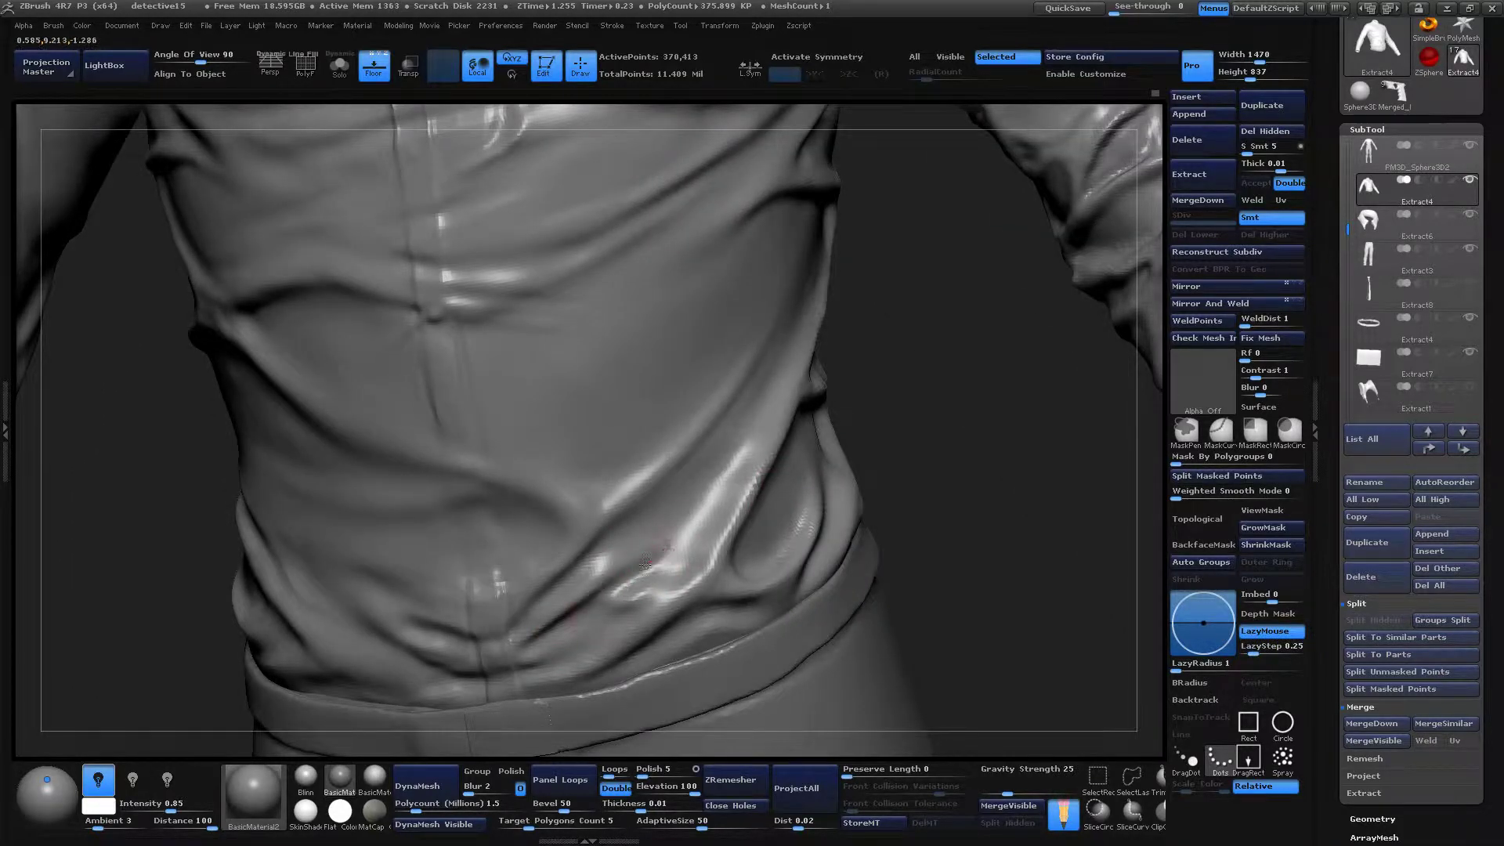
pyautogui.press('l')
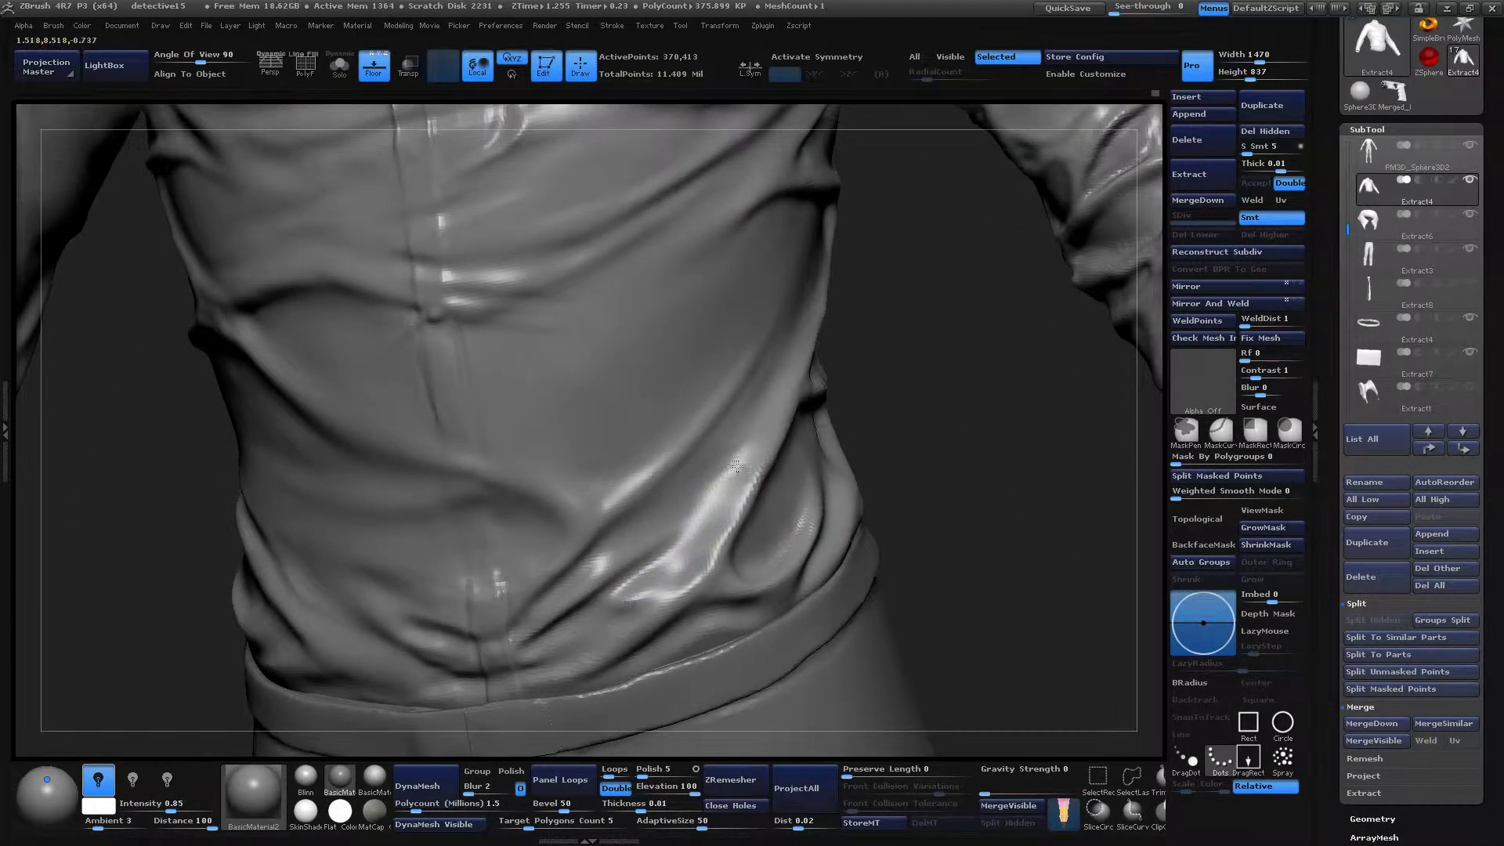
pyautogui.press('l')
pyautogui.press('l')
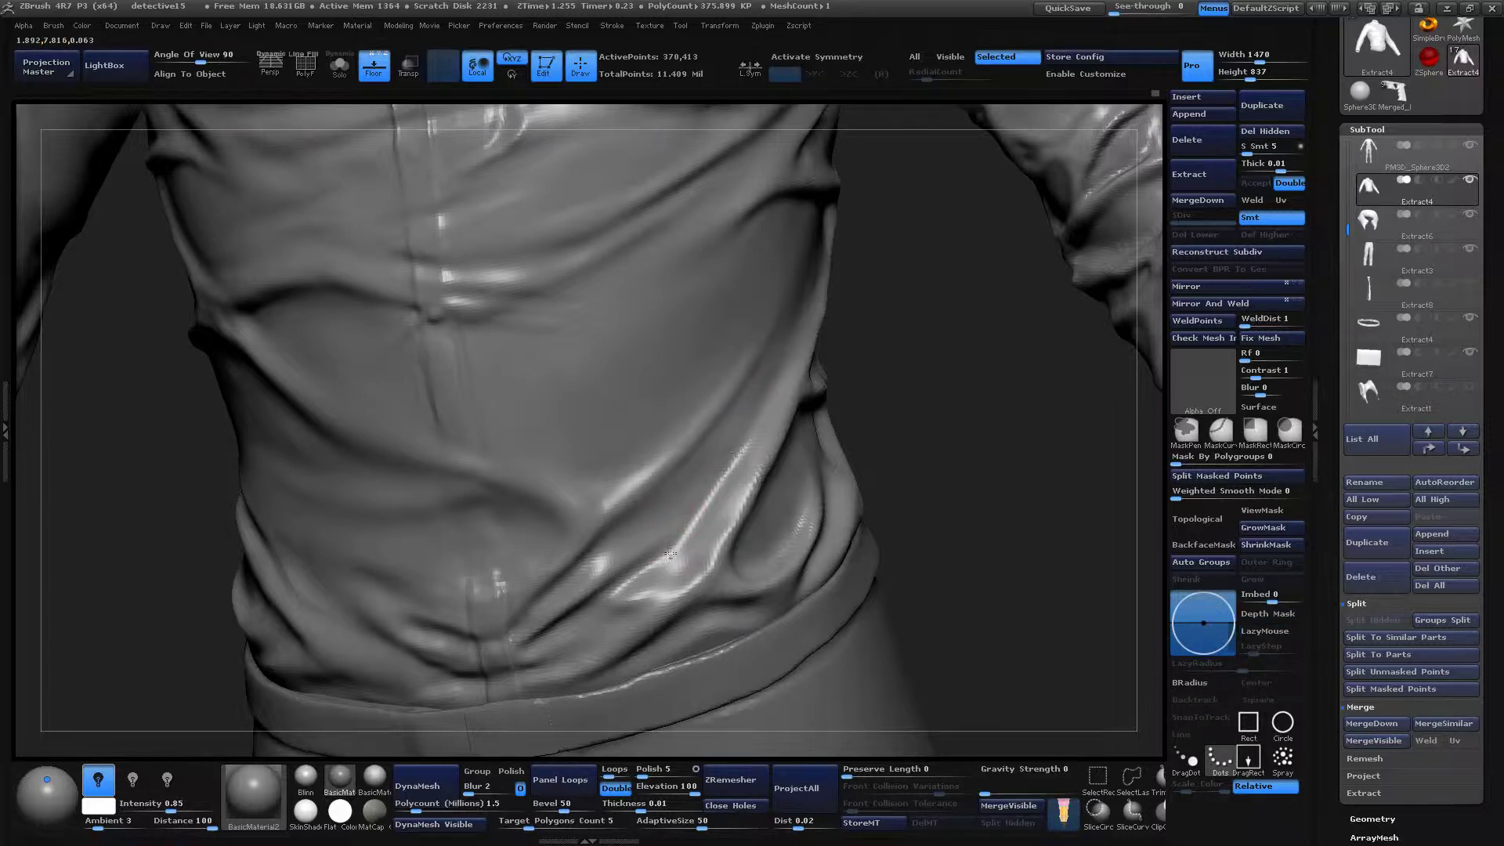
pyautogui.press('l')
# Sculpt diagonal creases above the waistband between the wearer's left hip and the button placket, and smooth their lower ends.
pyautogui.moveTo(931, 501); pyautogui.dragTo(888, 515)
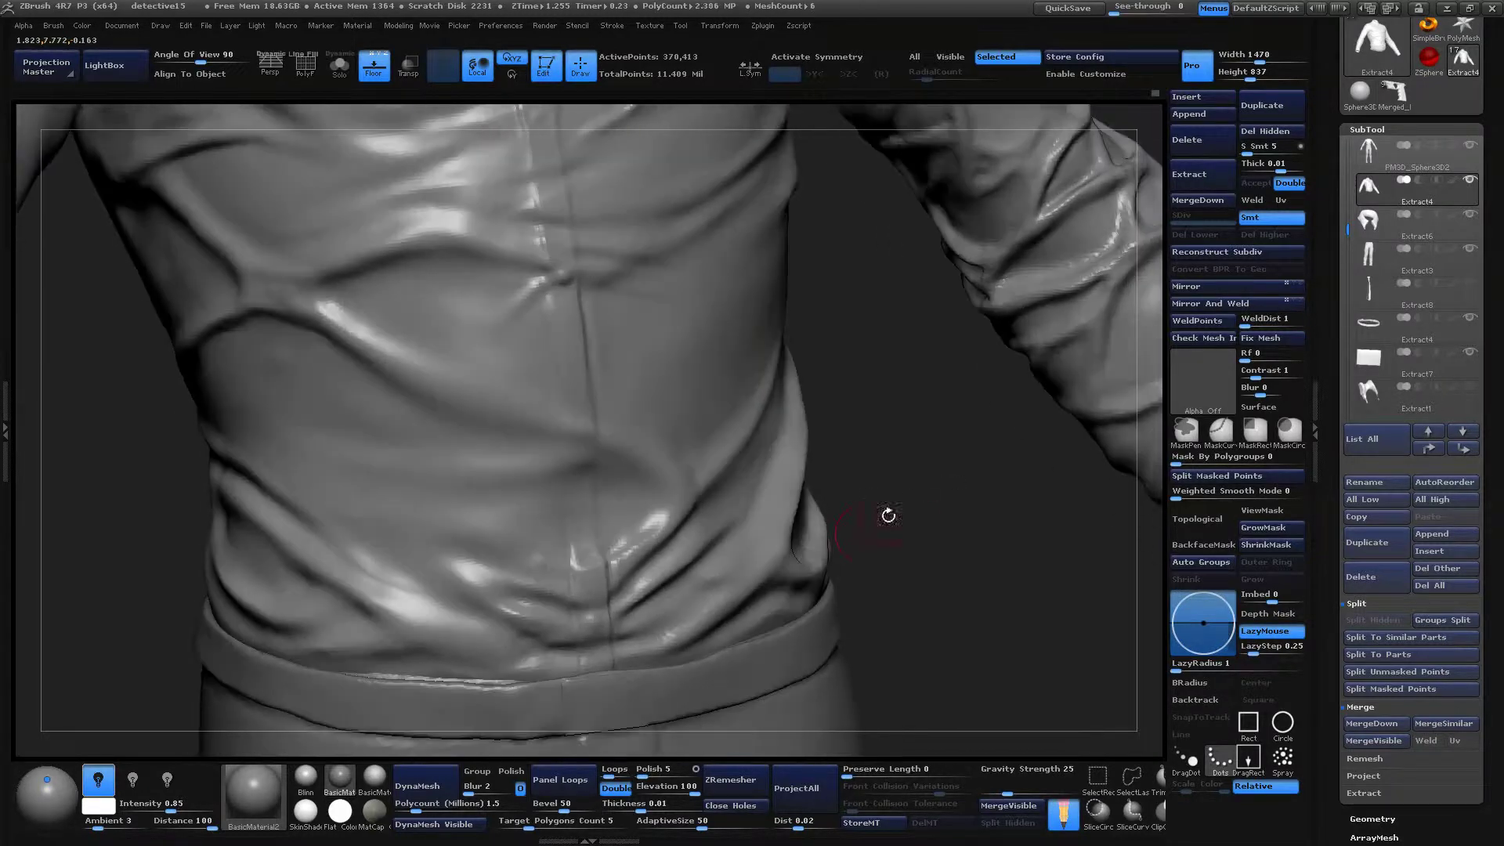
pyautogui.moveTo(728, 557); pyautogui.dragTo(658, 619)
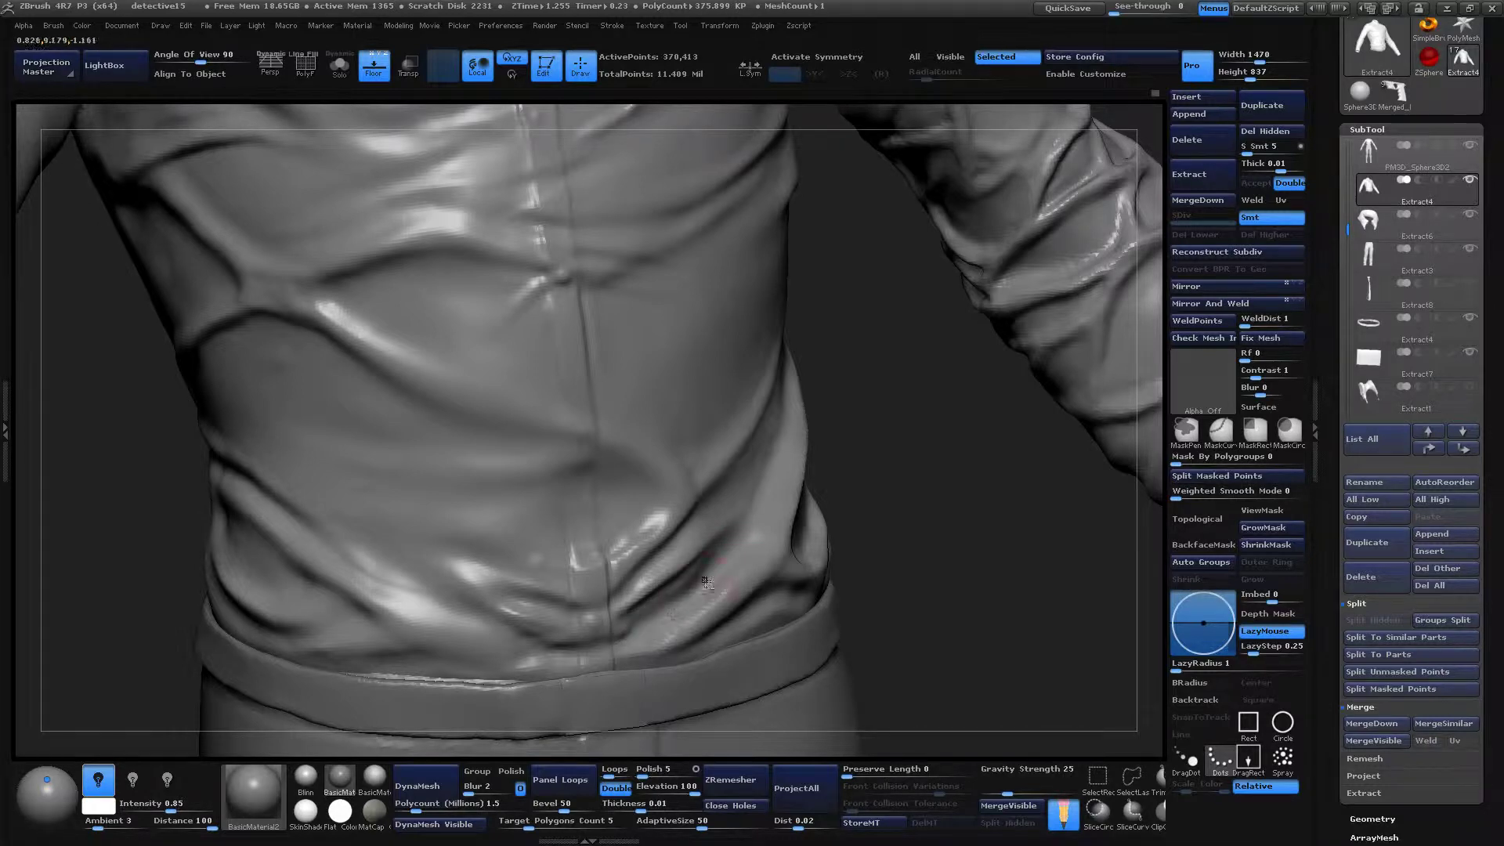
pyautogui.moveTo(964, 520)
pyautogui.mouseDown()
pyautogui.moveTo(1007, 494)
pyautogui.moveTo(1007, 506)
pyautogui.moveTo(953, 423)
pyautogui.mouseUp()
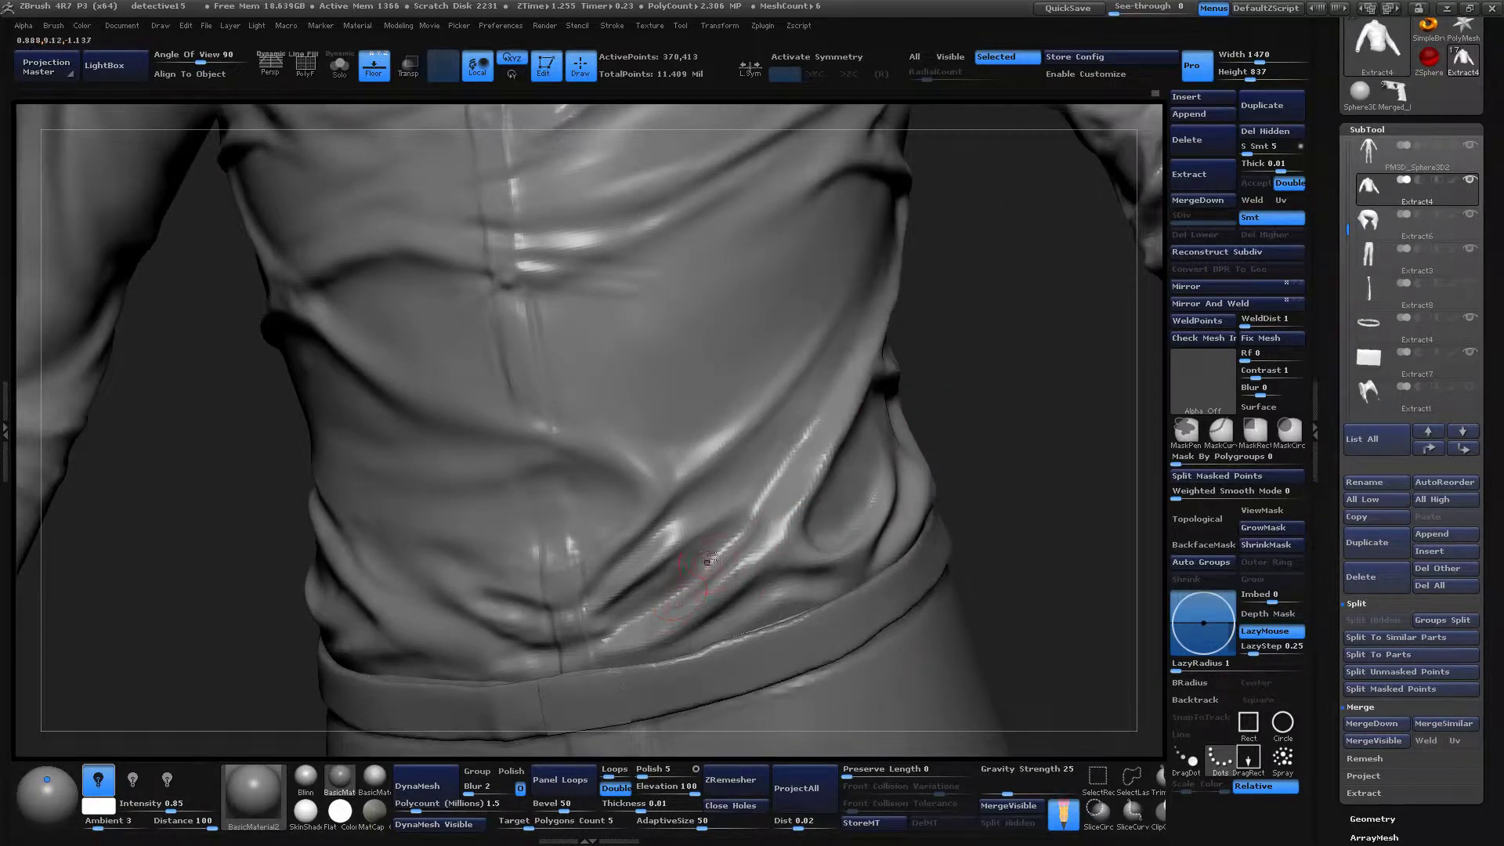
pyautogui.press('shift')
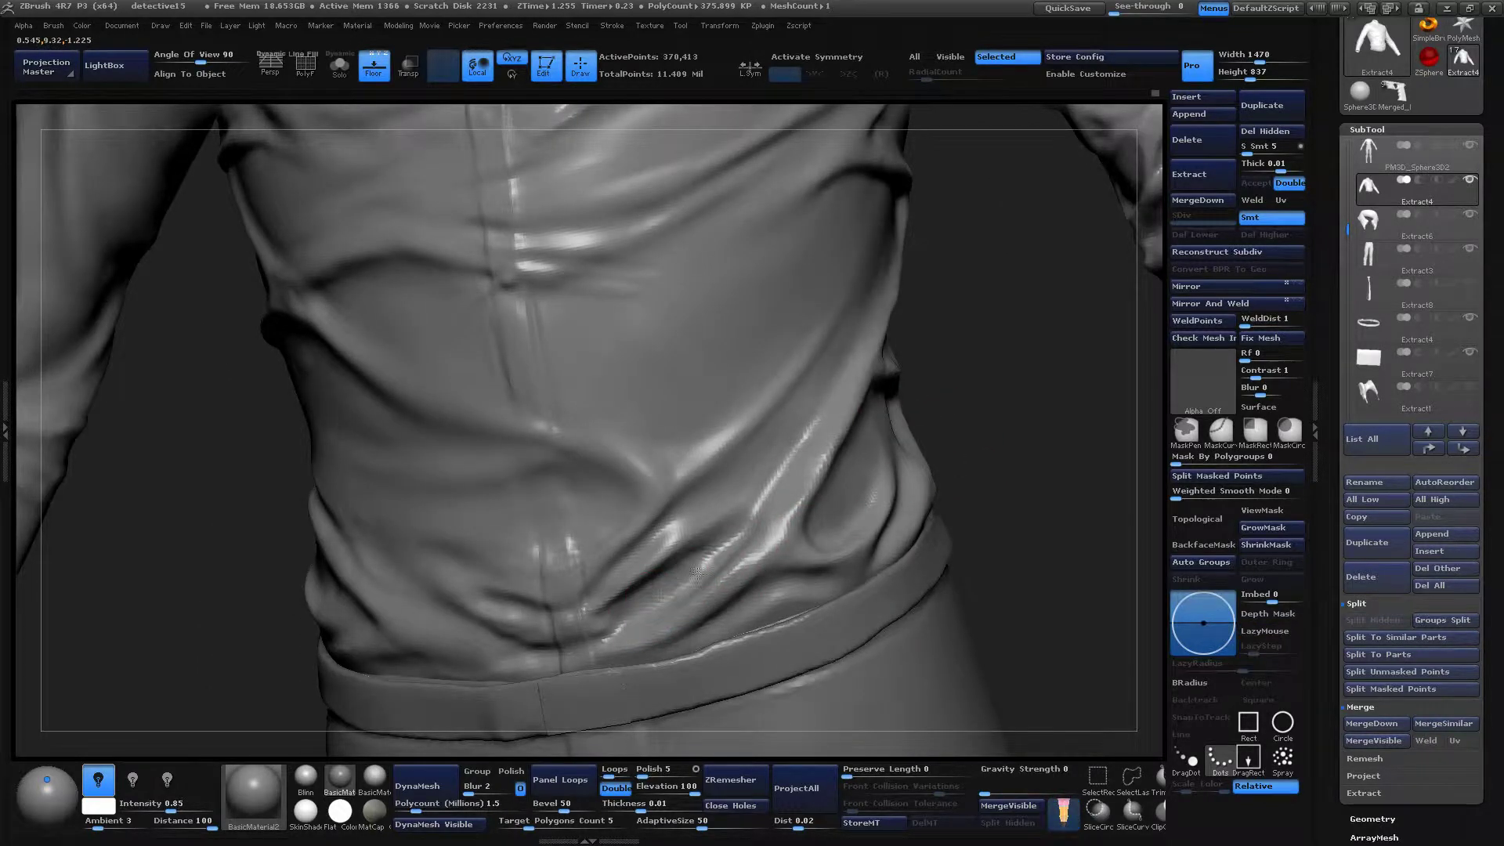
pyautogui.keyDown('shift'); pyautogui.moveTo(698, 574); pyautogui.dragTo(611, 618); pyautogui.keyUp('shift')
# Sculpt a hooked fold across the button placket on the lower belly and extend its crease toward the wearer's right side.
pyautogui.moveTo(987, 470); pyautogui.dragTo(807, 535)
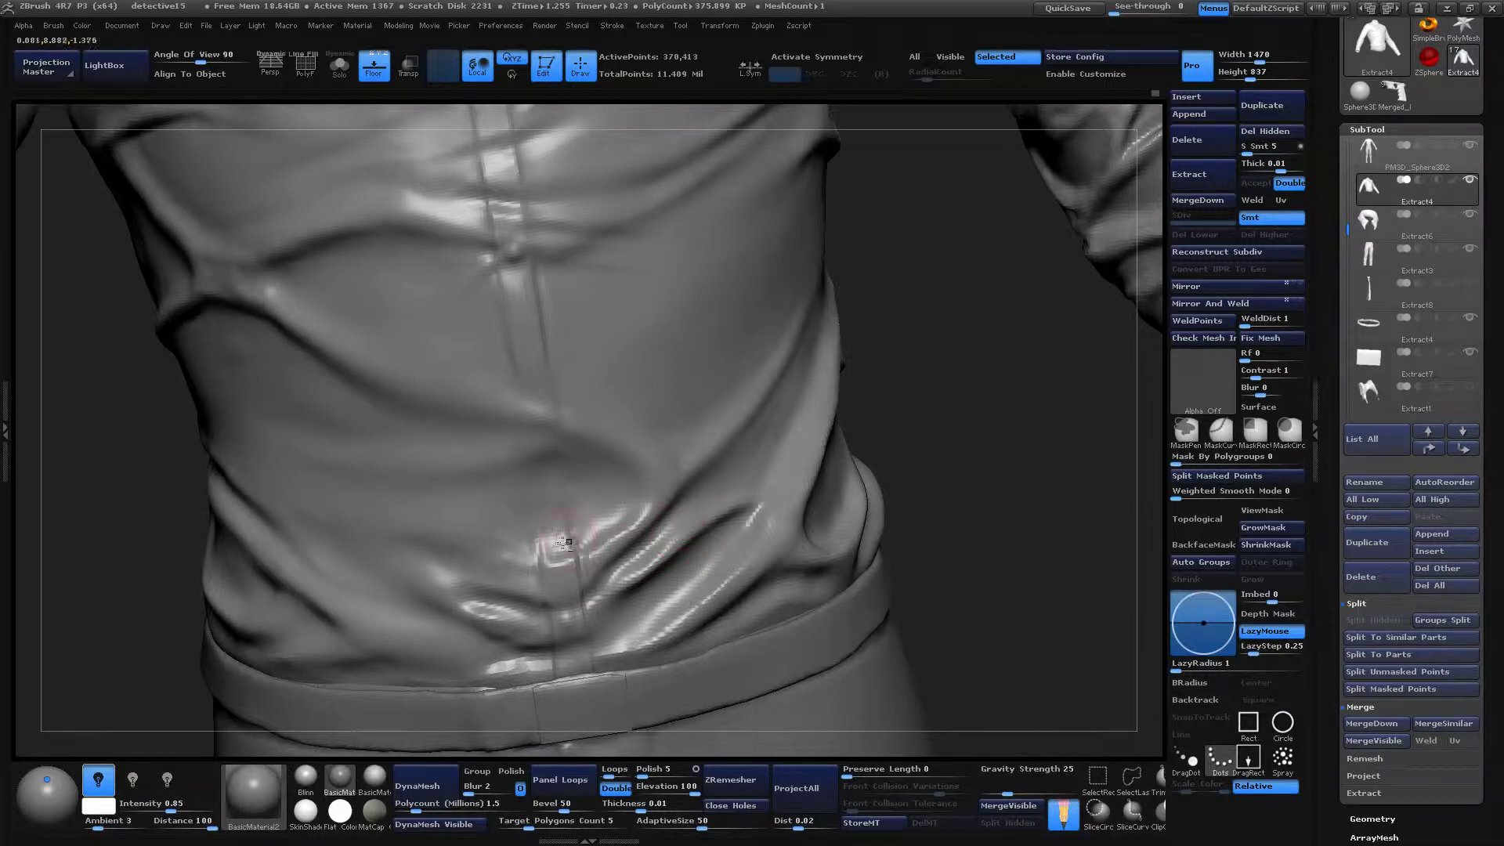
pyautogui.moveTo(566, 542); pyautogui.dragTo(554, 545)
pyautogui.moveTo(594, 443); pyautogui.dragTo(622, 505)
pyautogui.moveTo(1050, 406)
pyautogui.mouseDown()
pyautogui.moveTo(1010, 395)
pyautogui.moveTo(1050, 403)
pyautogui.mouseUp()
pyautogui.moveTo(609, 427)
pyautogui.mouseDown()
pyautogui.moveTo(555, 428)
pyautogui.moveTo(645, 494)
pyautogui.mouseUp()
pyautogui.moveTo(1058, 415); pyautogui.dragTo(1008, 420)
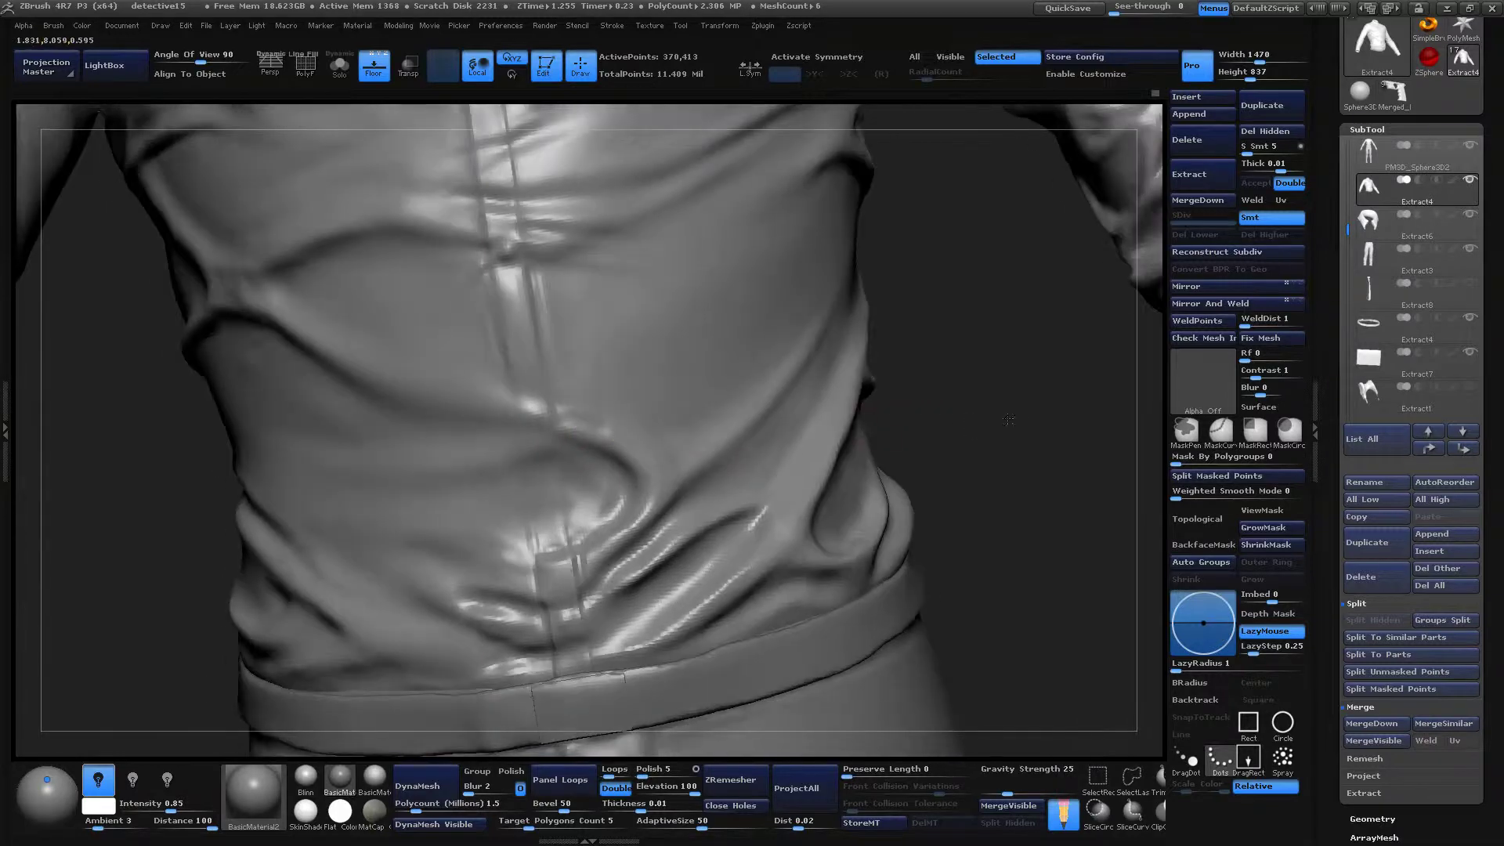
pyautogui.moveTo(568, 422); pyautogui.dragTo(368, 370)
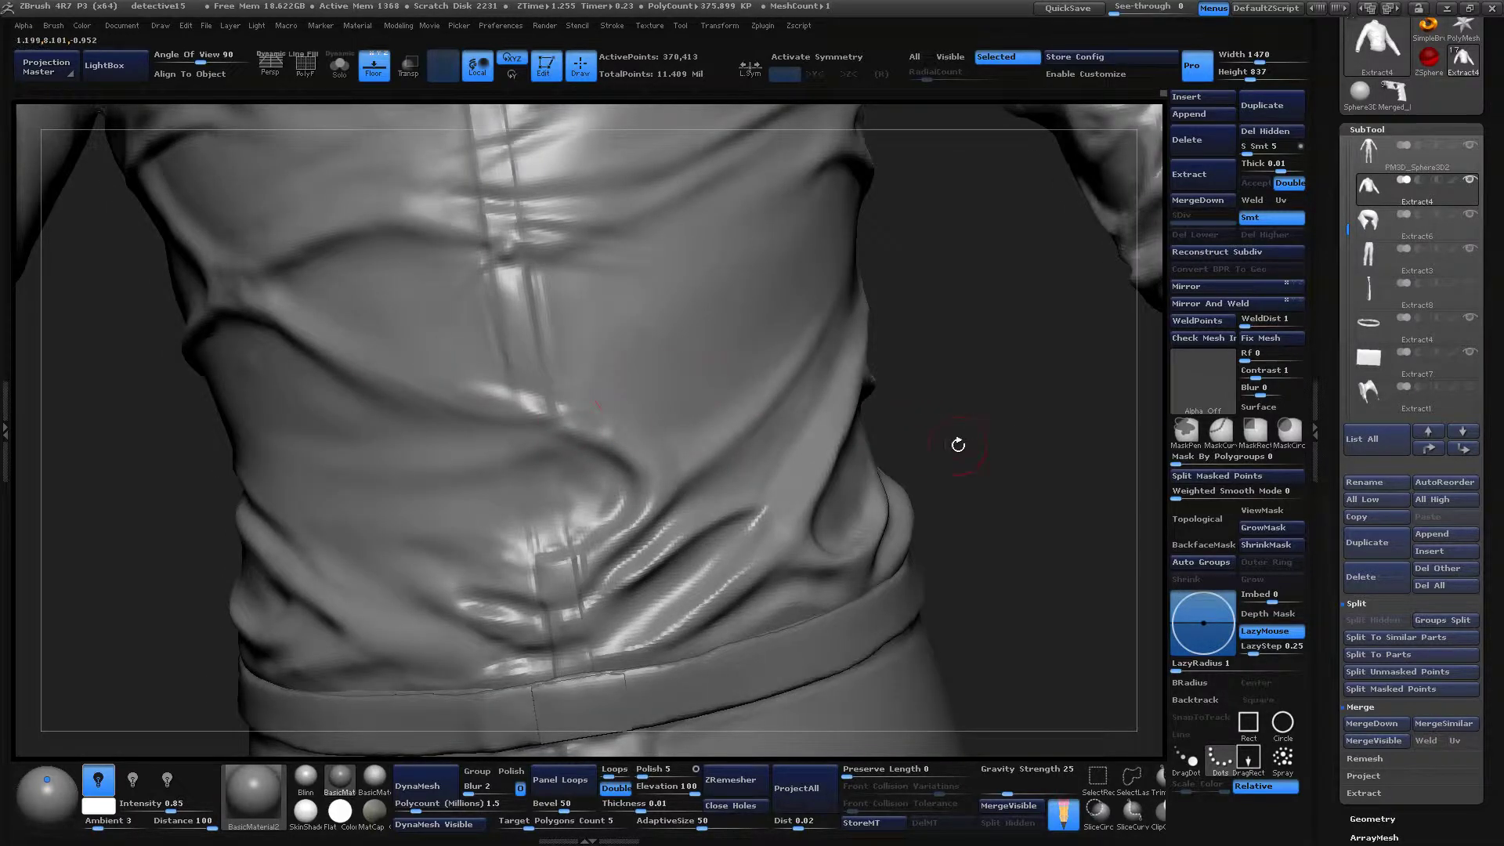
pyautogui.moveTo(959, 445); pyautogui.dragTo(1064, 386)
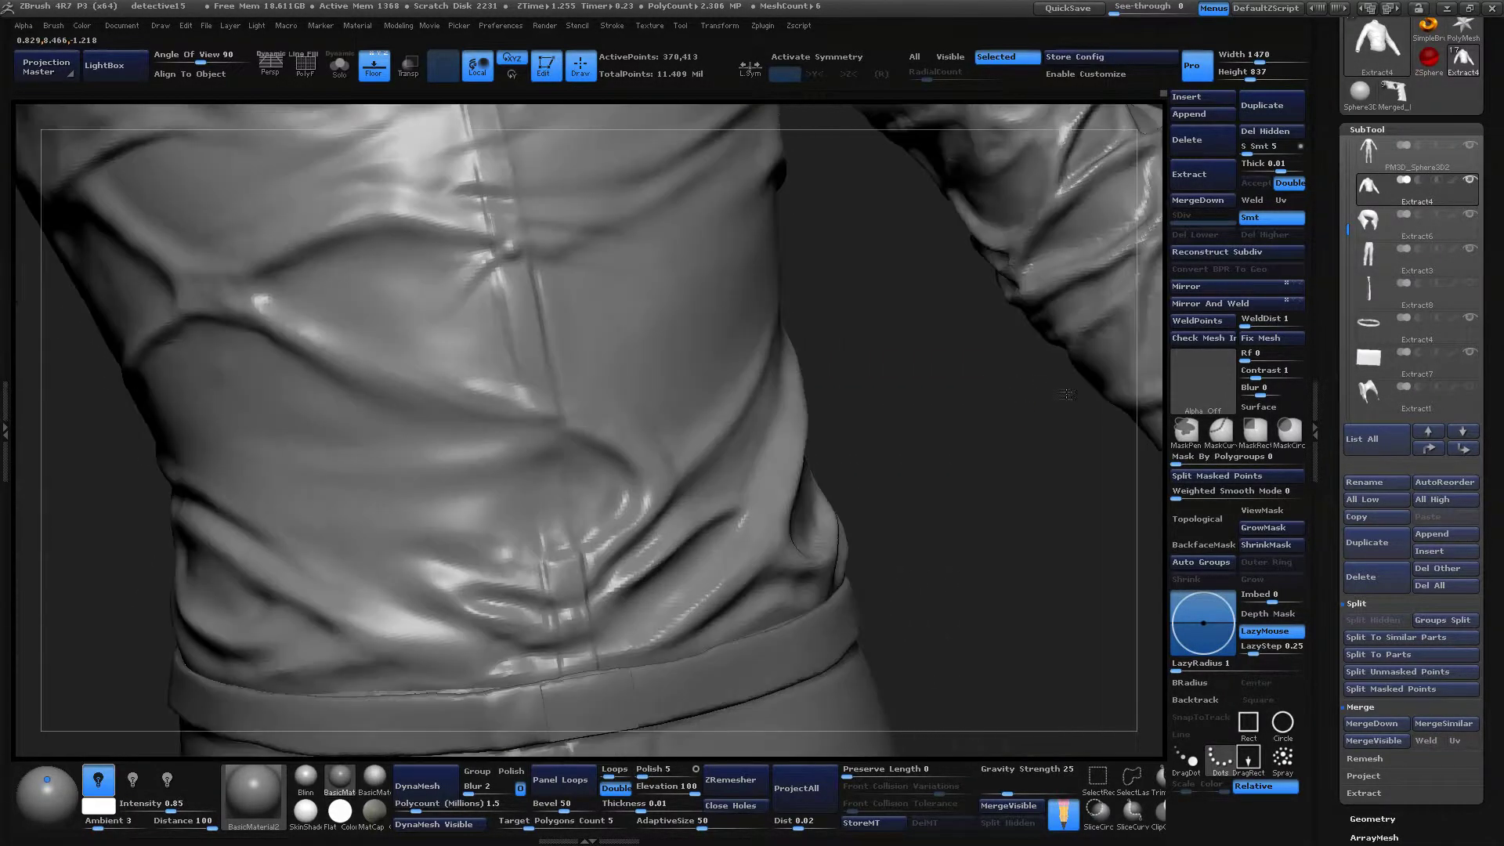
# Carve diagonal creases above the waistband from the wearer's right hip toward the button placket.
pyautogui.moveTo(933, 477); pyautogui.dragTo(918, 498)
pyautogui.moveTo(503, 582)
pyautogui.mouseDown()
pyautogui.moveTo(441, 582)
pyautogui.moveTo(454, 586)
pyautogui.mouseUp()
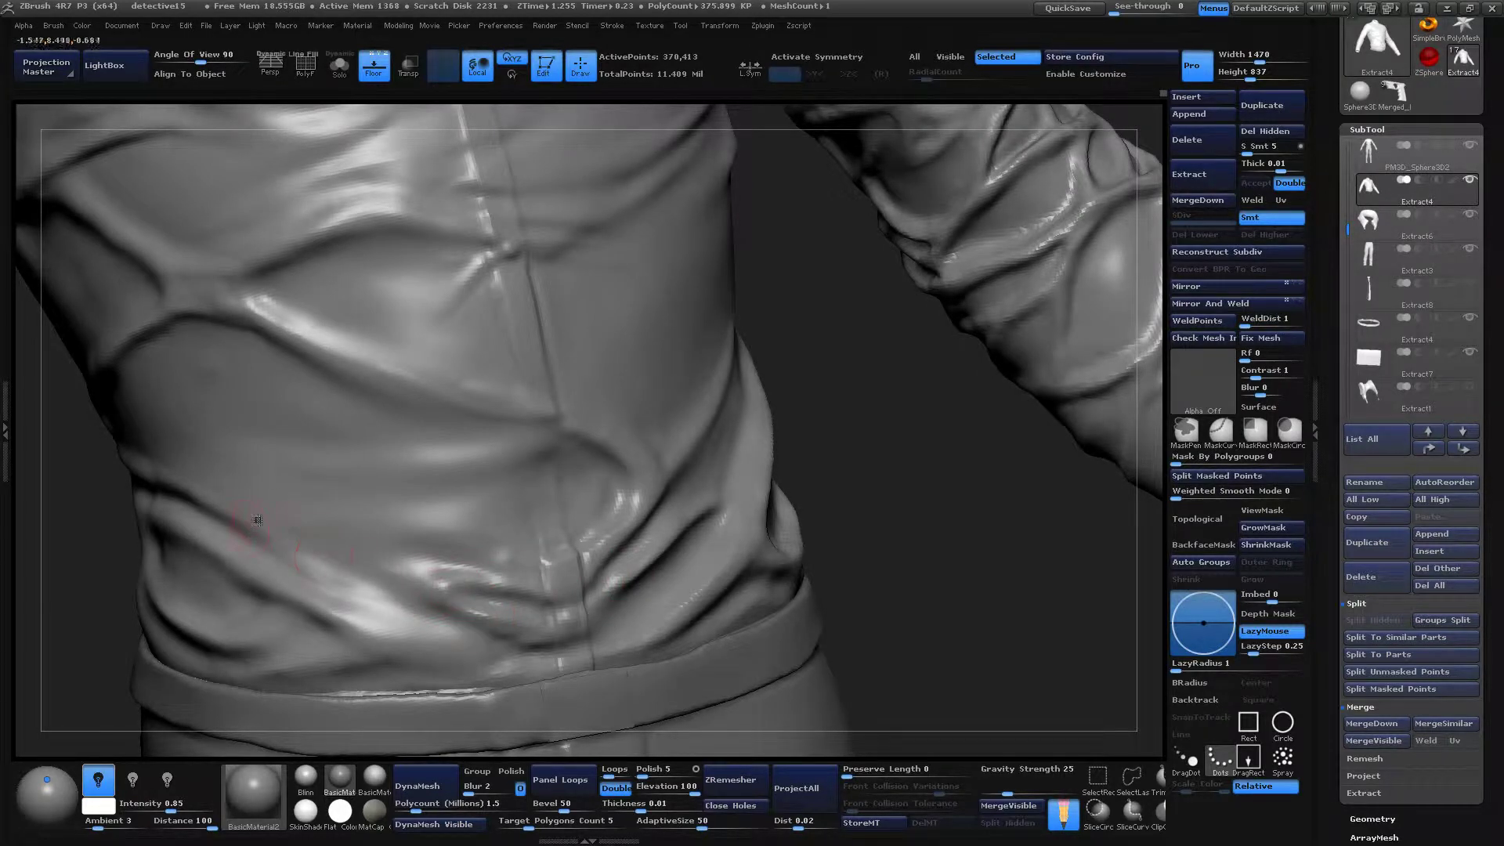
pyautogui.moveTo(257, 528); pyautogui.dragTo(415, 600)
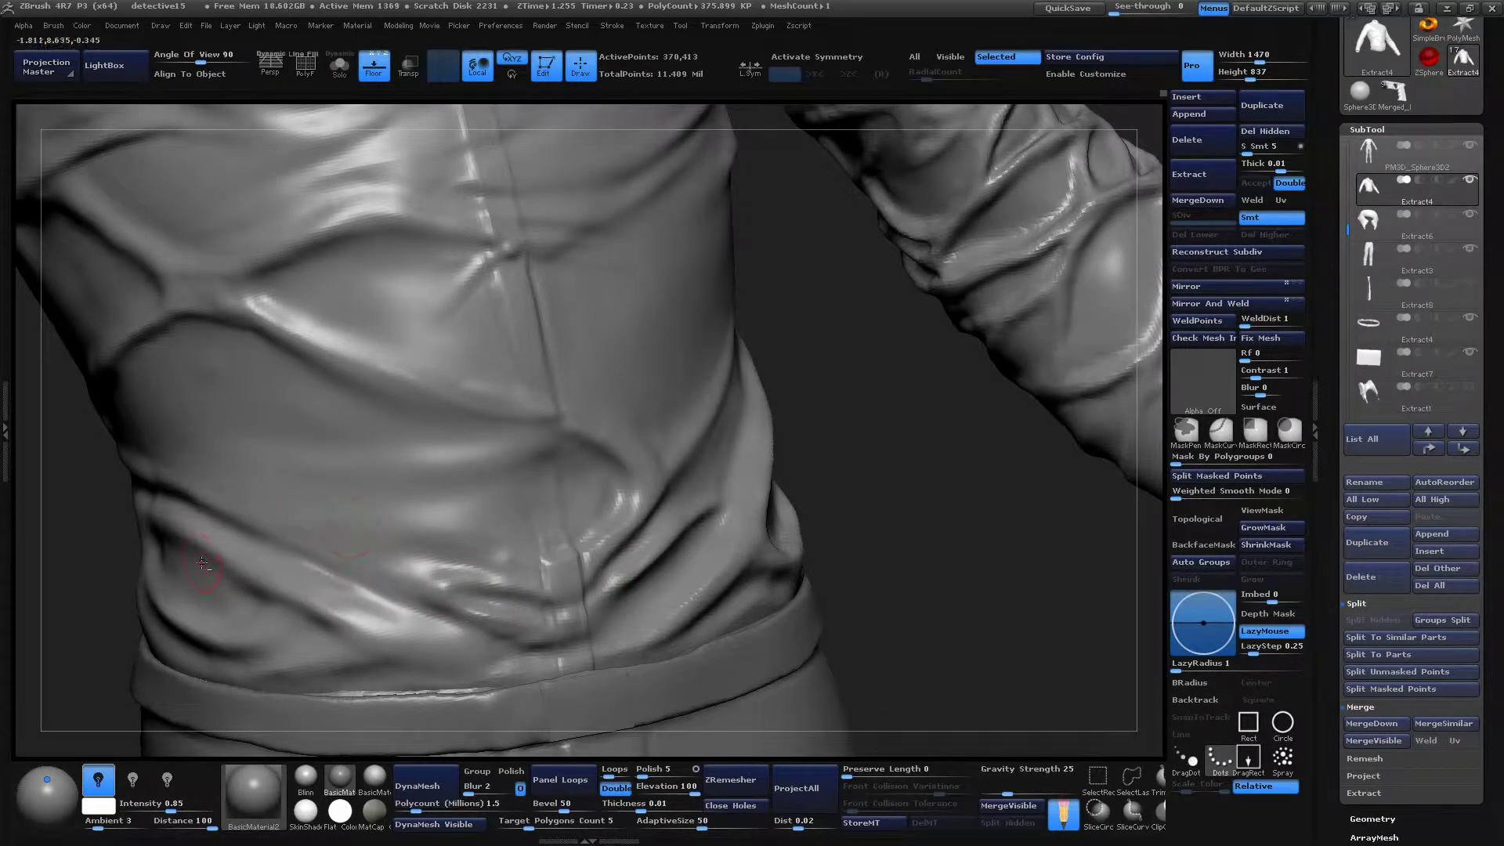
pyautogui.moveTo(202, 562); pyautogui.dragTo(321, 642)
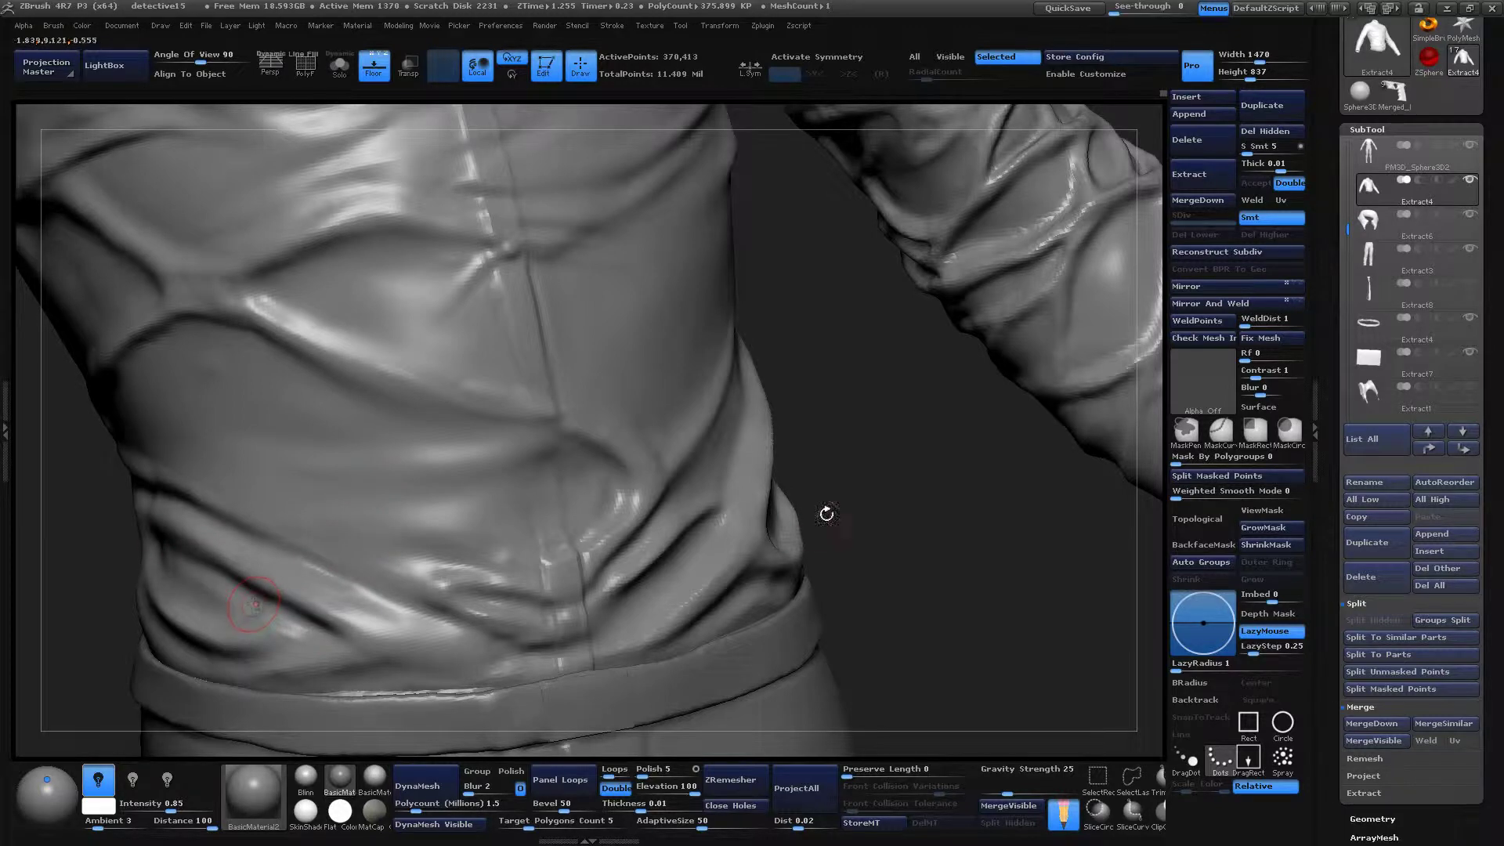
pyautogui.moveTo(826, 514); pyautogui.dragTo(239, 592)
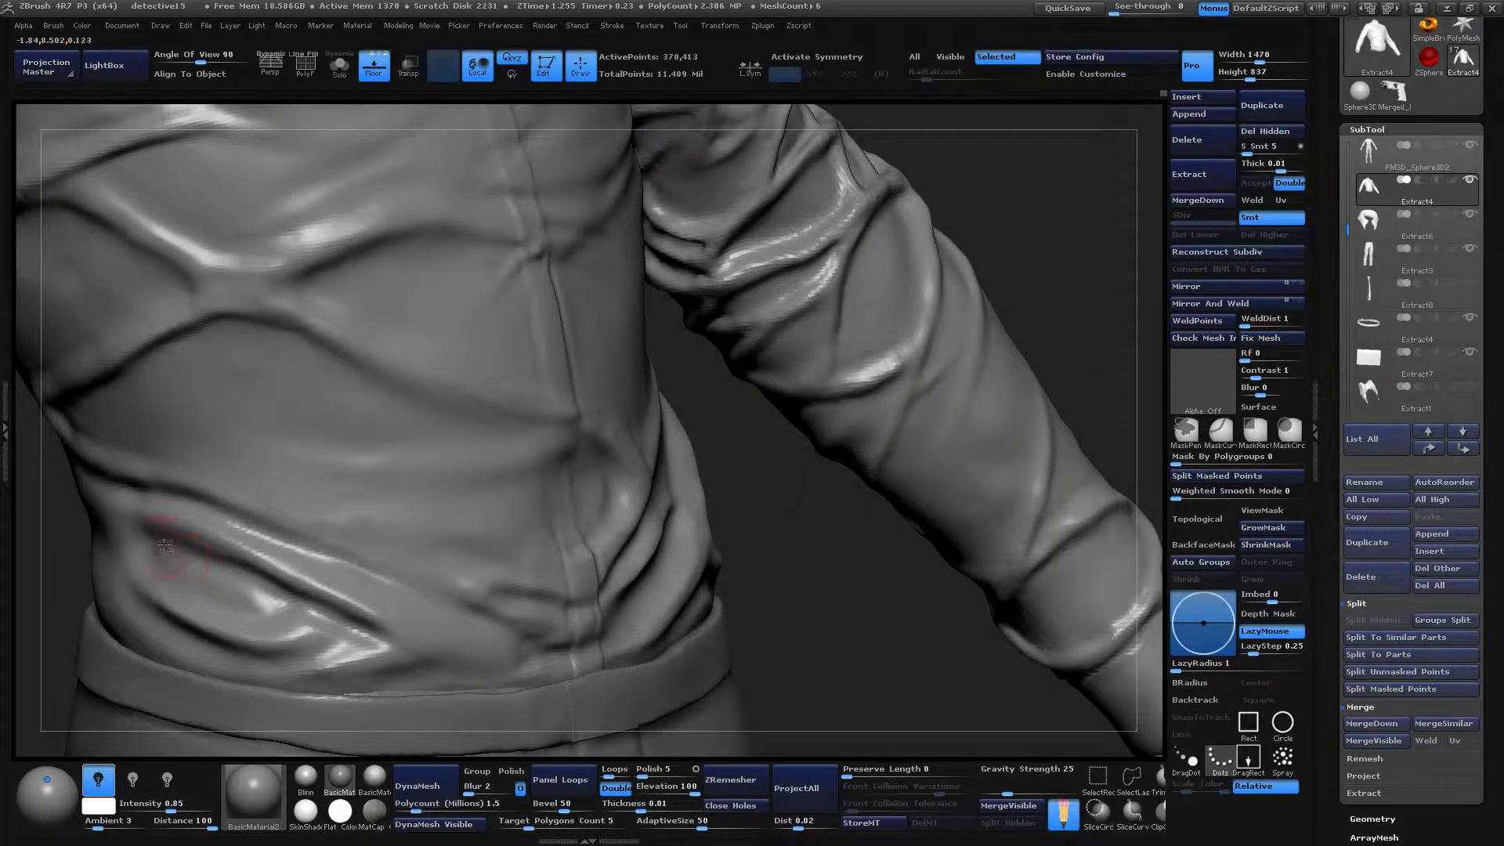
# Deepen the hollow between the folds at the wearer's right hip and smooth its ends near the waistband.
pyautogui.moveTo(164, 547); pyautogui.dragTo(268, 612)
pyautogui.moveTo(176, 562); pyautogui.dragTo(300, 609)
pyautogui.moveTo(201, 561)
pyautogui.keyDown('shift'); pyautogui.mouseDown()
pyautogui.moveTo(217, 571)
pyautogui.moveTo(148, 543)
pyautogui.mouseUp(); pyautogui.keyUp('shift')
pyautogui.moveTo(311, 623)
pyautogui.keyDown('shift'); pyautogui.mouseDown()
pyautogui.moveTo(293, 624)
pyautogui.moveTo(296, 662)
pyautogui.moveTo(263, 662)
pyautogui.moveTo(337, 633)
pyautogui.moveTo(256, 647)
pyautogui.mouseUp(); pyautogui.keyUp('shift')
pyautogui.moveTo(750, 581); pyautogui.dragTo(831, 619)
pyautogui.moveTo(318, 650)
pyautogui.mouseDown()
pyautogui.moveTo(196, 662)
pyautogui.moveTo(301, 666)
pyautogui.mouseUp()
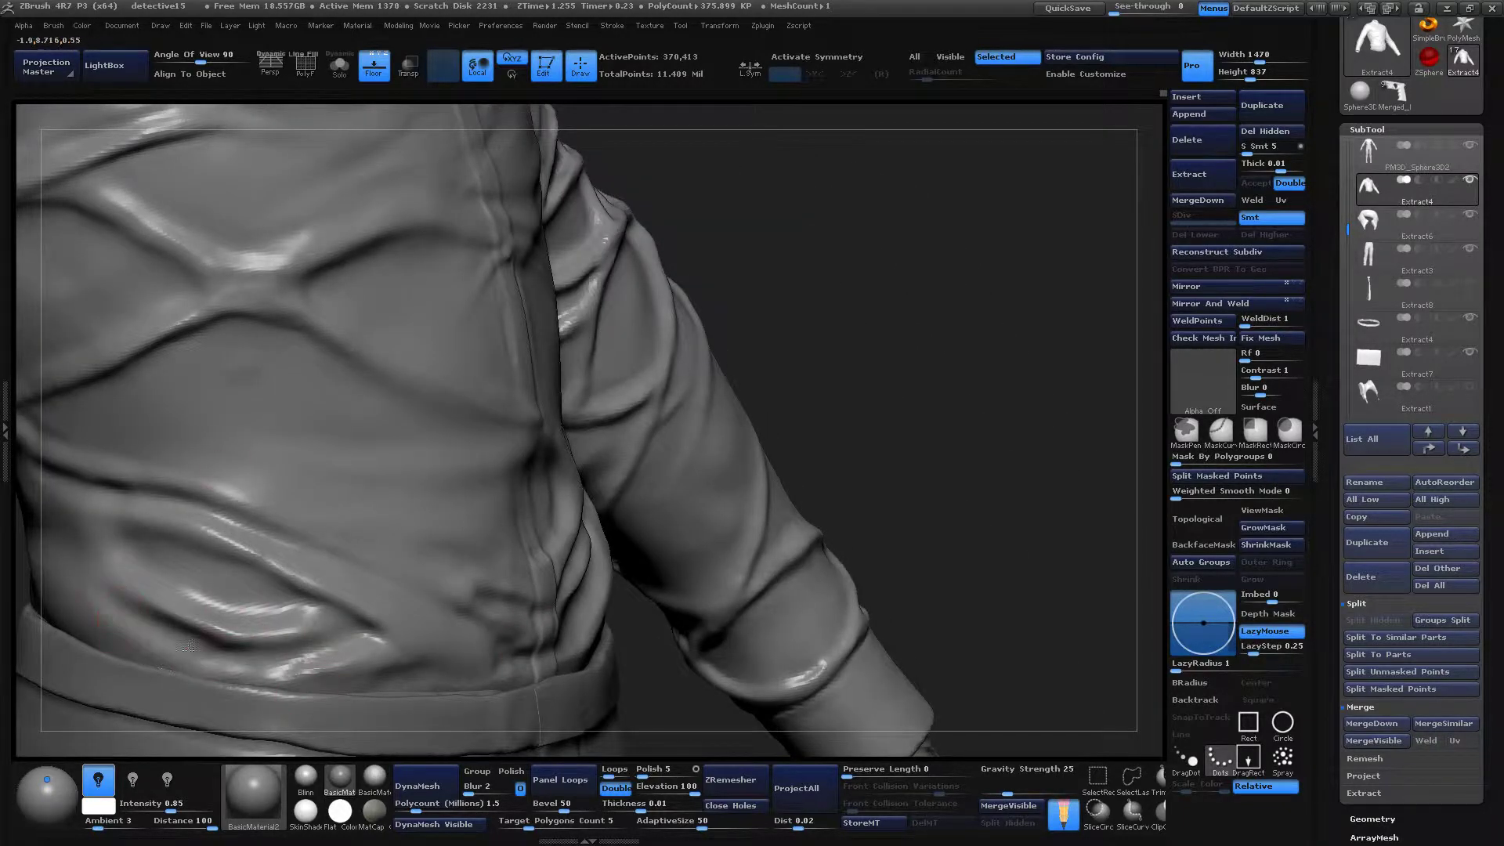
# Smooth the shirt folds along the waistband on the wearer's right side.
pyautogui.moveTo(819, 305); pyautogui.dragTo(860, 242)
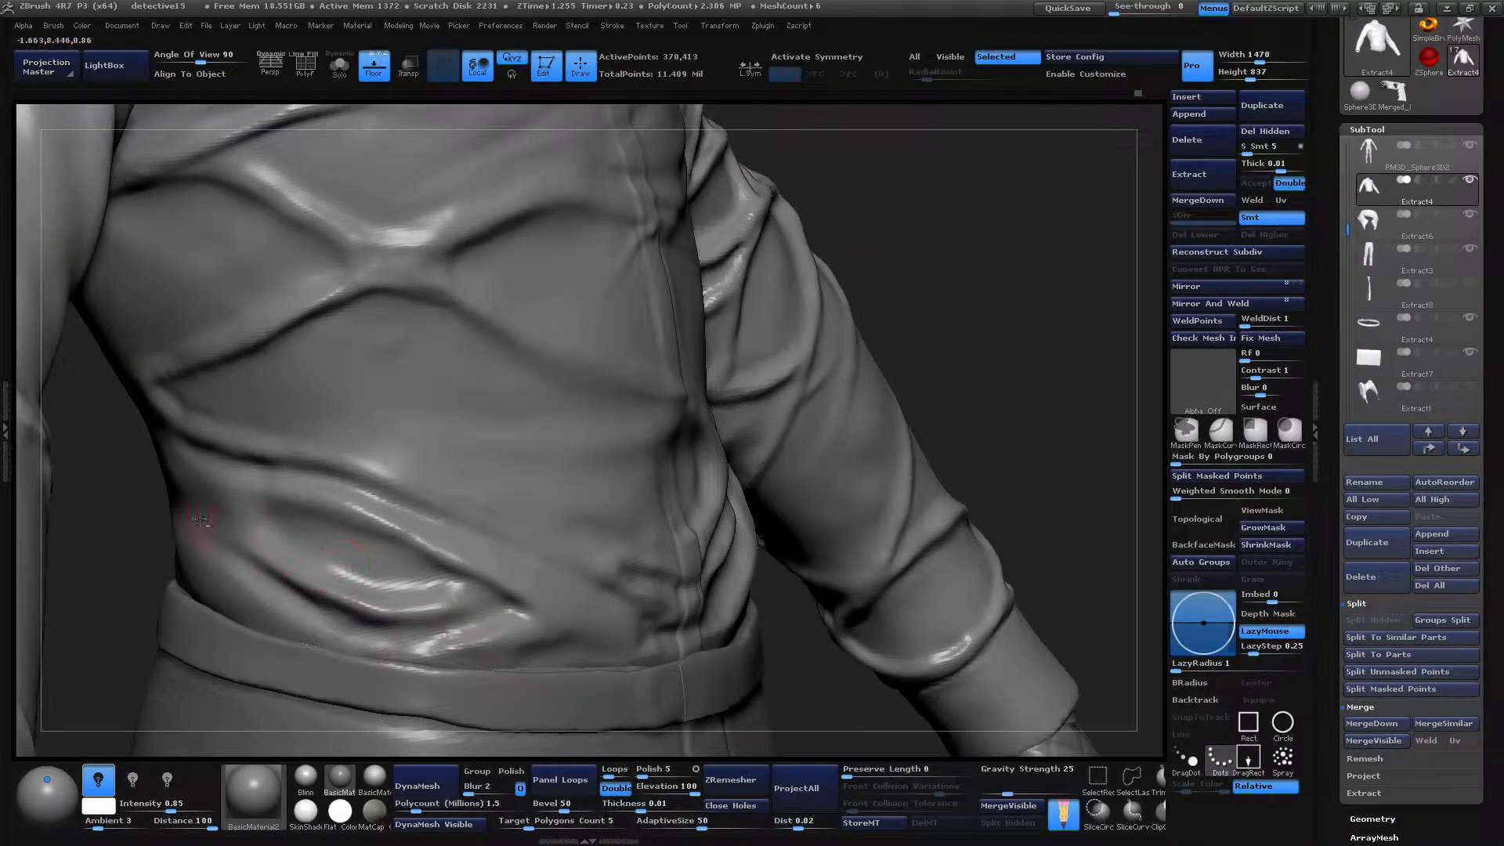
pyautogui.moveTo(201, 519)
pyautogui.keyDown('shift'); pyautogui.mouseDown()
pyautogui.moveTo(314, 627)
pyautogui.moveTo(439, 657)
pyautogui.mouseUp(); pyautogui.keyUp('shift')
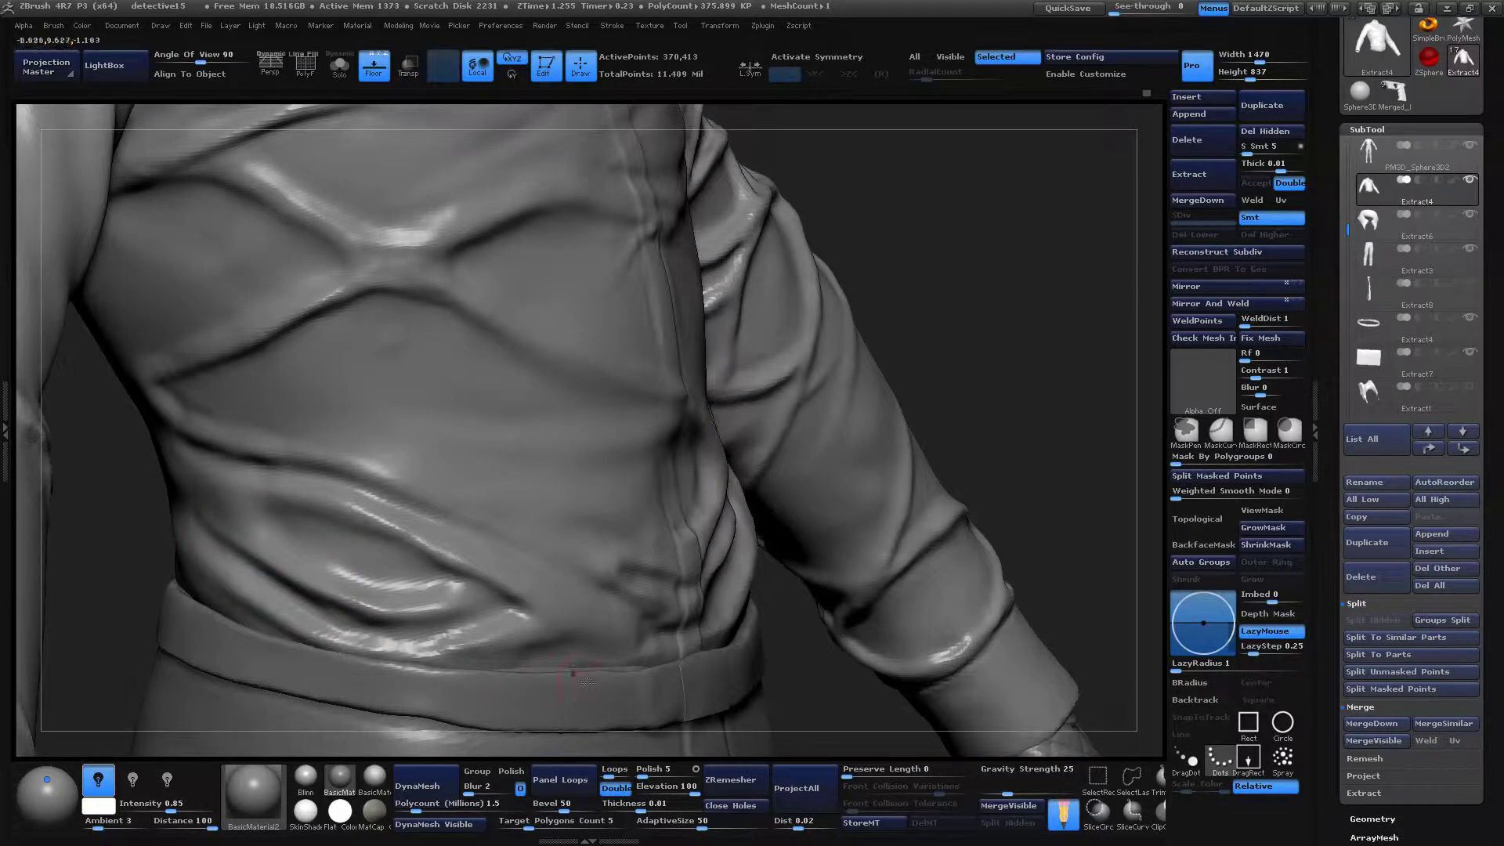
pyautogui.keyDown('shift'); pyautogui.moveTo(251, 534); pyautogui.dragTo(262, 581); pyautogui.keyUp('shift')
pyautogui.moveTo(329, 631)
pyautogui.keyDown('shift'); pyautogui.mouseDown()
pyautogui.moveTo(478, 646)
pyautogui.moveTo(494, 670)
pyautogui.mouseUp(); pyautogui.keyUp('shift')
# Sculpt tension creases across the wearer's right shoulder, running from the collar toward the sleeve seam.
pyautogui.moveTo(979, 580); pyautogui.dragTo(1074, 223)
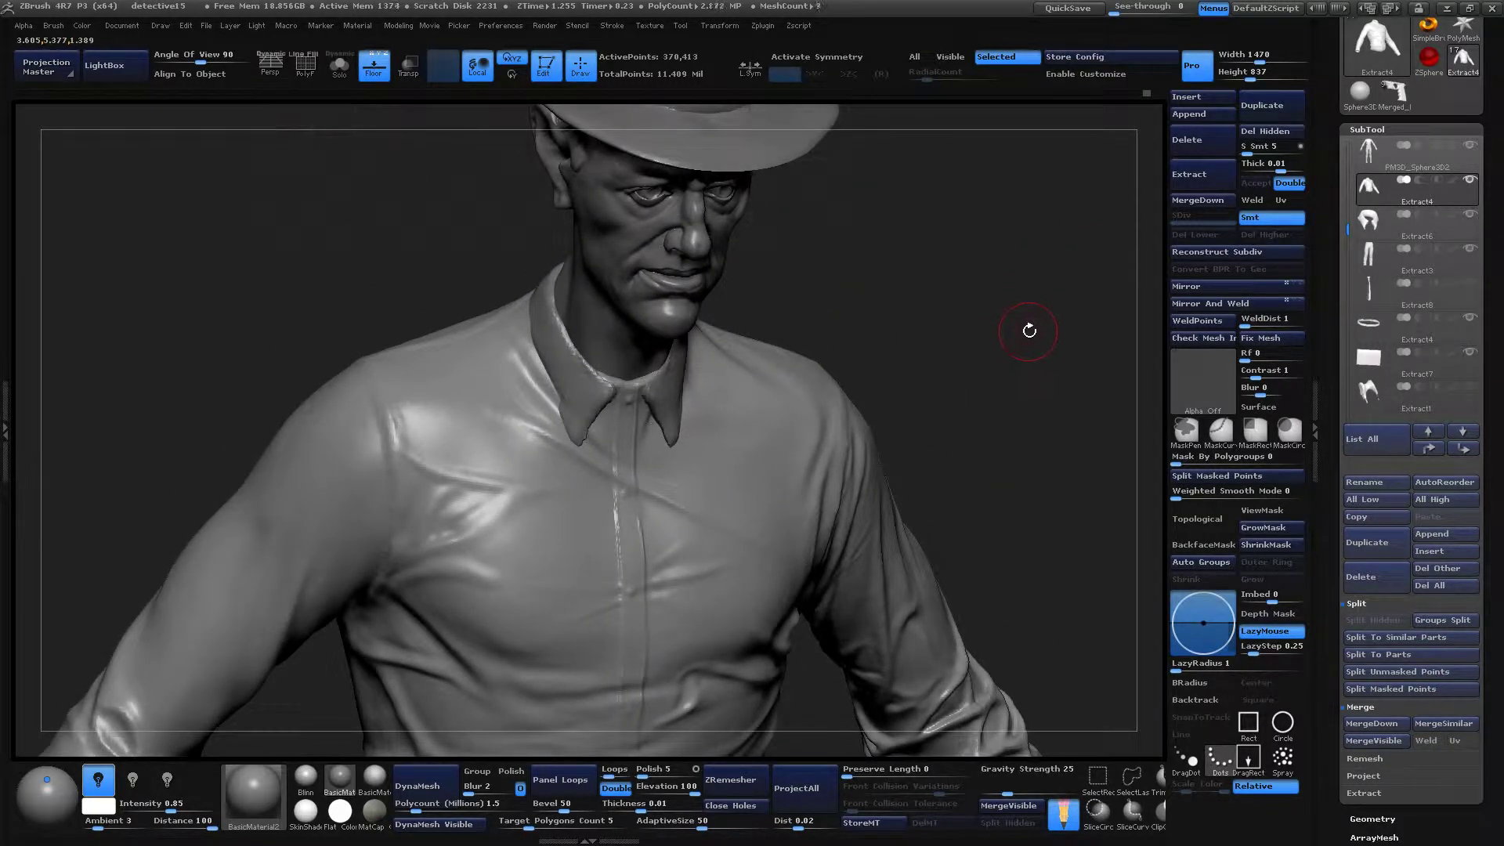
pyautogui.moveTo(1029, 330); pyautogui.dragTo(1084, 256)
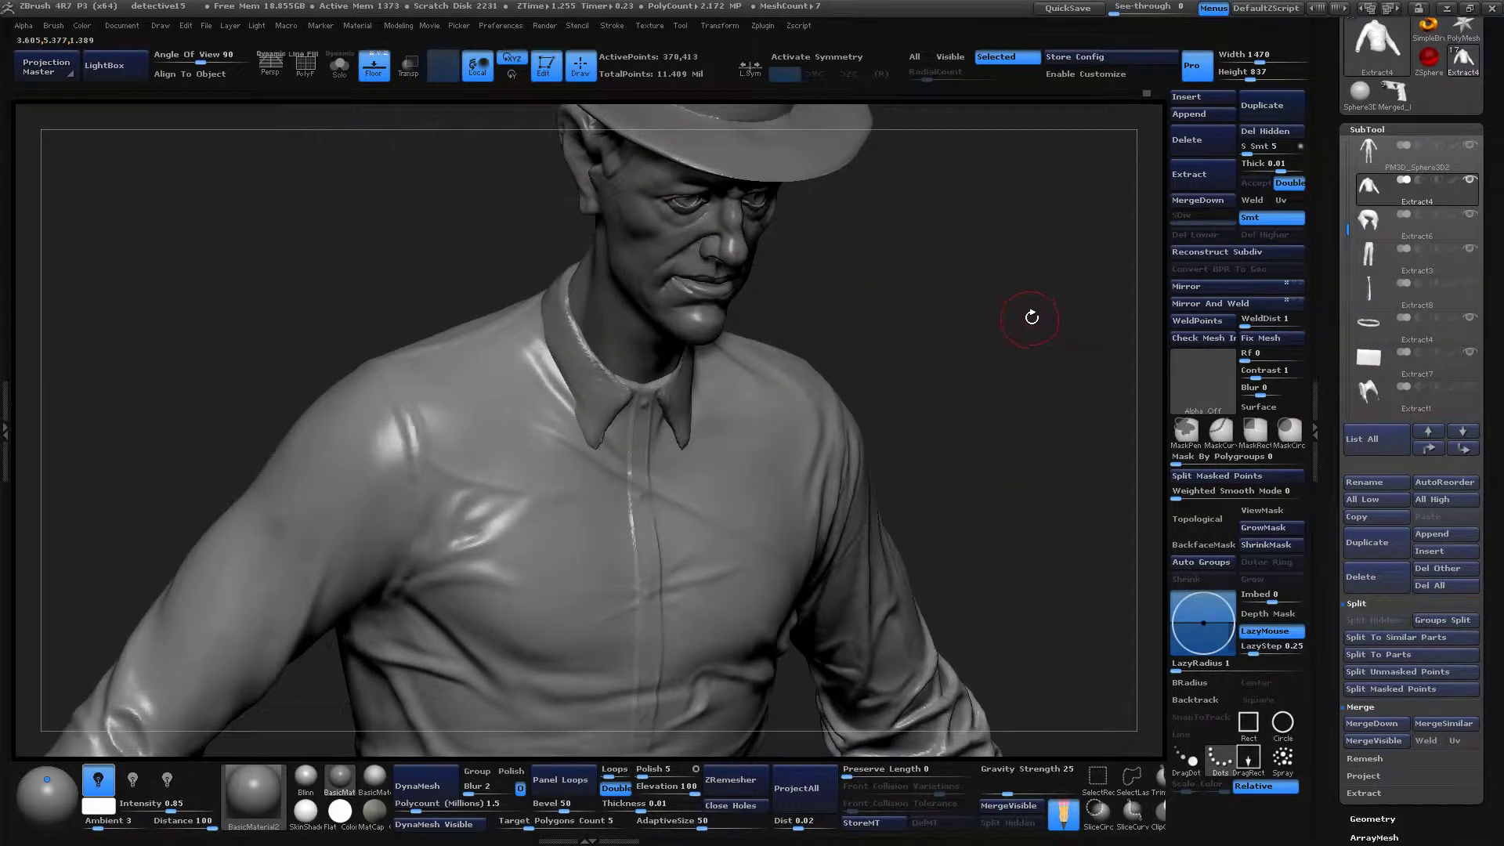
pyautogui.moveTo(1003, 298); pyautogui.dragTo(1050, 254)
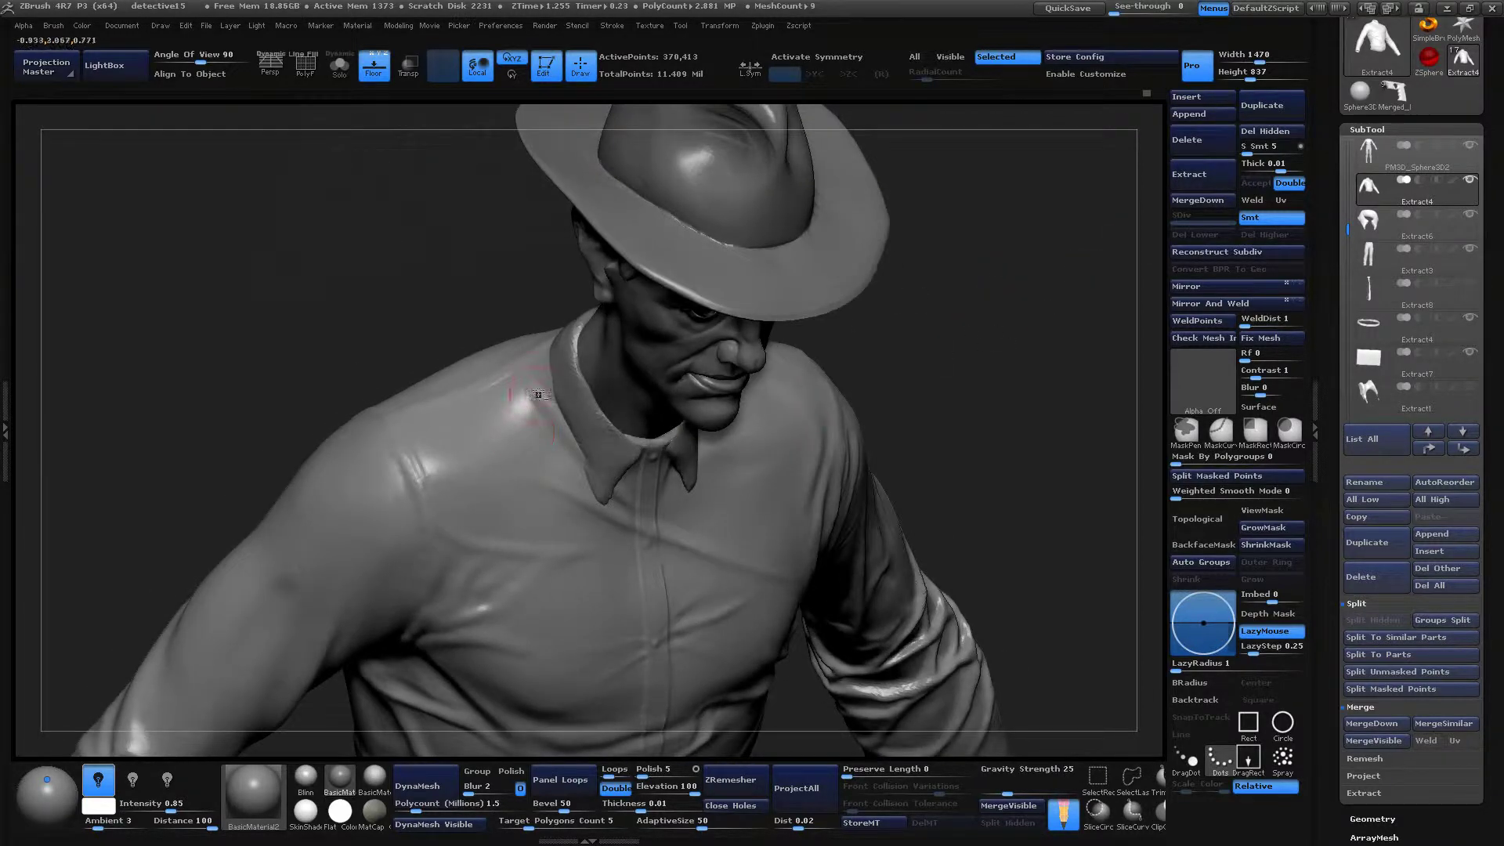
pyautogui.moveTo(520, 409); pyautogui.dragTo(550, 408)
pyautogui.moveTo(1054, 384)
pyautogui.mouseDown()
pyautogui.moveTo(1074, 401)
pyautogui.moveTo(911, 437)
pyautogui.mouseUp()
pyautogui.moveTo(571, 345); pyautogui.dragTo(463, 407)
pyautogui.moveTo(588, 371); pyautogui.dragTo(417, 490)
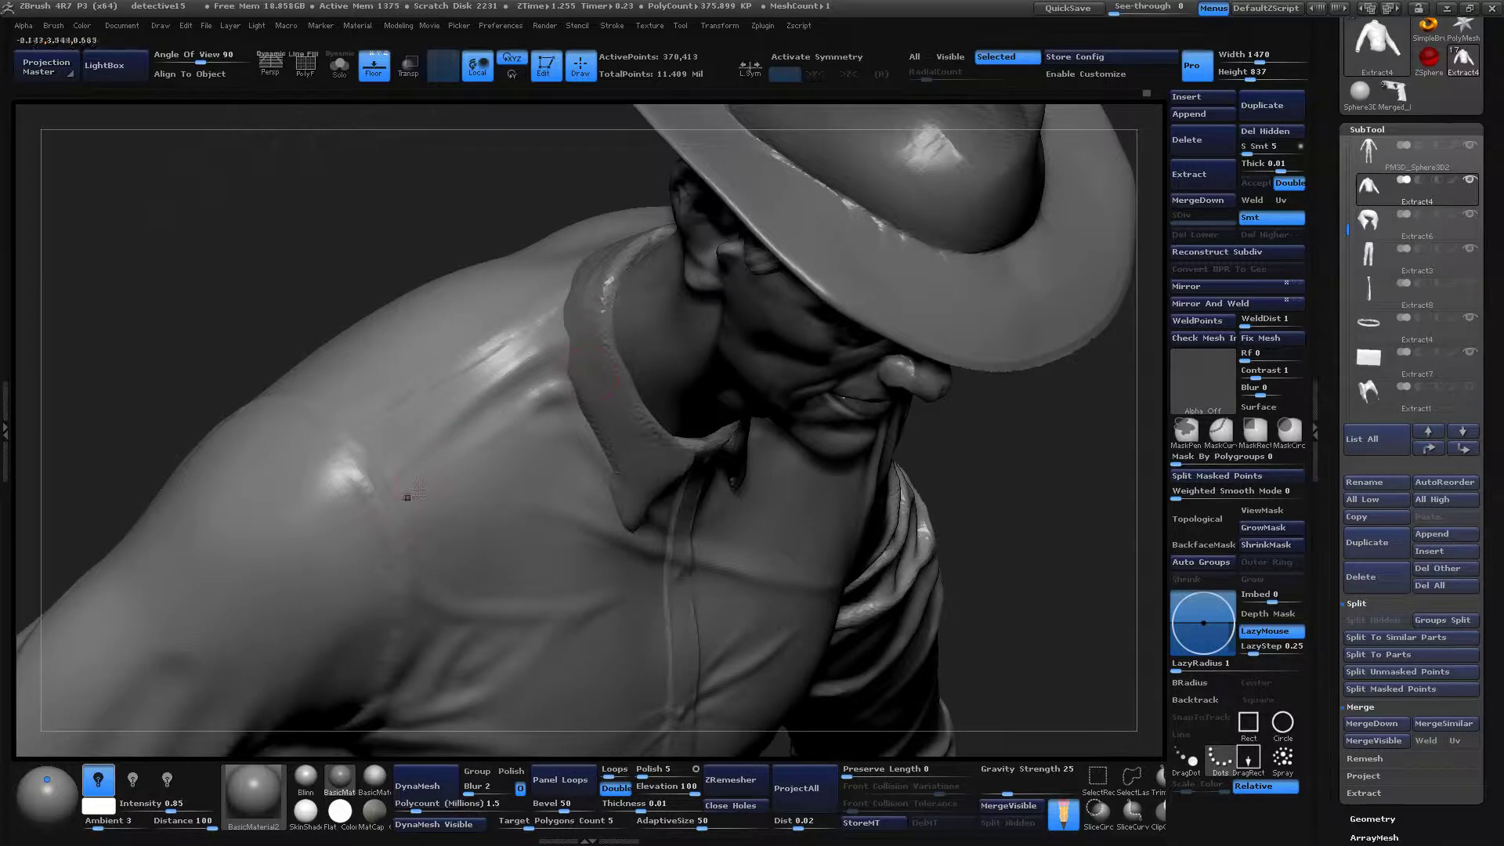
# Smooth the creases on the wearer's right shoulder between the collar and the sleeve seam.
pyautogui.click(1188, 428)
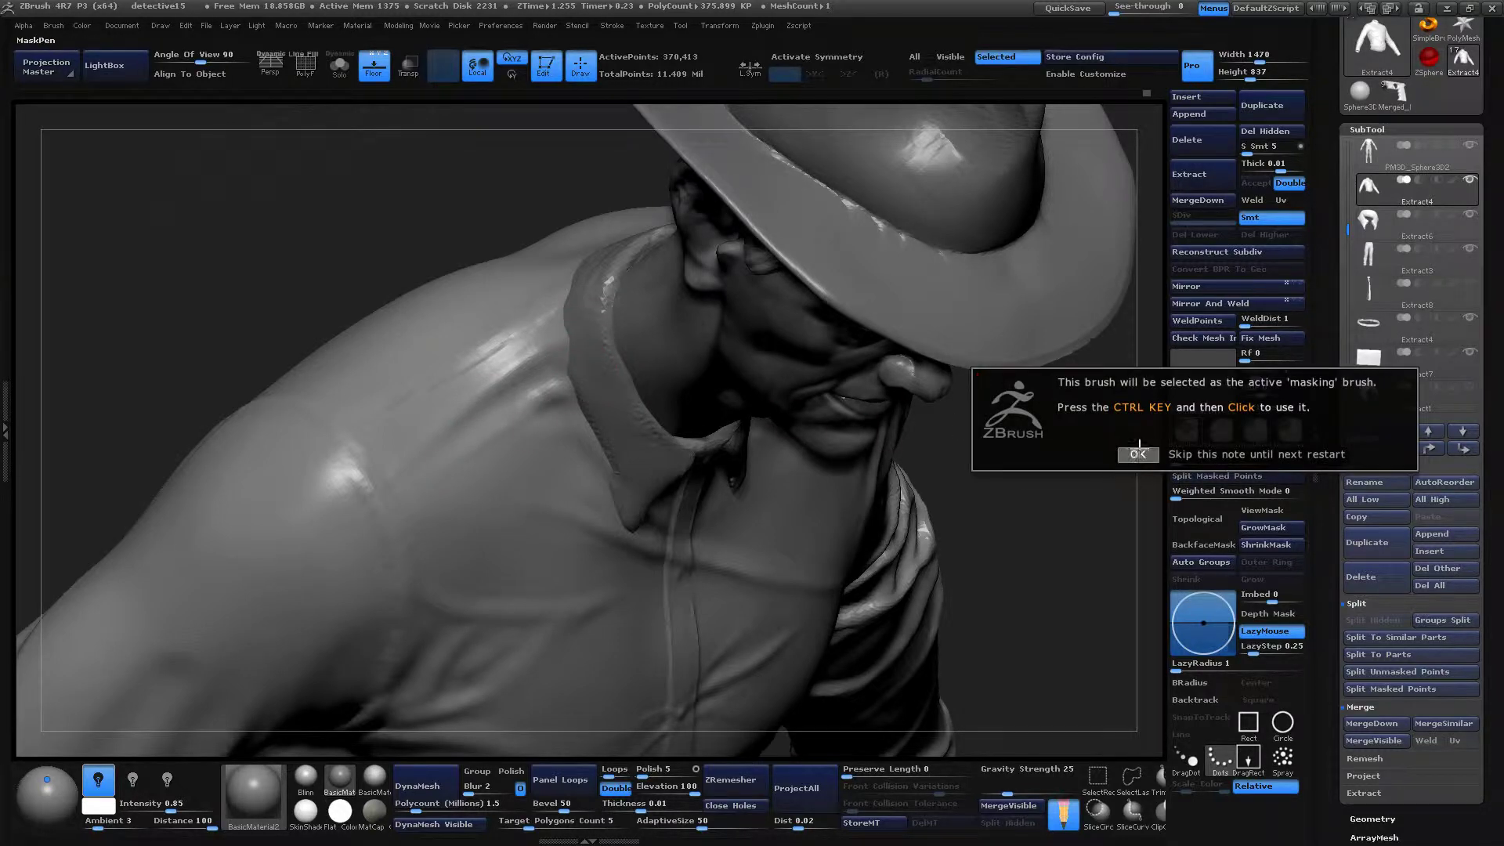
pyautogui.click(1138, 452)
pyautogui.moveTo(1055, 544); pyautogui.dragTo(1102, 390)
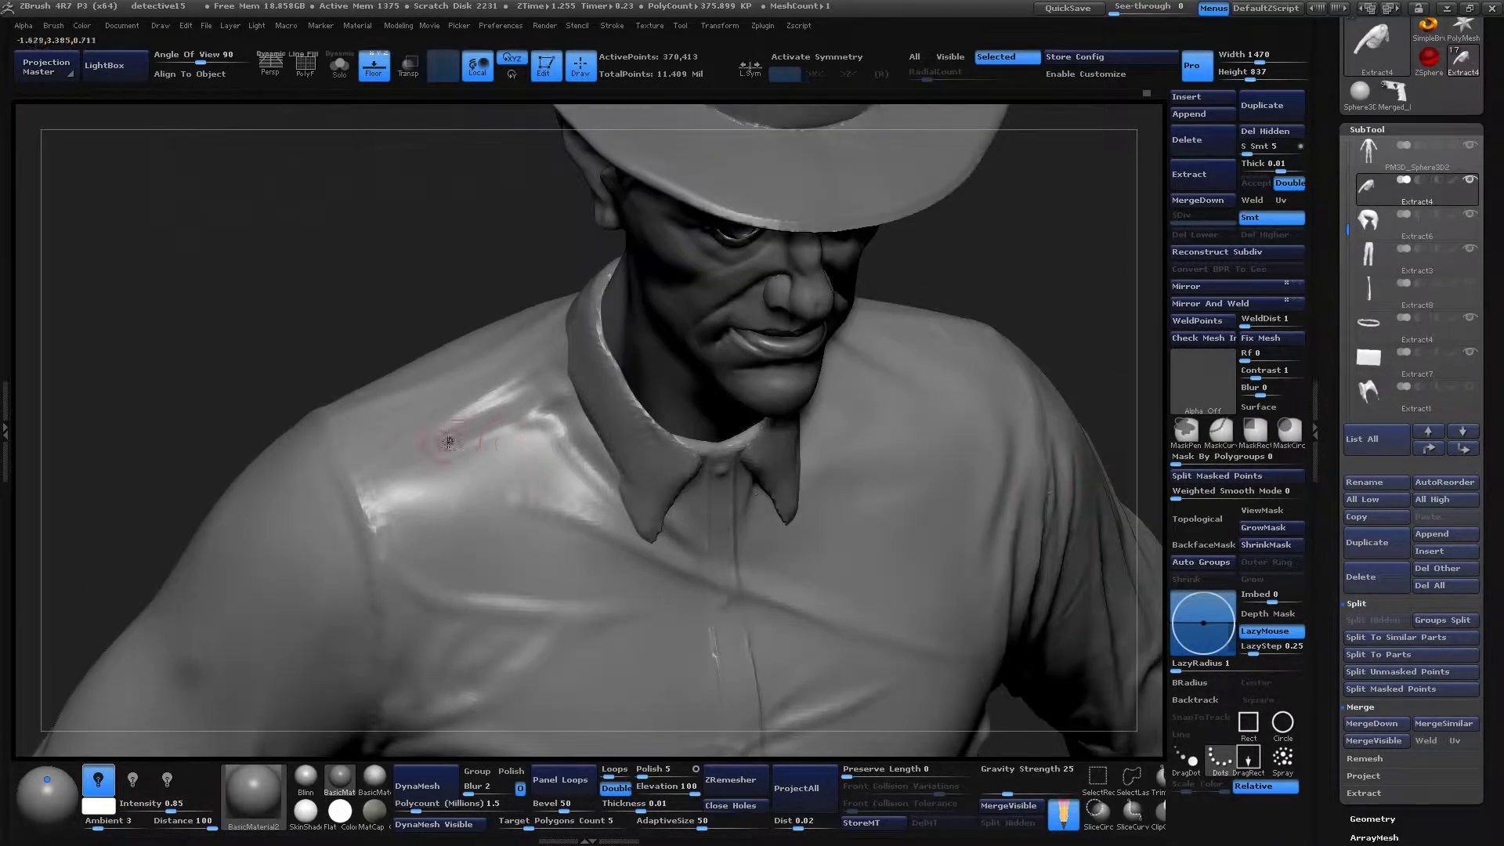
pyautogui.keyDown('shift'); pyautogui.moveTo(414, 459); pyautogui.dragTo(394, 465); pyautogui.keyUp('shift')
pyautogui.keyDown('shift'); pyautogui.moveTo(449, 419); pyautogui.dragTo(521, 426); pyautogui.keyUp('shift')
# Sculpt small folds in the shirt along the outer edge of the collar on the wearer's right side.
pyautogui.moveTo(1042, 297)
pyautogui.mouseDown()
pyautogui.moveTo(1071, 272)
pyautogui.moveTo(1010, 322)
pyautogui.moveTo(913, 343)
pyautogui.mouseUp()
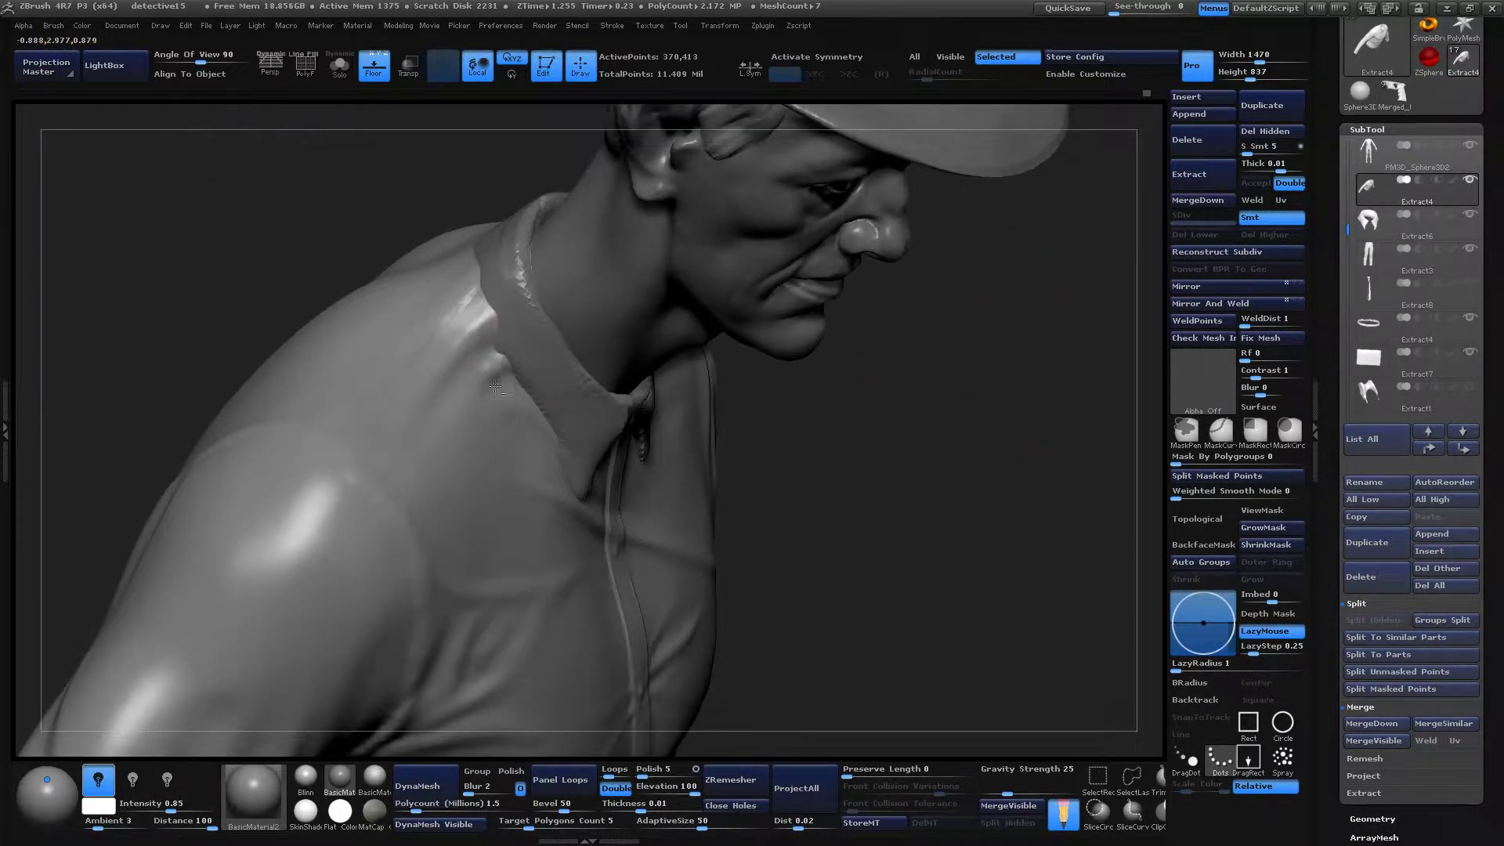
pyautogui.moveTo(495, 386); pyautogui.dragTo(520, 418)
pyautogui.moveTo(974, 423); pyautogui.dragTo(895, 409)
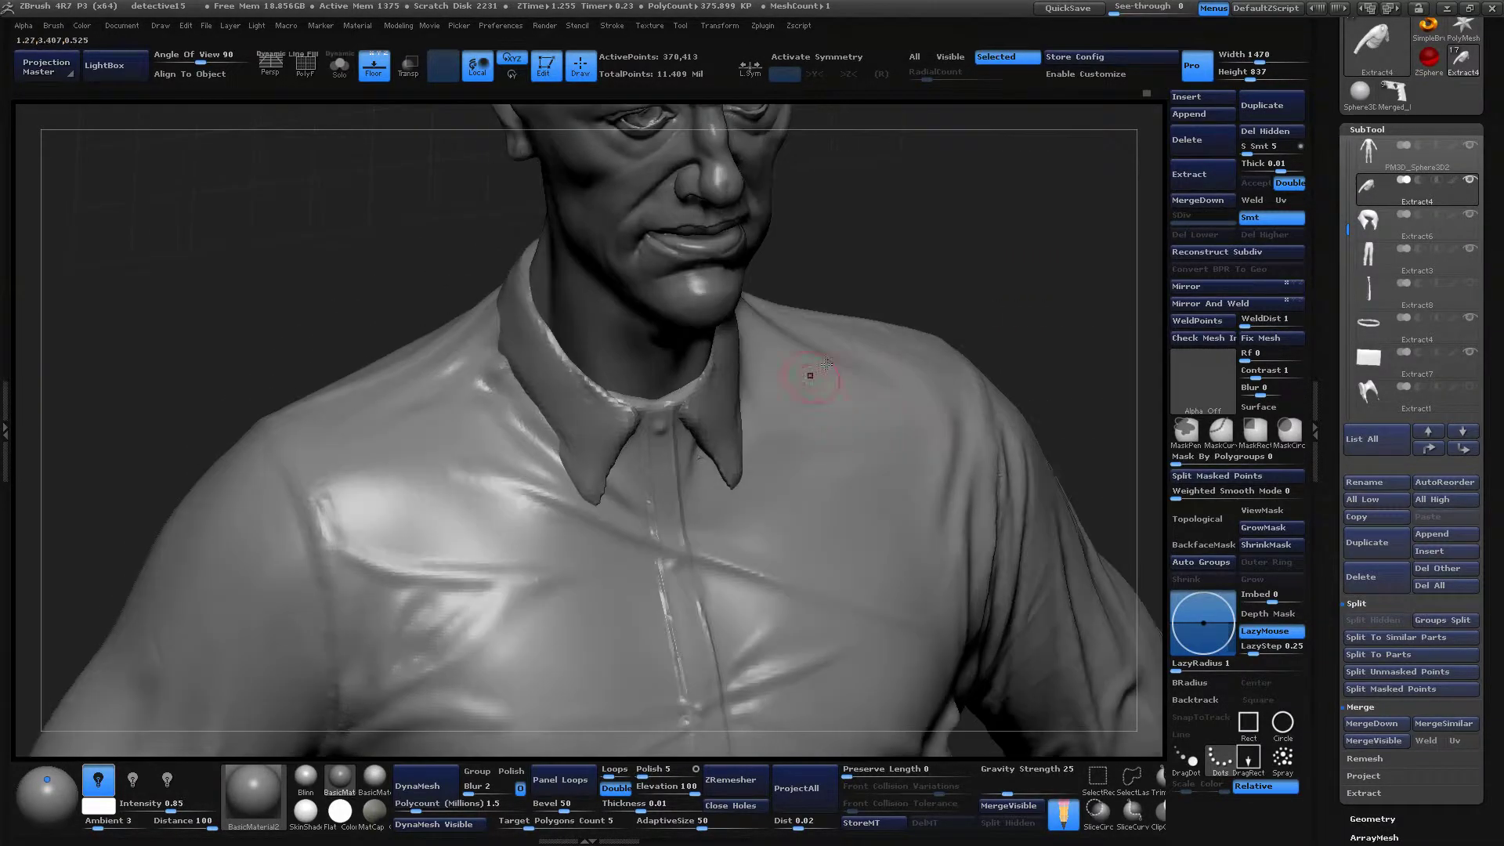
pyautogui.moveTo(1007, 262); pyautogui.dragTo(1011, 340)
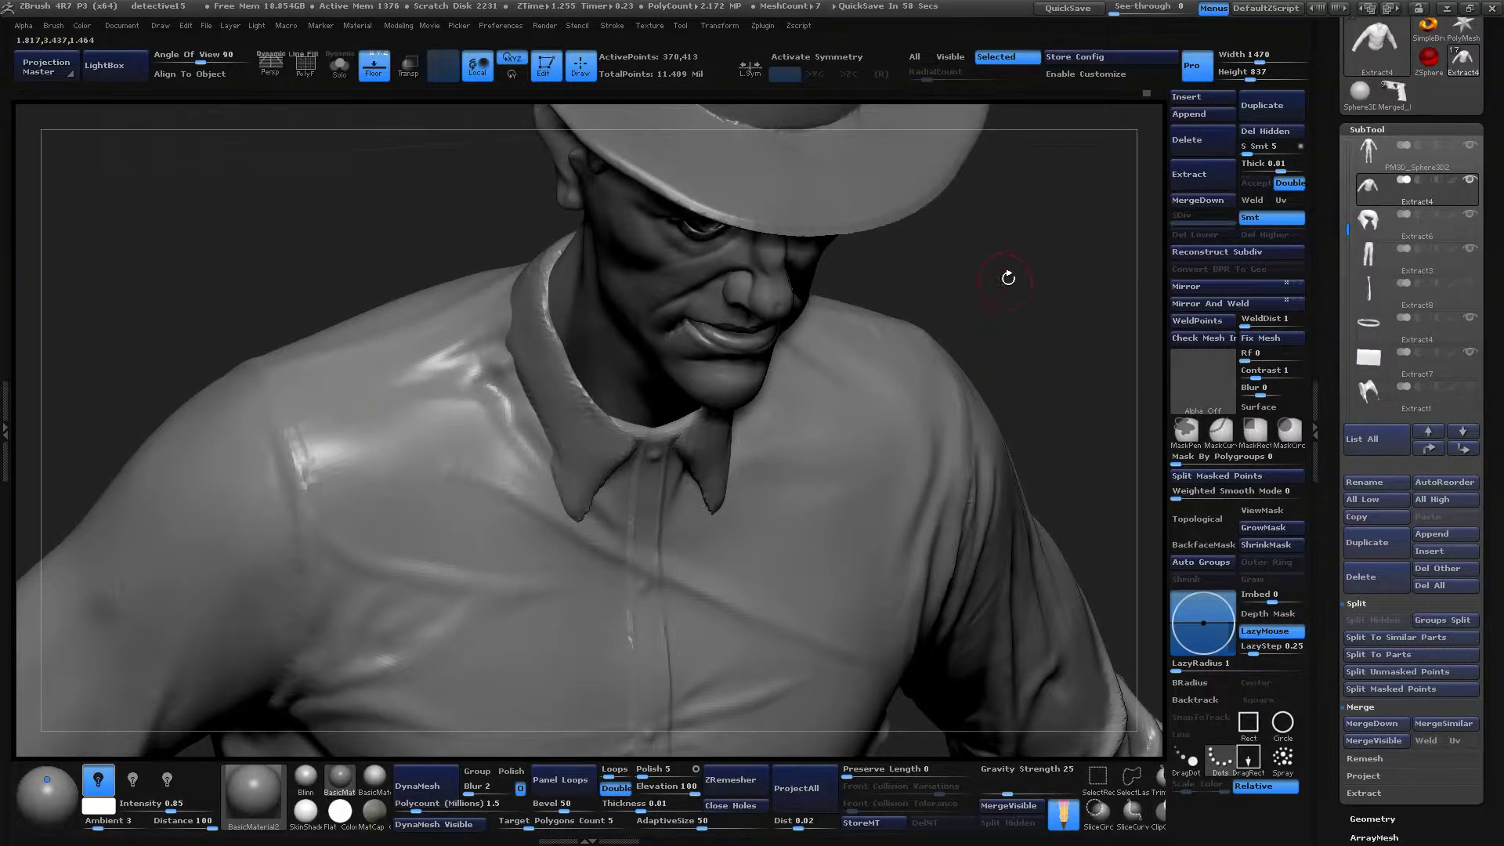
pyautogui.moveTo(1008, 278); pyautogui.dragTo(947, 388)
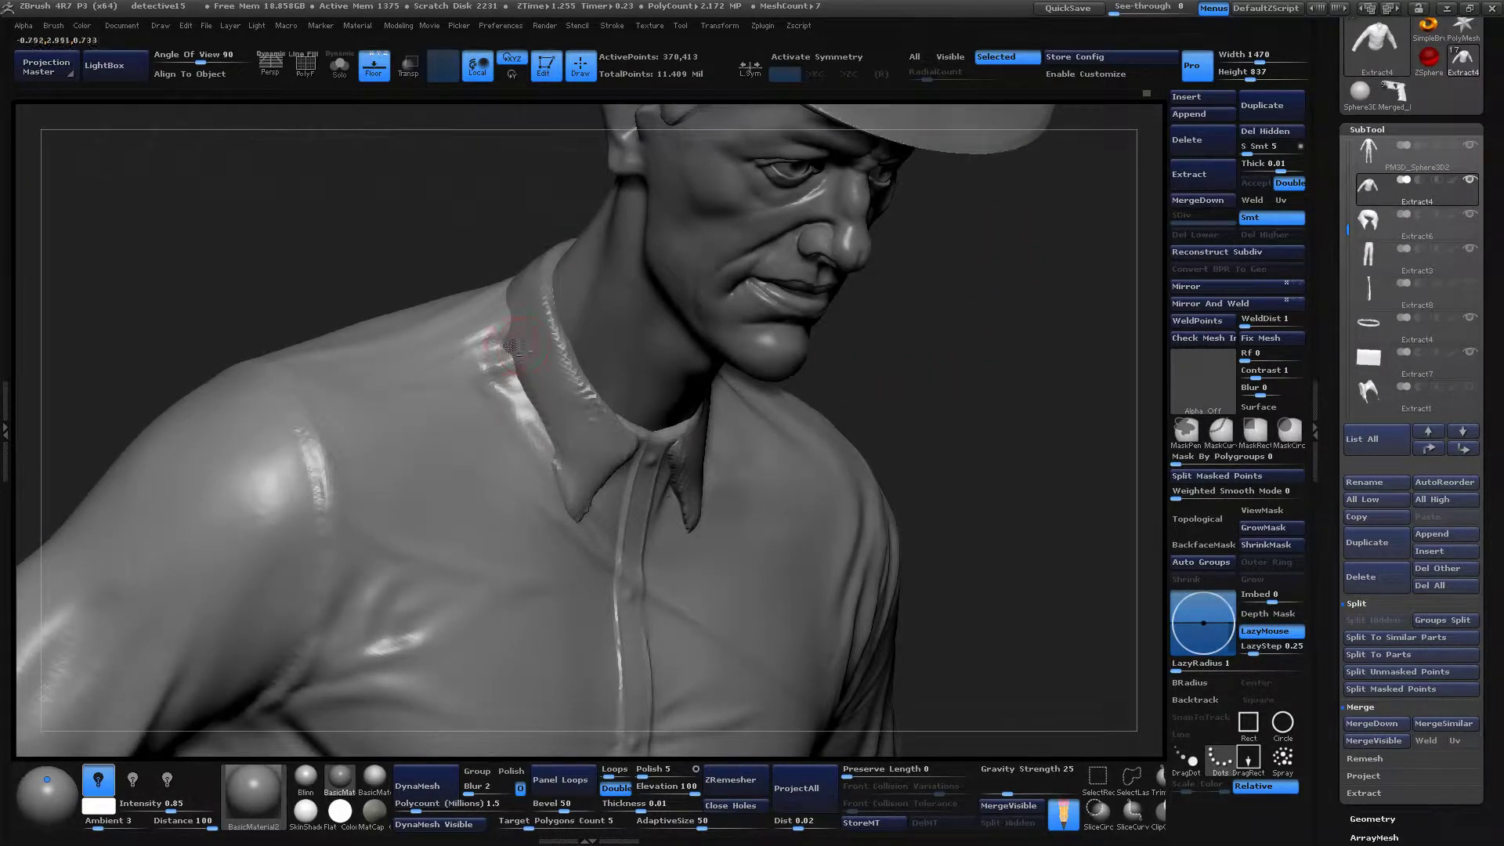
pyautogui.moveTo(511, 346)
pyautogui.mouseDown()
pyautogui.moveTo(502, 368)
pyautogui.moveTo(498, 302)
pyautogui.moveTo(557, 463)
pyautogui.mouseUp()
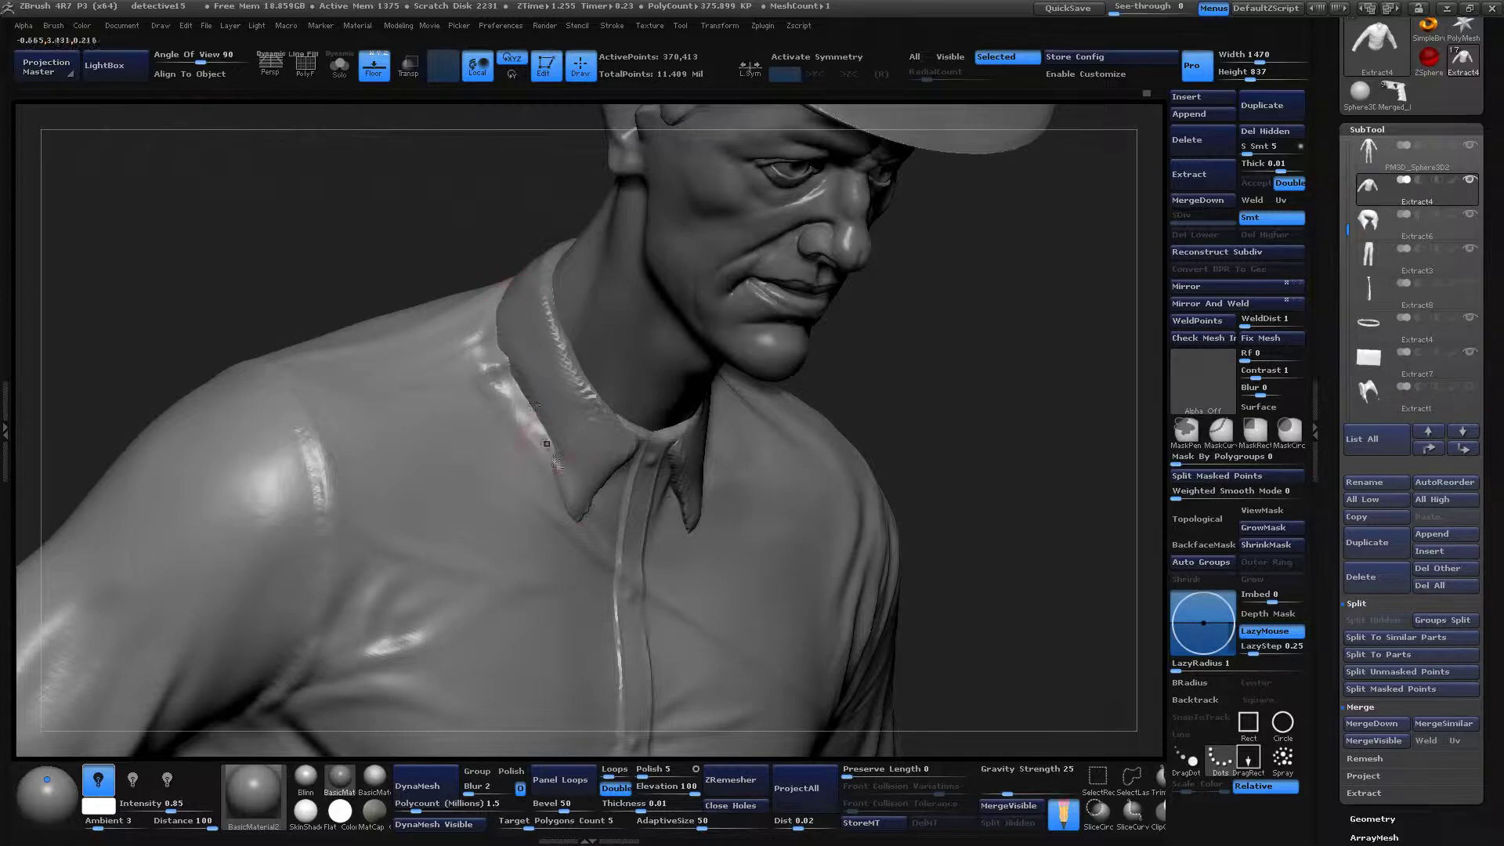
# Refine the short creases radiating from the collar onto the wearer's right shoulder and chest, toggling LazyMouse between strokes.
pyautogui.moveTo(1008, 433); pyautogui.dragTo(1026, 376)
pyautogui.press('l')
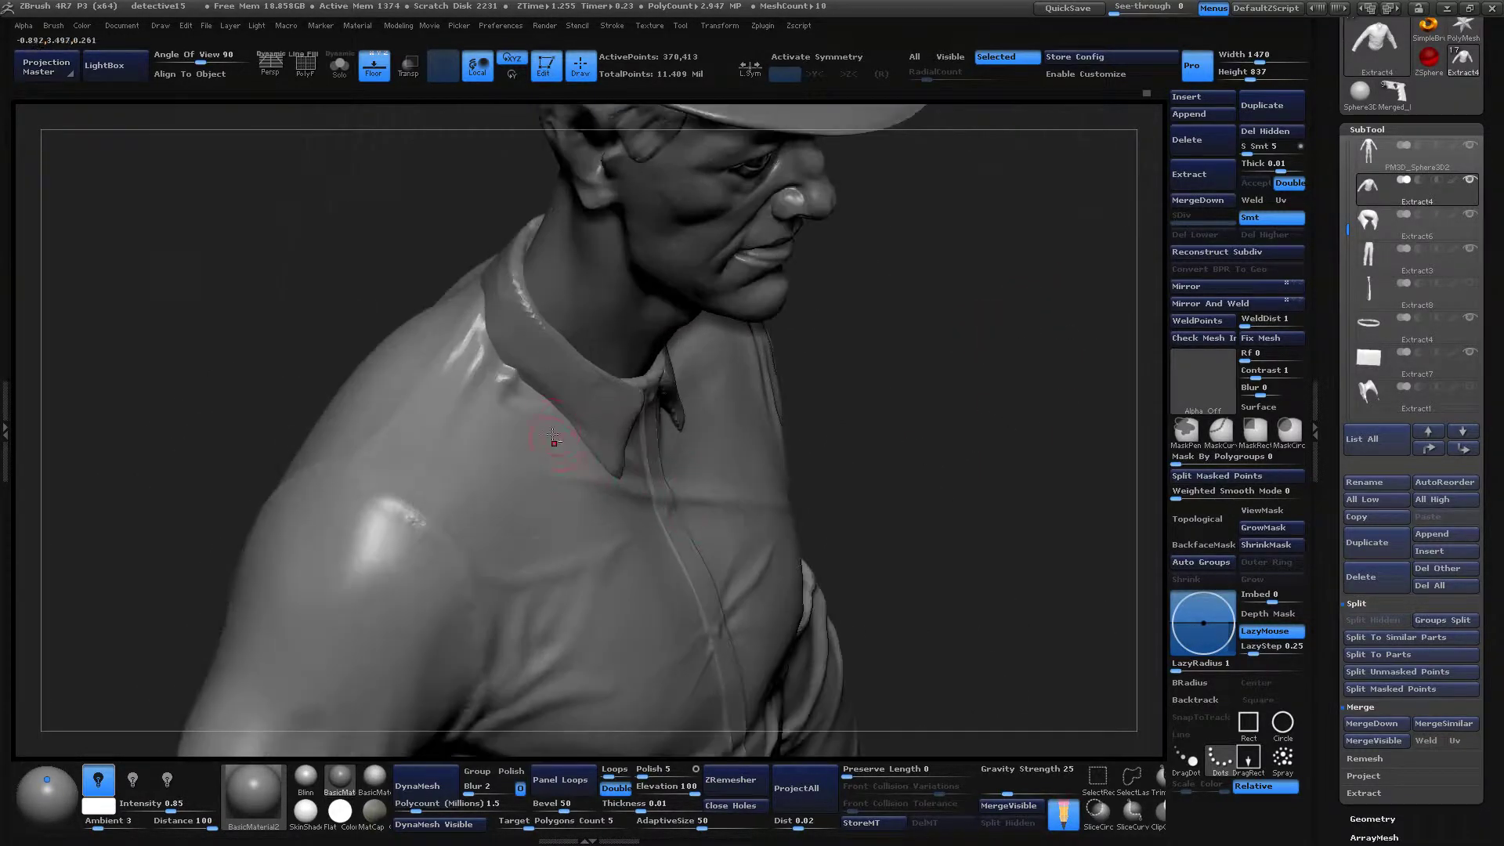
pyautogui.press('l')
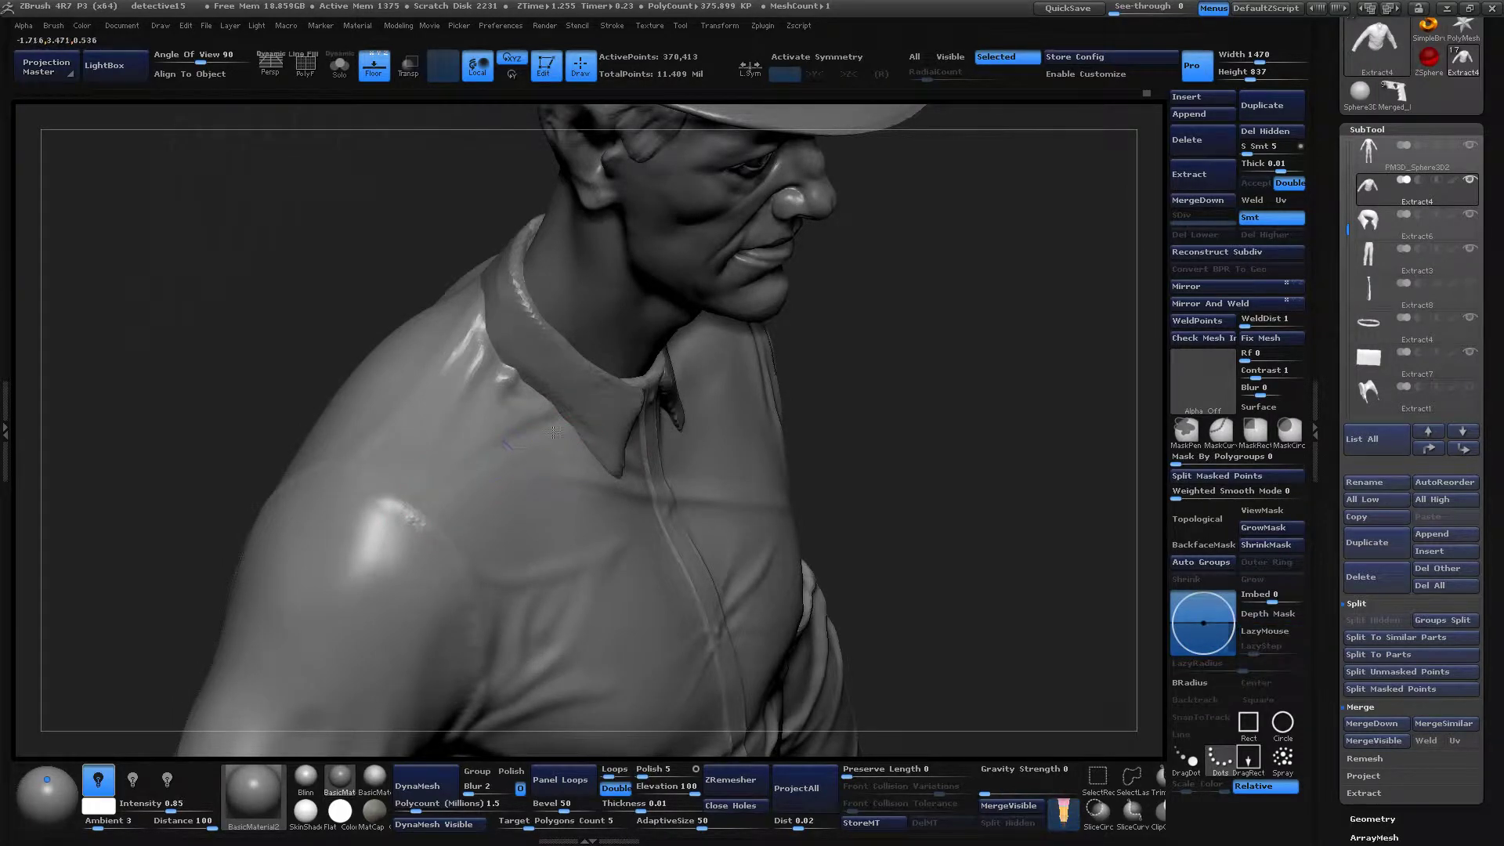
pyautogui.press('l')
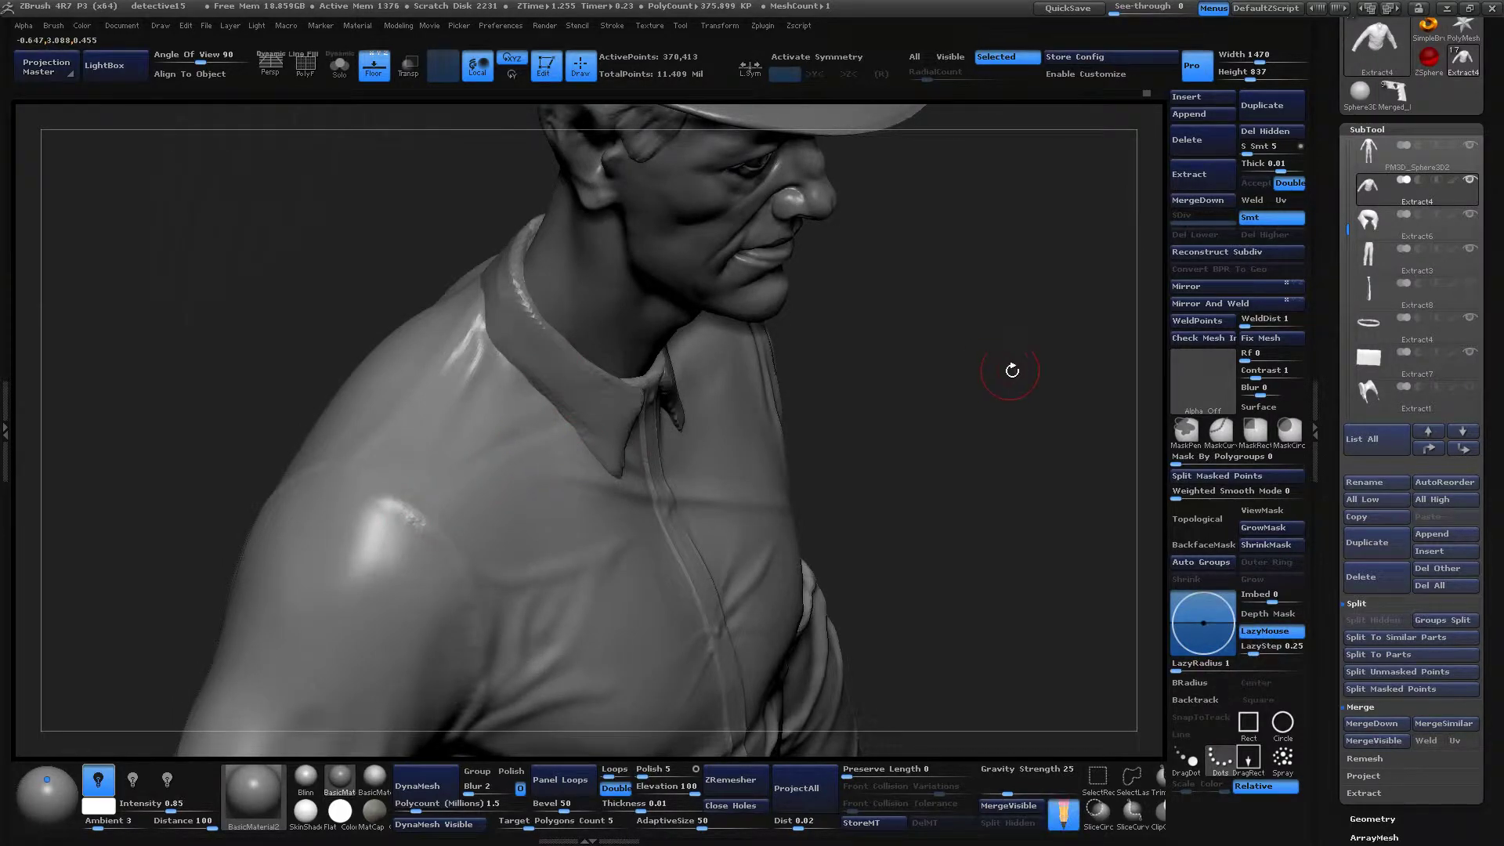
pyautogui.moveTo(1008, 369)
pyautogui.mouseDown()
pyautogui.moveTo(964, 237)
pyautogui.moveTo(976, 249)
pyautogui.mouseUp()
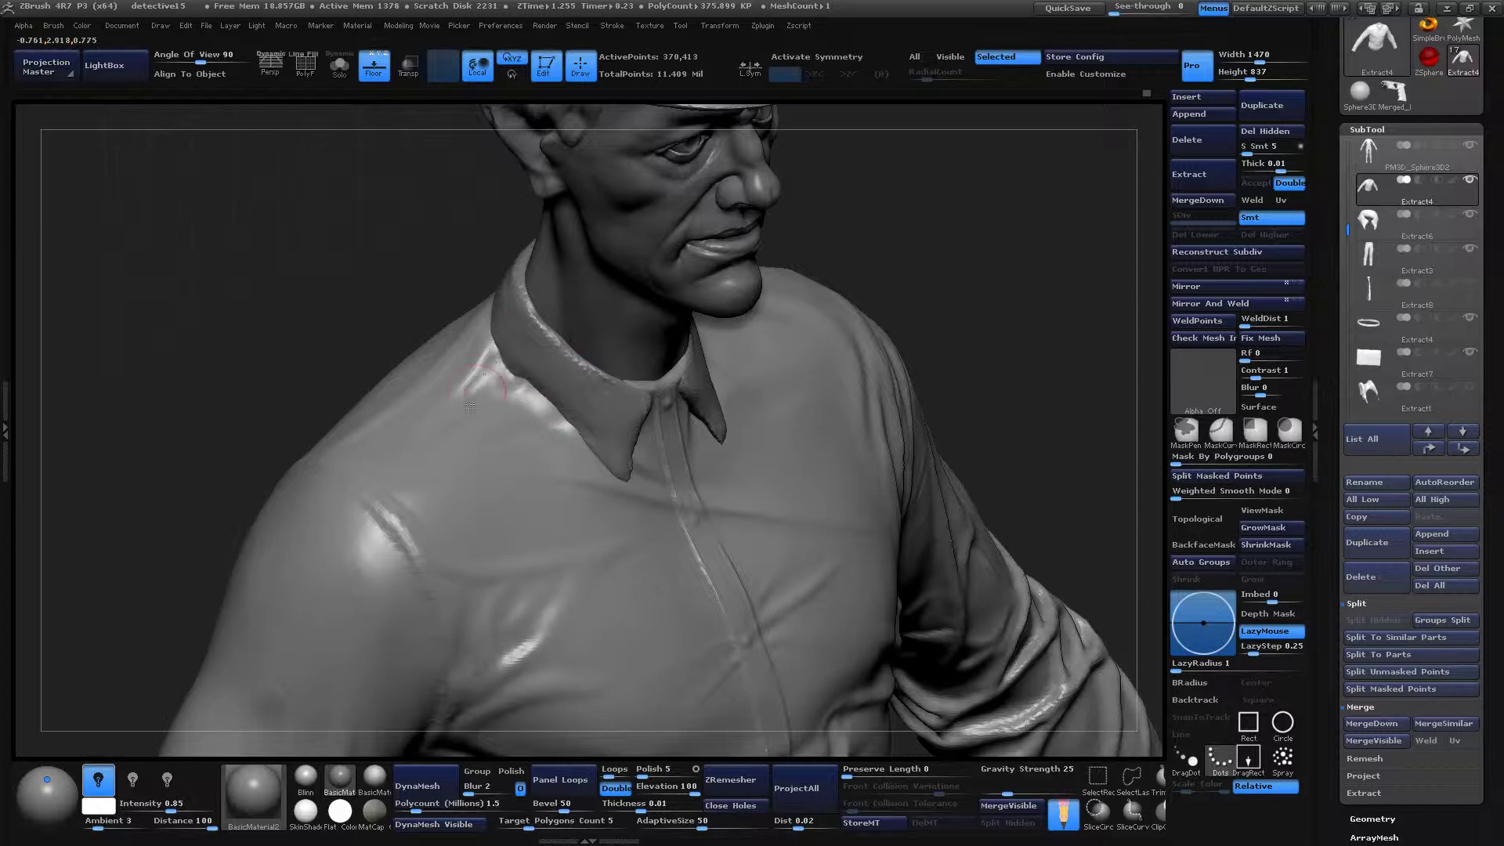
# Smooth the crease beside the collar on the wearer's right shoulder.
pyautogui.moveTo(496, 371)
pyautogui.keyDown('shift'); pyautogui.mouseDown()
pyautogui.moveTo(481, 350)
pyautogui.moveTo(489, 362)
pyautogui.mouseUp(); pyautogui.keyUp('shift')
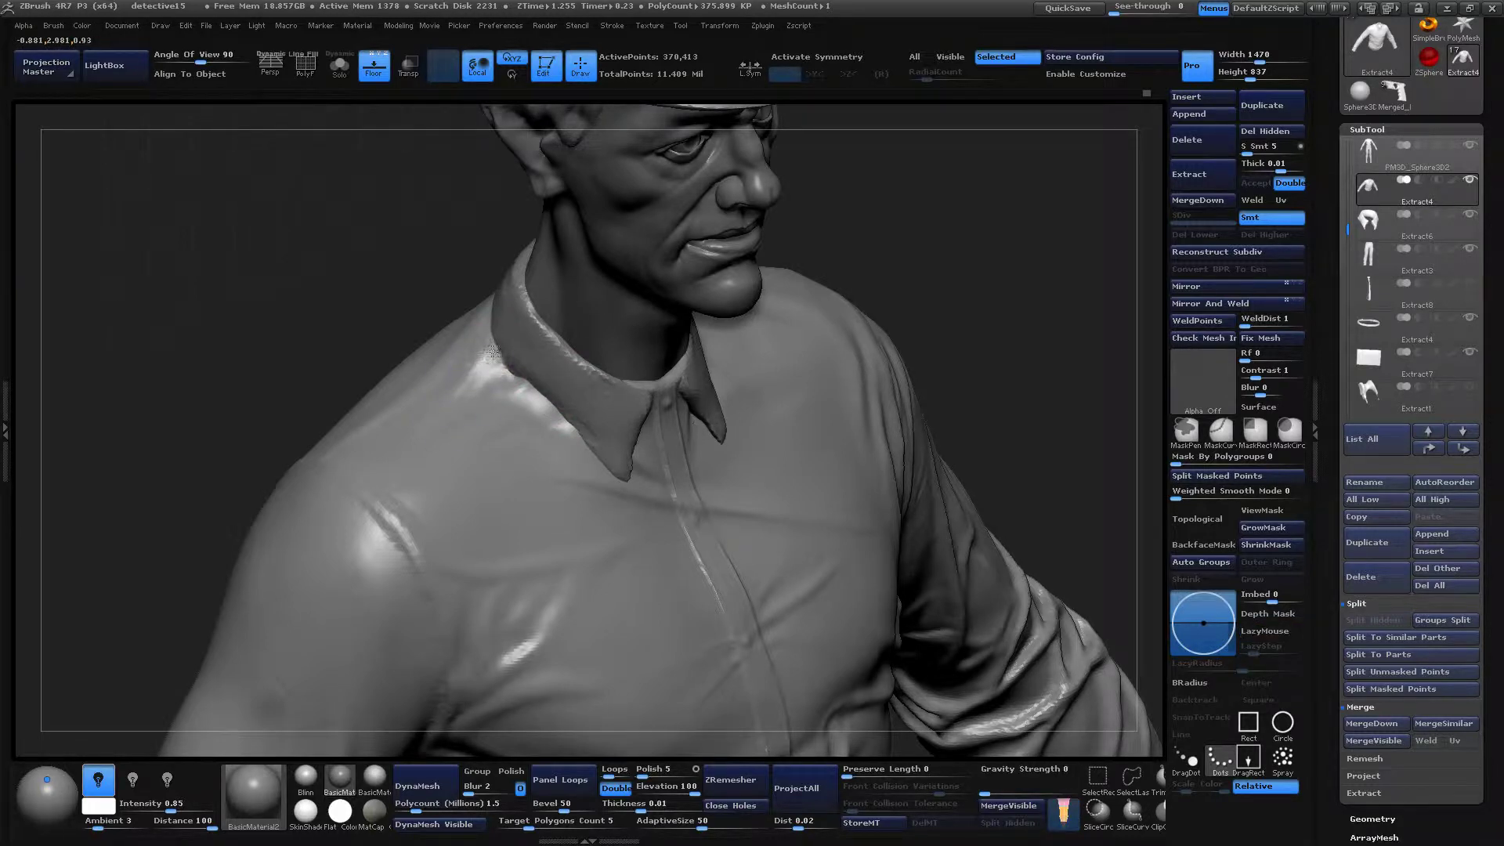
pyautogui.moveTo(936, 258); pyautogui.dragTo(1018, 260)
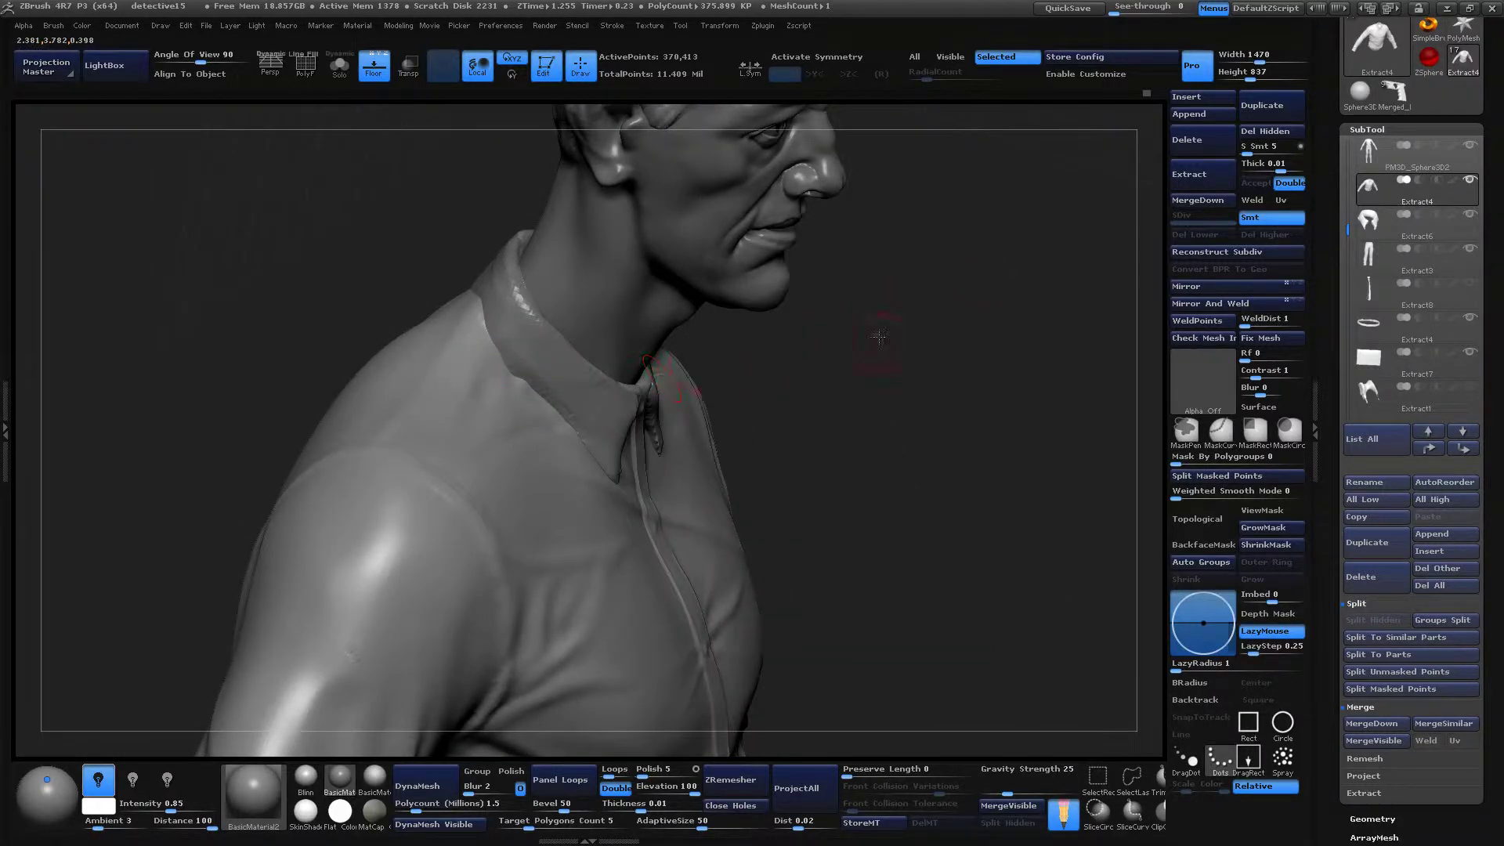
pyautogui.moveTo(880, 336); pyautogui.dragTo(892, 337)
pyautogui.moveTo(976, 379); pyautogui.dragTo(928, 307)
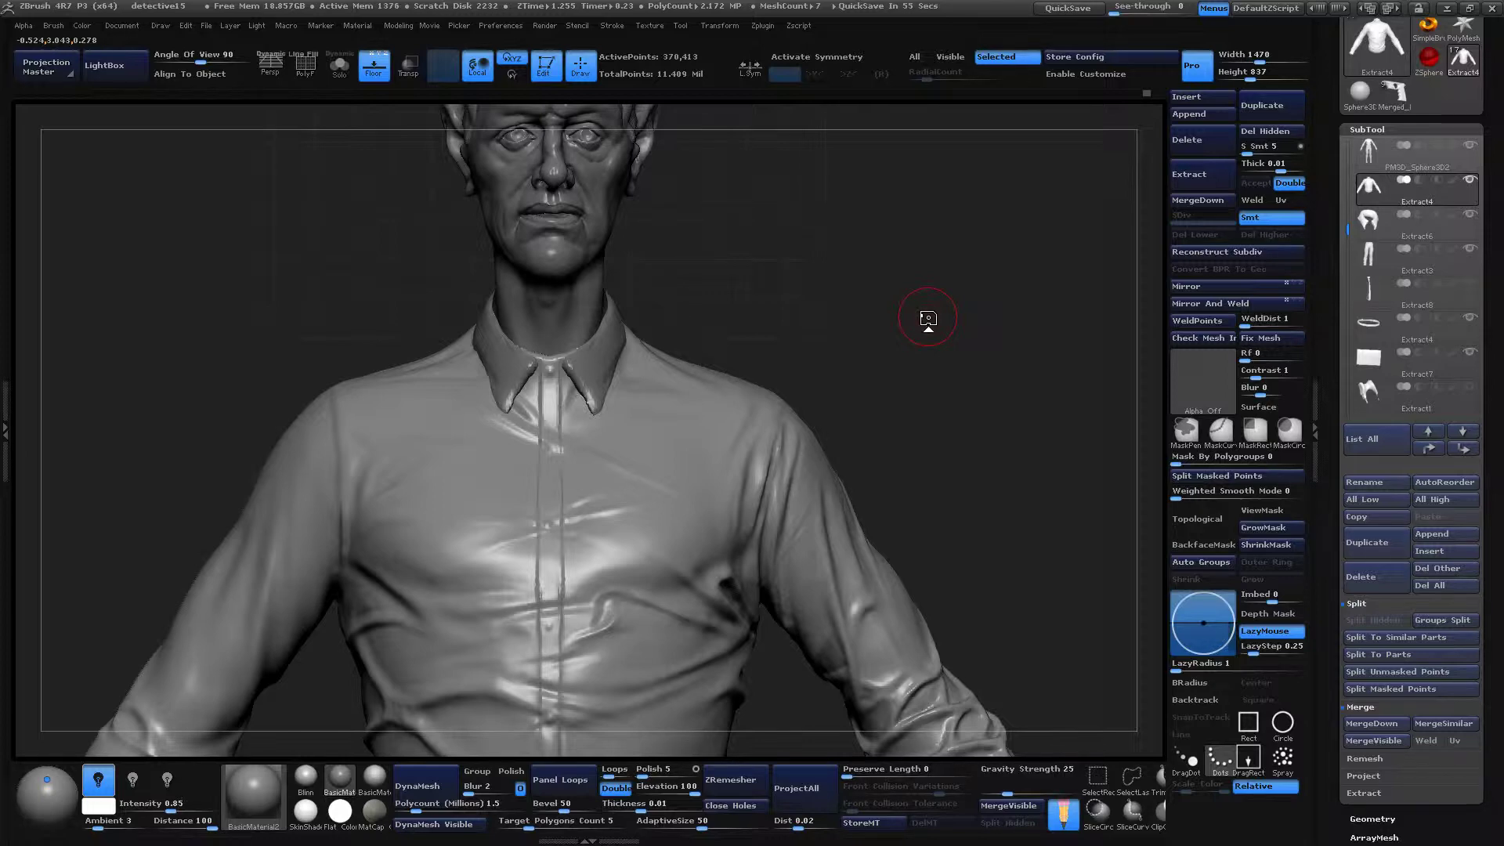
# Sculpt small tension folds radiating from the side and back of the collar onto the wearer's right shoulder.
pyautogui.moveTo(929, 318)
pyautogui.mouseDown()
pyautogui.moveTo(950, 337)
pyautogui.moveTo(910, 345)
pyautogui.mouseUp()
pyautogui.moveTo(644, 369)
pyautogui.mouseDown()
pyautogui.moveTo(639, 420)
pyautogui.moveTo(658, 384)
pyautogui.mouseUp()
pyautogui.moveTo(845, 283); pyautogui.dragTo(939, 385)
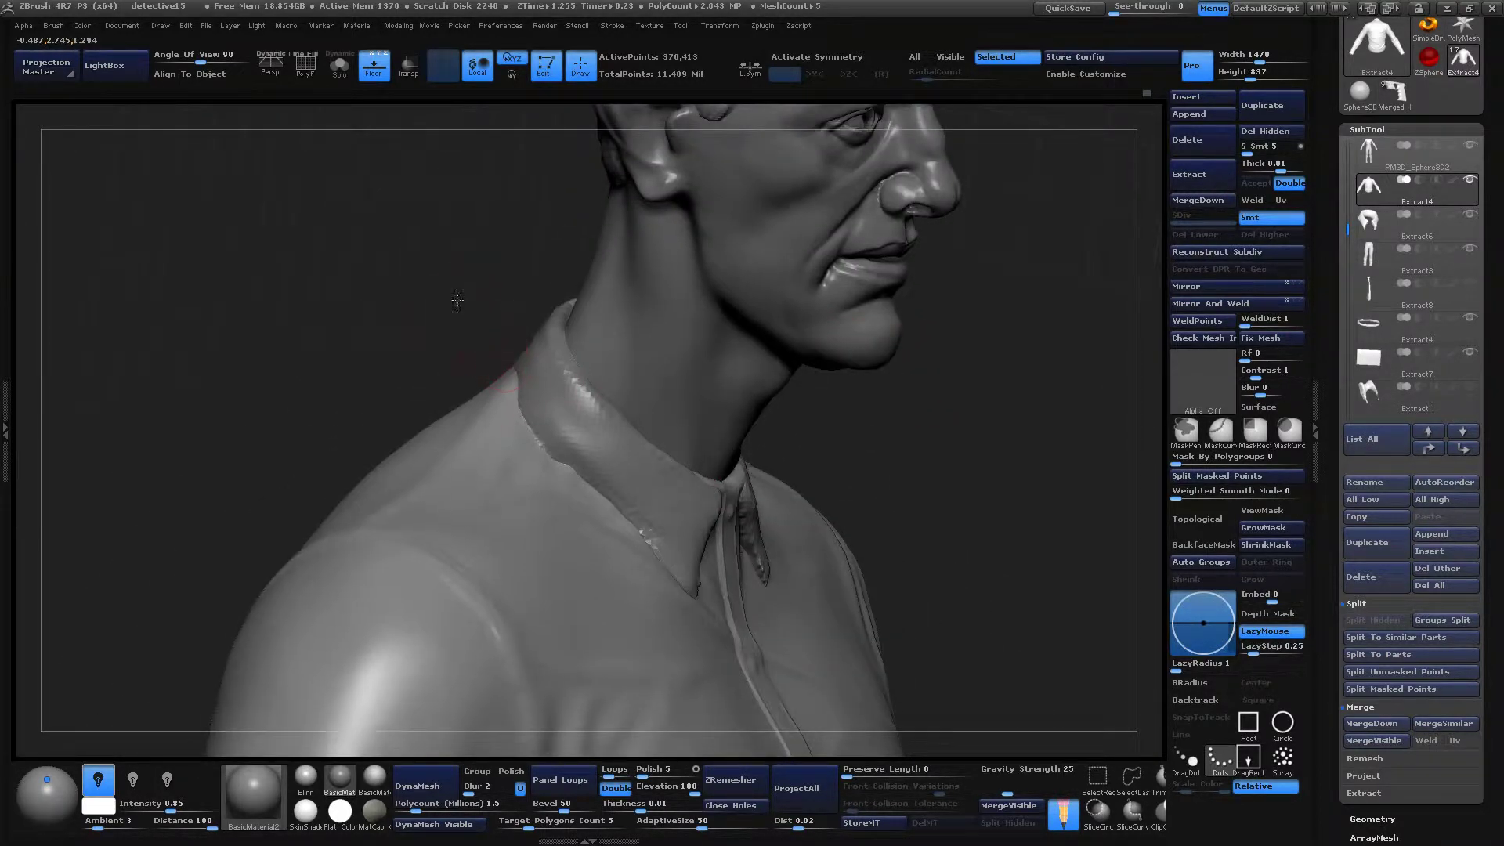
pyautogui.moveTo(457, 304); pyautogui.dragTo(533, 362)
pyautogui.moveTo(680, 485)
pyautogui.mouseDown()
pyautogui.moveTo(709, 533)
pyautogui.moveTo(674, 545)
pyautogui.mouseUp()
pyautogui.moveTo(891, 605); pyautogui.dragTo(930, 702)
pyautogui.moveTo(561, 262); pyautogui.dragTo(603, 392)
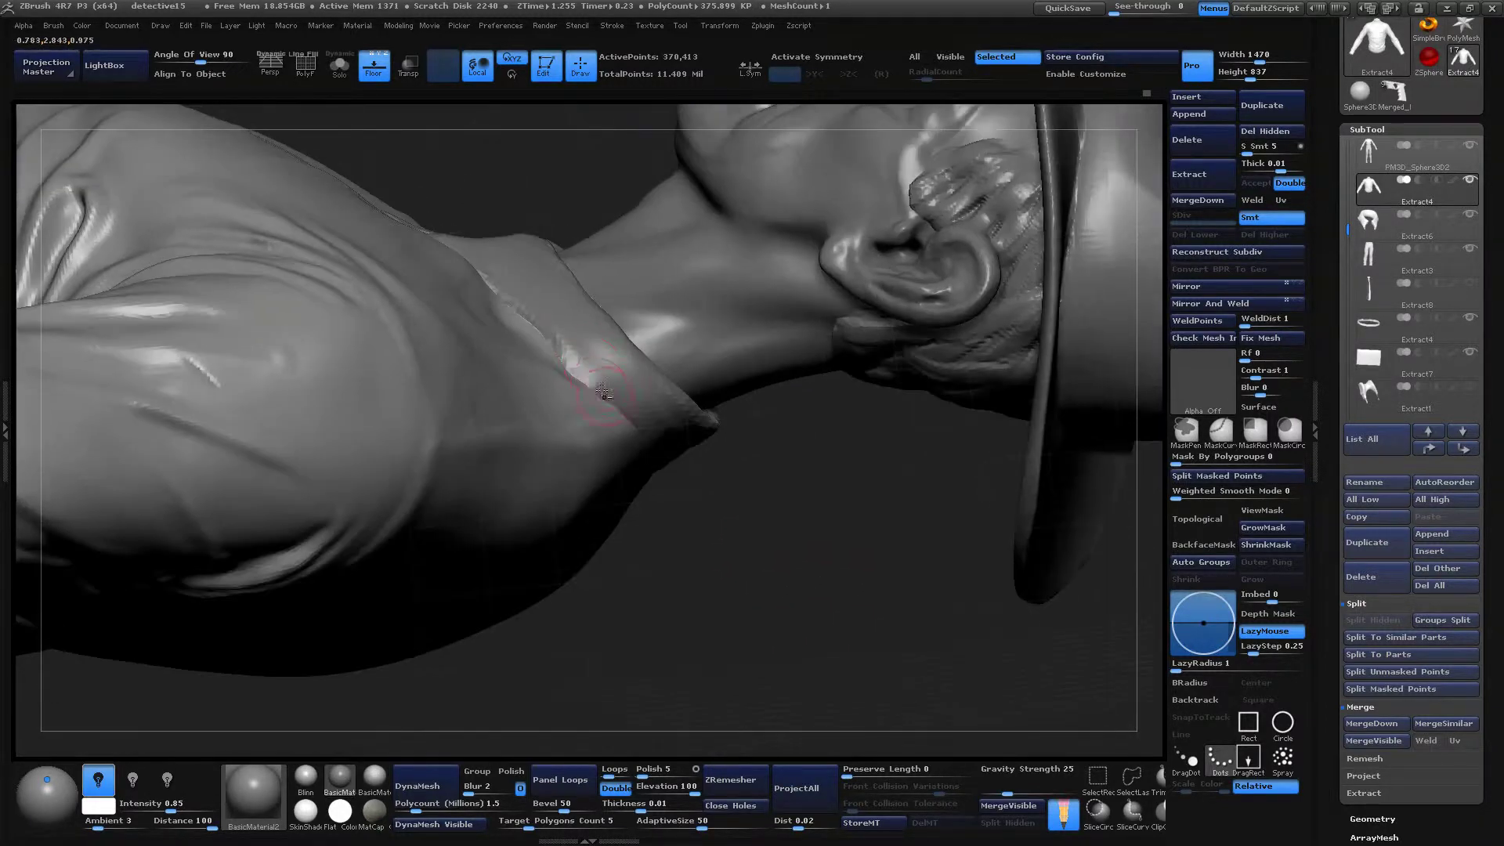
pyautogui.moveTo(757, 569); pyautogui.dragTo(706, 666)
pyautogui.moveTo(439, 235)
pyautogui.mouseDown()
pyautogui.moveTo(427, 227)
pyautogui.moveTo(486, 157)
pyautogui.mouseUp()
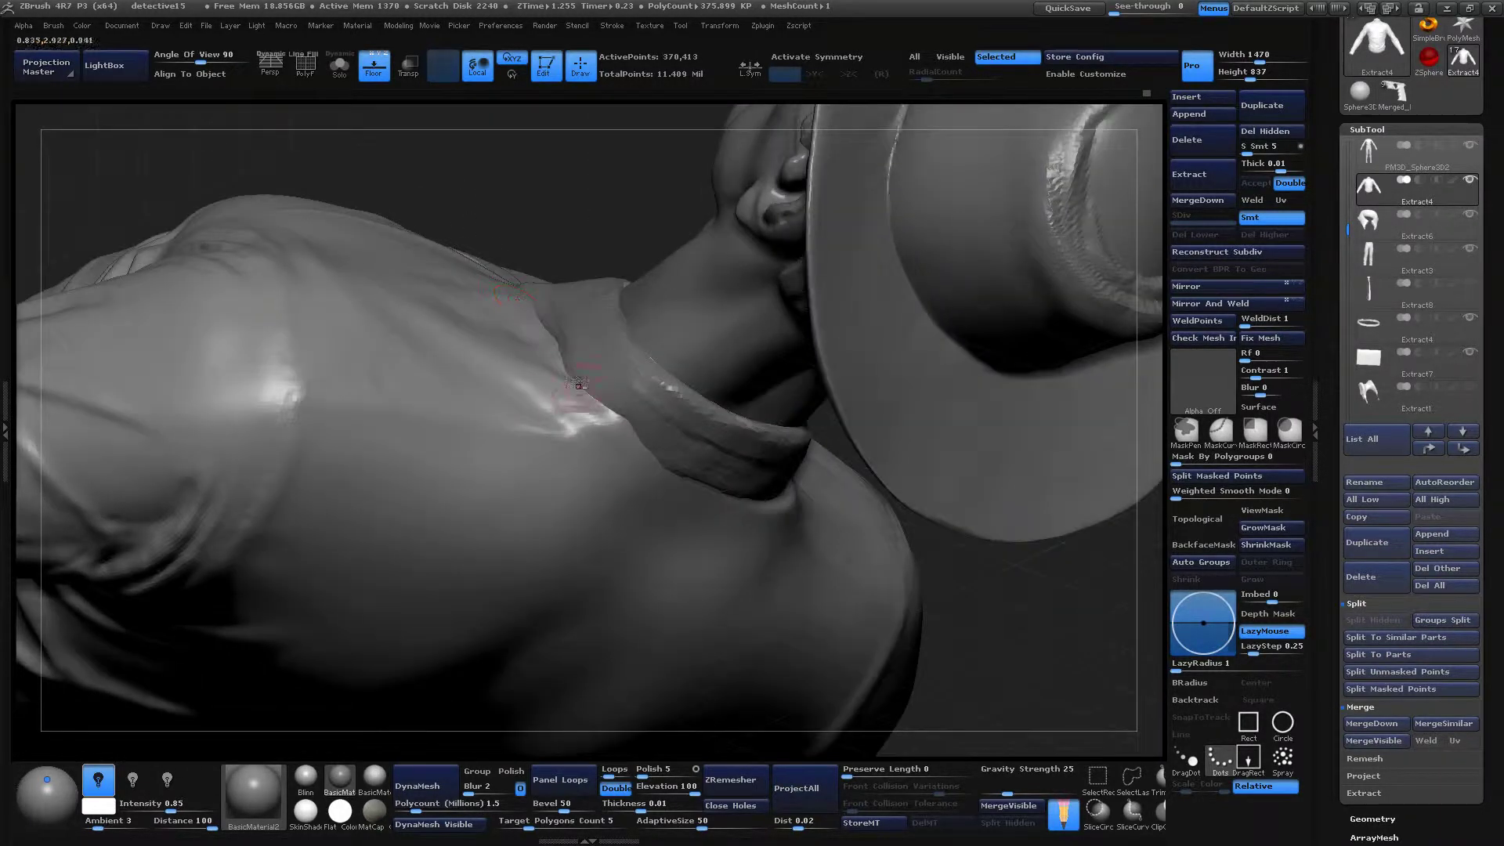
pyautogui.moveTo(581, 386)
pyautogui.mouseDown()
pyautogui.moveTo(631, 450)
pyautogui.moveTo(597, 419)
pyautogui.mouseUp()
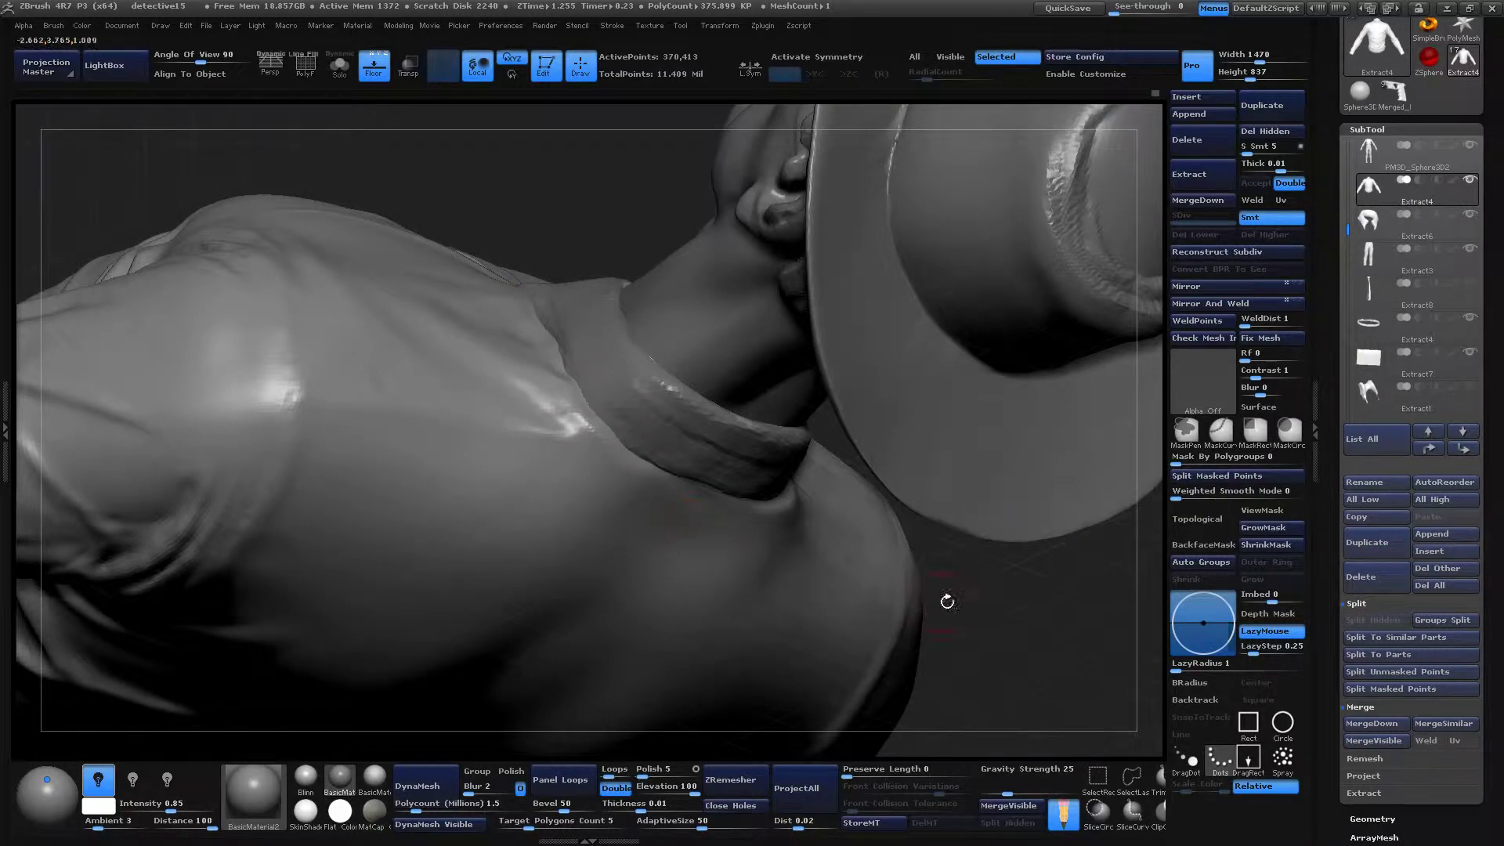
# Refine the short folds in the shirt just below the collar's outer edge on the wearer's right side.
pyautogui.moveTo(947, 601); pyautogui.dragTo(955, 357)
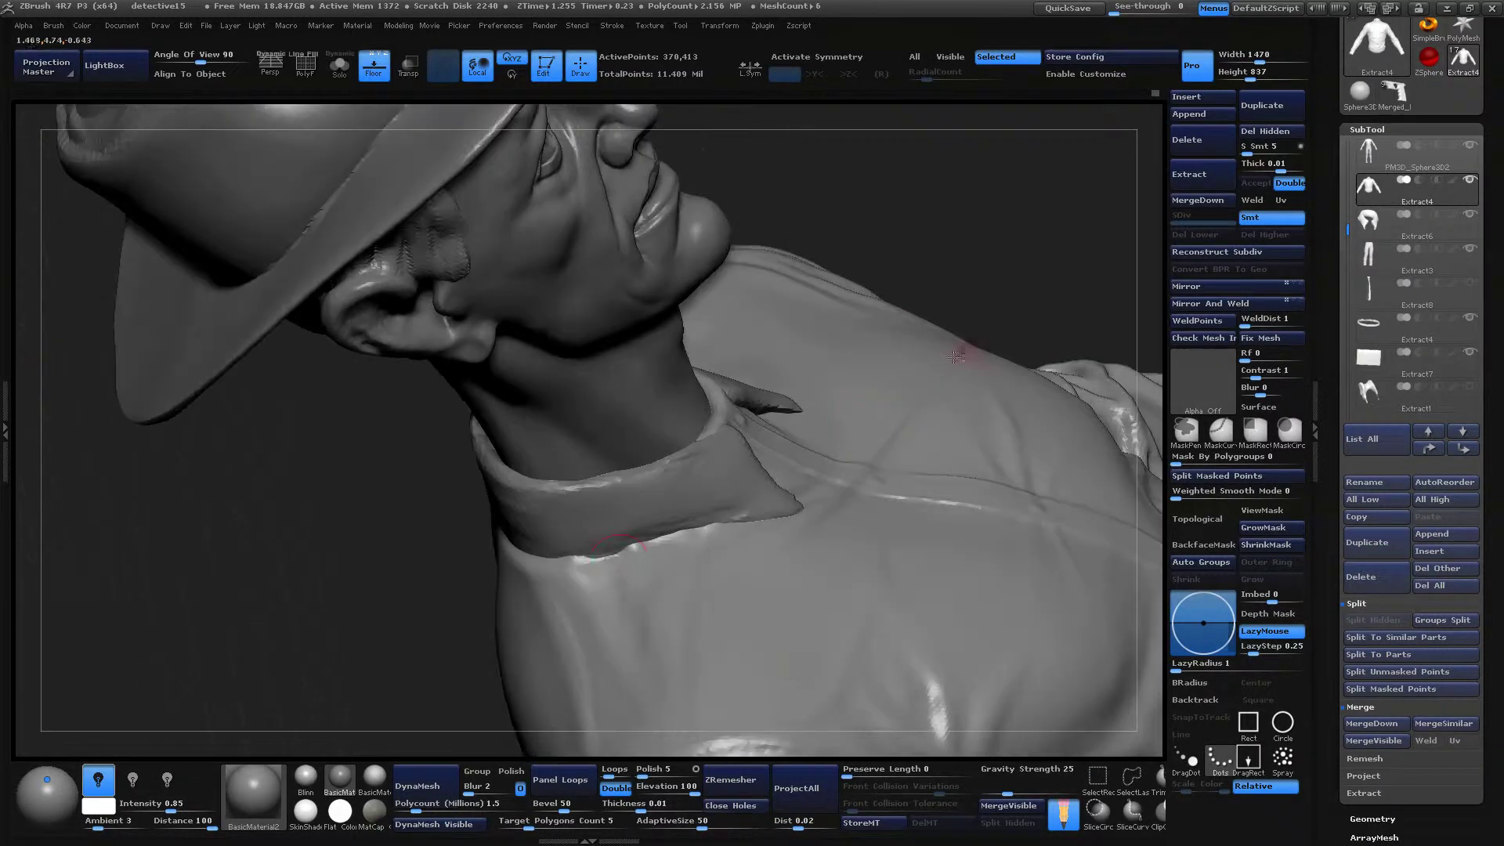
pyautogui.moveTo(566, 576); pyautogui.dragTo(565, 566)
pyautogui.moveTo(932, 169)
pyautogui.mouseDown()
pyautogui.moveTo(917, 173)
pyautogui.moveTo(857, 470)
pyautogui.moveTo(732, 517)
pyautogui.mouseUp()
pyautogui.moveTo(548, 570); pyautogui.dragTo(487, 549)
pyautogui.moveTo(856, 531); pyautogui.dragTo(865, 387)
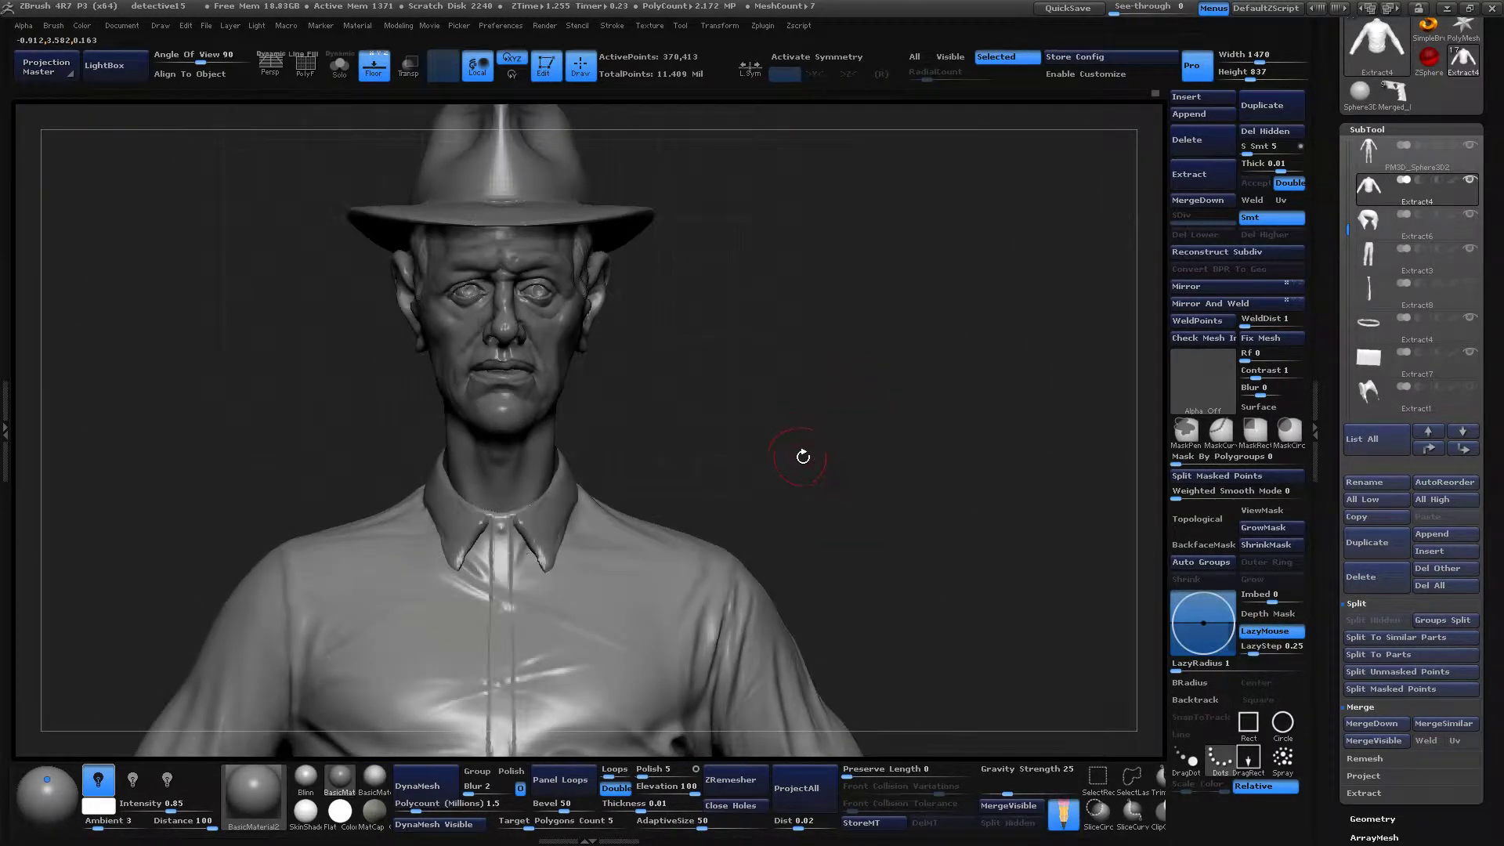
# Switch to another brush, turn on X symmetry and adjust the shirt where it meets the collar on both shoulders.
pyautogui.press('b')
pyautogui.click(771, 114)
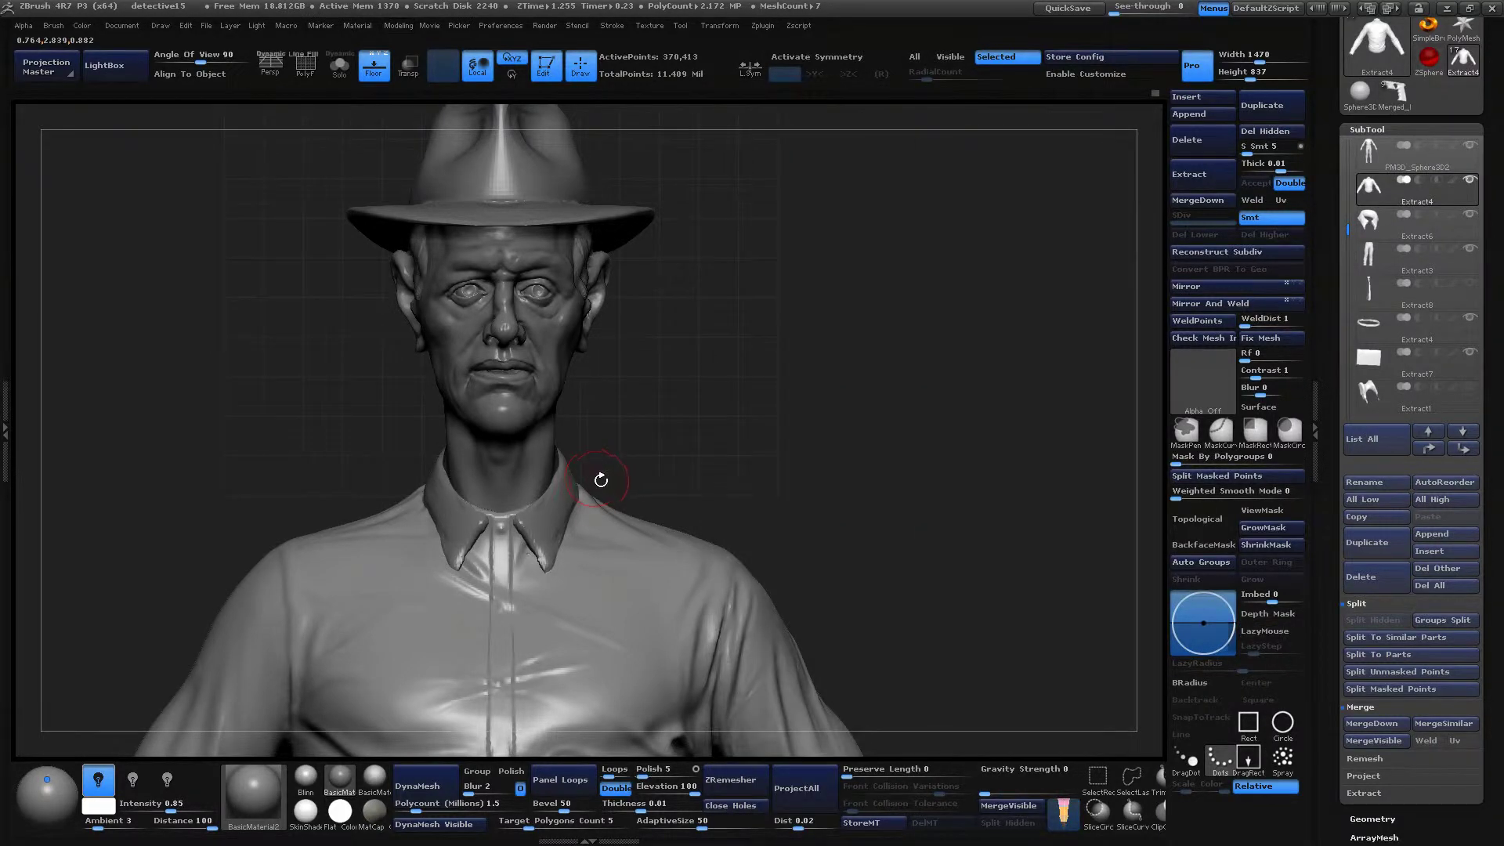
pyautogui.press('space')
pyautogui.moveTo(598, 479); pyautogui.dragTo(612, 481)
pyautogui.press('x')
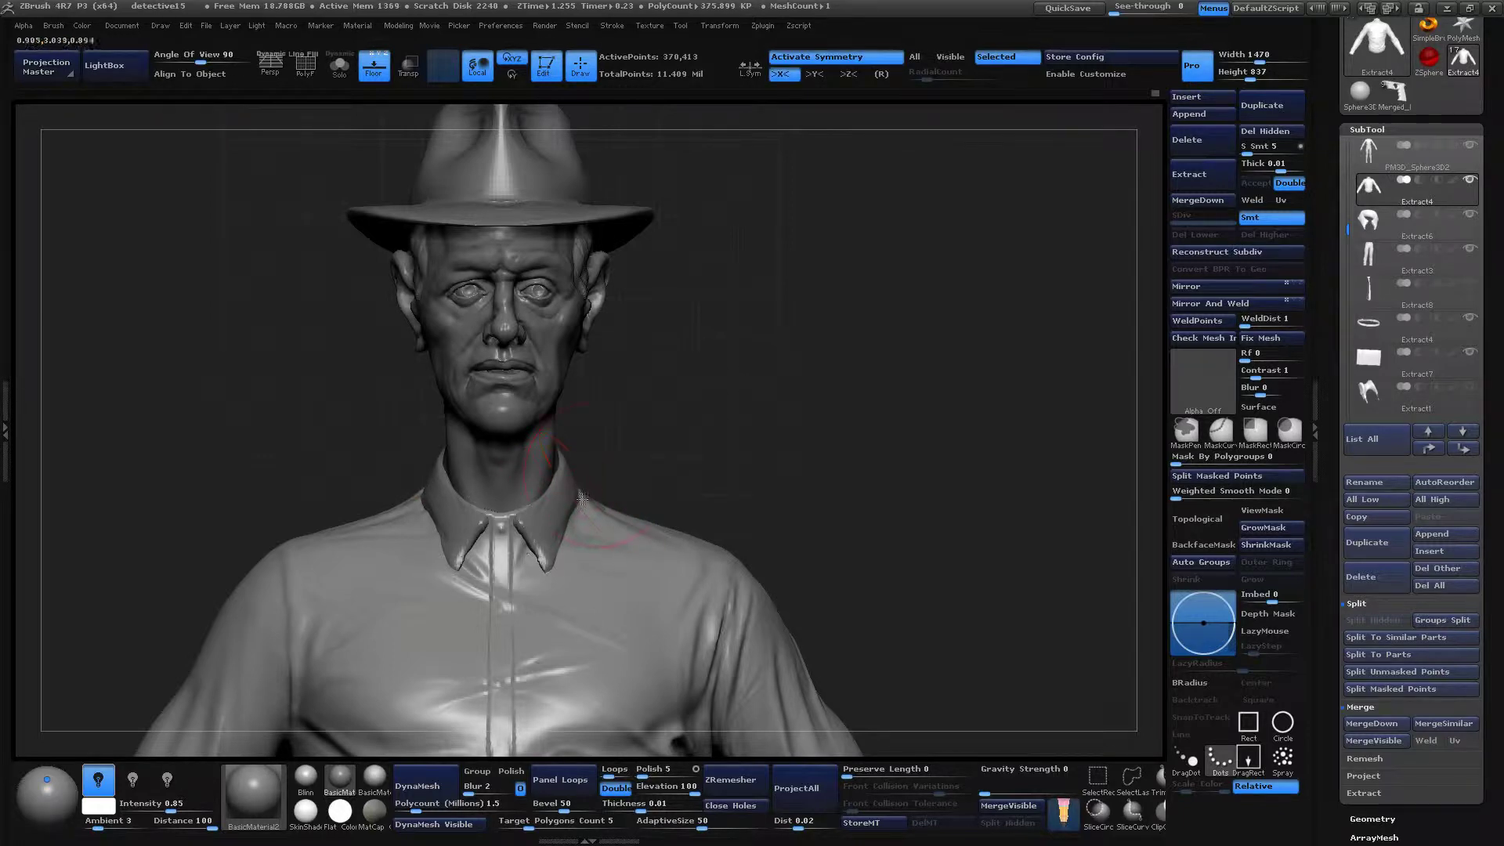
pyautogui.moveTo(615, 486); pyautogui.dragTo(661, 453)
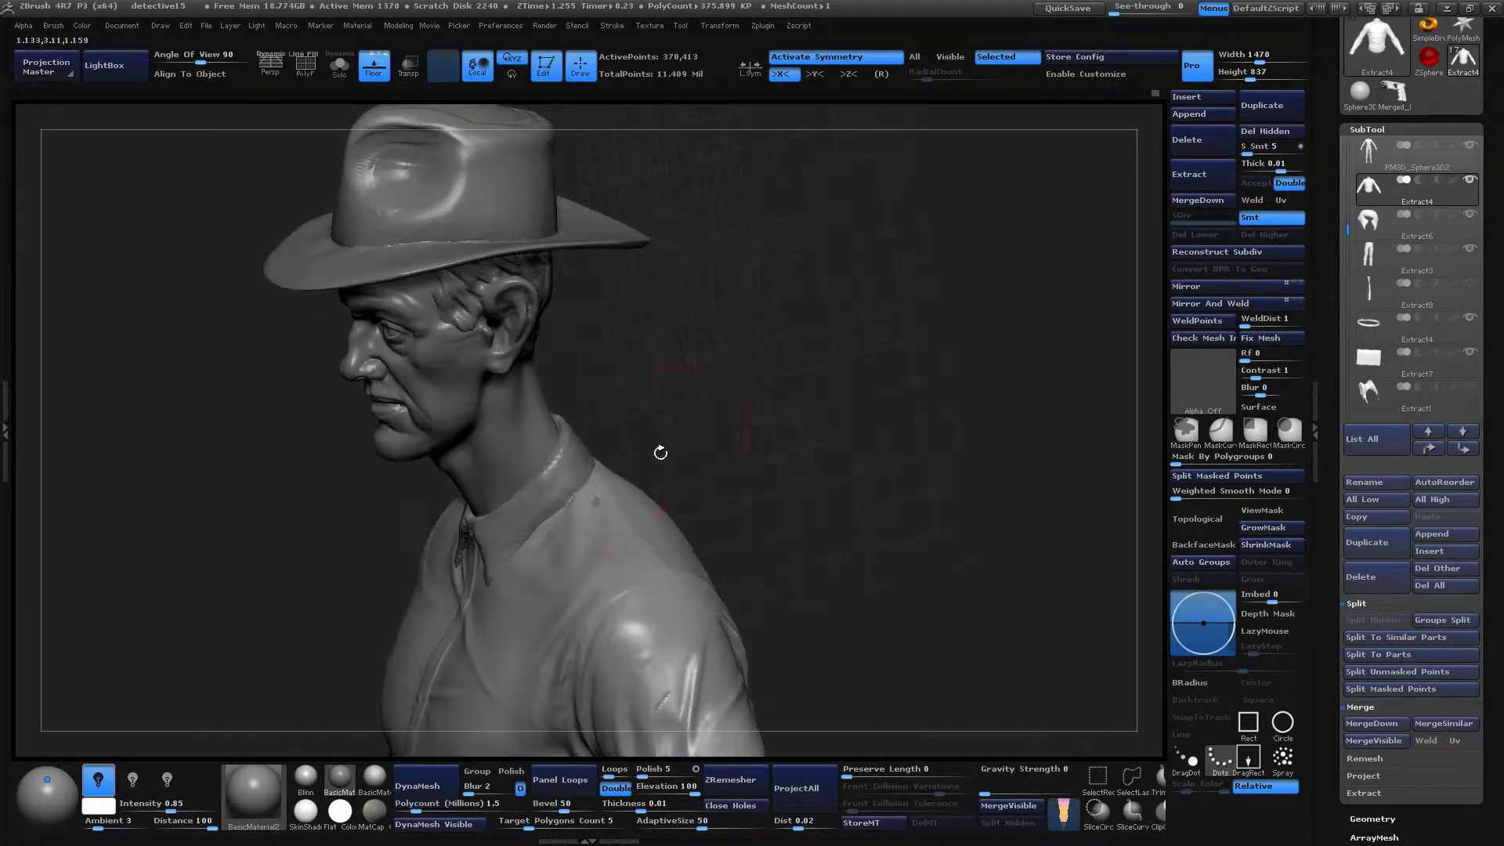
# Examine the folds of the shirt and sleeves on the whole figure from several angles.
pyautogui.moveTo(814, 431)
pyautogui.mouseDown()
pyautogui.moveTo(791, 408)
pyautogui.moveTo(828, 326)
pyautogui.moveTo(895, 369)
pyautogui.moveTo(997, 396)
pyautogui.moveTo(964, 412)
pyautogui.moveTo(948, 471)
pyautogui.moveTo(982, 465)
pyautogui.moveTo(933, 500)
pyautogui.moveTo(980, 446)
pyautogui.moveTo(955, 513)
pyautogui.moveTo(965, 415)
pyautogui.moveTo(976, 433)
pyautogui.mouseUp()
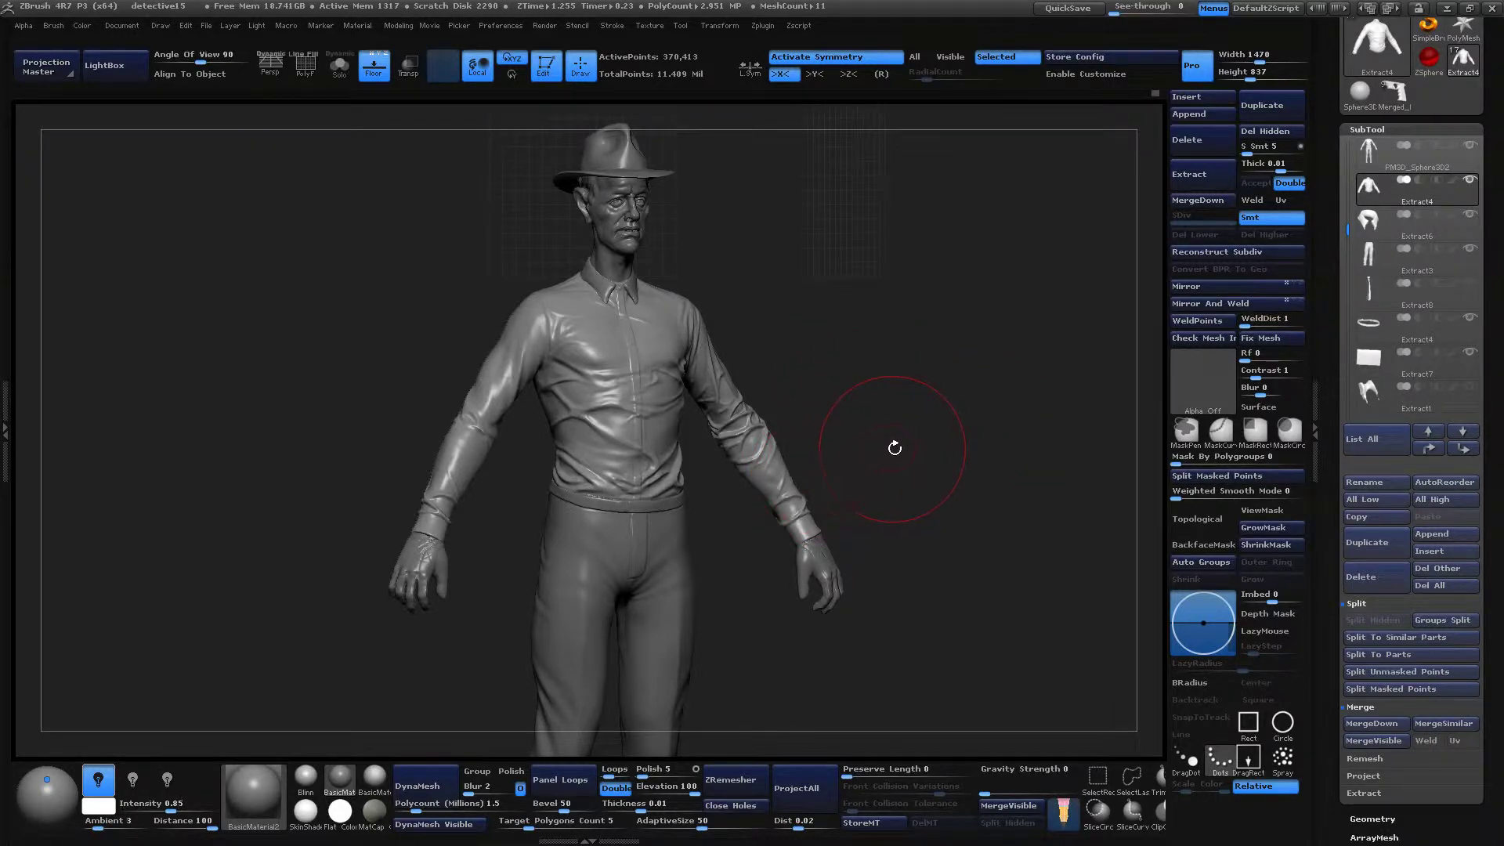
pyautogui.moveTo(893, 444); pyautogui.dragTo(872, 470)
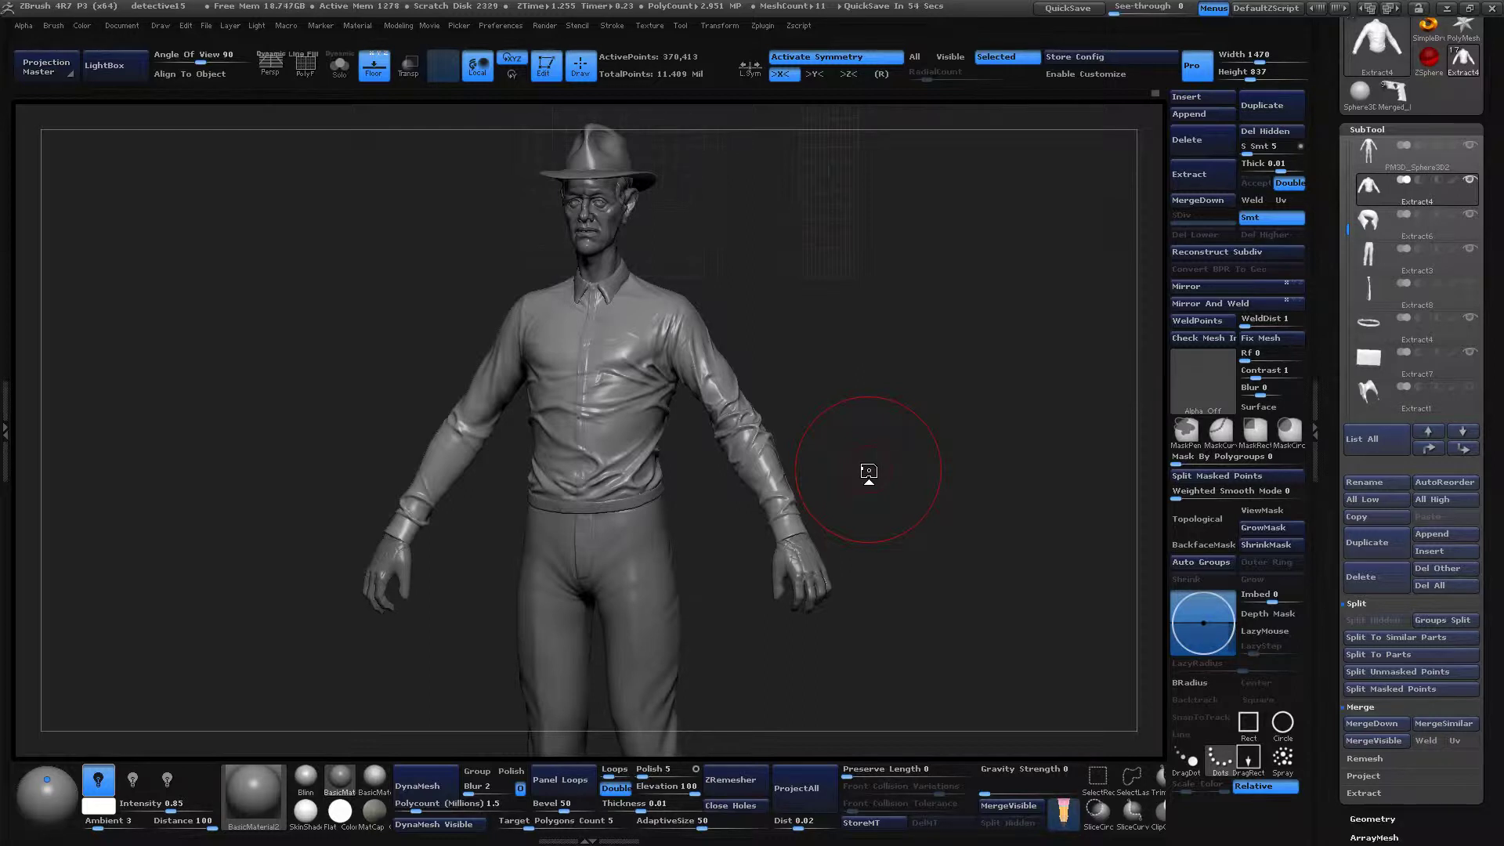
pyautogui.moveTo(891, 450); pyautogui.dragTo(878, 539)
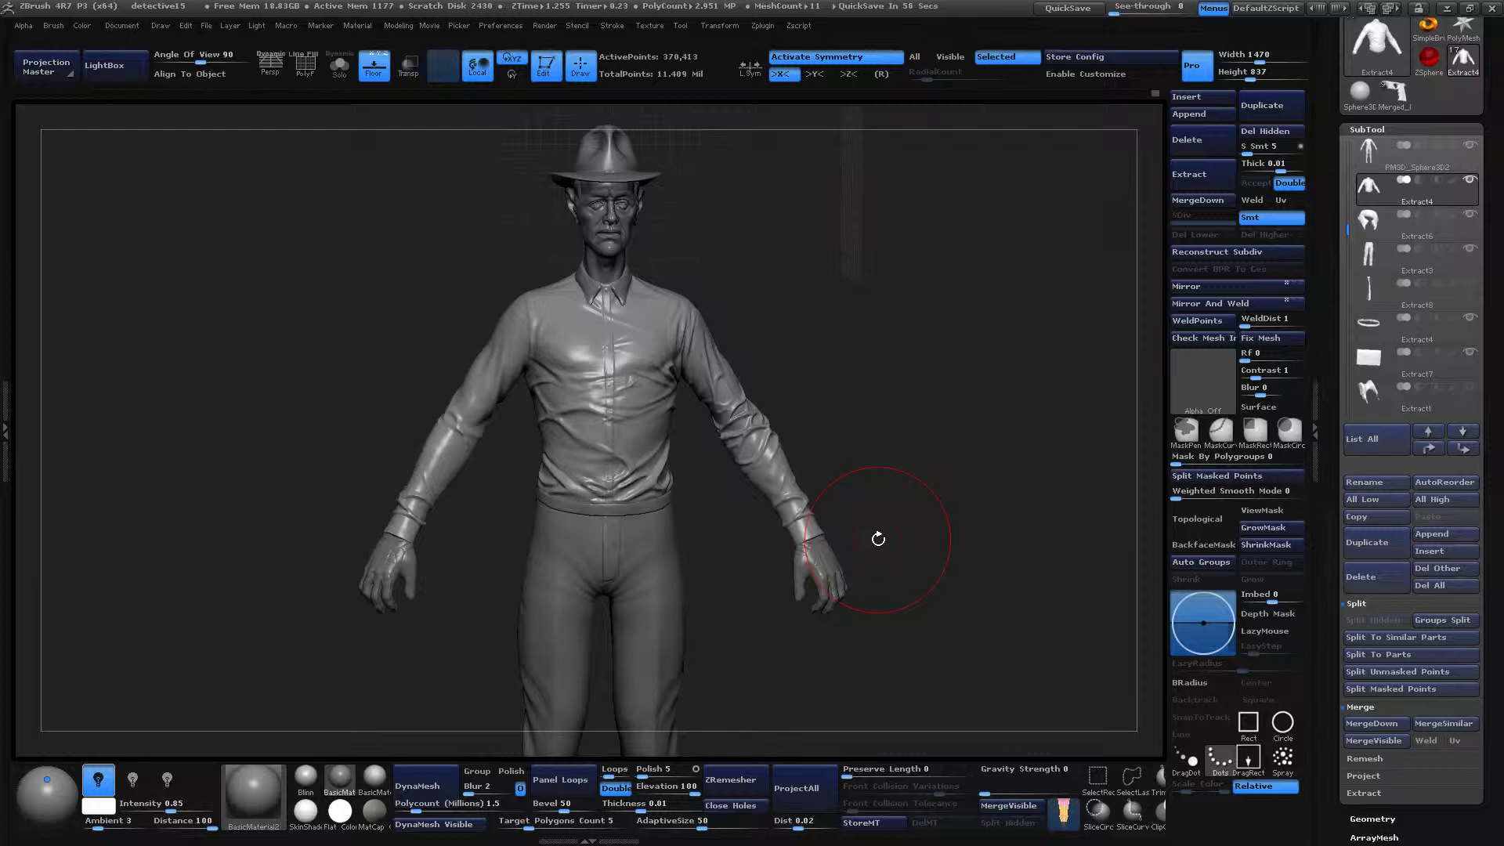
pyautogui.moveTo(879, 540); pyautogui.dragTo(924, 403)
pyautogui.moveTo(765, 546)
pyautogui.mouseDown()
pyautogui.moveTo(776, 502)
pyautogui.moveTo(760, 539)
pyautogui.moveTo(788, 522)
pyautogui.mouseUp()
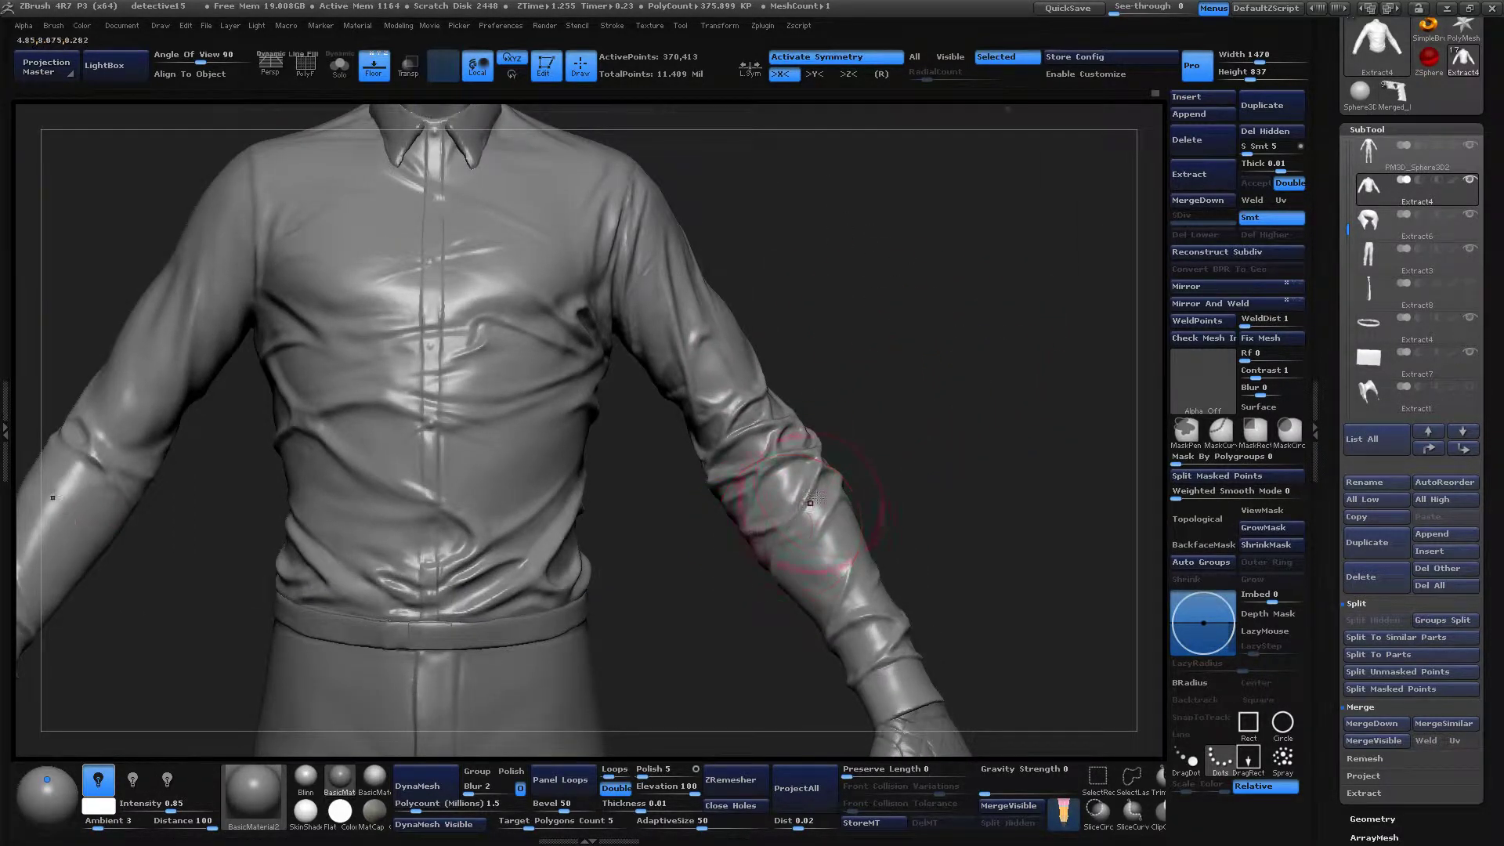
pyautogui.moveTo(972, 486)
pyautogui.mouseDown()
pyautogui.moveTo(1128, 424)
pyautogui.moveTo(1071, 380)
pyautogui.moveTo(881, 420)
pyautogui.moveTo(664, 507)
pyautogui.moveTo(923, 292)
pyautogui.moveTo(1001, 339)
pyautogui.mouseUp()
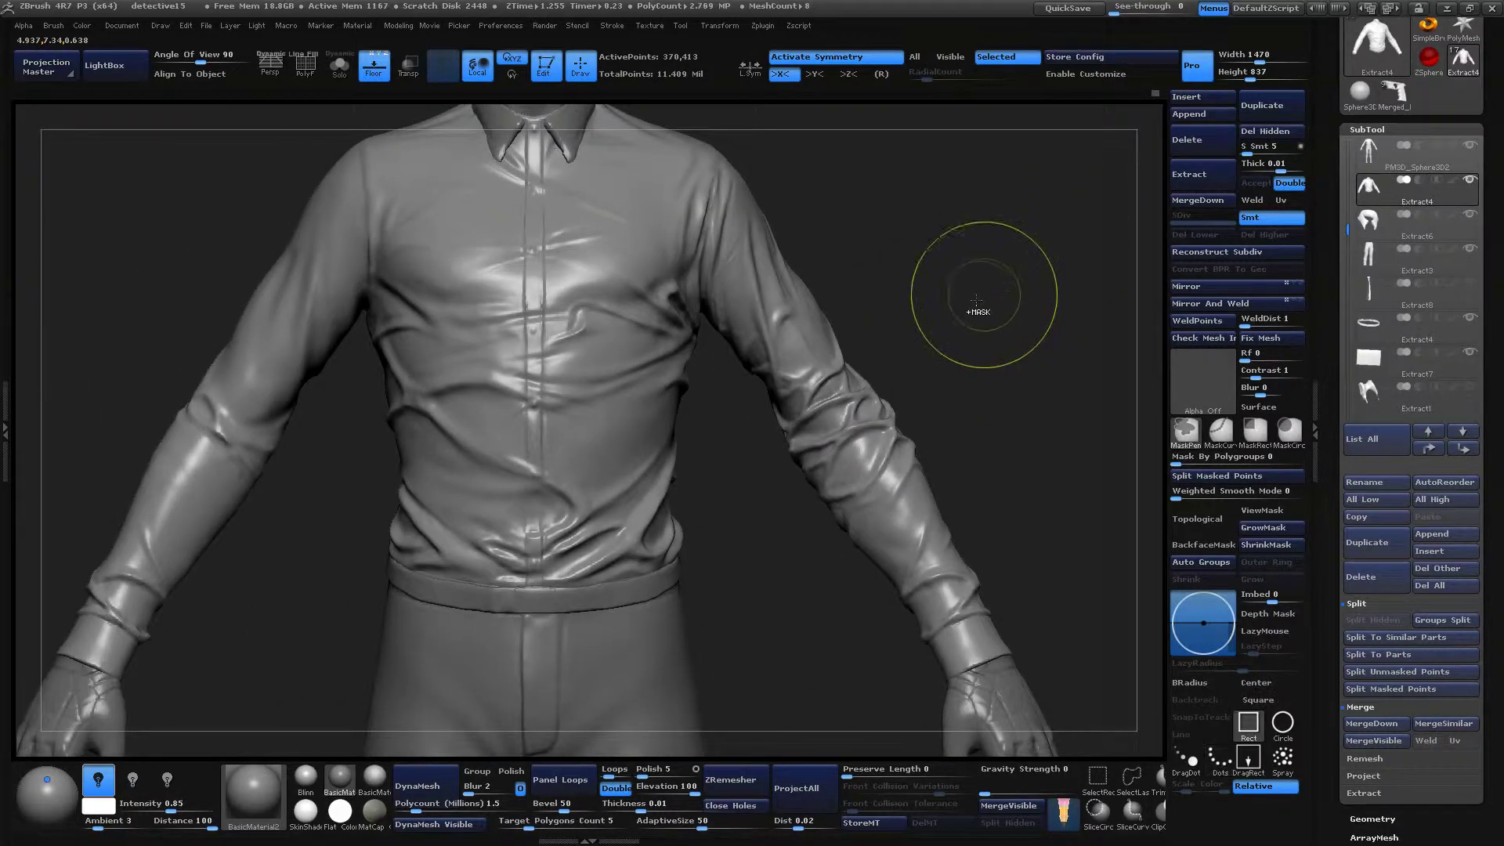
pyautogui.hotkey('ctrl', 's')
pyautogui.click(700, 227)
pyautogui.click(620, 397)
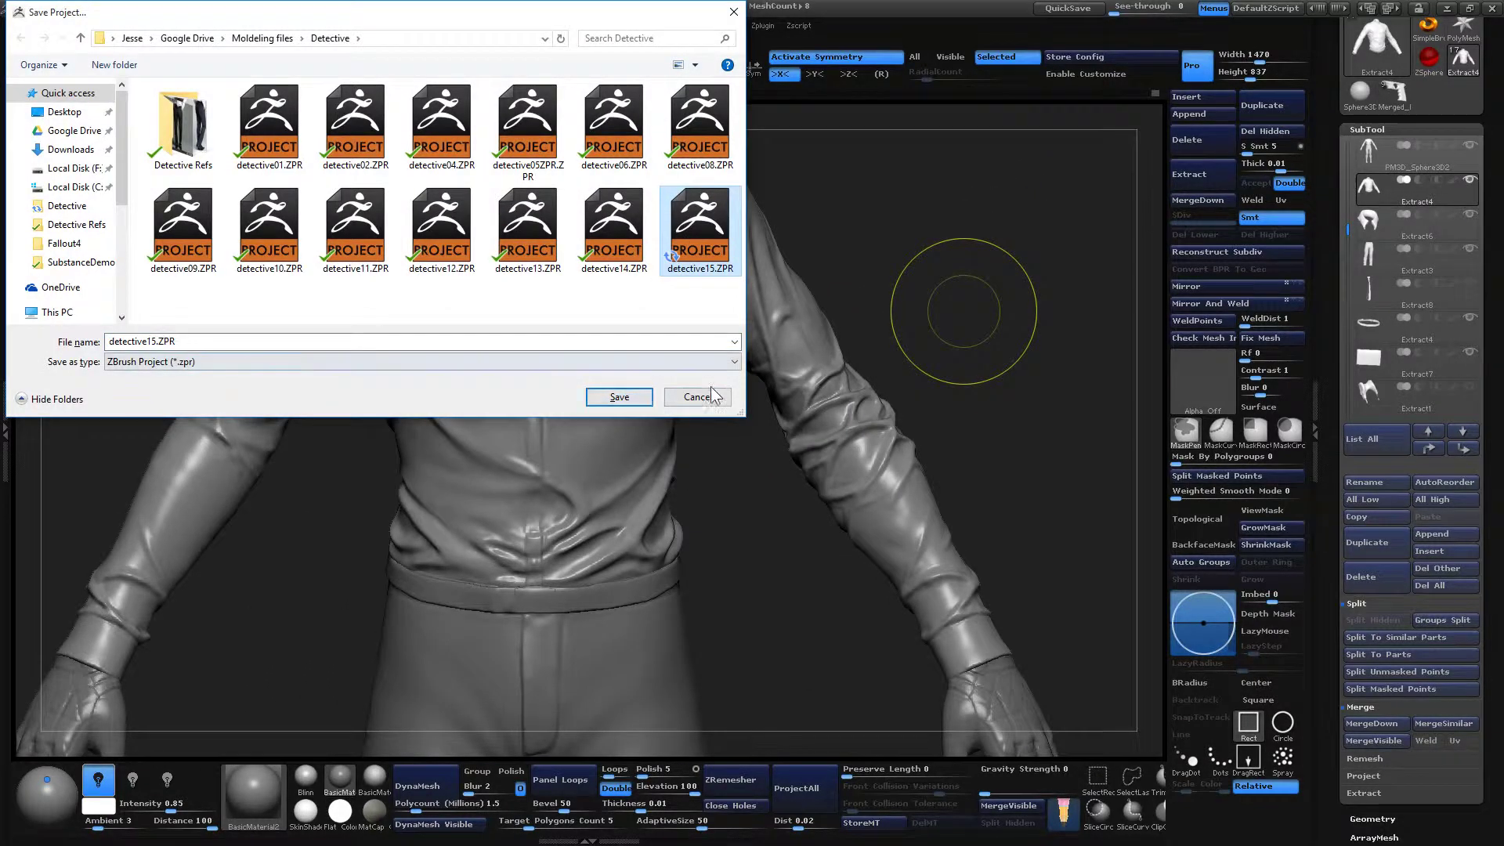
# Save the project as a new version named detective16.ZPR.
pyautogui.hotkey('ctrl', 's')
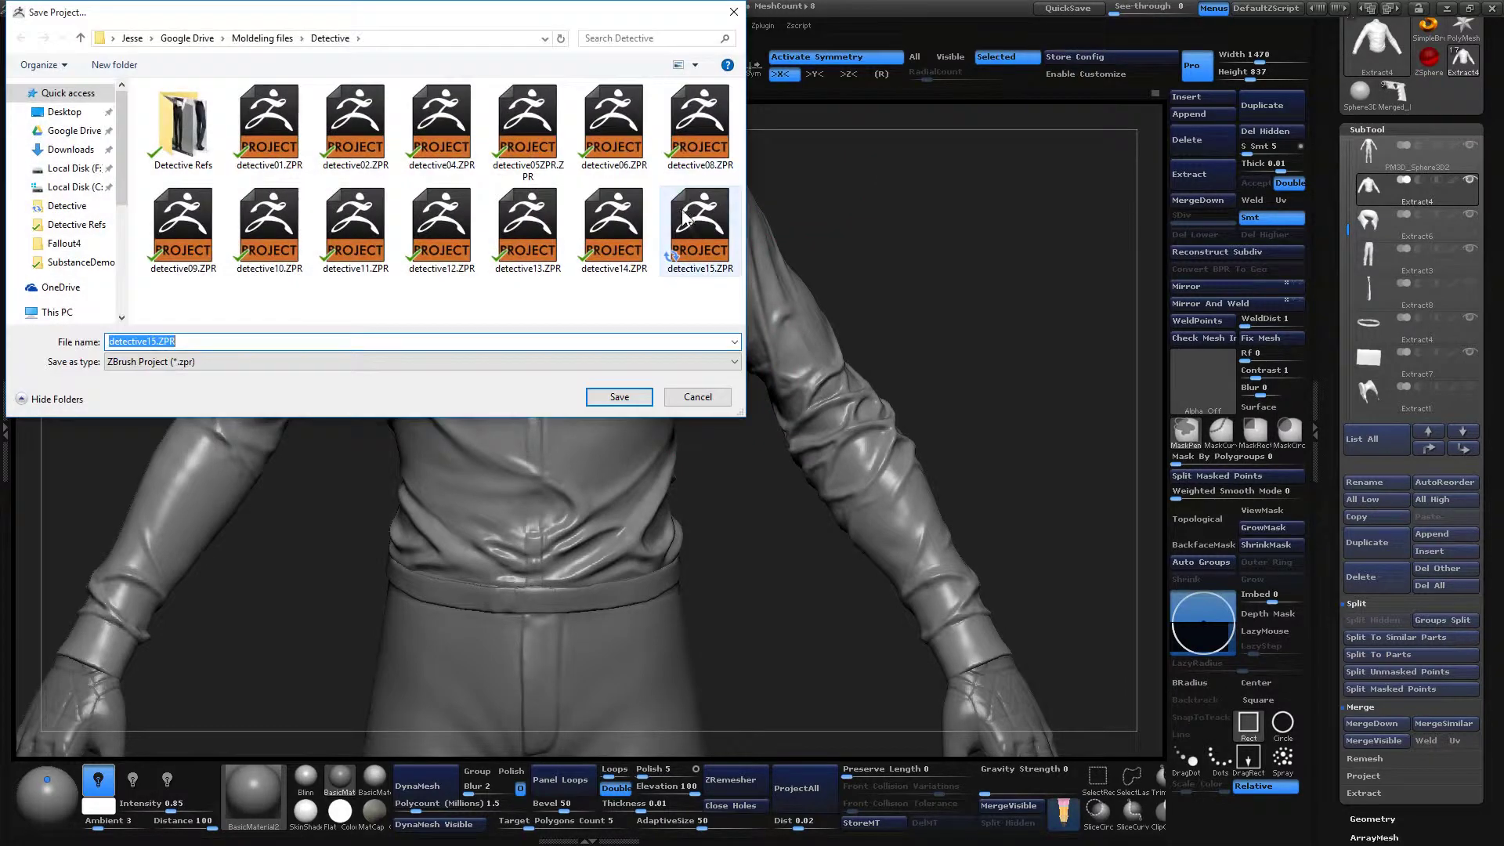
pyautogui.click(700, 227)
pyautogui.click(160, 340)
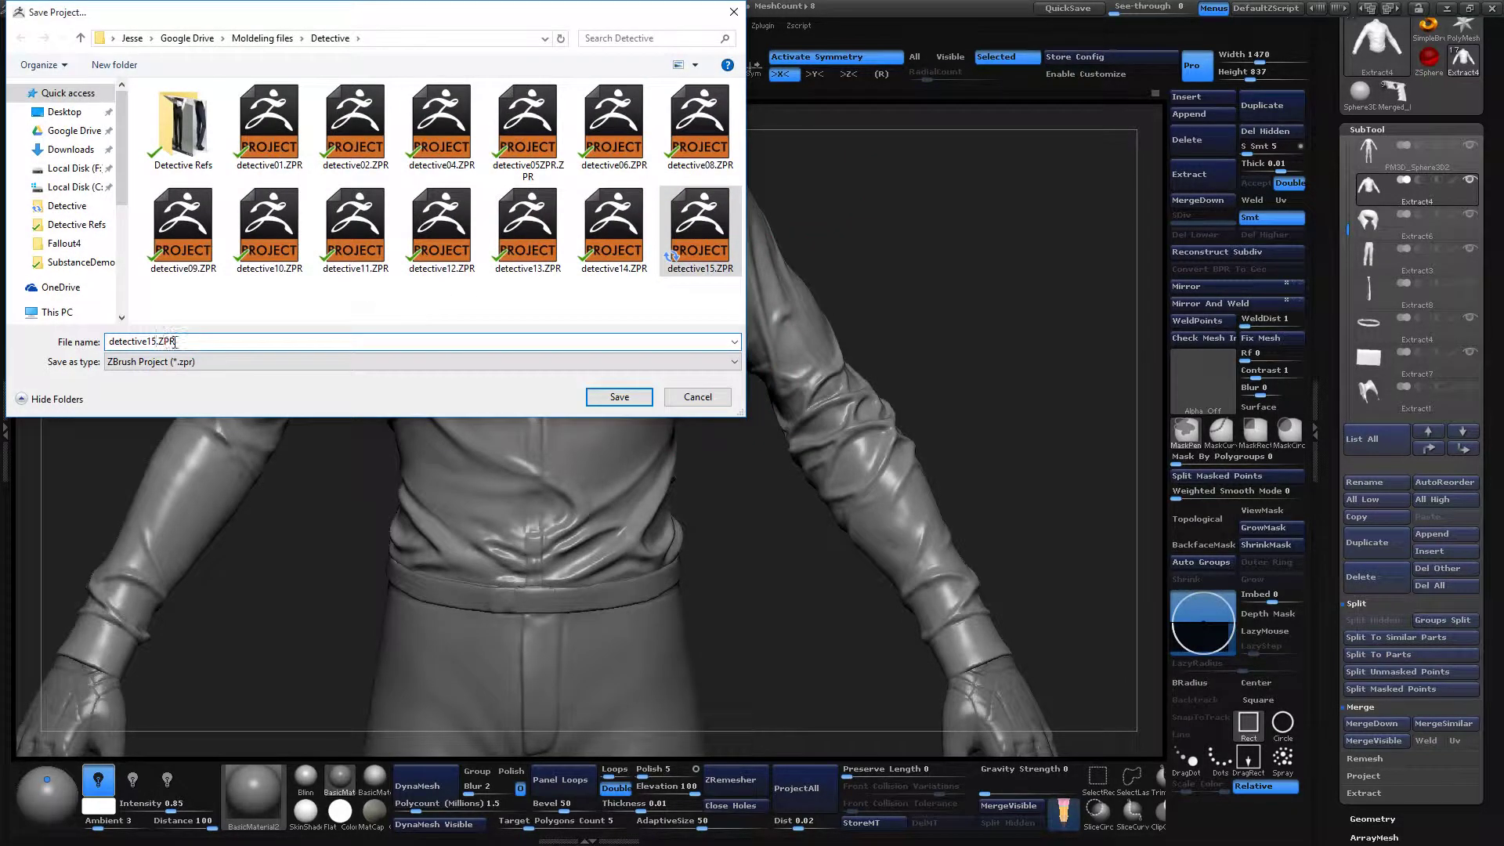
pyautogui.press('BackSpace')
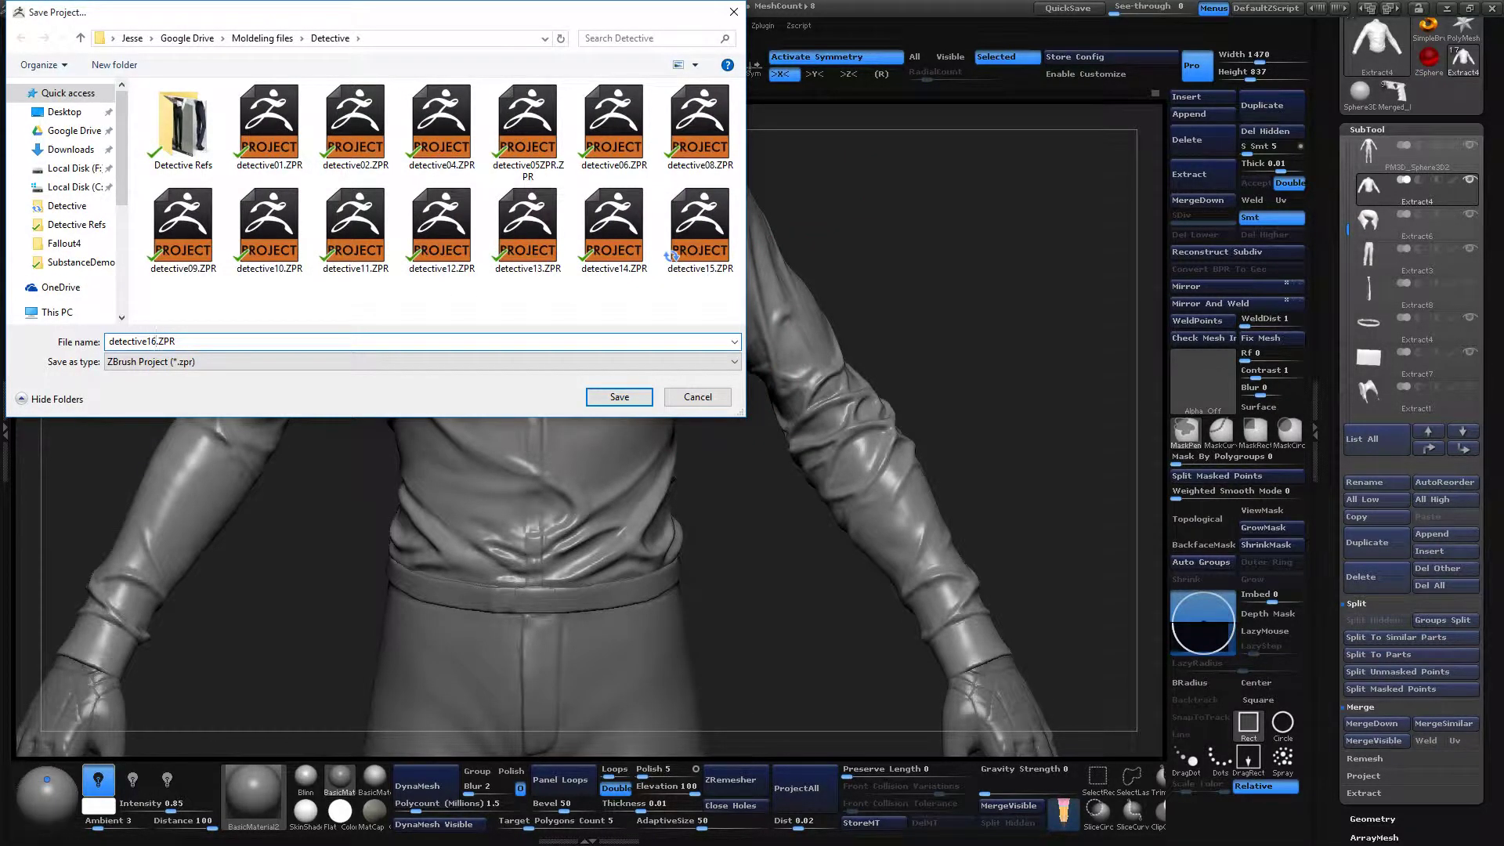
pyautogui.click(622, 399)
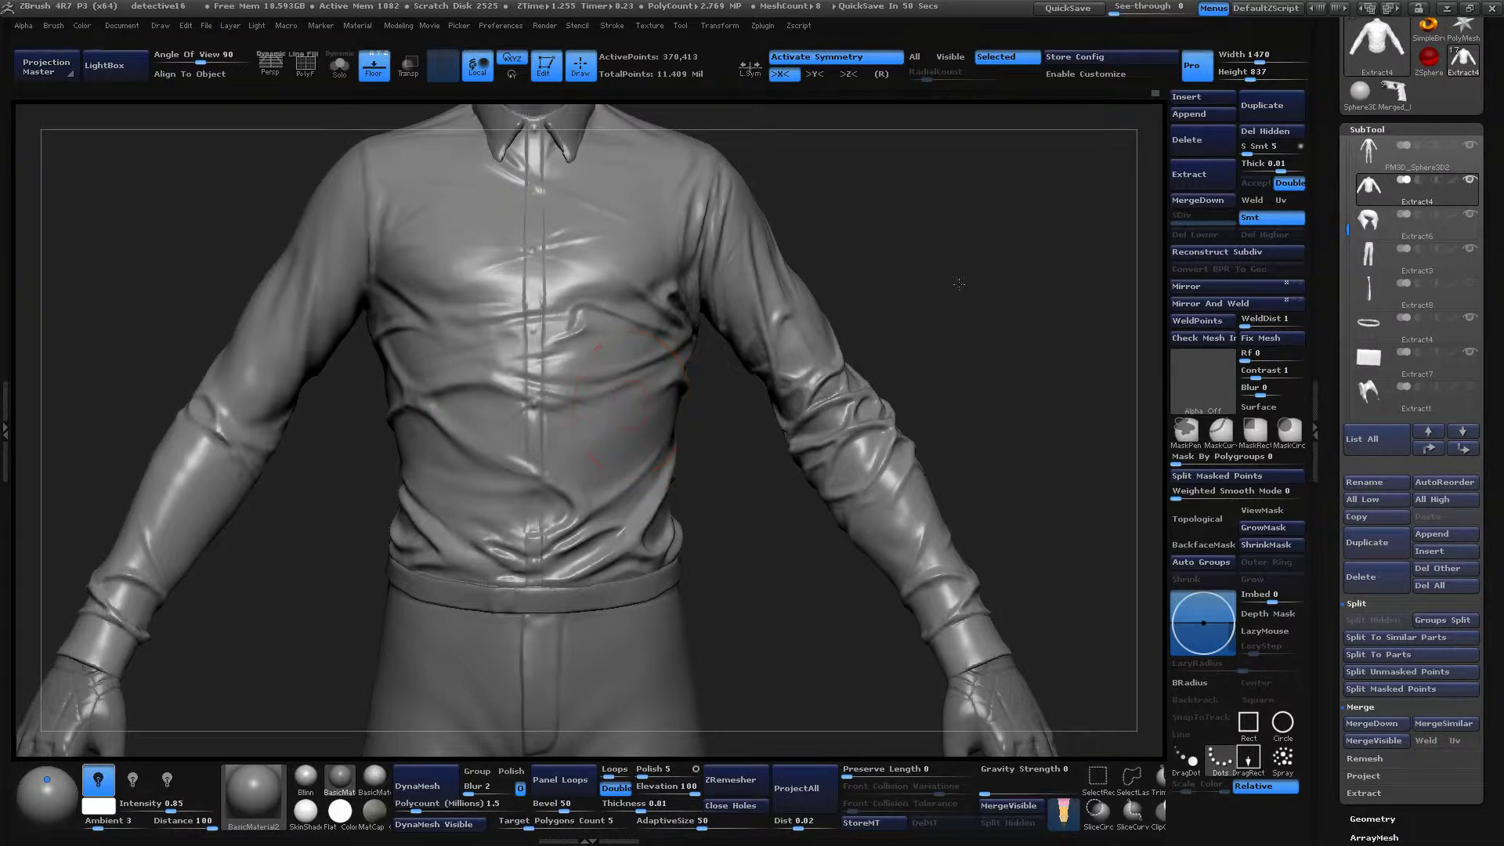
pyautogui.moveTo(959, 283); pyautogui.dragTo(930, 393)
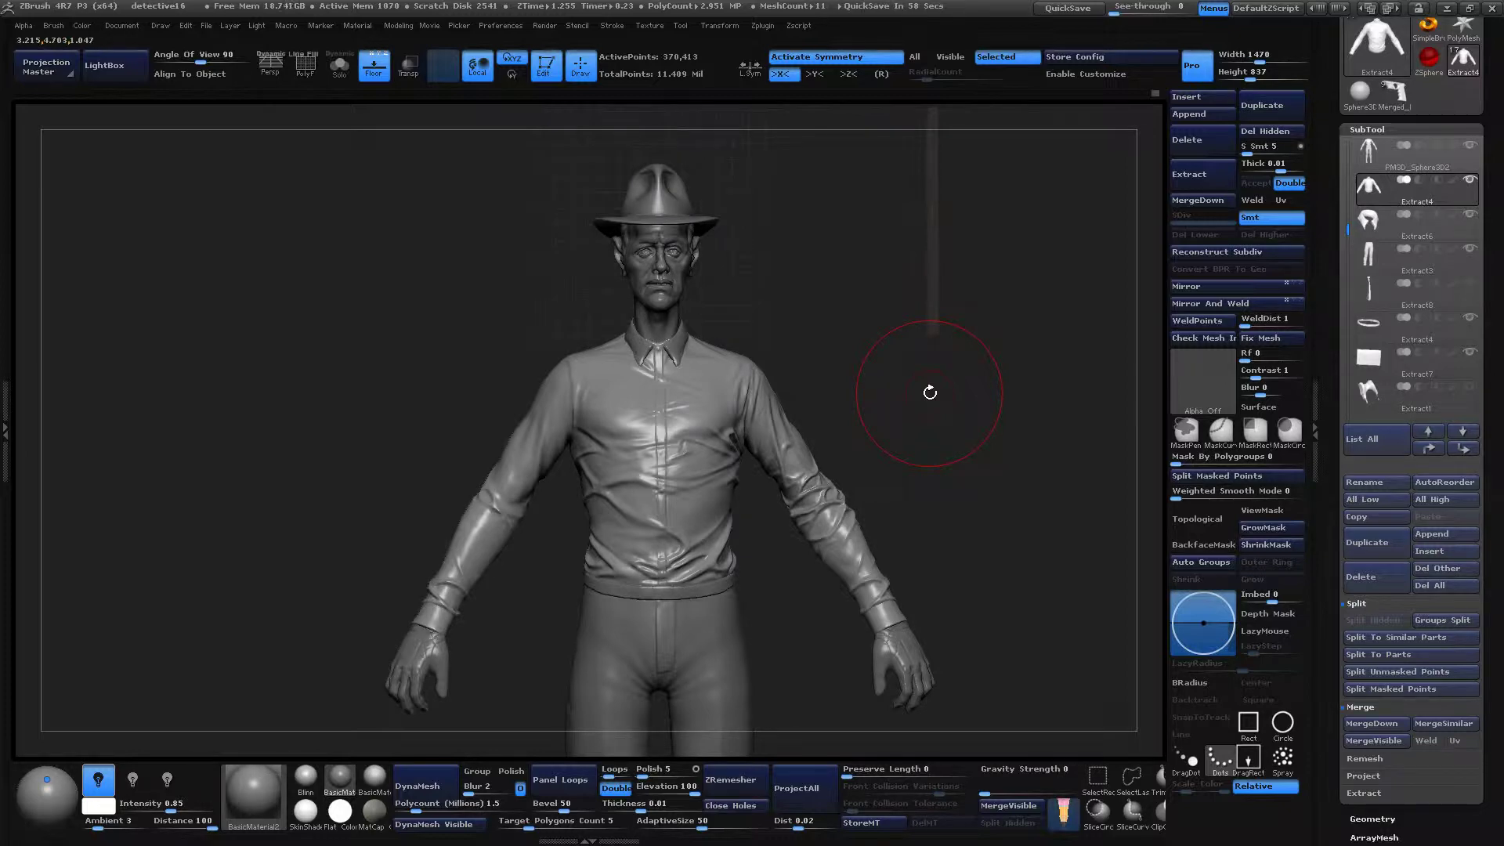
pyautogui.hotkey('ctrl', 's')
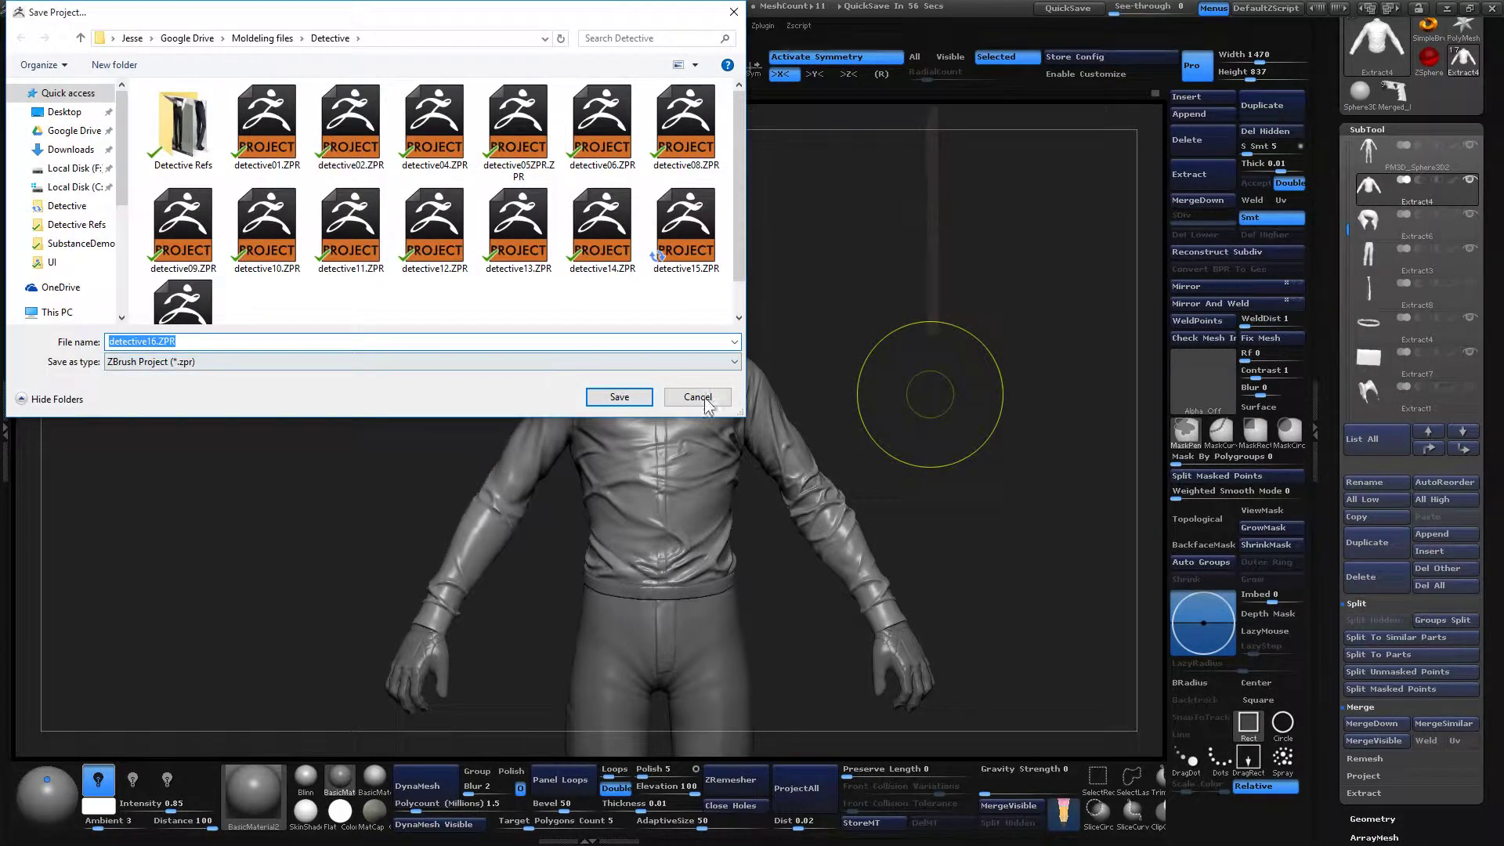
pyautogui.click(698, 397)
# Open the bryanCranston50.ZPR project from the Moldeling files folder.
pyautogui.click(205, 26)
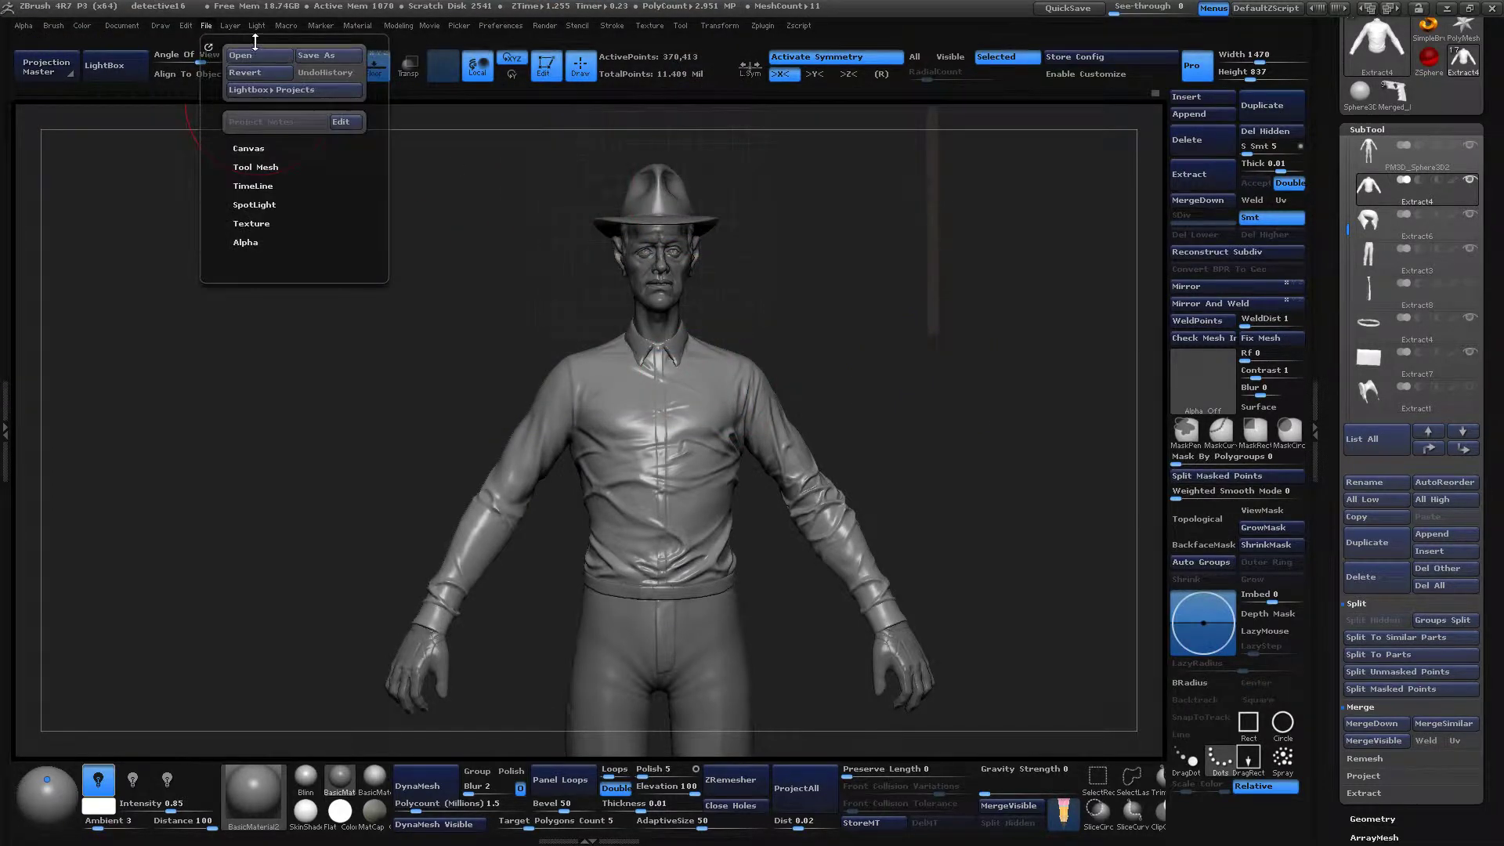
pyautogui.click(249, 53)
pyautogui.click(811, 481)
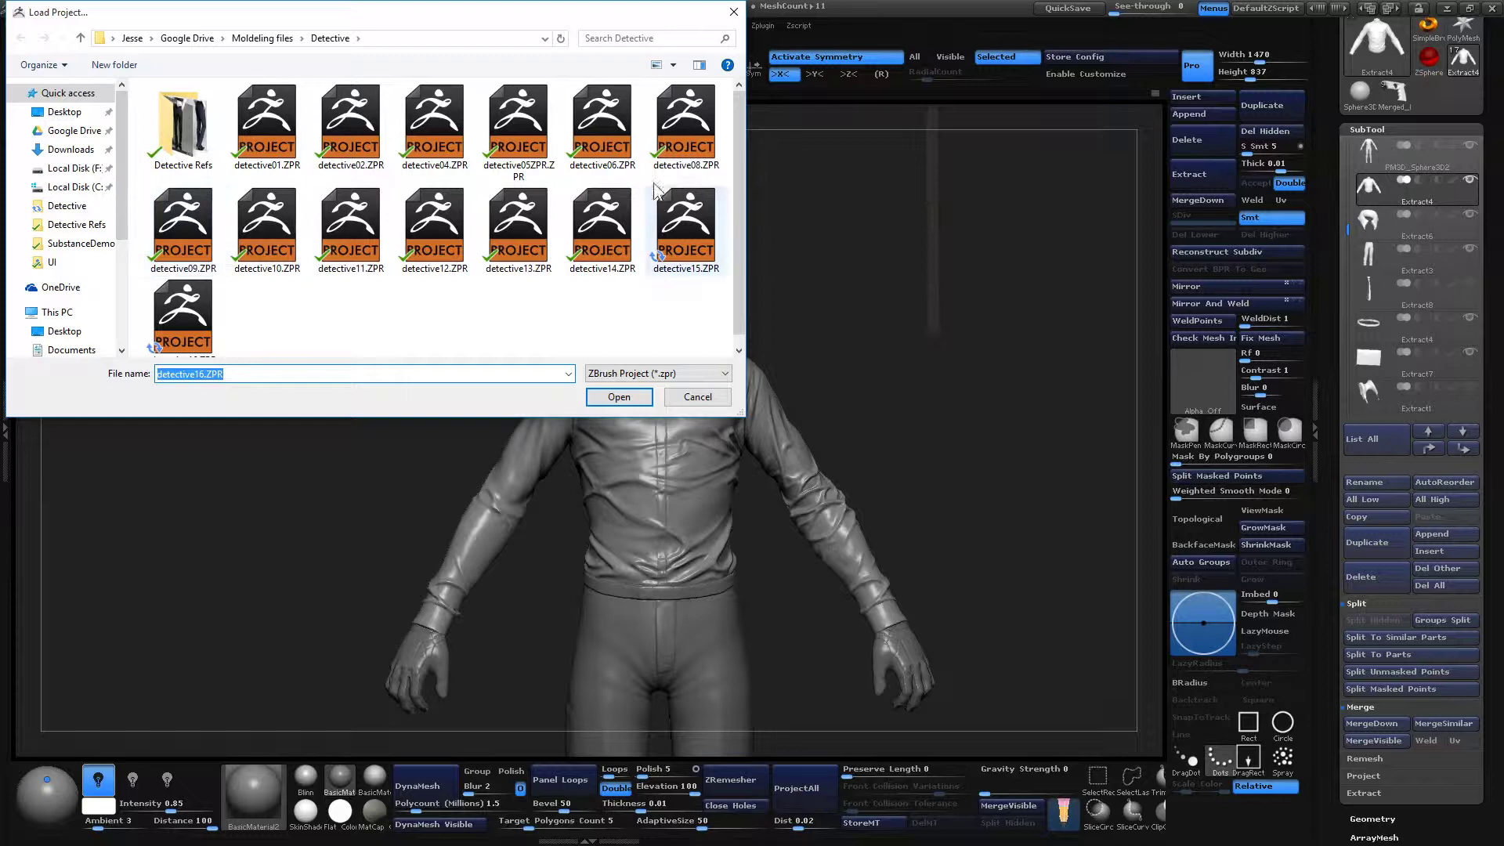
pyautogui.moveTo(121, 161)
pyautogui.mouseDown()
pyautogui.moveTo(119, 224)
pyautogui.moveTo(123, 166)
pyautogui.mouseUp()
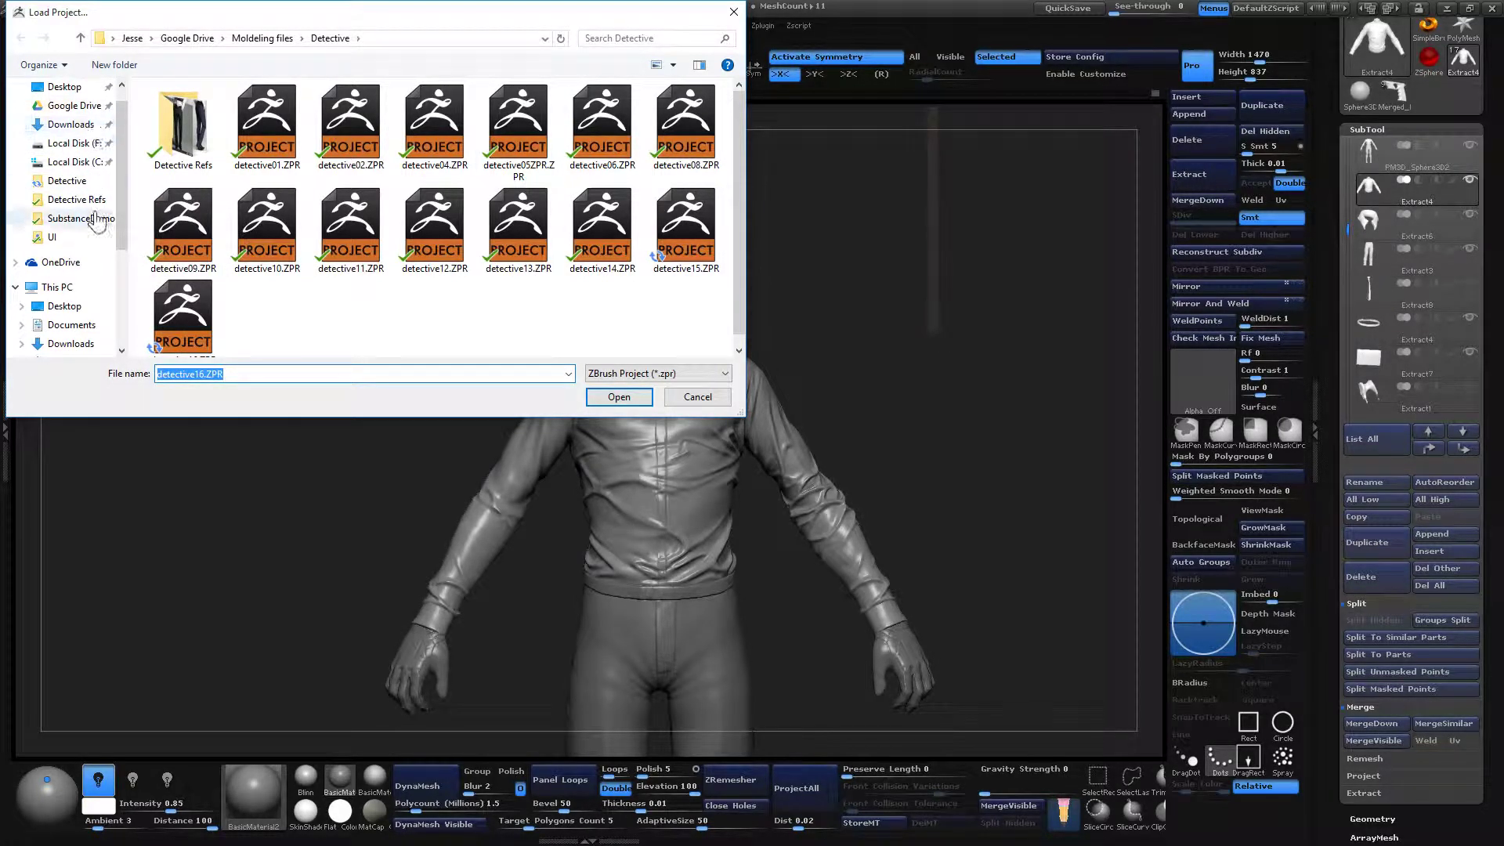
pyautogui.click(92, 182)
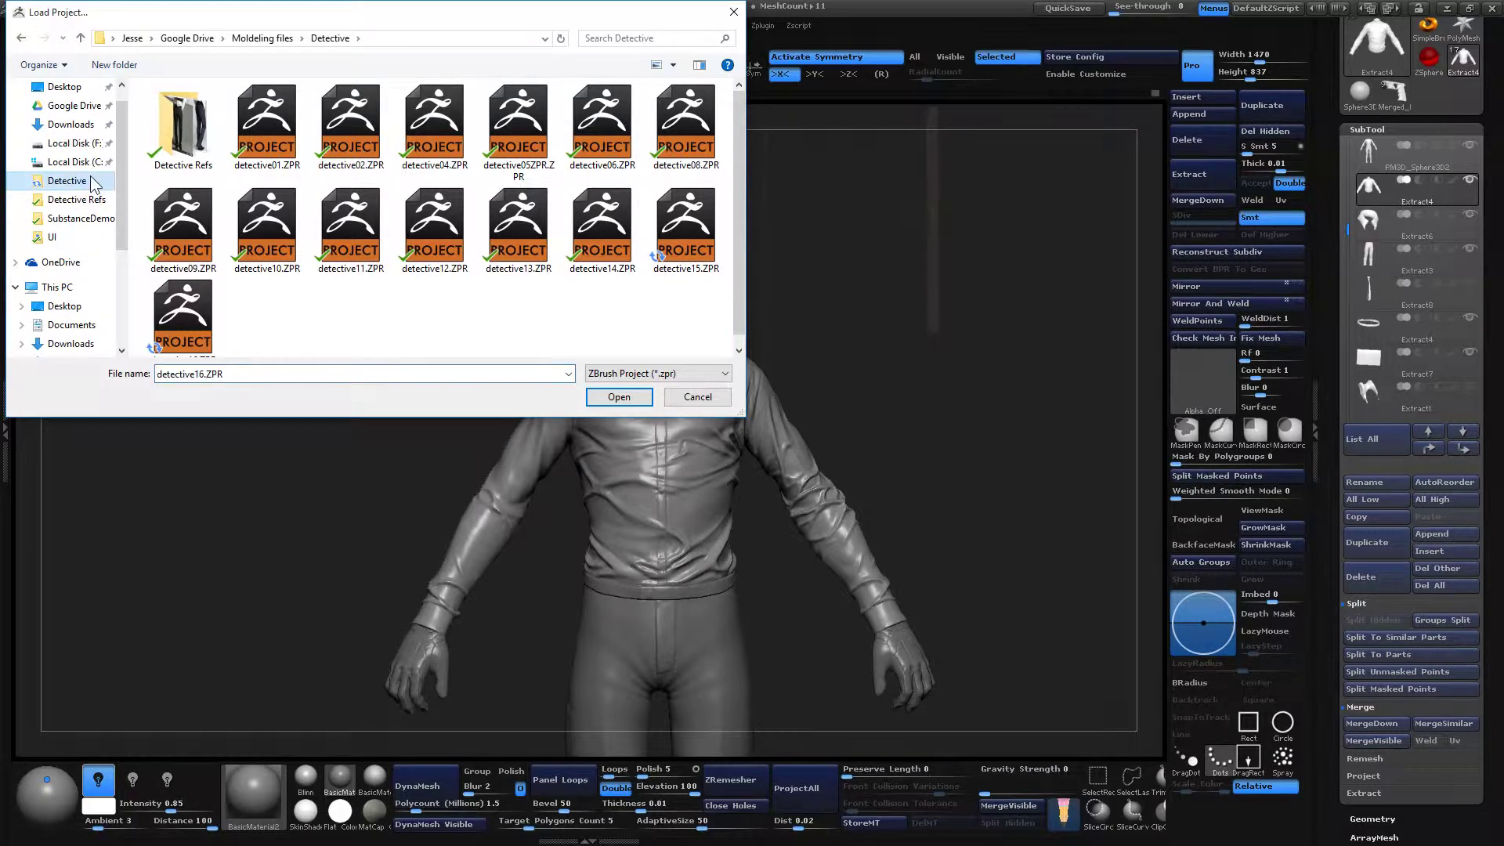
pyautogui.click(278, 37)
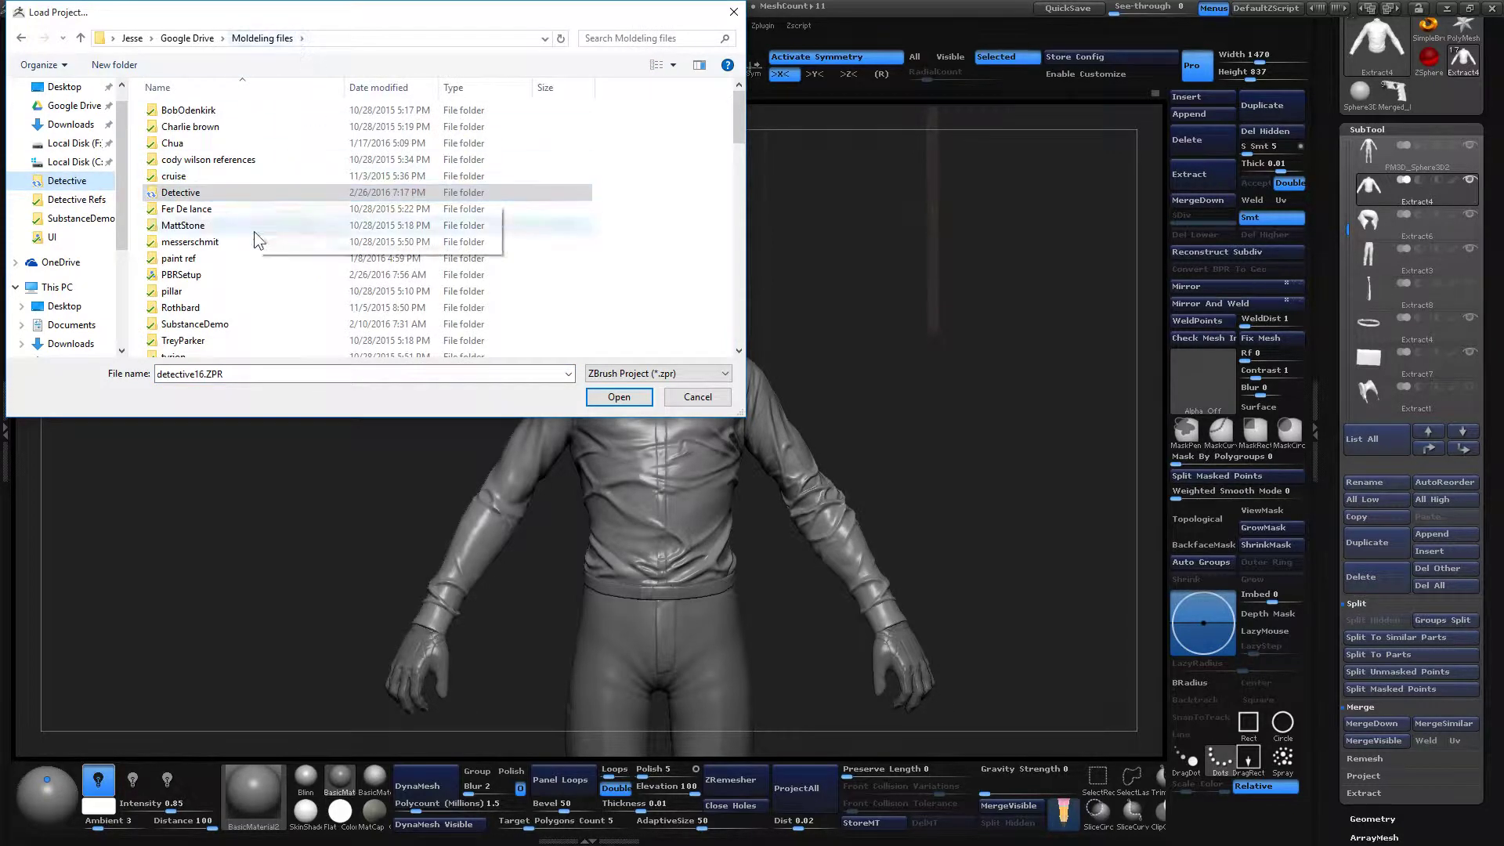
pyautogui.moveTo(741, 126); pyautogui.dragTo(709, 162)
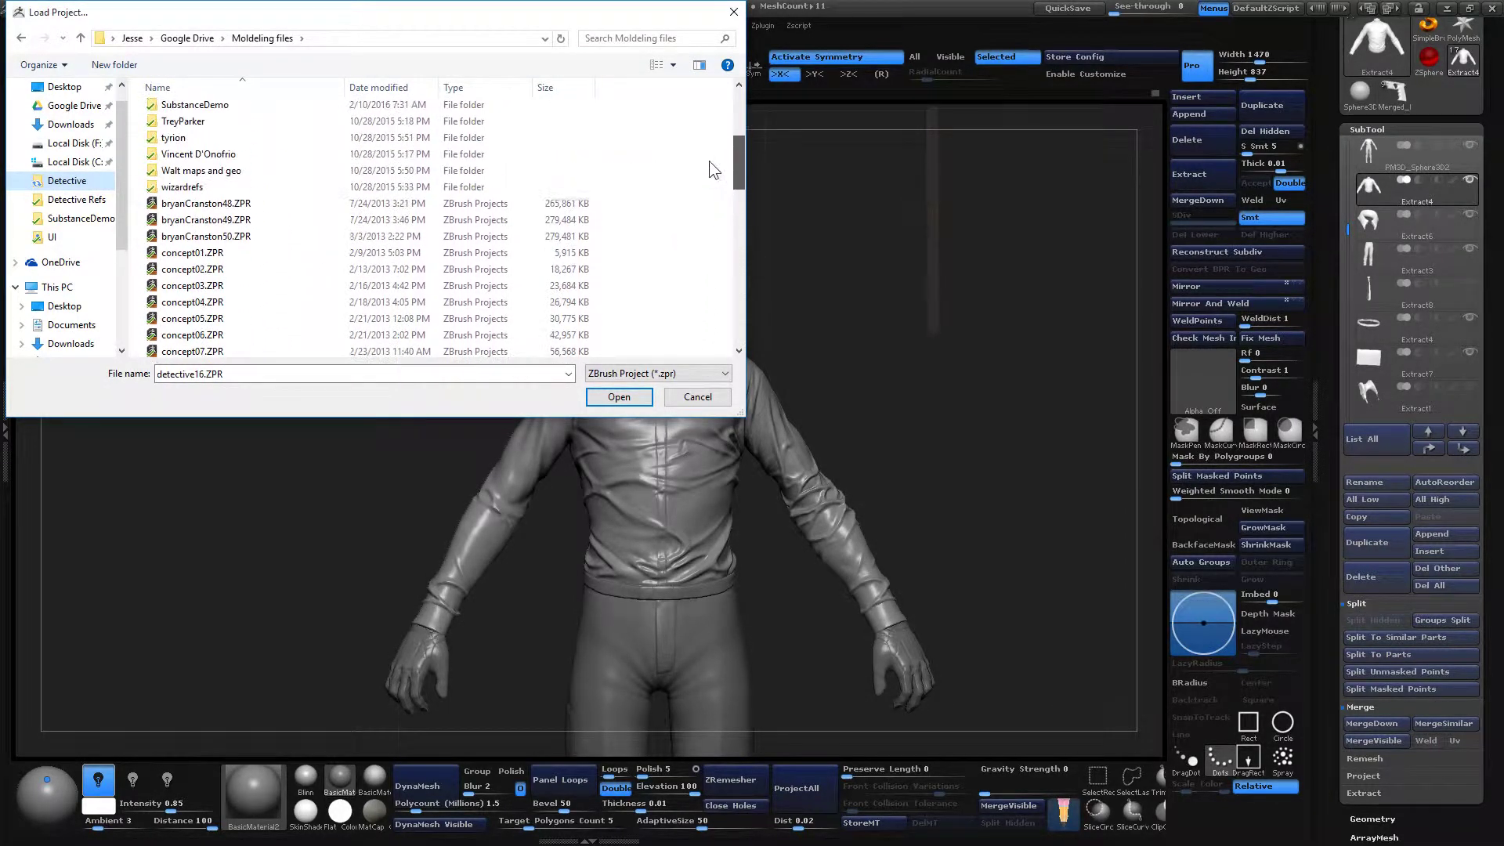
pyautogui.click(225, 237)
pyautogui.click(623, 398)
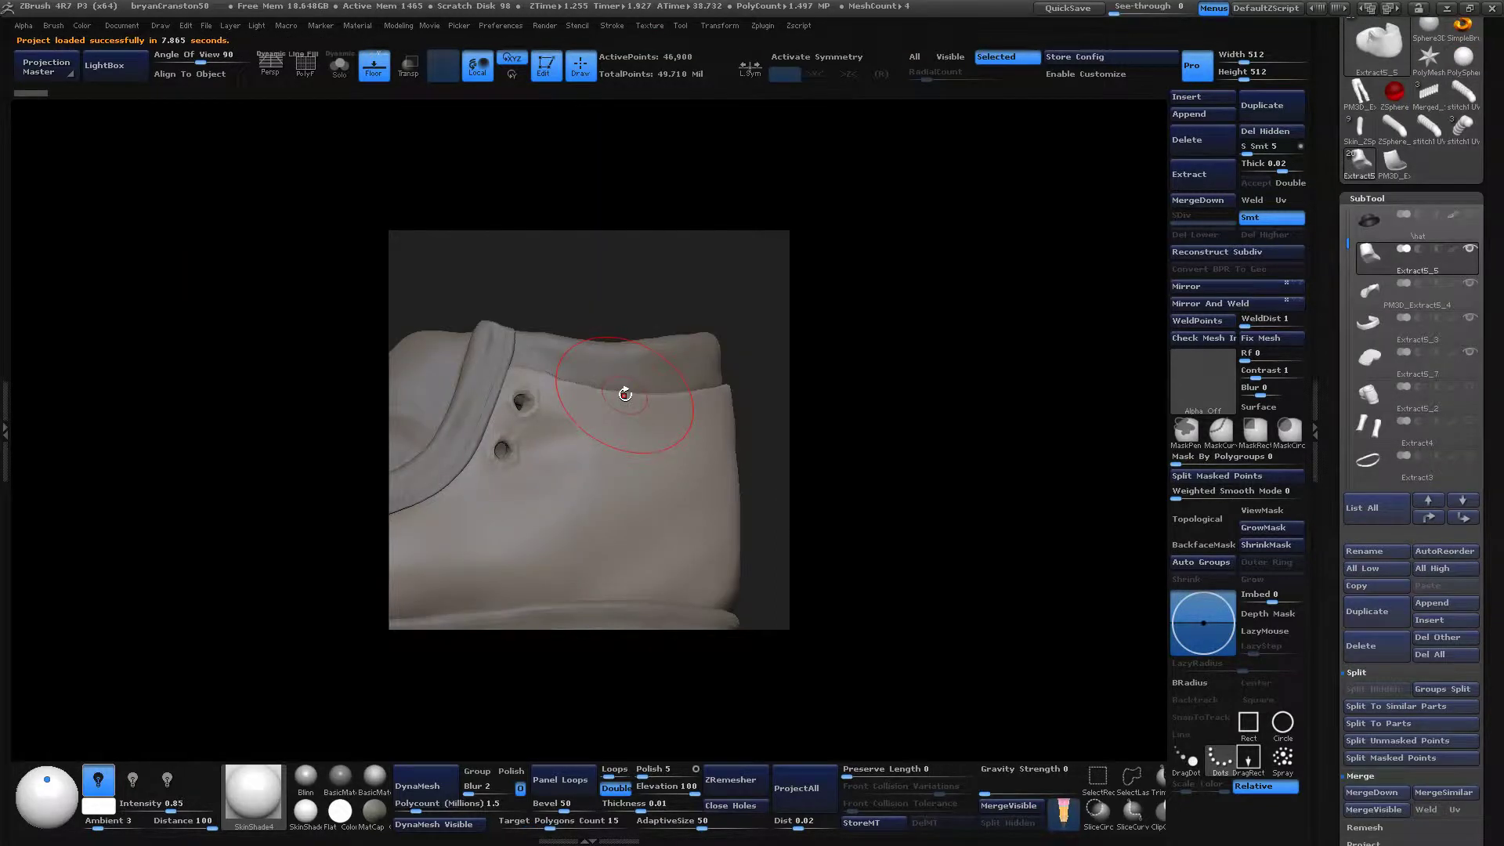
# Turn off proportional sizing and resize the document canvas to 1200 wide by 1115 high.
pyautogui.click(160, 26)
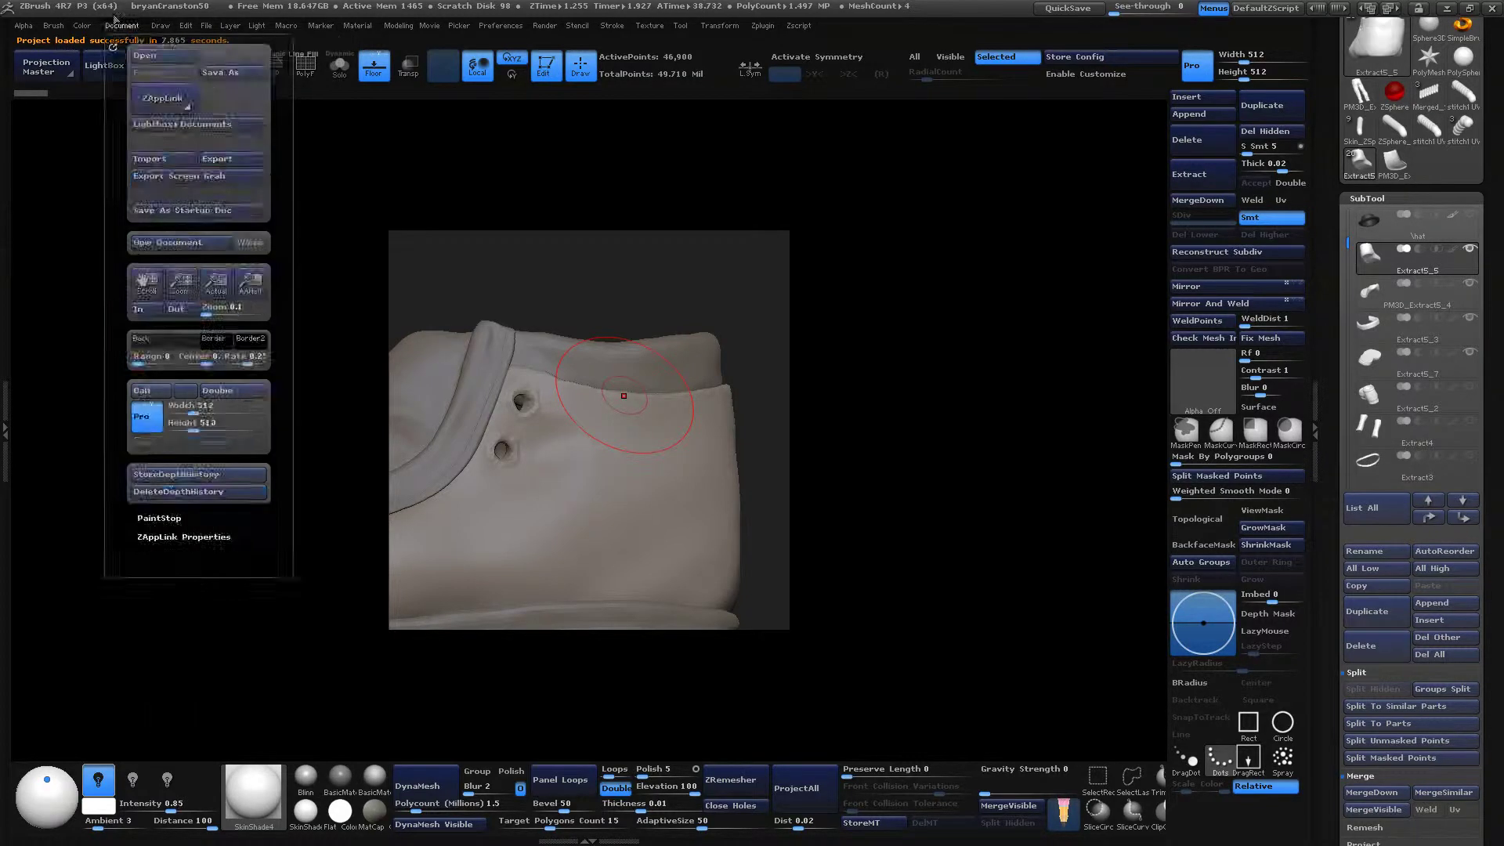
pyautogui.click(161, 26)
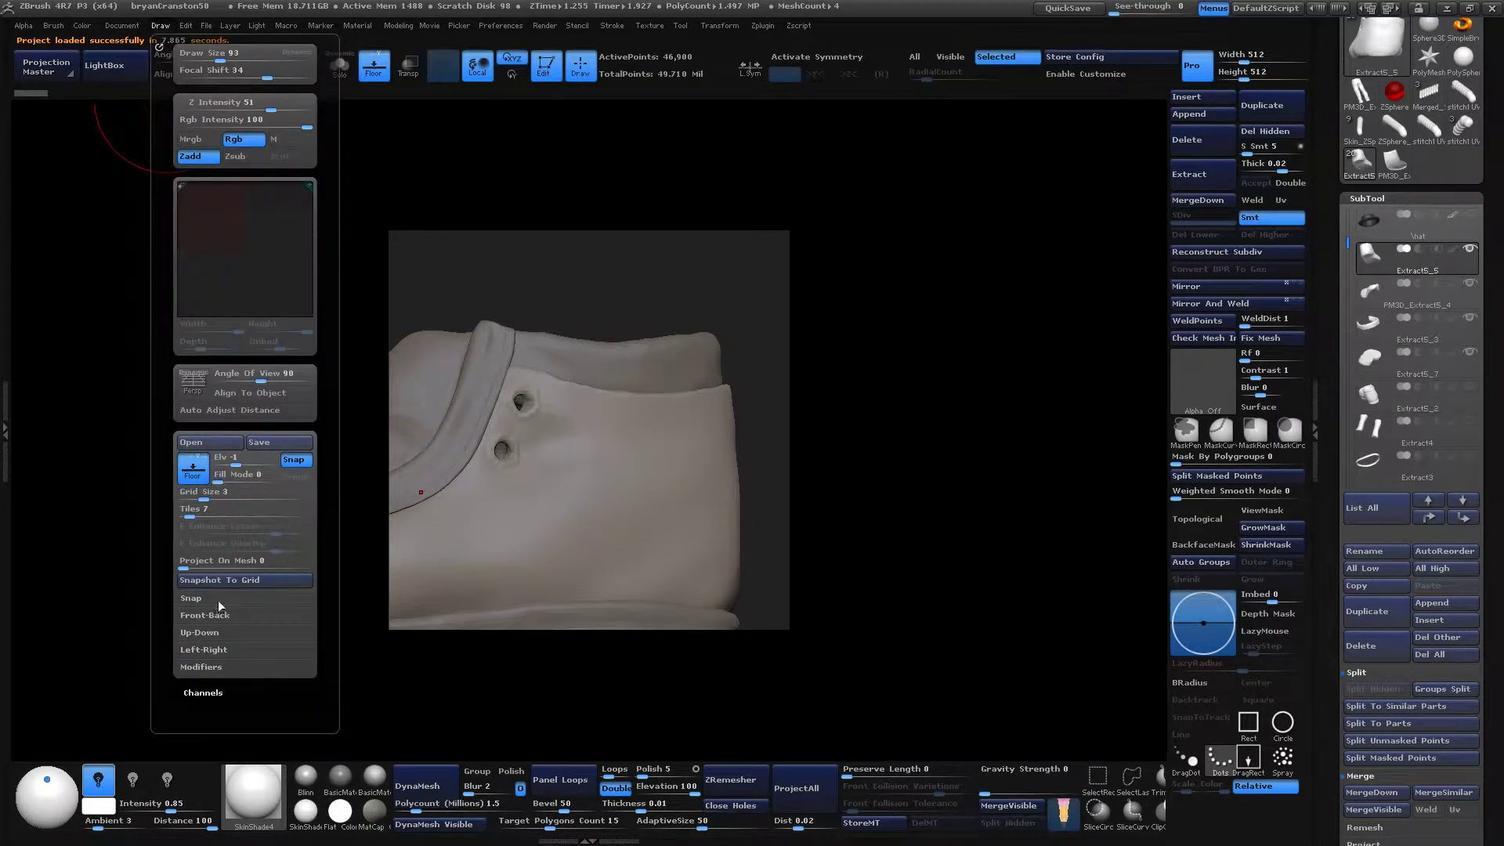
pyautogui.click(119, 26)
pyautogui.moveTo(182, 407); pyautogui.dragTo(203, 407)
pyautogui.click(150, 423)
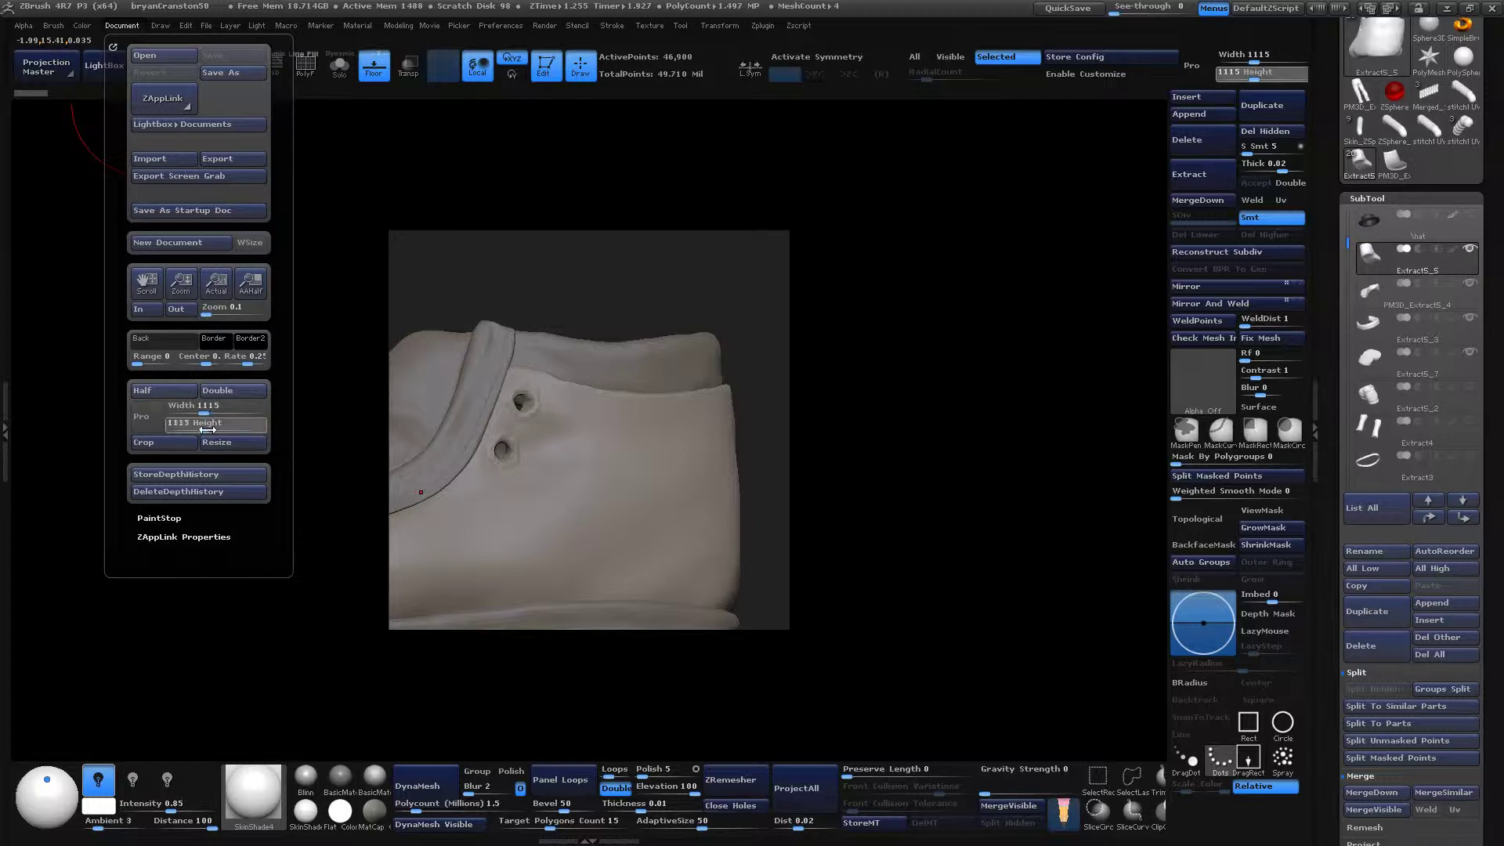
pyautogui.moveTo(209, 430)
pyautogui.mouseDown()
pyautogui.moveTo(206, 411)
pyautogui.moveTo(207, 426)
pyautogui.mouseUp()
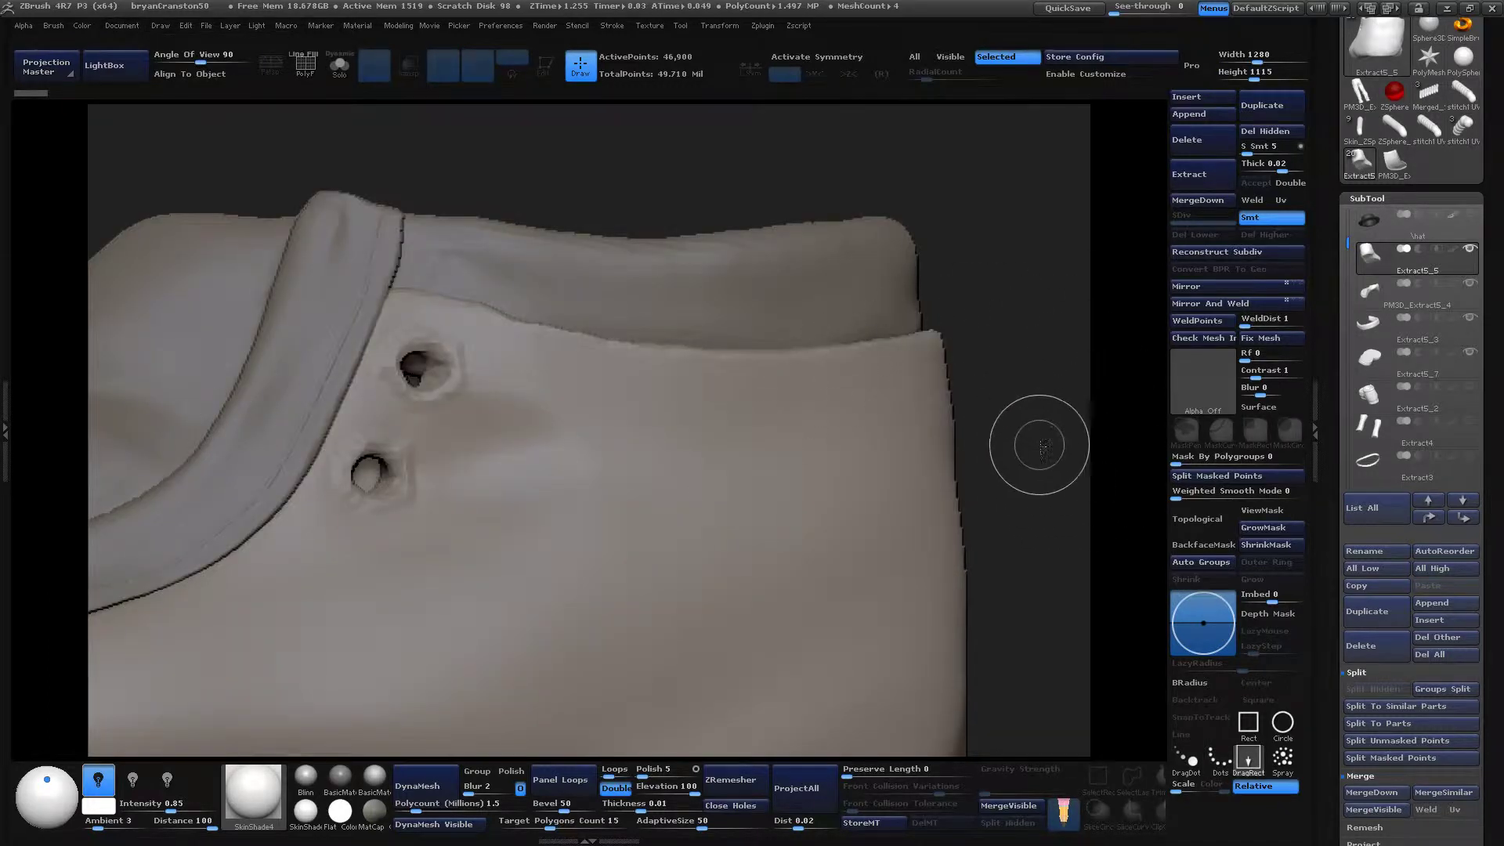
# Clear the canvas, return the clothed figure to Edit mode and show it whole from the front.
pyautogui.hotkey('ctrl', 'n')
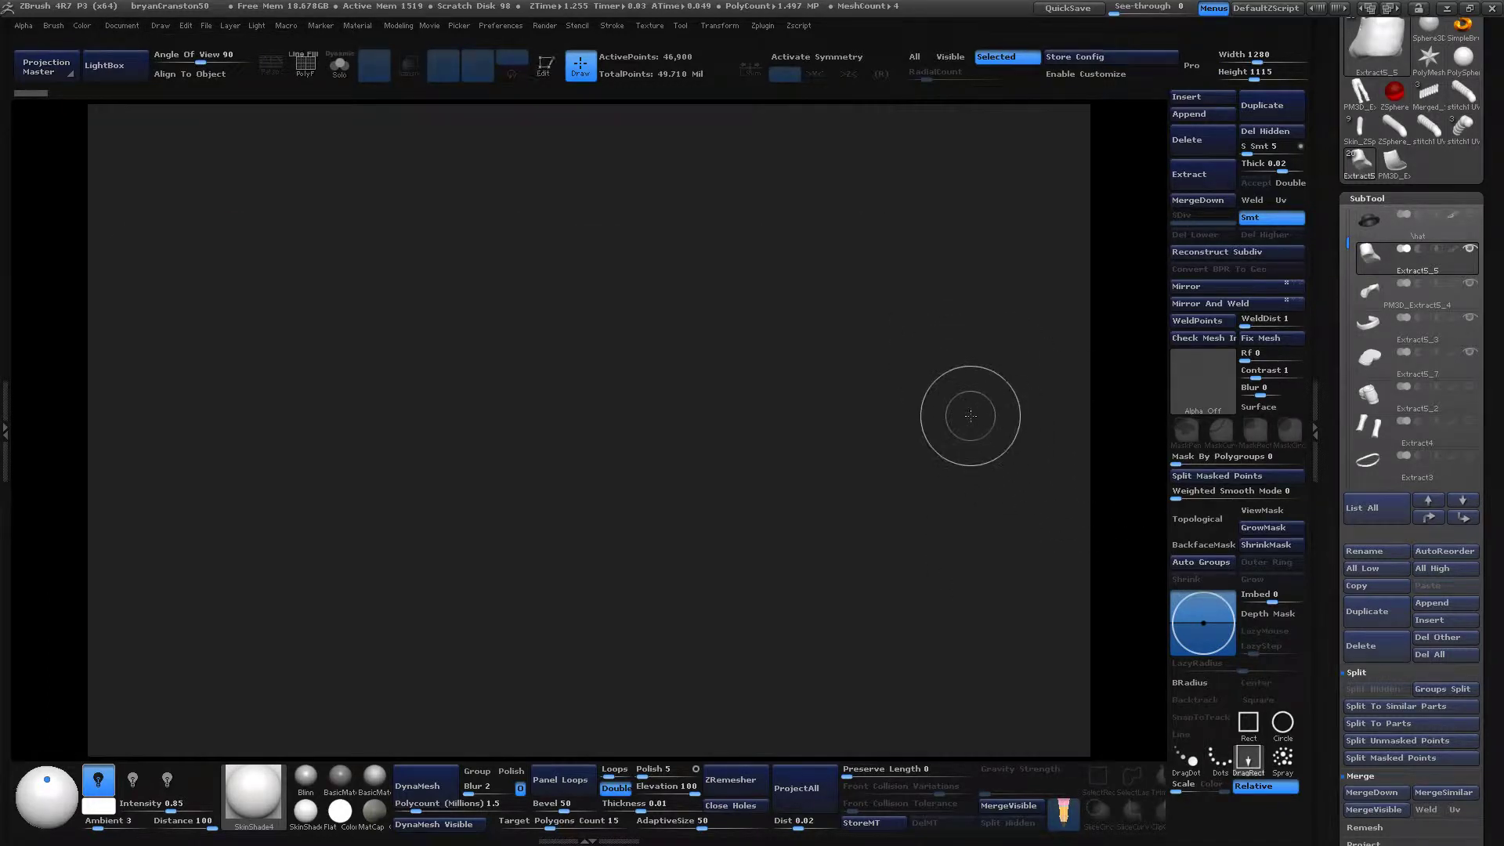
pyautogui.press('t')
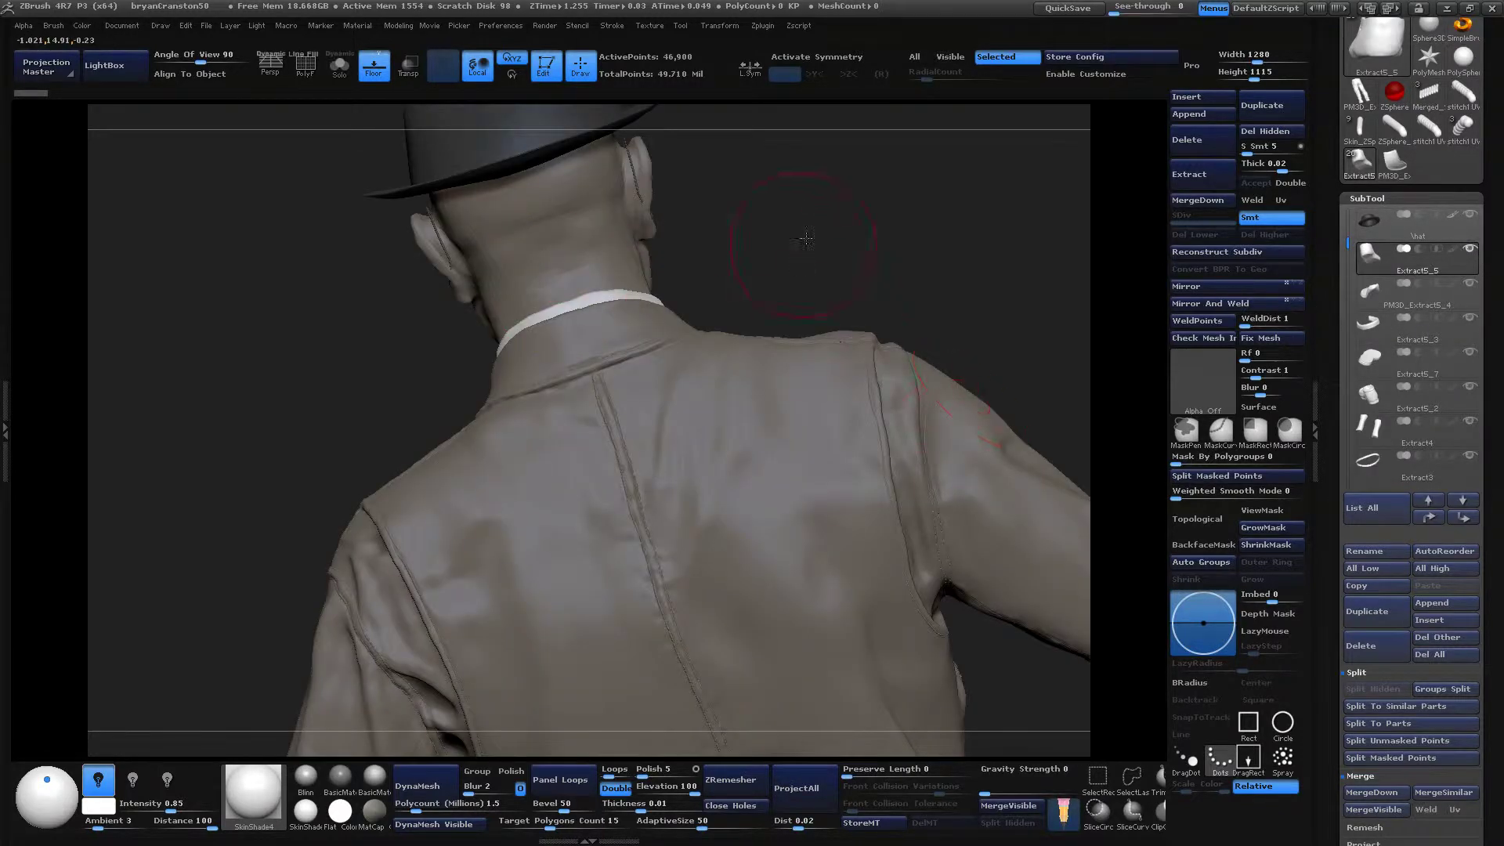
pyautogui.keyDown('shift'); pyautogui.moveTo(806, 269); pyautogui.dragTo(953, 185); pyautogui.keyUp('shift')
pyautogui.keyDown('alt'); pyautogui.moveTo(904, 308); pyautogui.dragTo(922, 261); pyautogui.keyUp('alt')
pyautogui.keyDown('alt'); pyautogui.moveTo(958, 381); pyautogui.dragTo(929, 302); pyautogui.keyUp('alt')
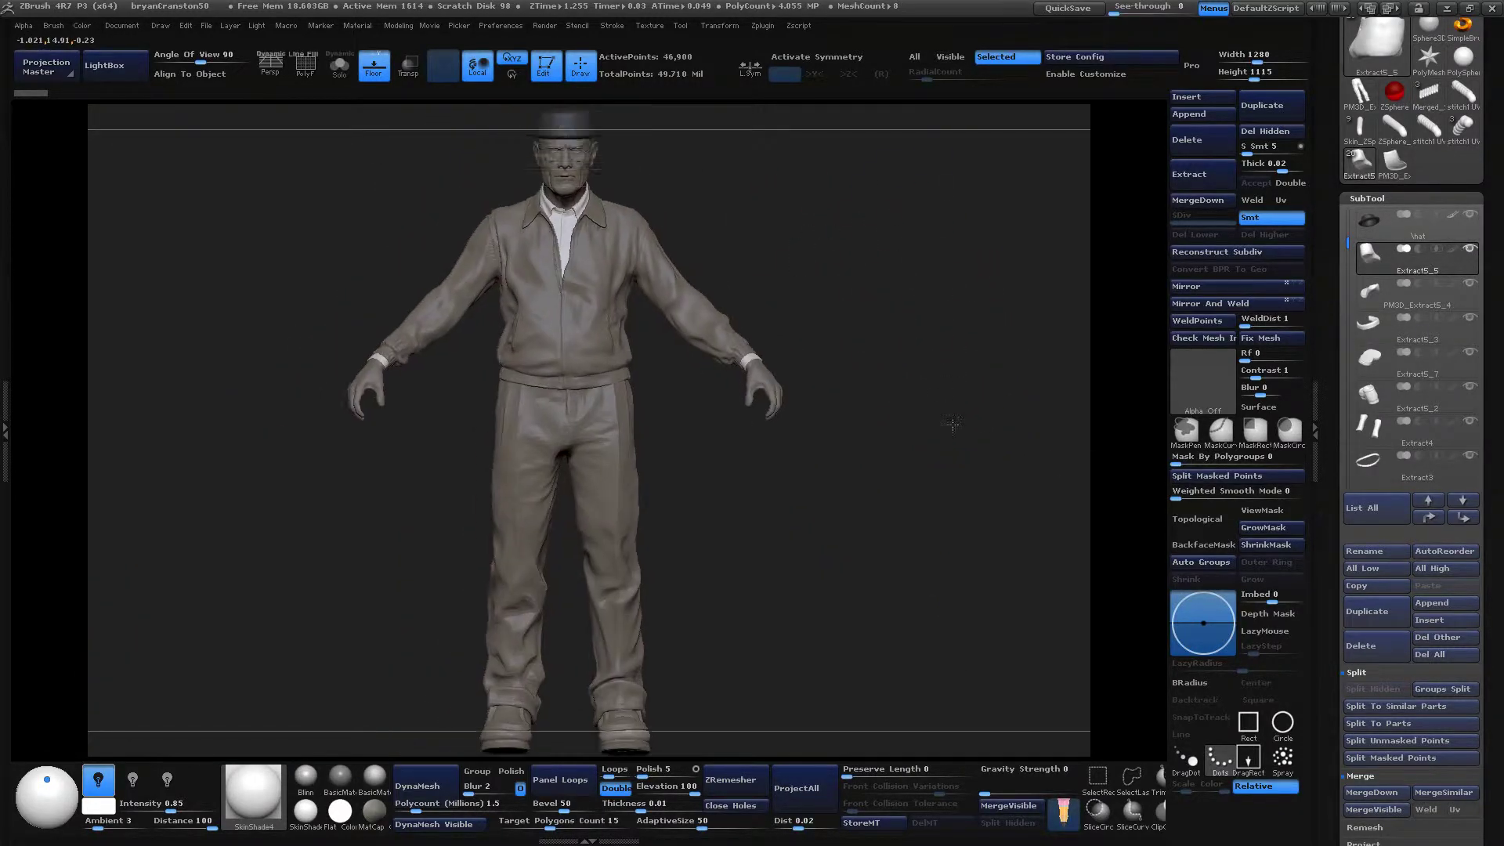
# Make the basetoolv42export body mesh the active subtool and frame the model.
pyautogui.moveTo(951, 423); pyautogui.dragTo(897, 467)
pyautogui.keyDown('alt'); pyautogui.moveTo(940, 567); pyautogui.dragTo(940, 542); pyautogui.keyUp('alt')
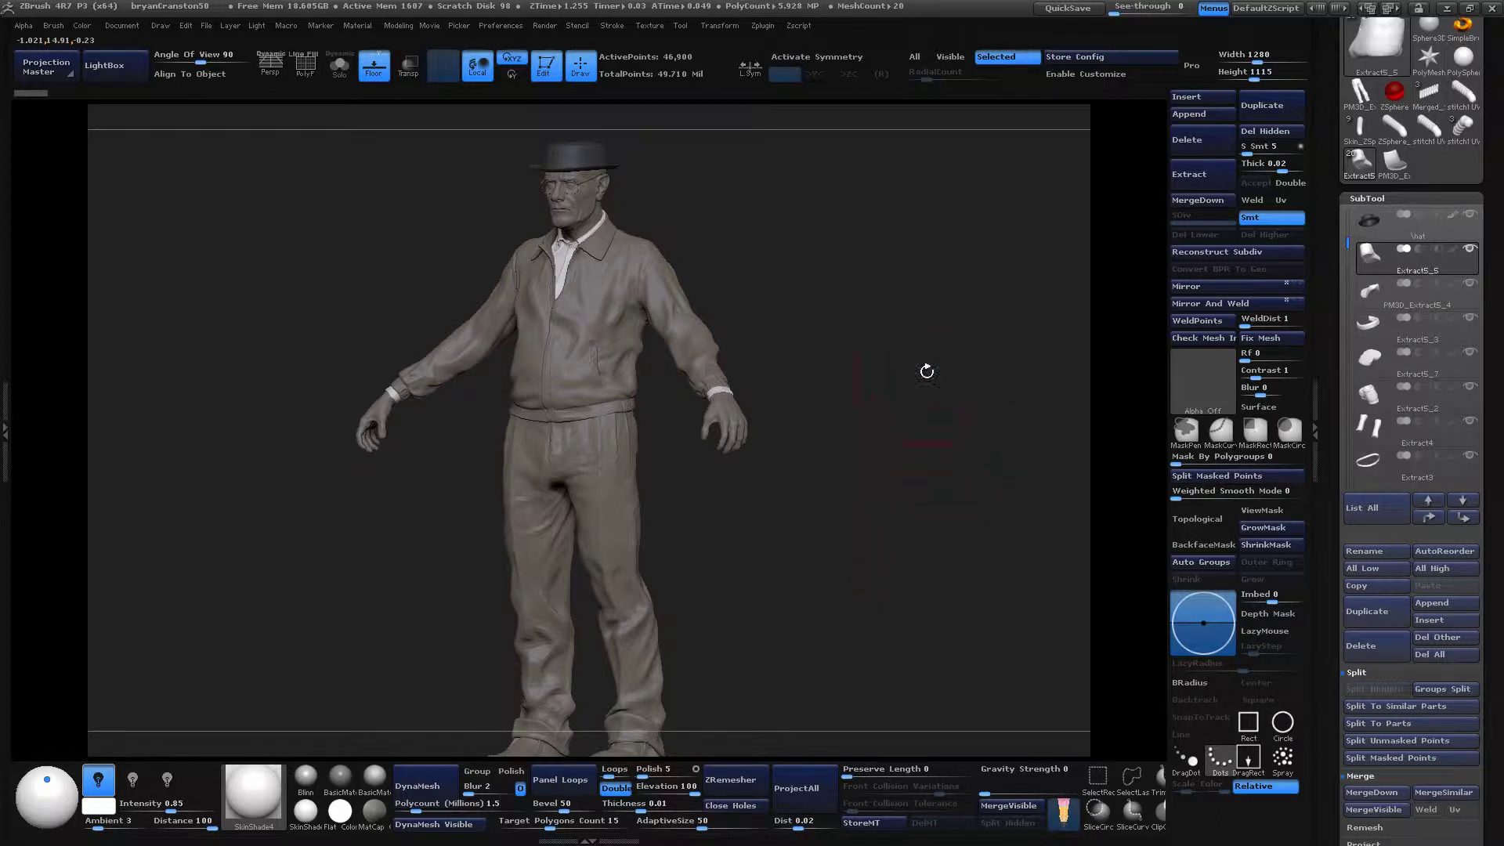
pyautogui.moveTo(926, 371); pyautogui.dragTo(852, 415)
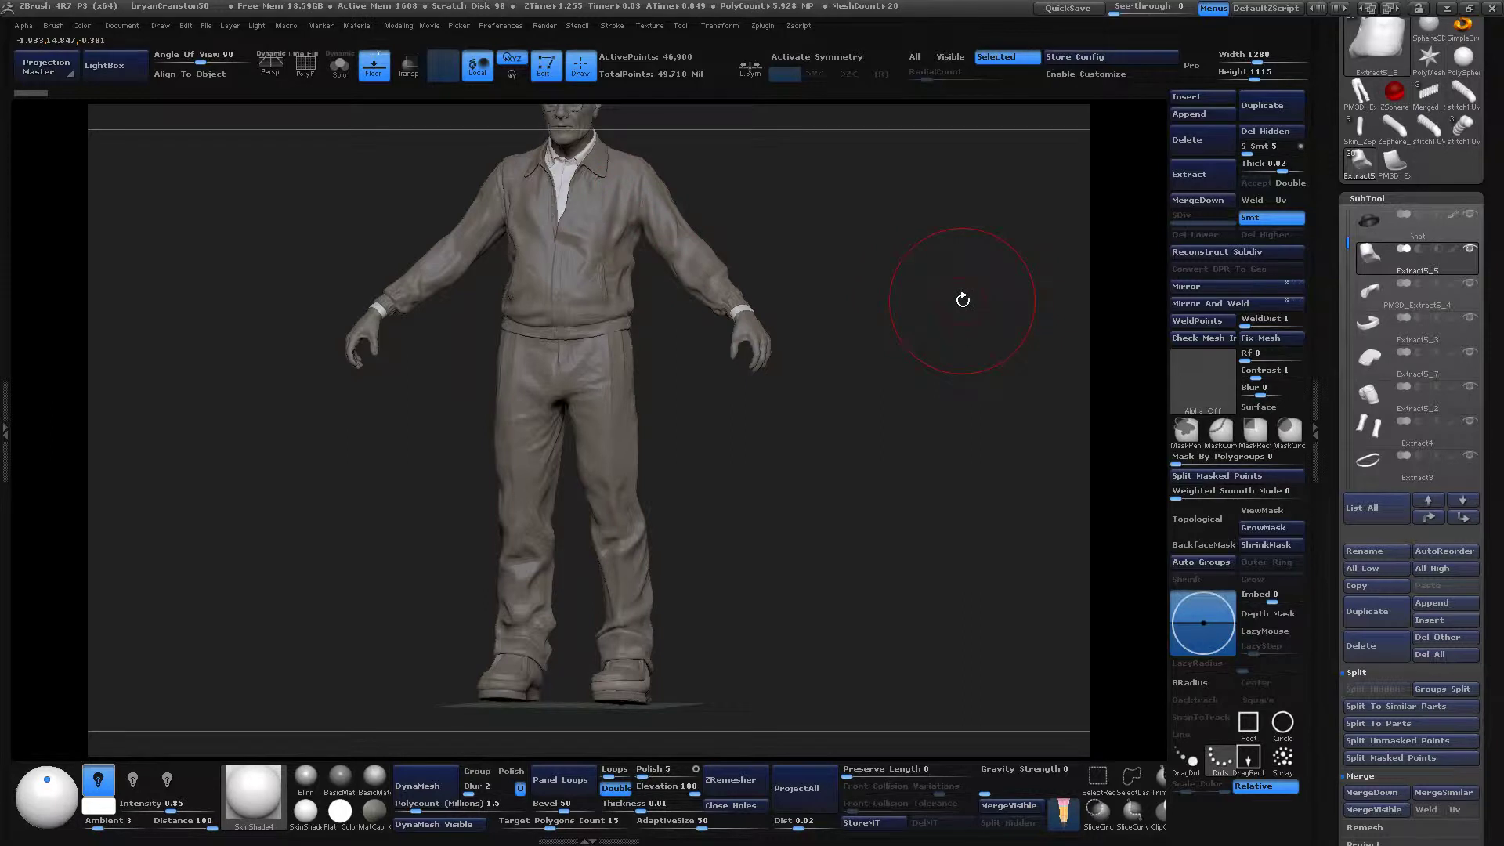
pyautogui.keyDown('alt'); pyautogui.moveTo(900, 342); pyautogui.dragTo(880, 496); pyautogui.keyUp('alt')
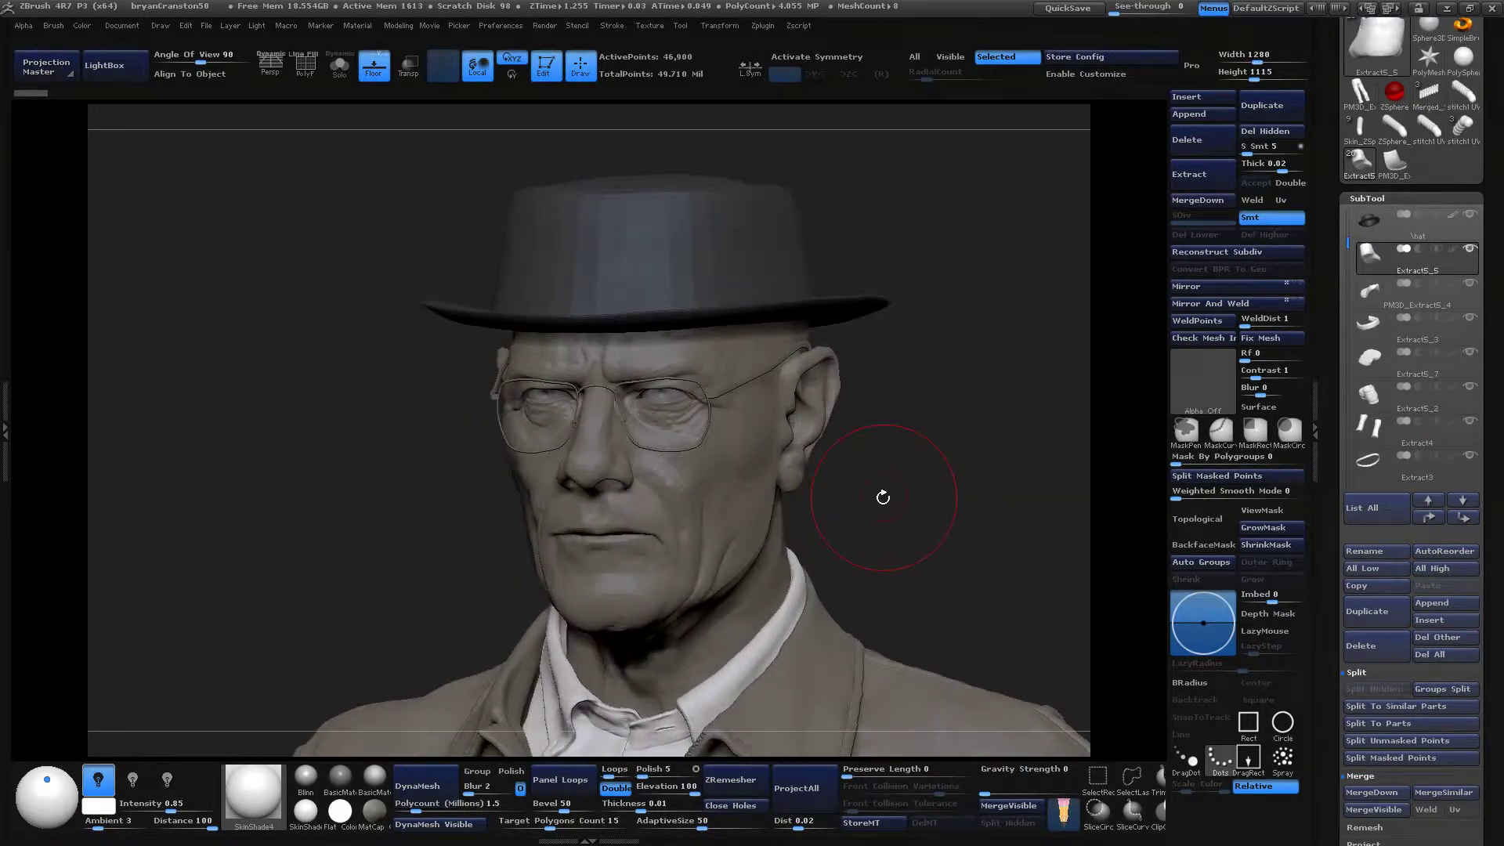
pyautogui.keyDown('alt'); pyautogui.click(755, 468); pyautogui.keyUp('alt')
pyautogui.moveTo(1008, 527); pyautogui.dragTo(989, 521)
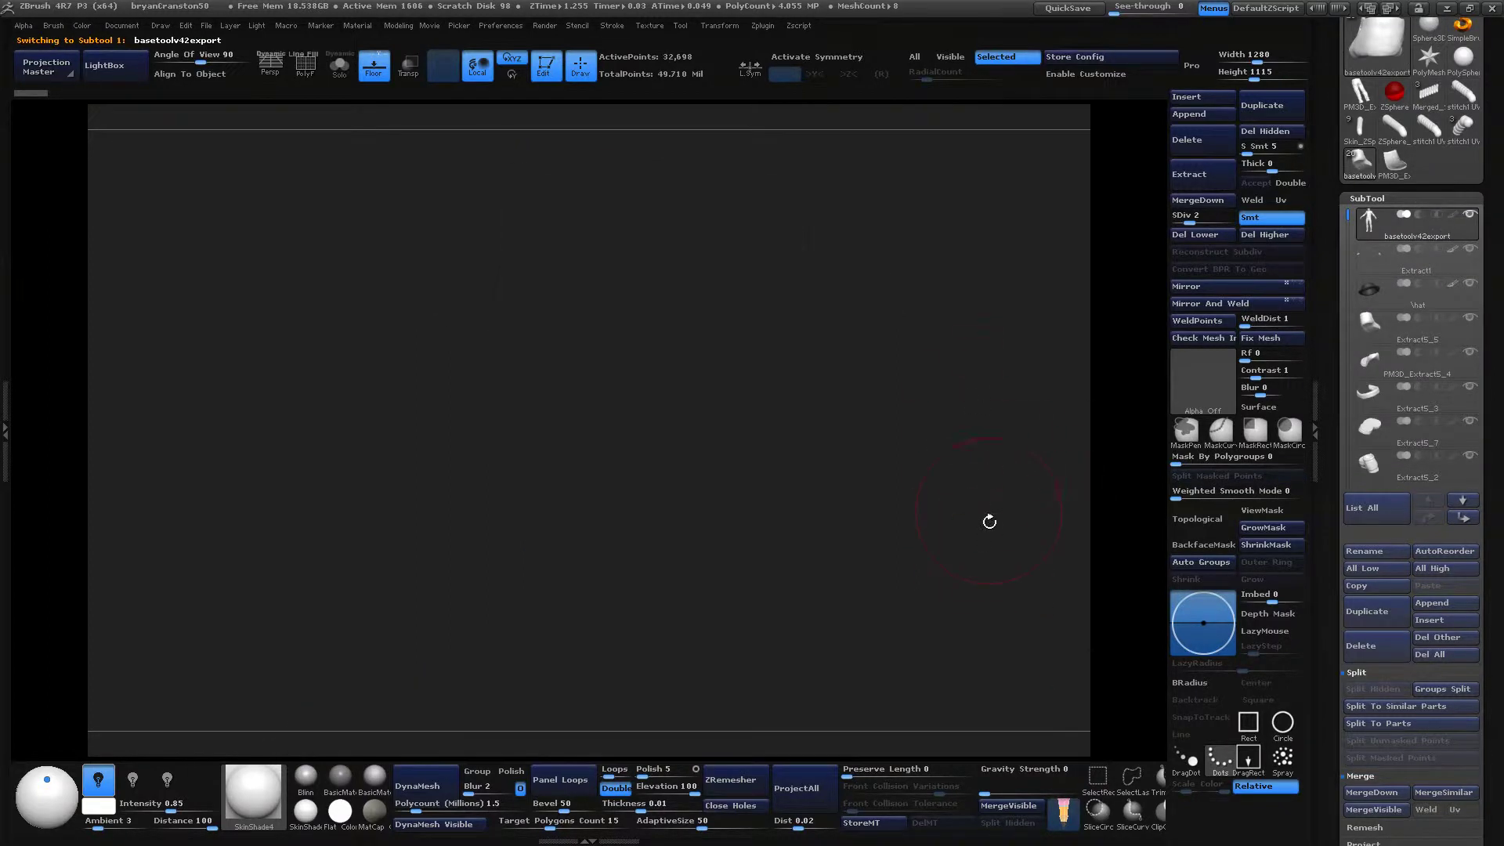
pyautogui.press('f')
# Raise the body mesh to subdivision level 5.
pyautogui.keyDown('alt'); pyautogui.moveTo(958, 447); pyautogui.dragTo(962, 665); pyautogui.keyUp('alt')
pyautogui.keyDown('alt'); pyautogui.moveTo(959, 399); pyautogui.dragTo(936, 593); pyautogui.keyUp('alt')
pyautogui.keyDown('alt'); pyautogui.moveTo(970, 333); pyautogui.dragTo(956, 501); pyautogui.keyUp('alt')
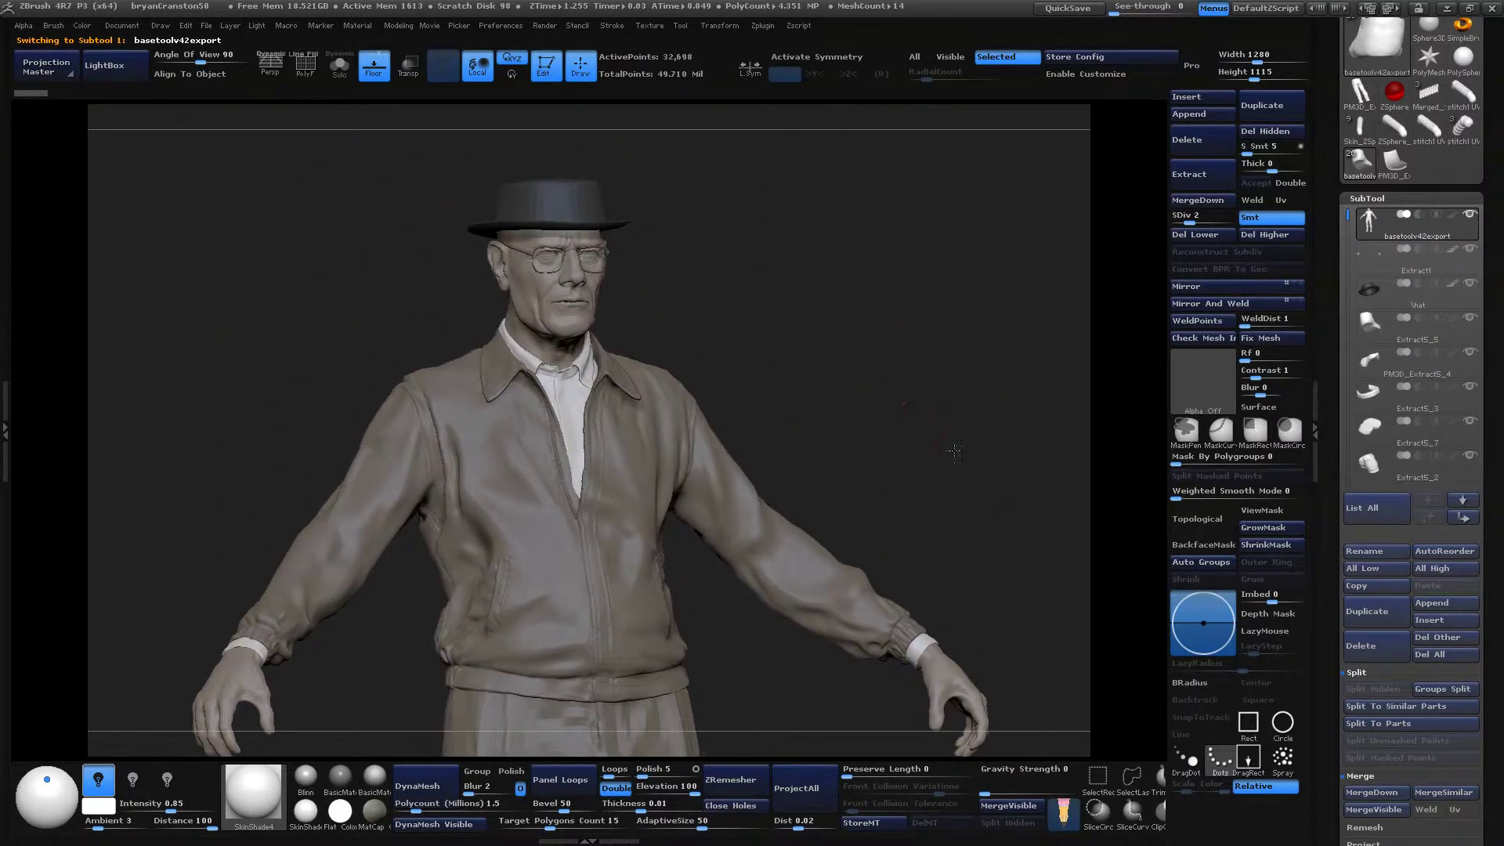
pyautogui.moveTo(955, 447); pyautogui.dragTo(944, 448)
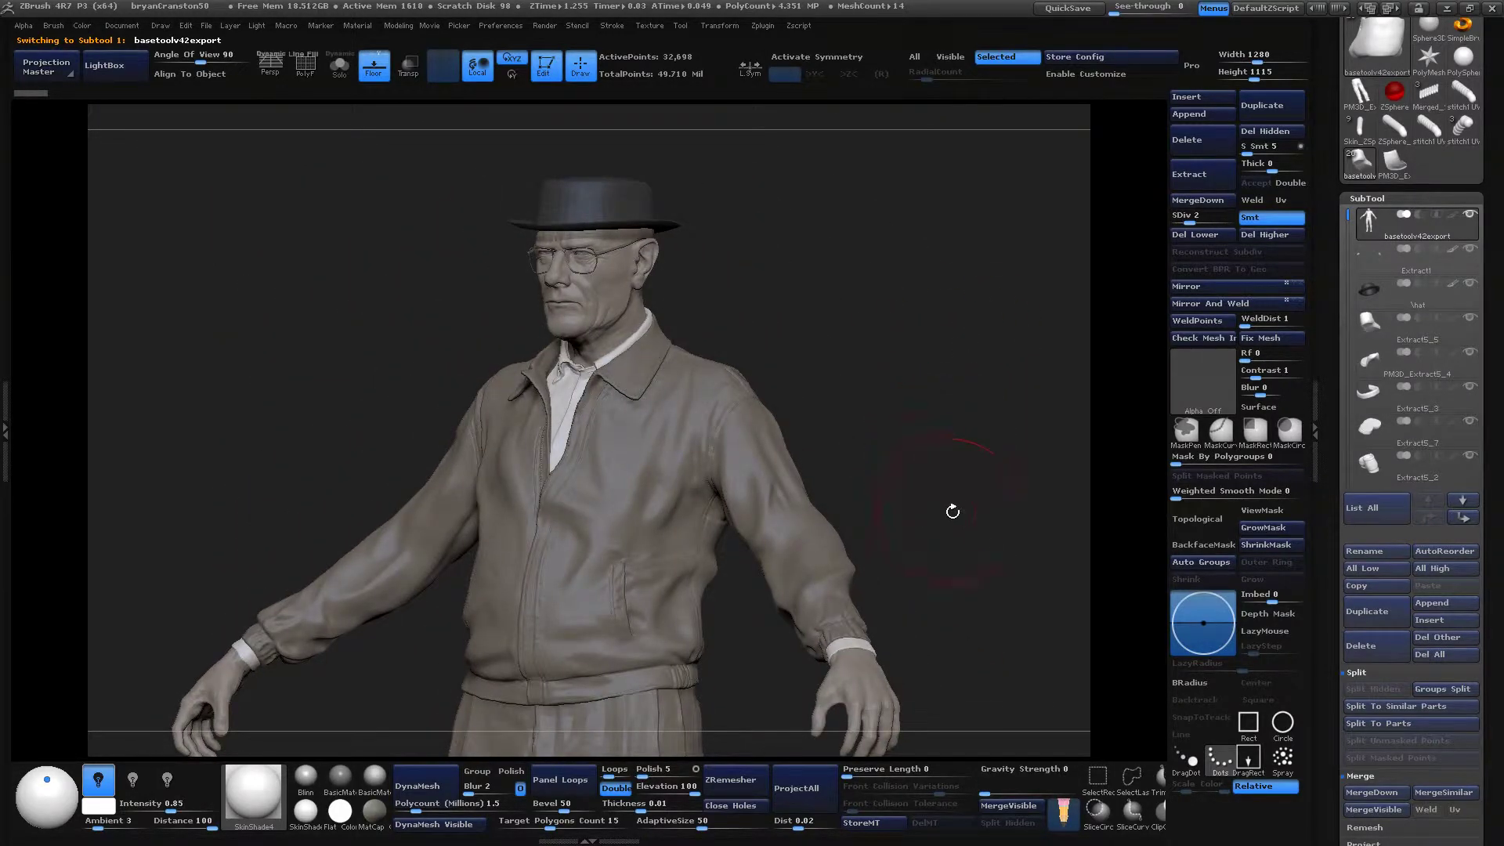
pyautogui.hotkey('shift', 'd')
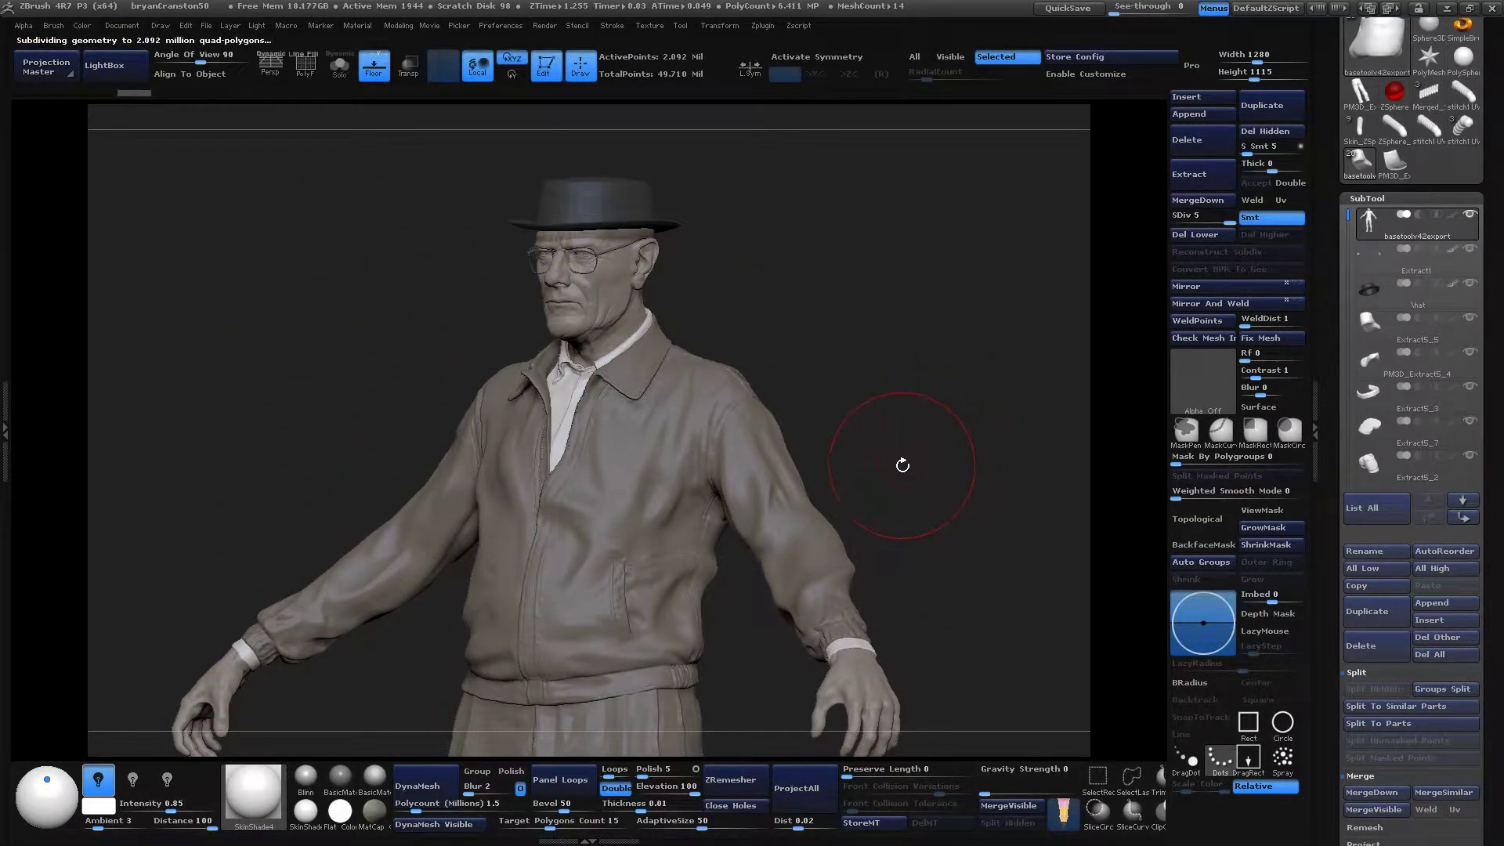
# Examine the jacket's folds around the shoulders, sleeves, cuffs and waistband, along with the trousers and shirt collar, from several angles.
pyautogui.moveTo(913, 376); pyautogui.dragTo(946, 357)
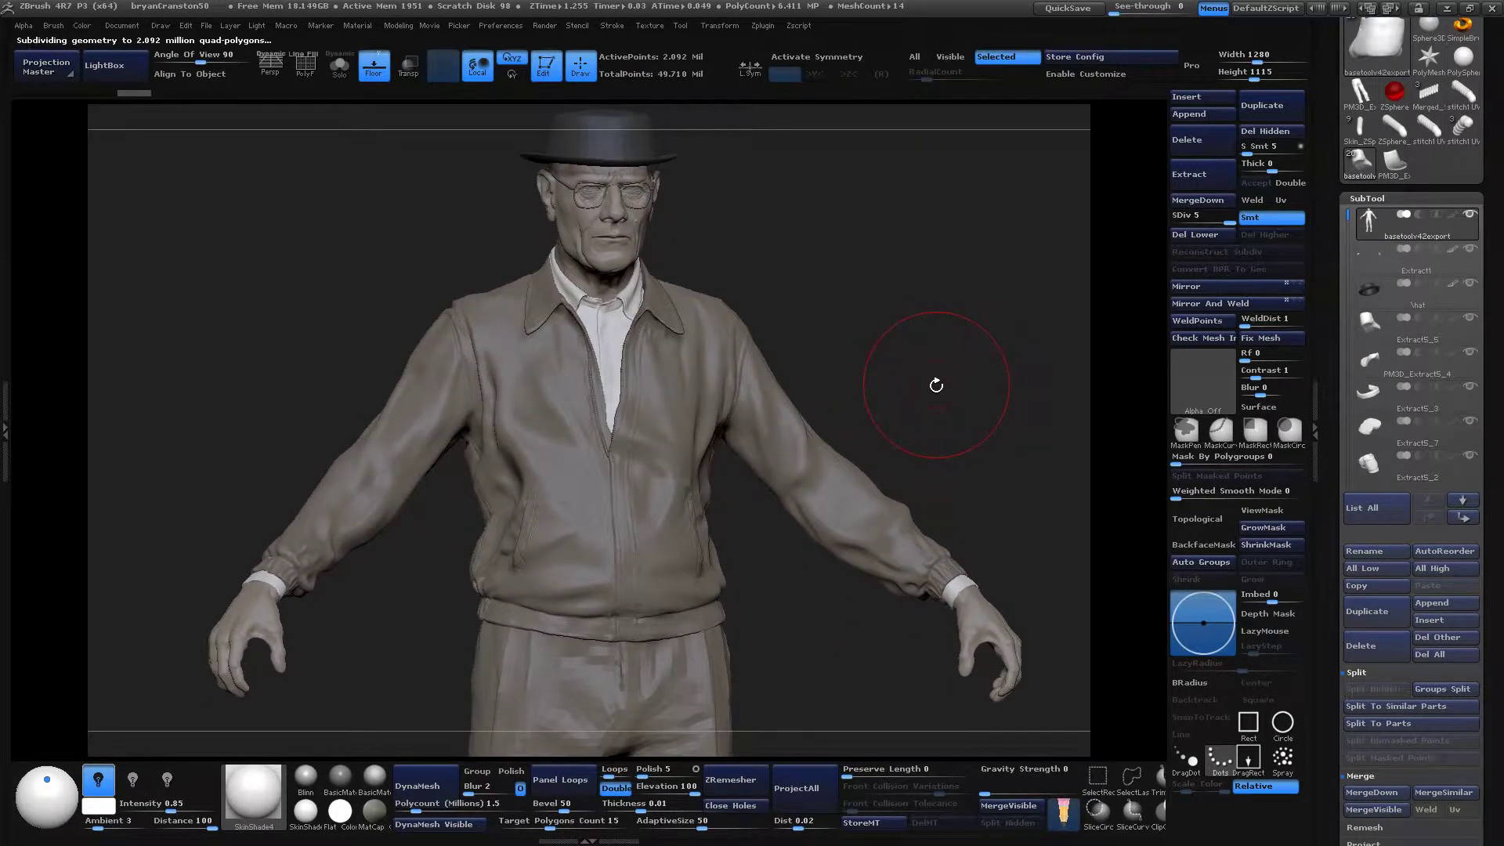
pyautogui.moveTo(925, 398)
pyautogui.mouseDown()
pyautogui.moveTo(890, 396)
pyautogui.moveTo(917, 396)
pyautogui.mouseUp()
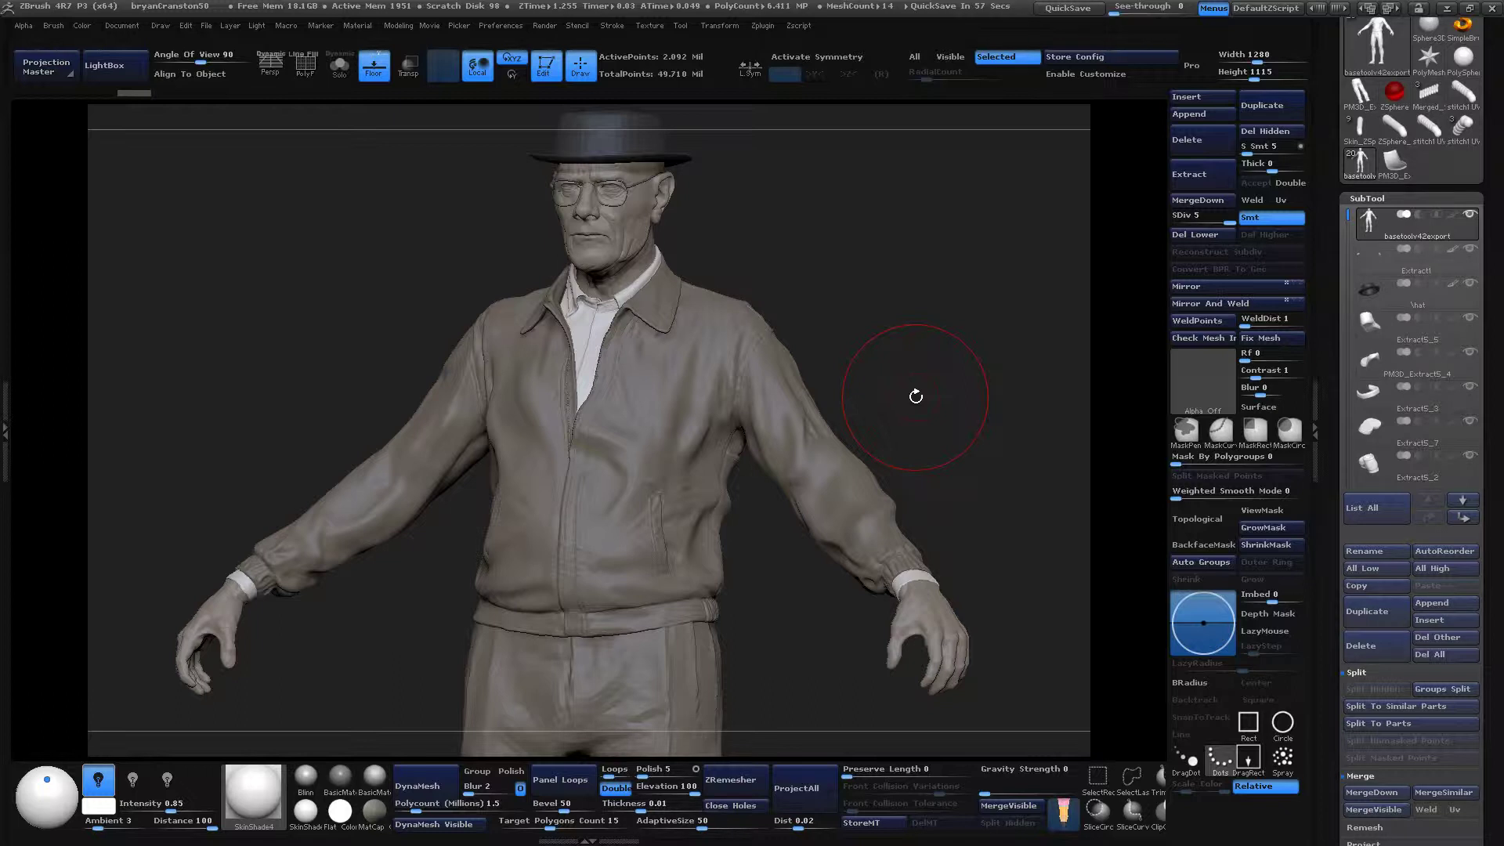
pyautogui.keyDown('shift'); pyautogui.moveTo(915, 396); pyautogui.dragTo(974, 420); pyautogui.keyUp('shift')
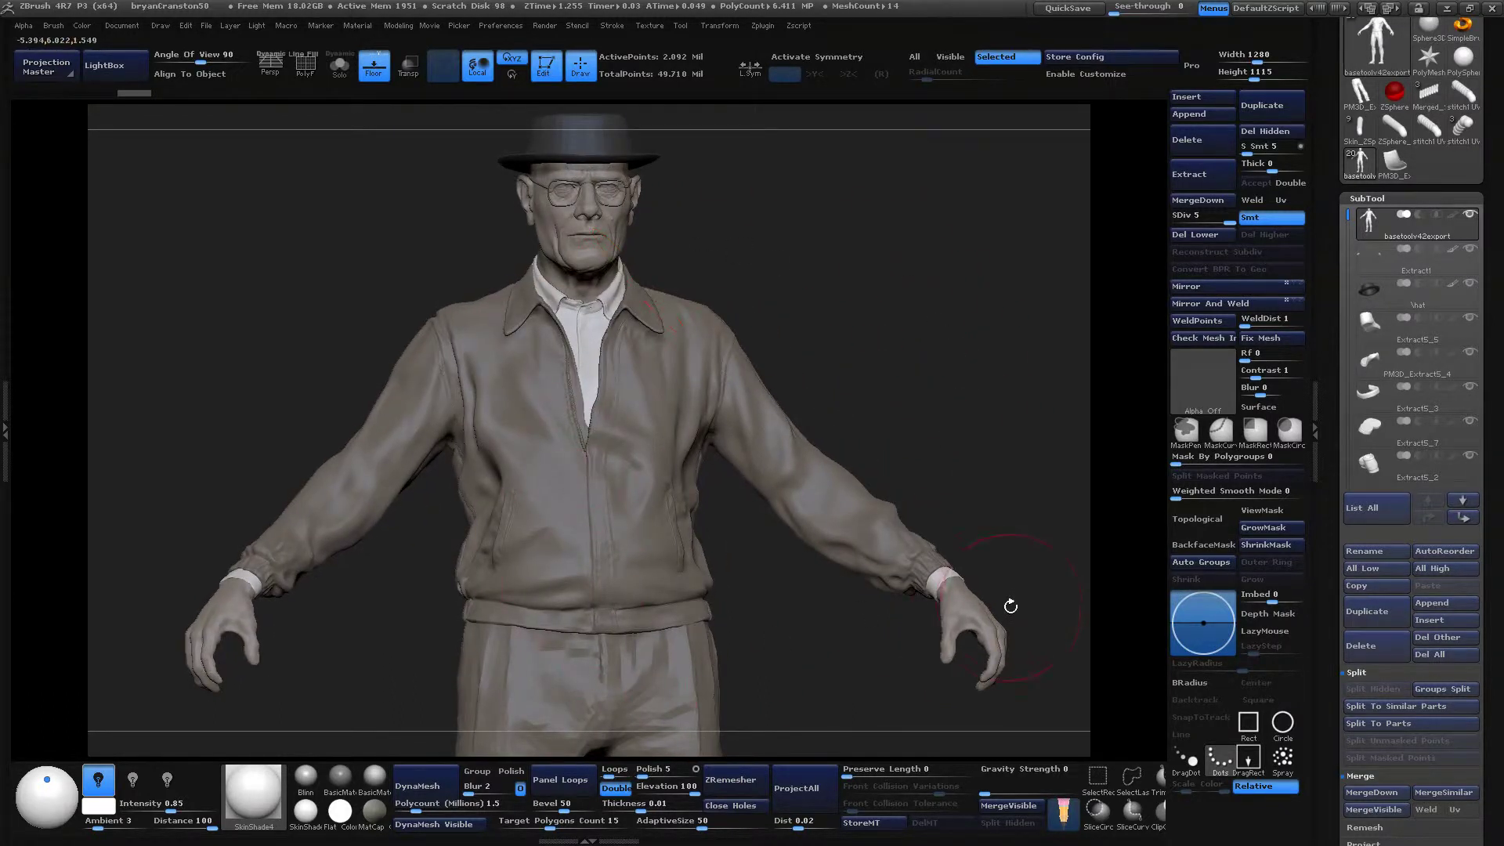
pyautogui.moveTo(997, 722)
pyautogui.mouseDown()
pyautogui.moveTo(951, 722)
pyautogui.moveTo(968, 686)
pyautogui.mouseUp()
pyautogui.moveTo(972, 584); pyautogui.dragTo(997, 594)
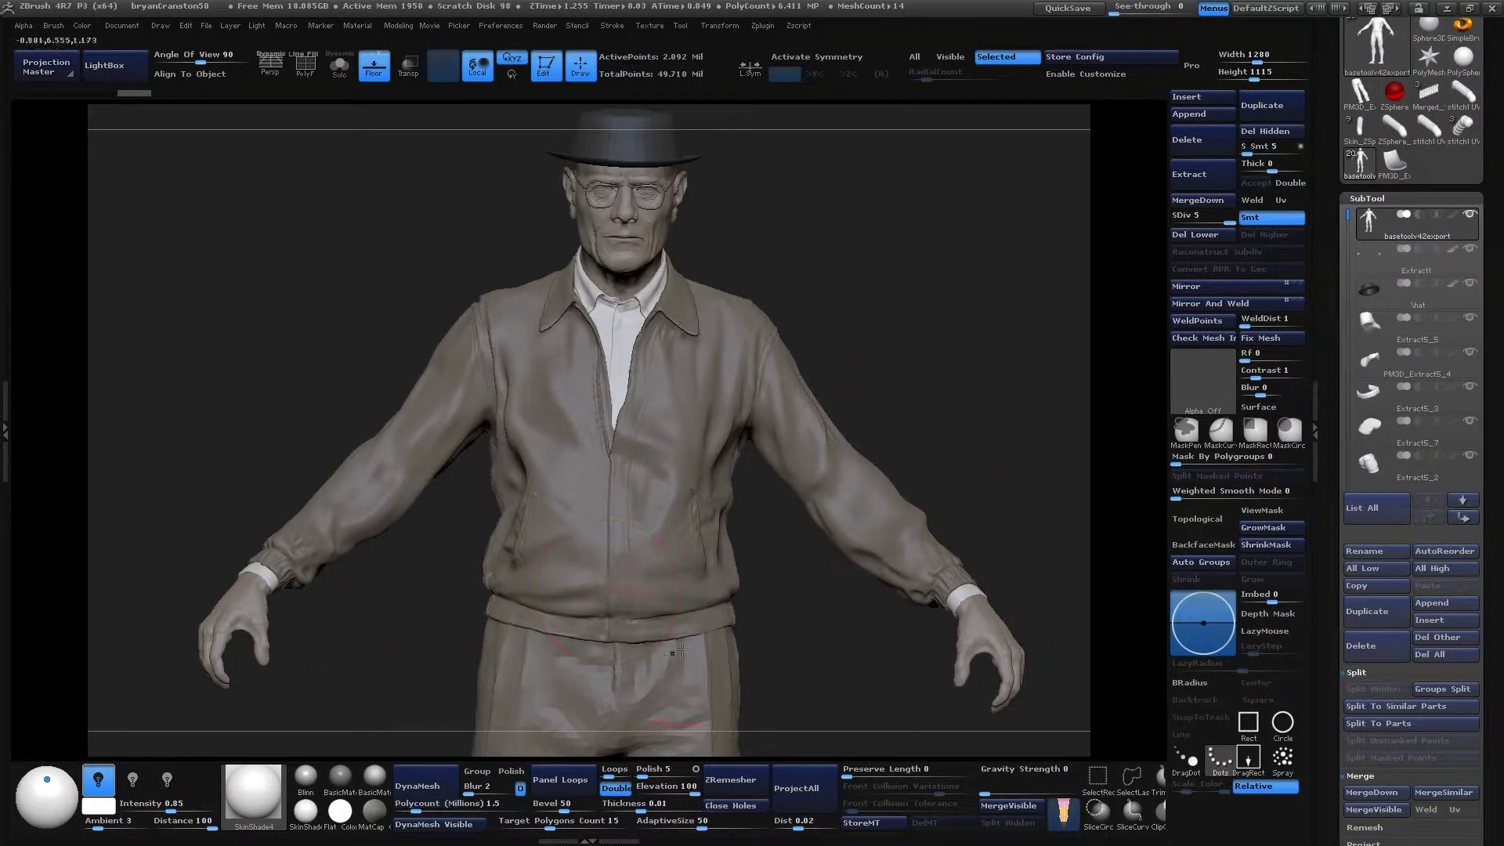
pyautogui.moveTo(1020, 467); pyautogui.dragTo(977, 531)
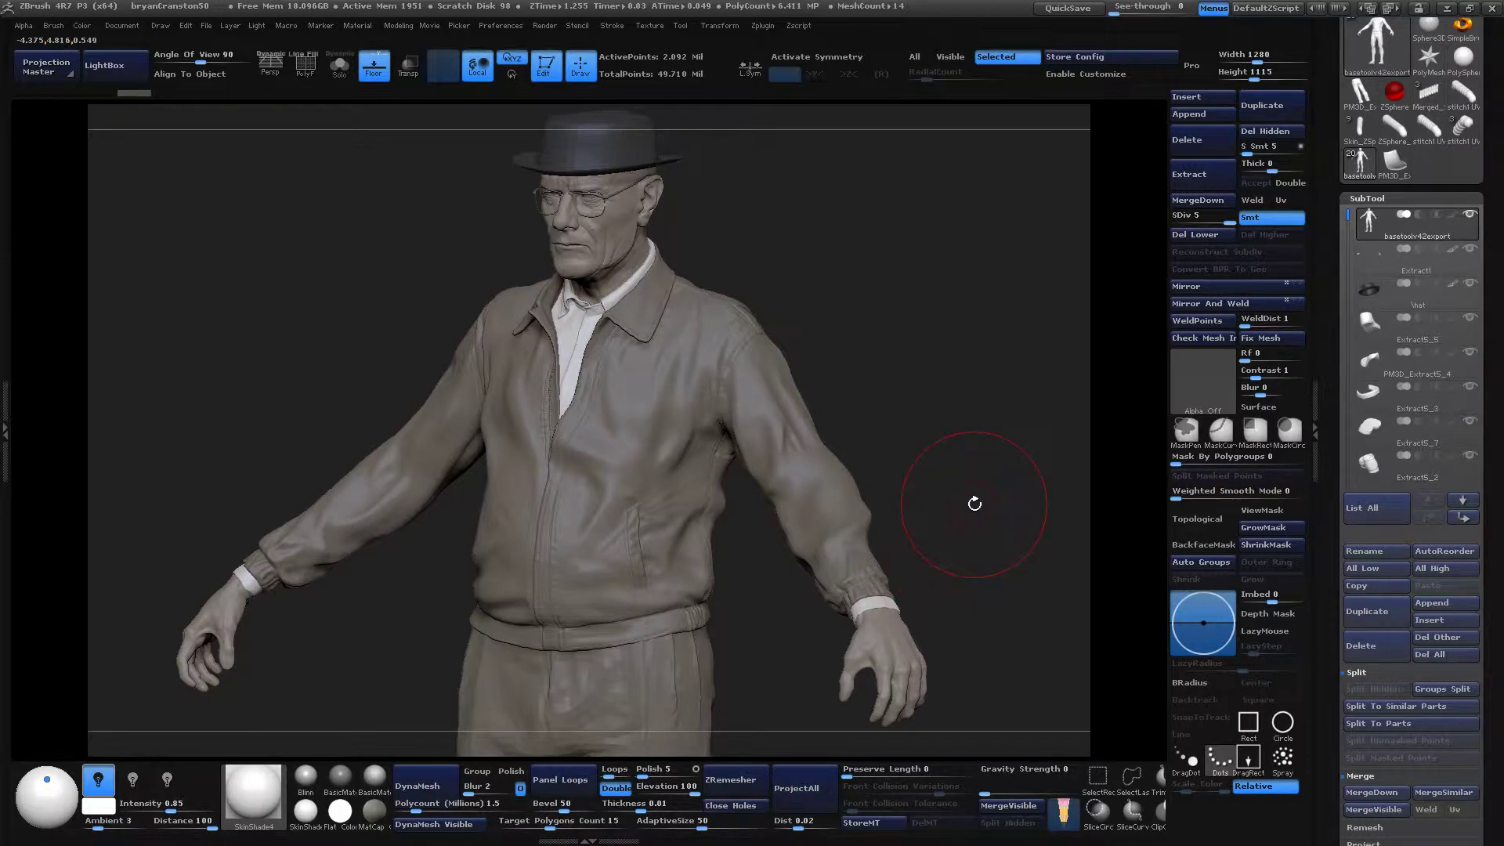
pyautogui.keyDown('alt'); pyautogui.moveTo(937, 443); pyautogui.dragTo(859, 591); pyautogui.keyUp('alt')
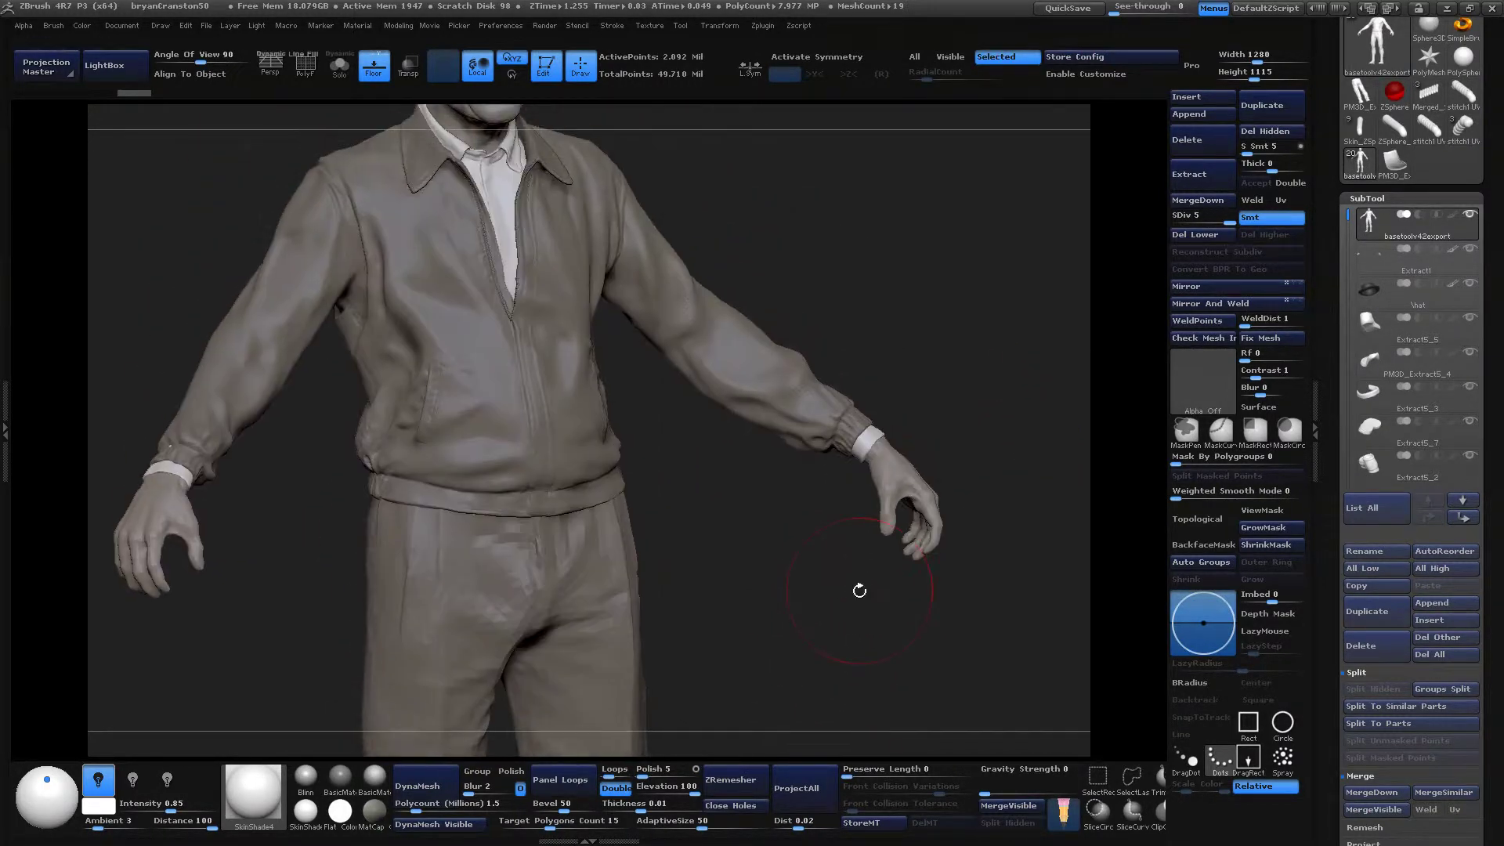
pyautogui.moveTo(963, 280); pyautogui.dragTo(789, 760)
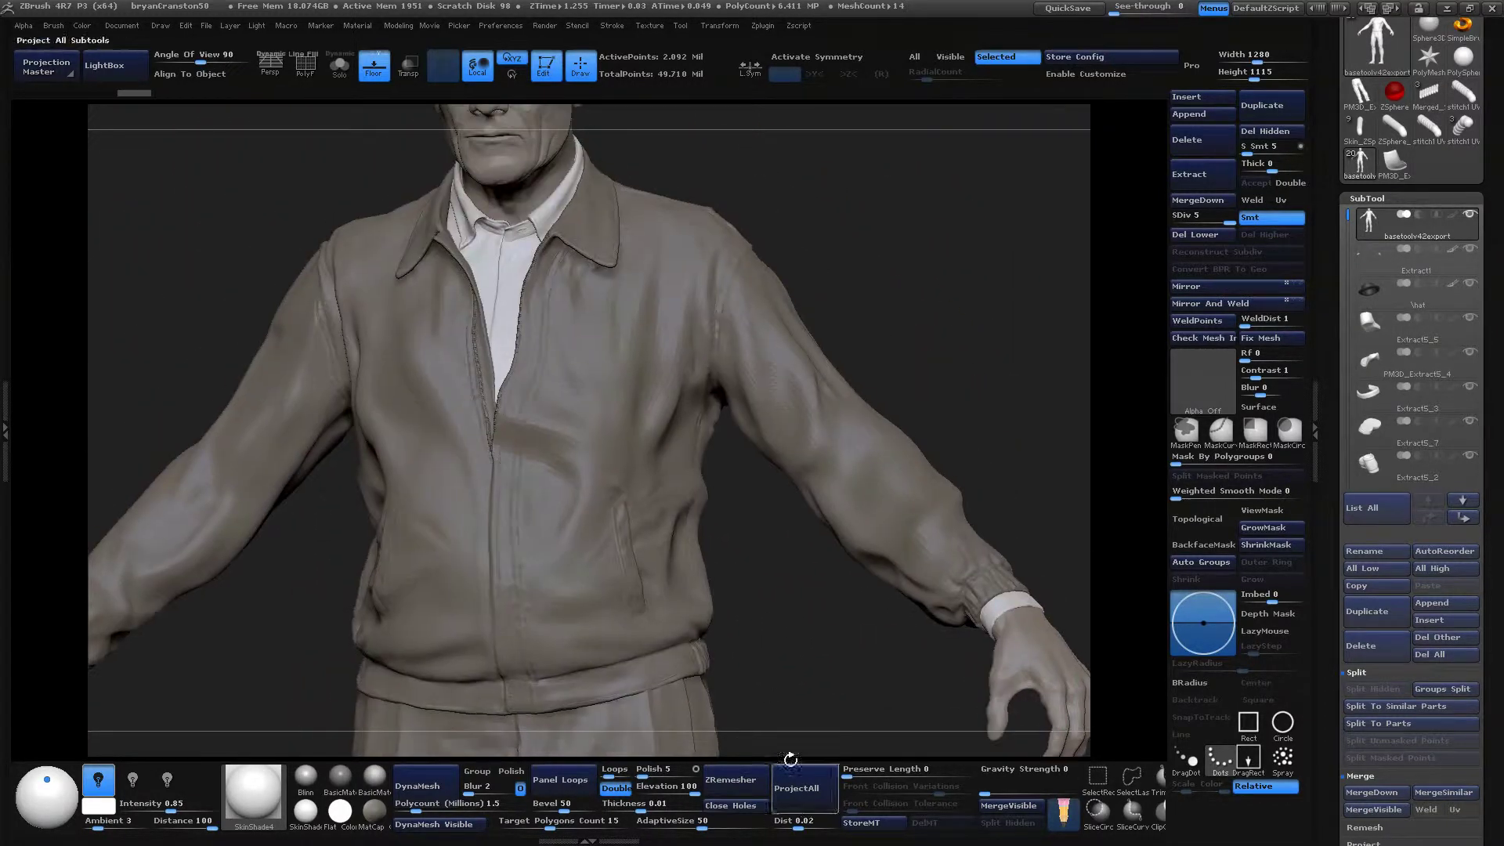
pyautogui.keyDown('alt'); pyautogui.moveTo(915, 378); pyautogui.dragTo(910, 562); pyautogui.keyUp('alt')
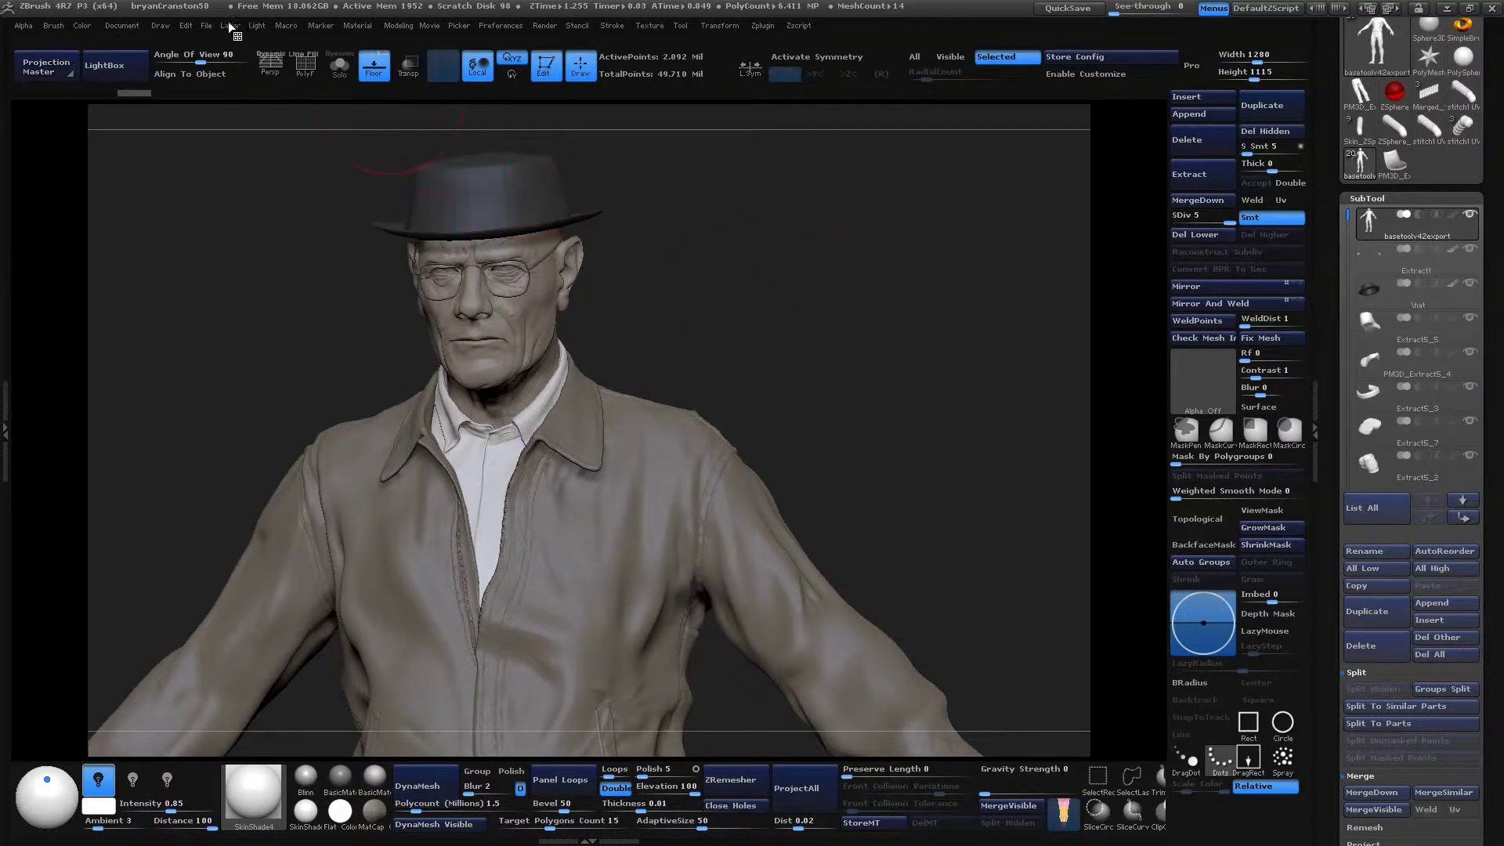
# Start opening another project without saving the changes, and pick Wizard078.ZPR while browsing the Moldeling files folder.
pyautogui.click(206, 25)
pyautogui.click(241, 55)
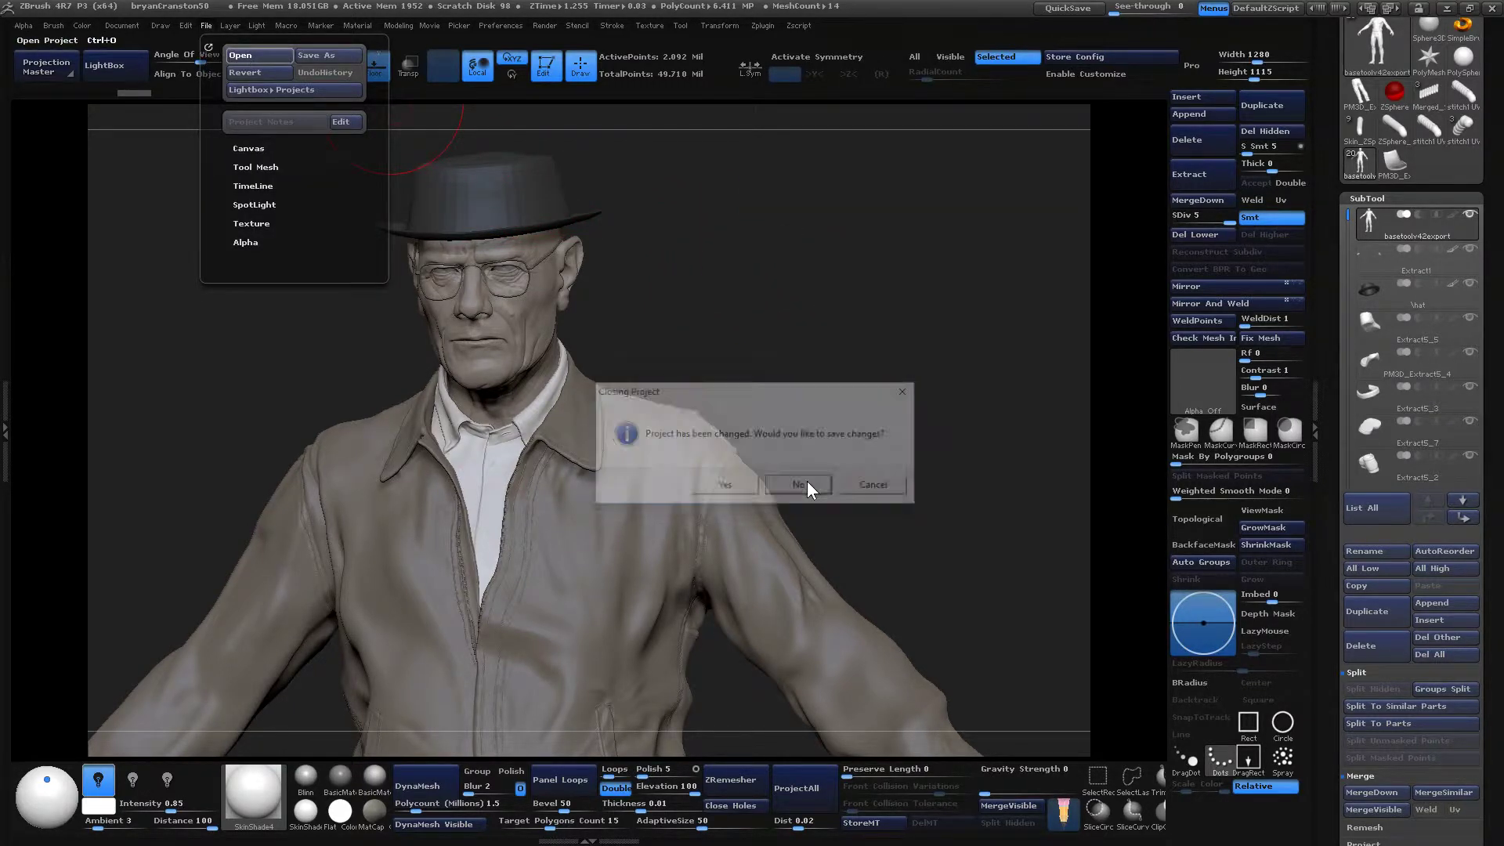
pyautogui.click(803, 485)
pyautogui.click(739, 149)
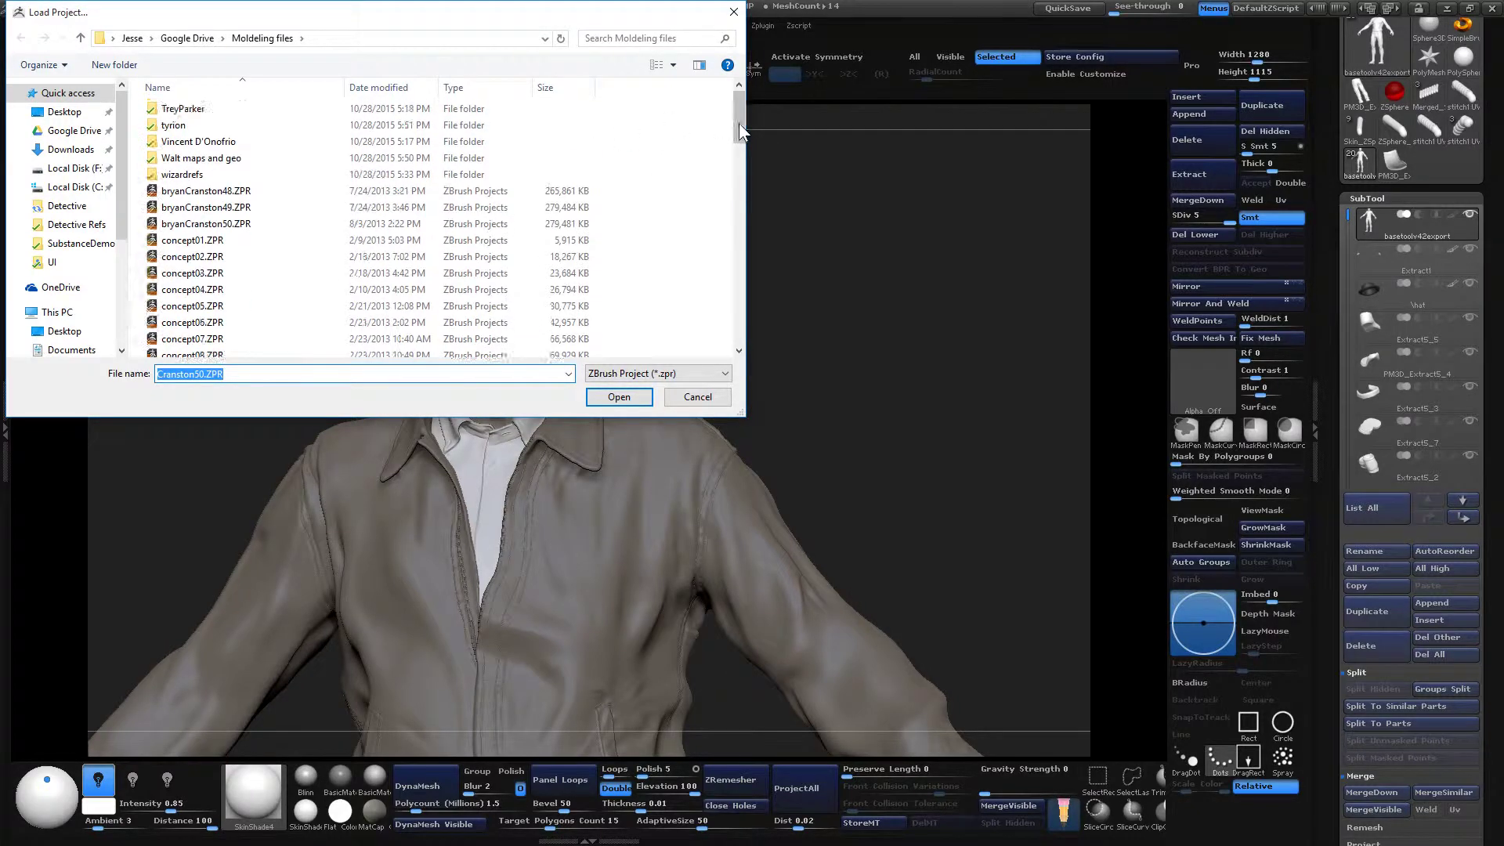
pyautogui.click(740, 124)
pyautogui.moveTo(743, 124); pyautogui.dragTo(726, 325)
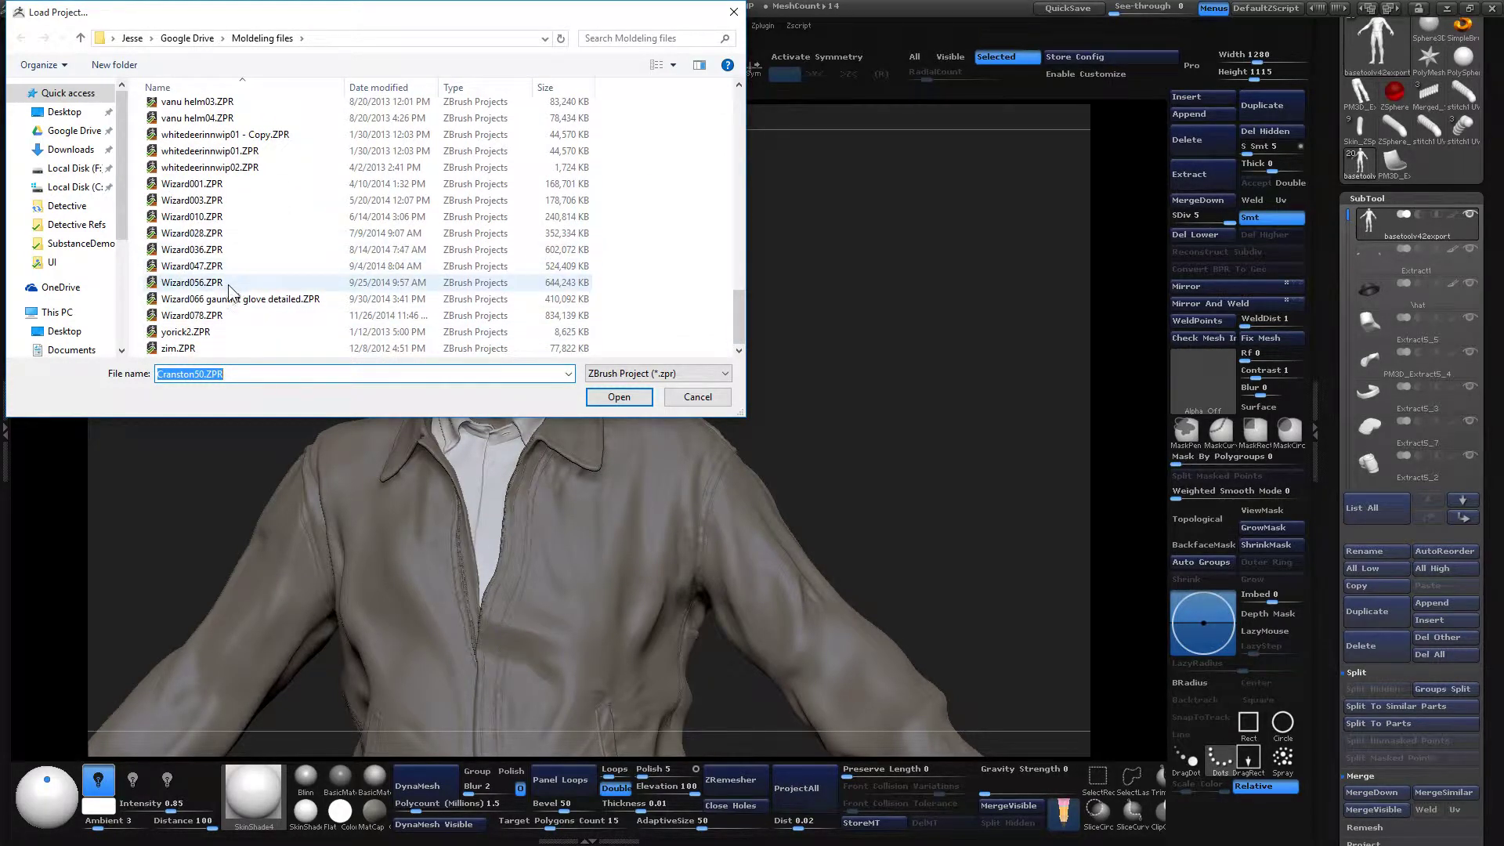
pyautogui.click(248, 315)
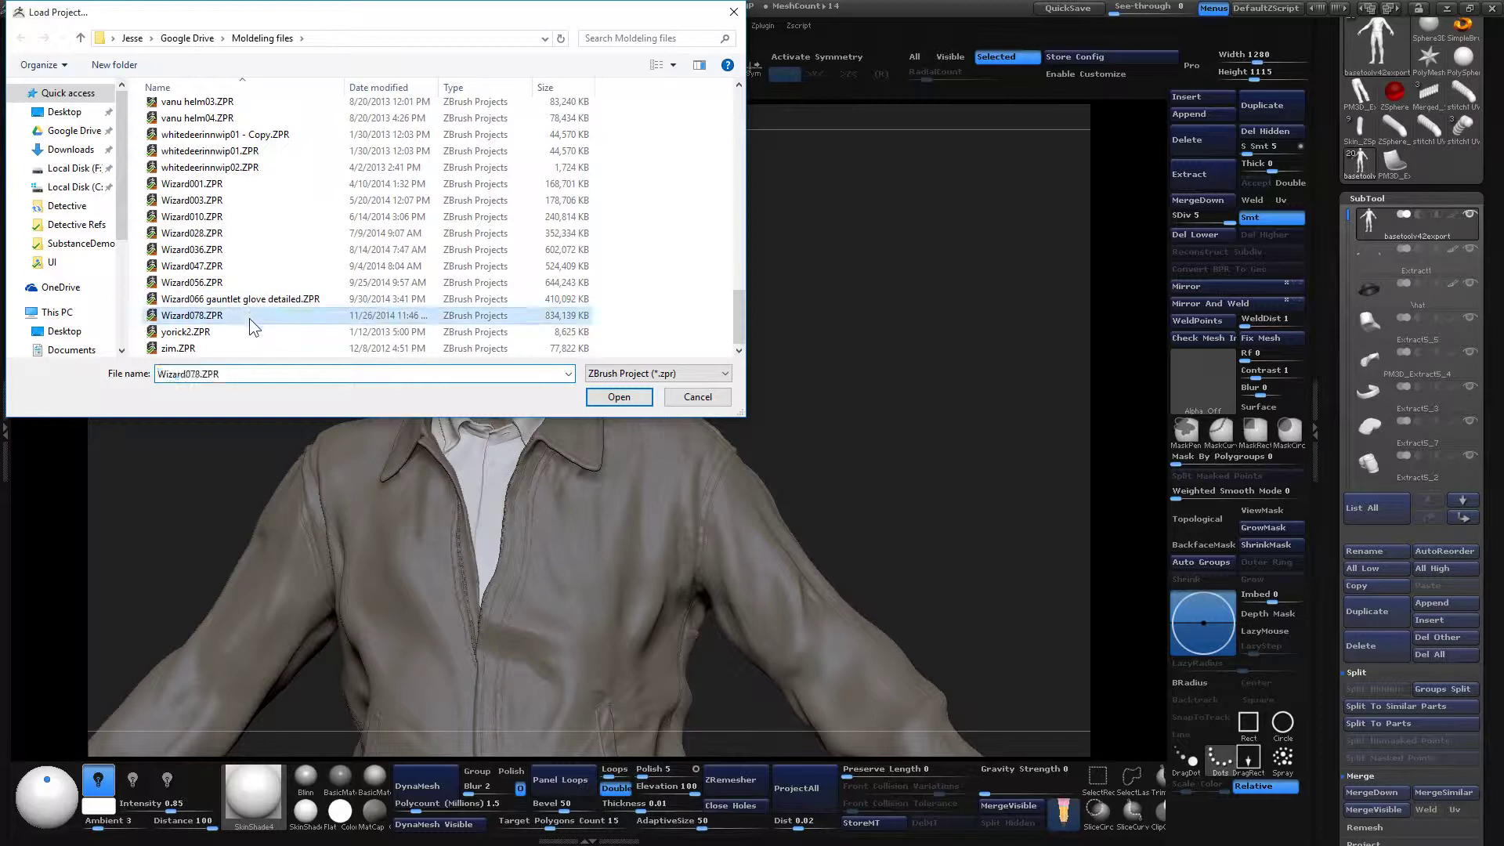
pyautogui.moveTo(741, 313); pyautogui.dragTo(735, 122)
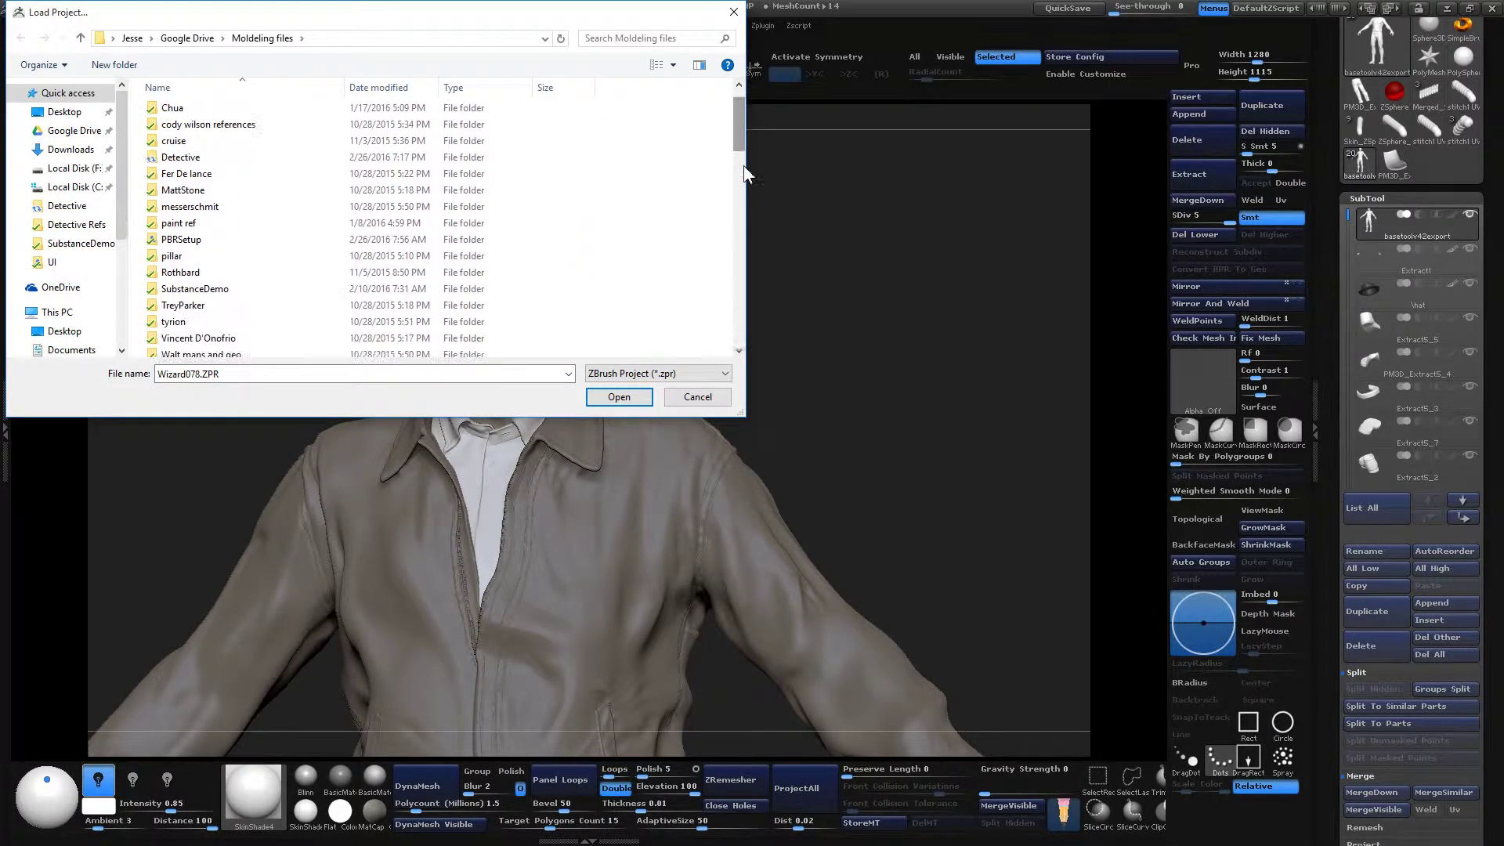
# Look through the C:, F: and BackupDisc (E:) drives, the Detective Refs folder and the user's home folder for another project.
pyautogui.click(82, 186)
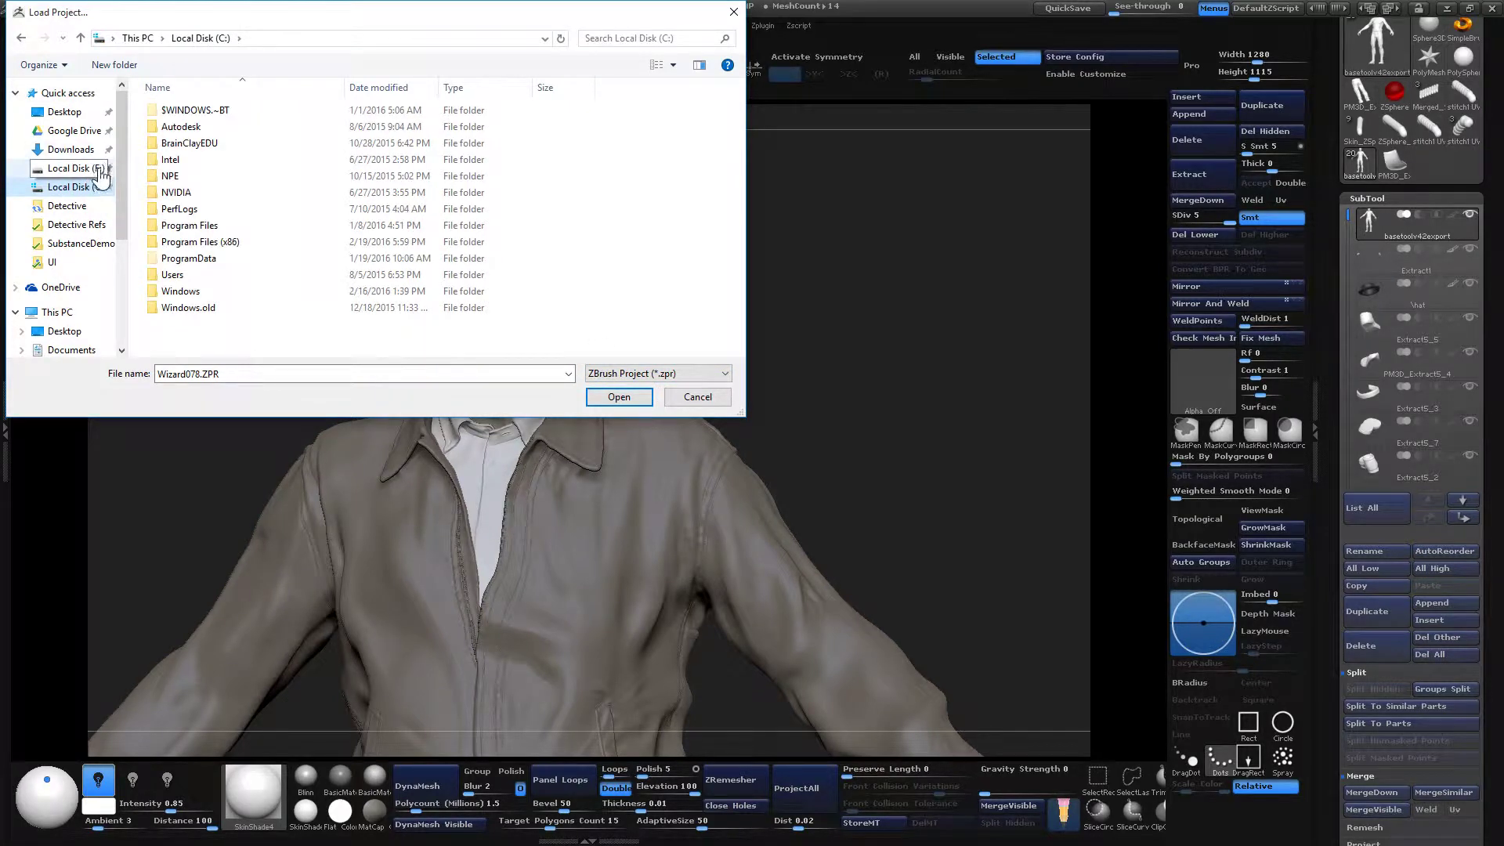
pyautogui.click(88, 169)
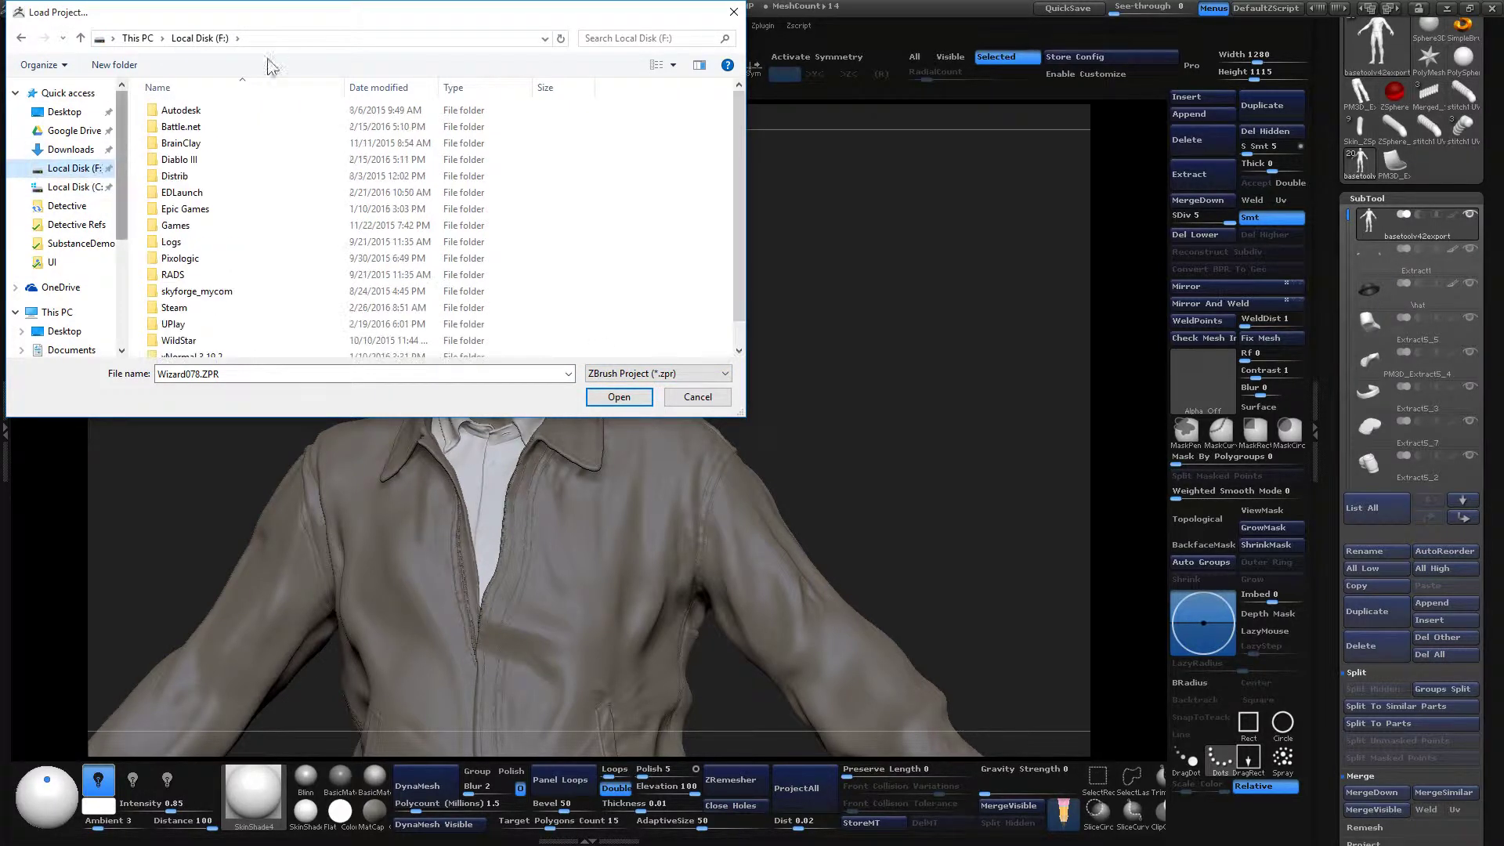
pyautogui.click(87, 225)
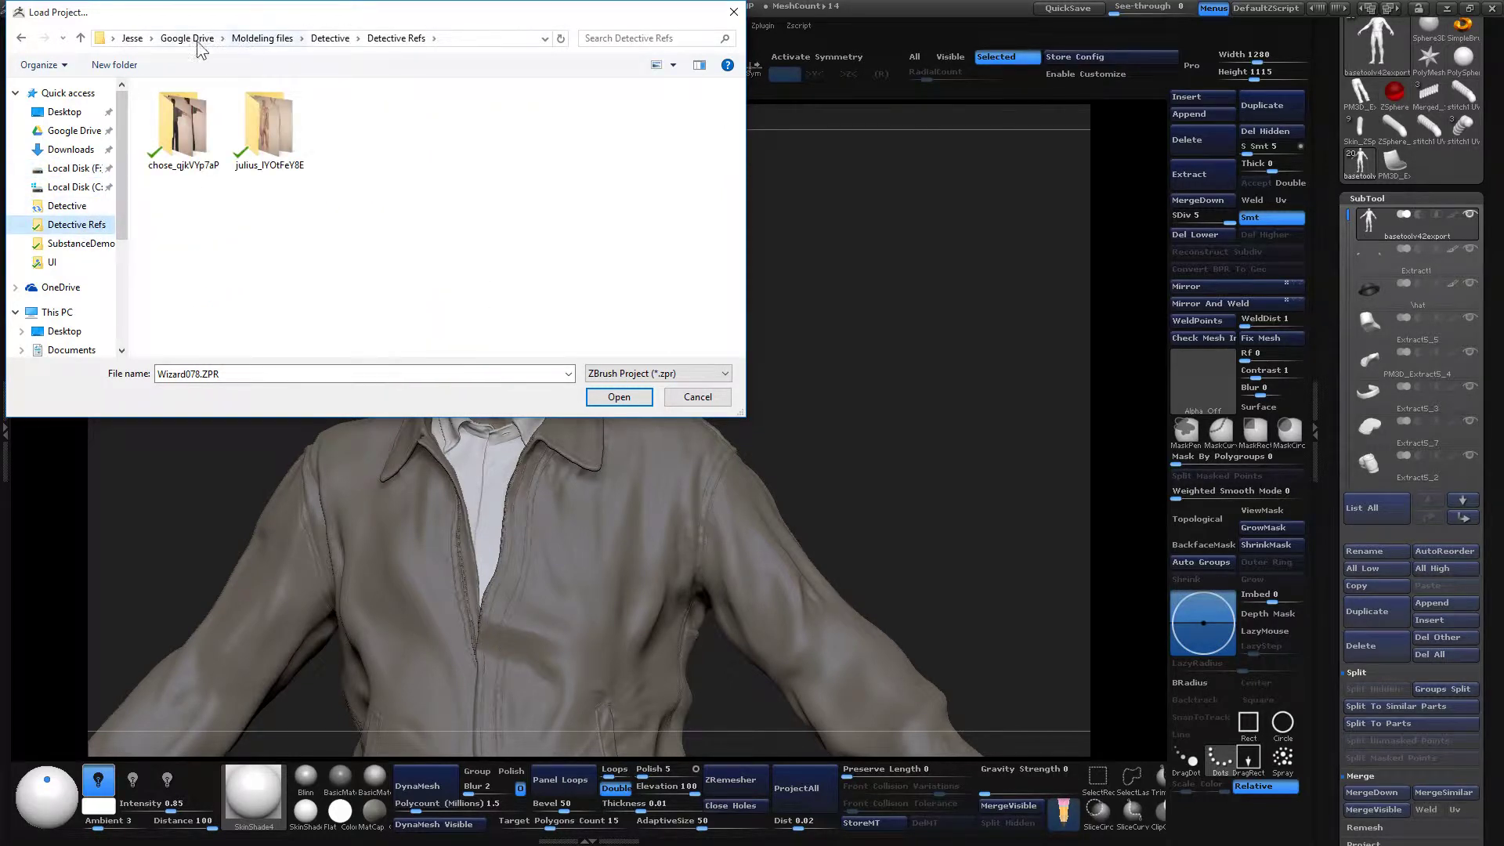
pyautogui.click(132, 38)
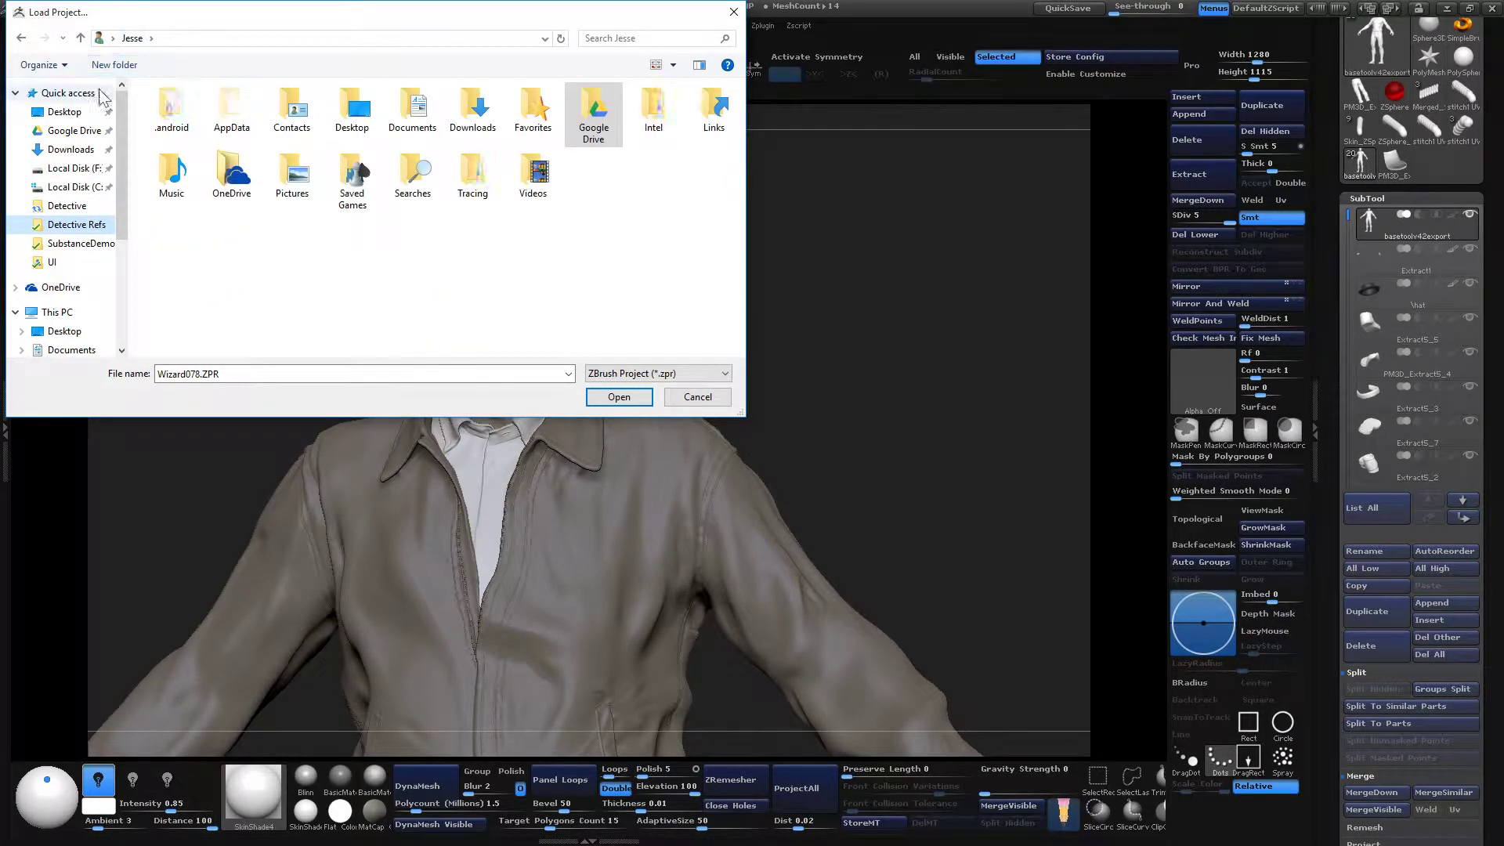
pyautogui.click(81, 171)
pyautogui.scroll(-3, 125, 263)
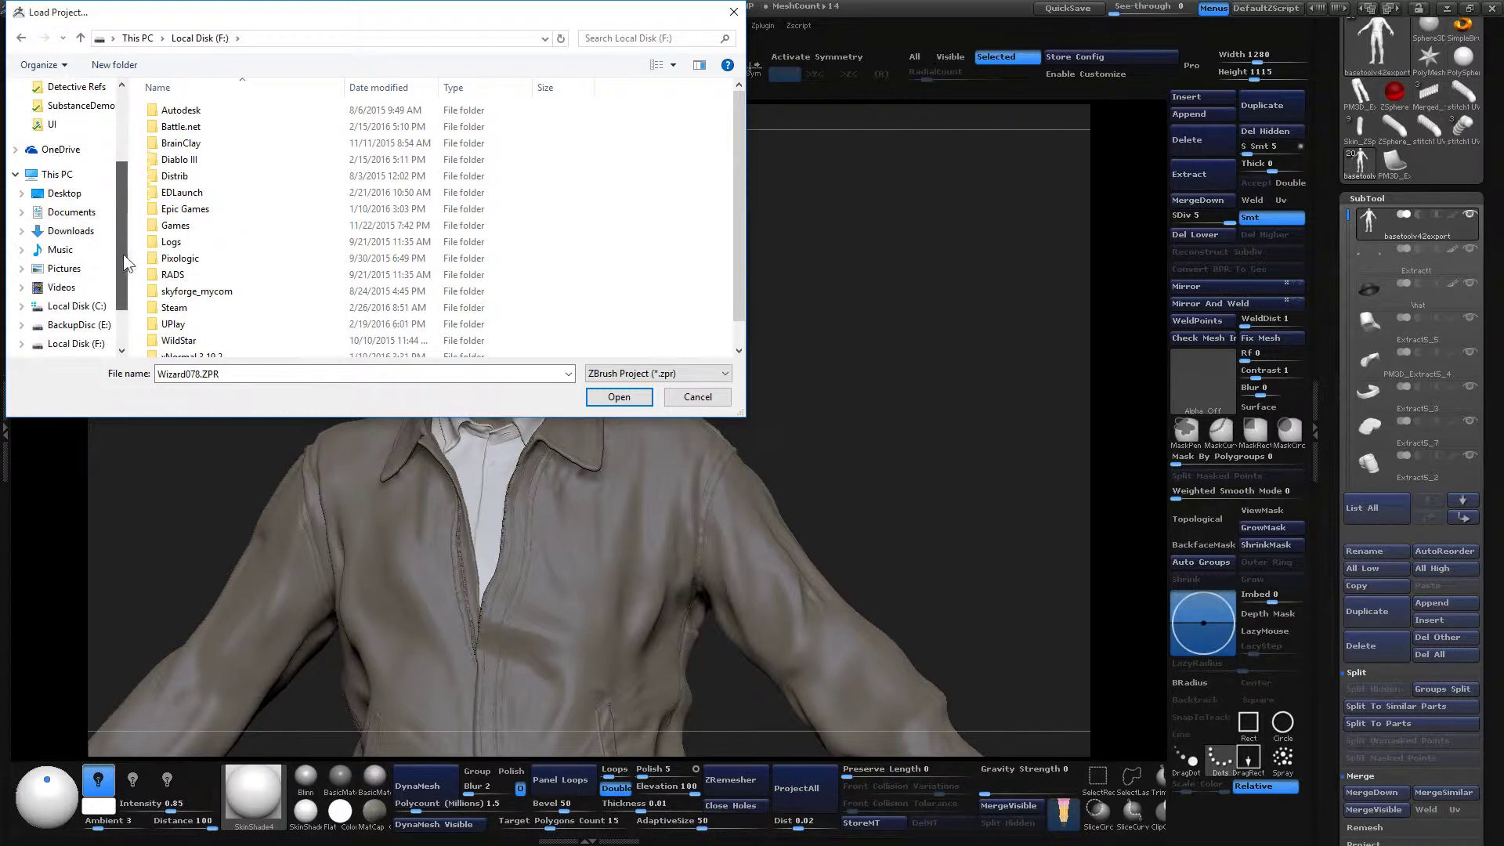
pyautogui.click(86, 324)
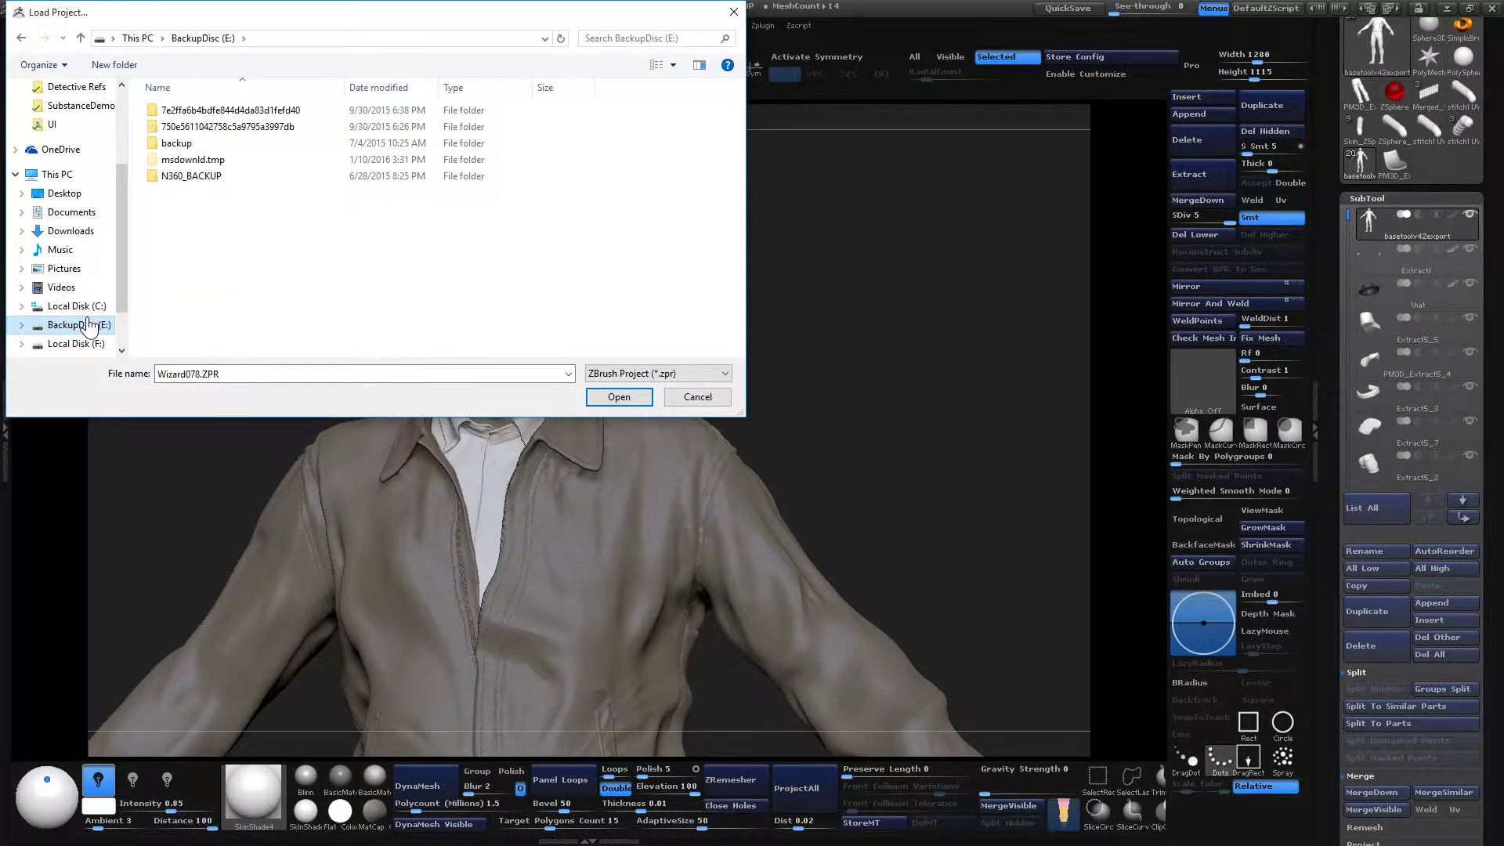
pyautogui.click(79, 343)
pyautogui.scroll(-1, 125, 333)
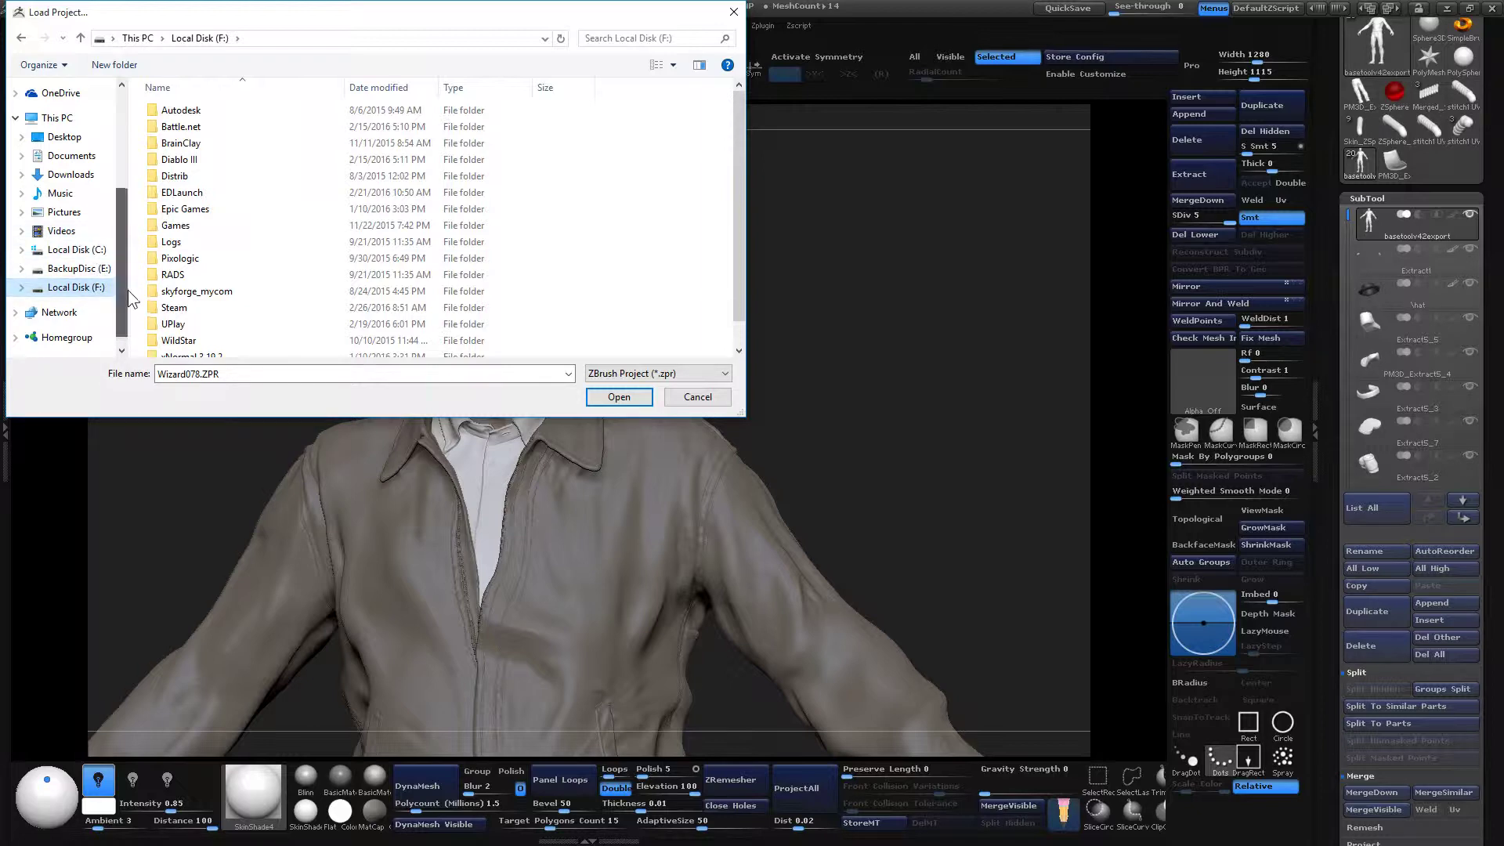
# Look through This PC, the Downloads folder and the Detective folder for another project.
pyautogui.click(58, 119)
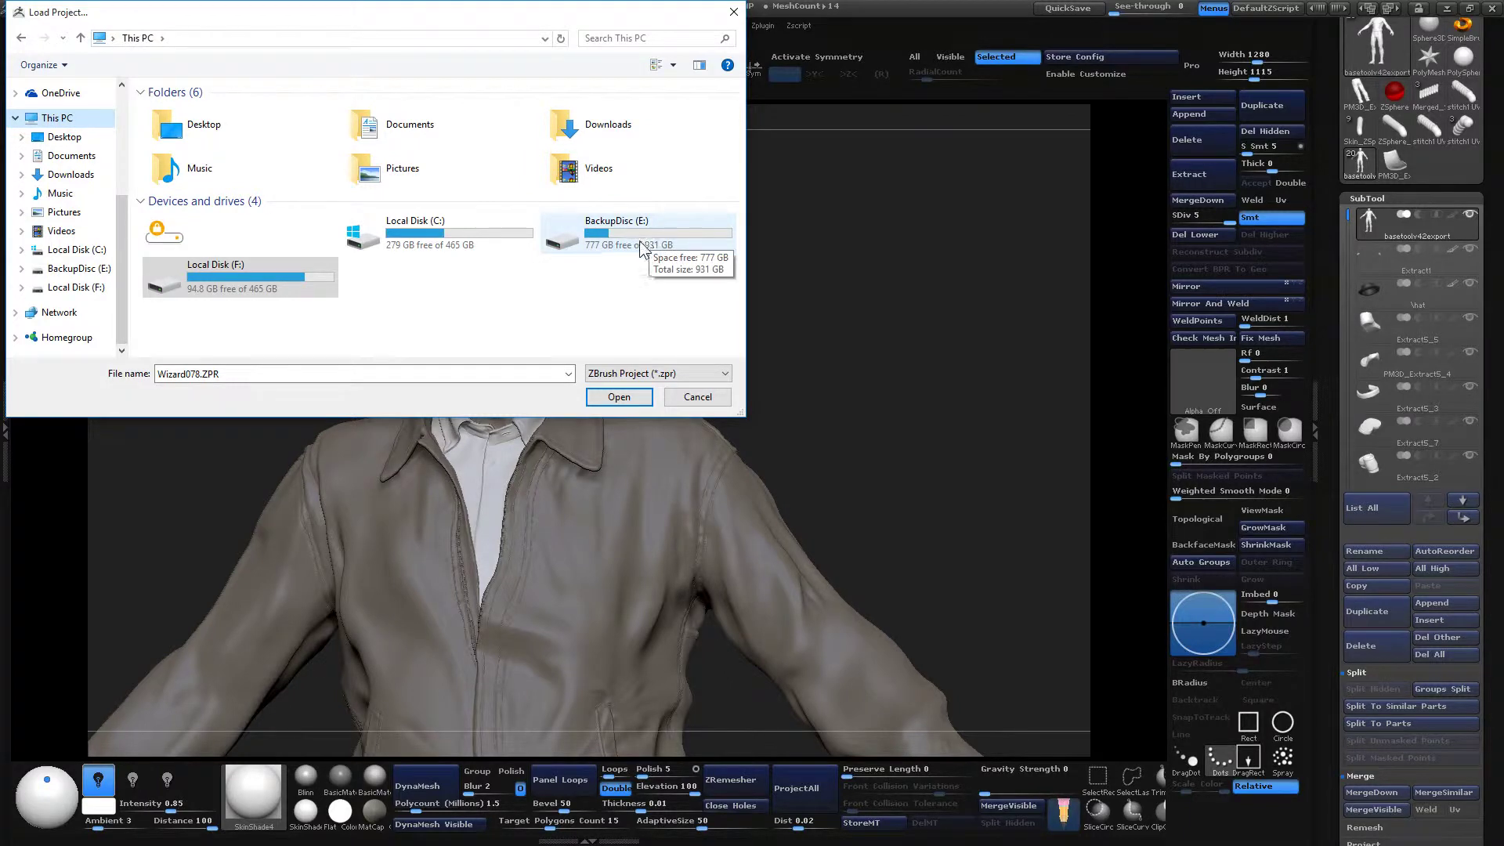
pyautogui.scroll(3, 122, 149)
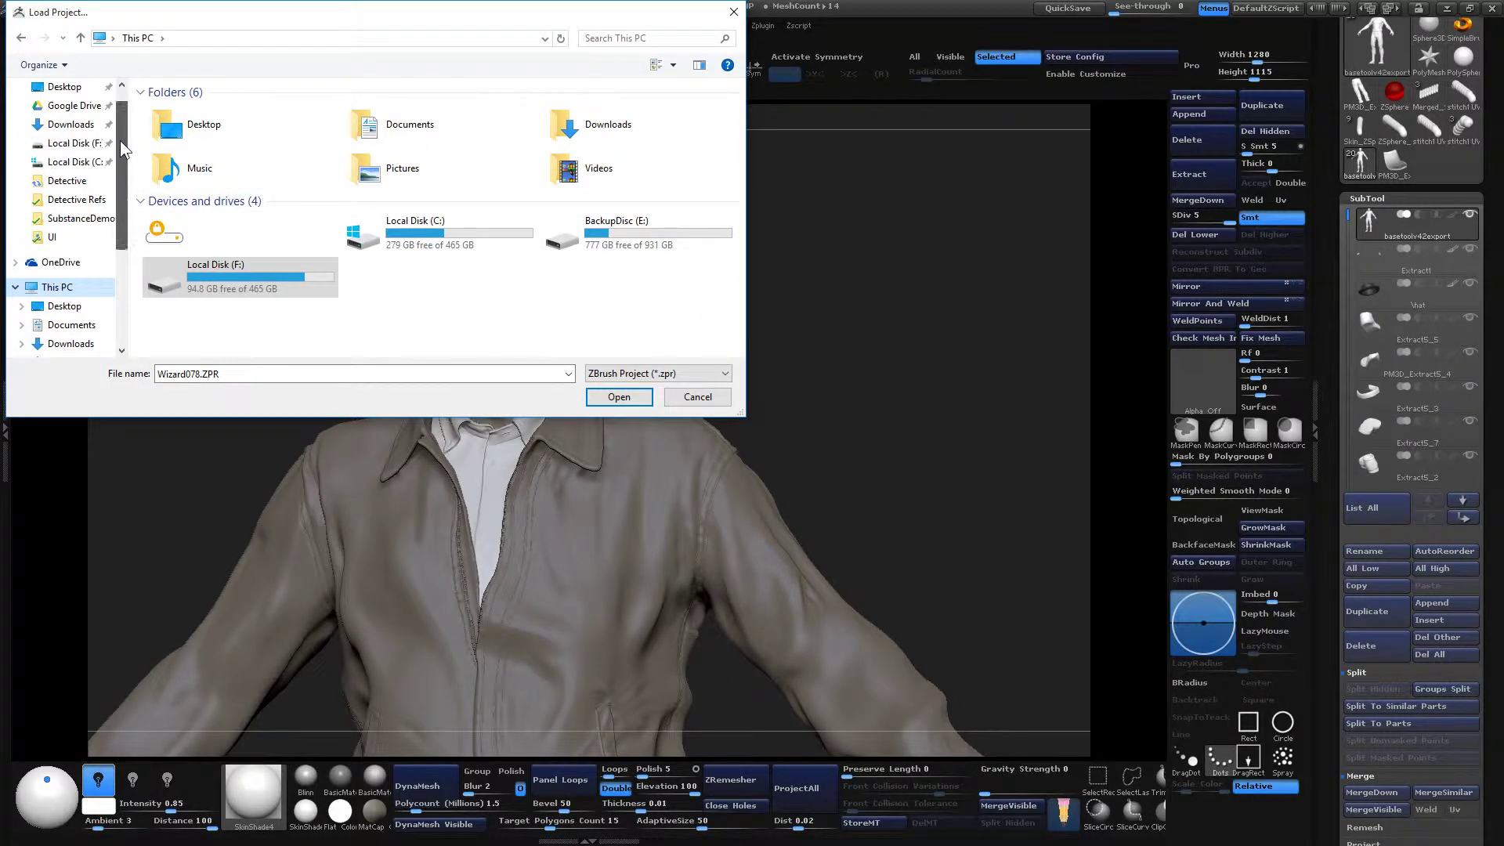
pyautogui.scroll(-3, 121, 149)
pyautogui.click(70, 172)
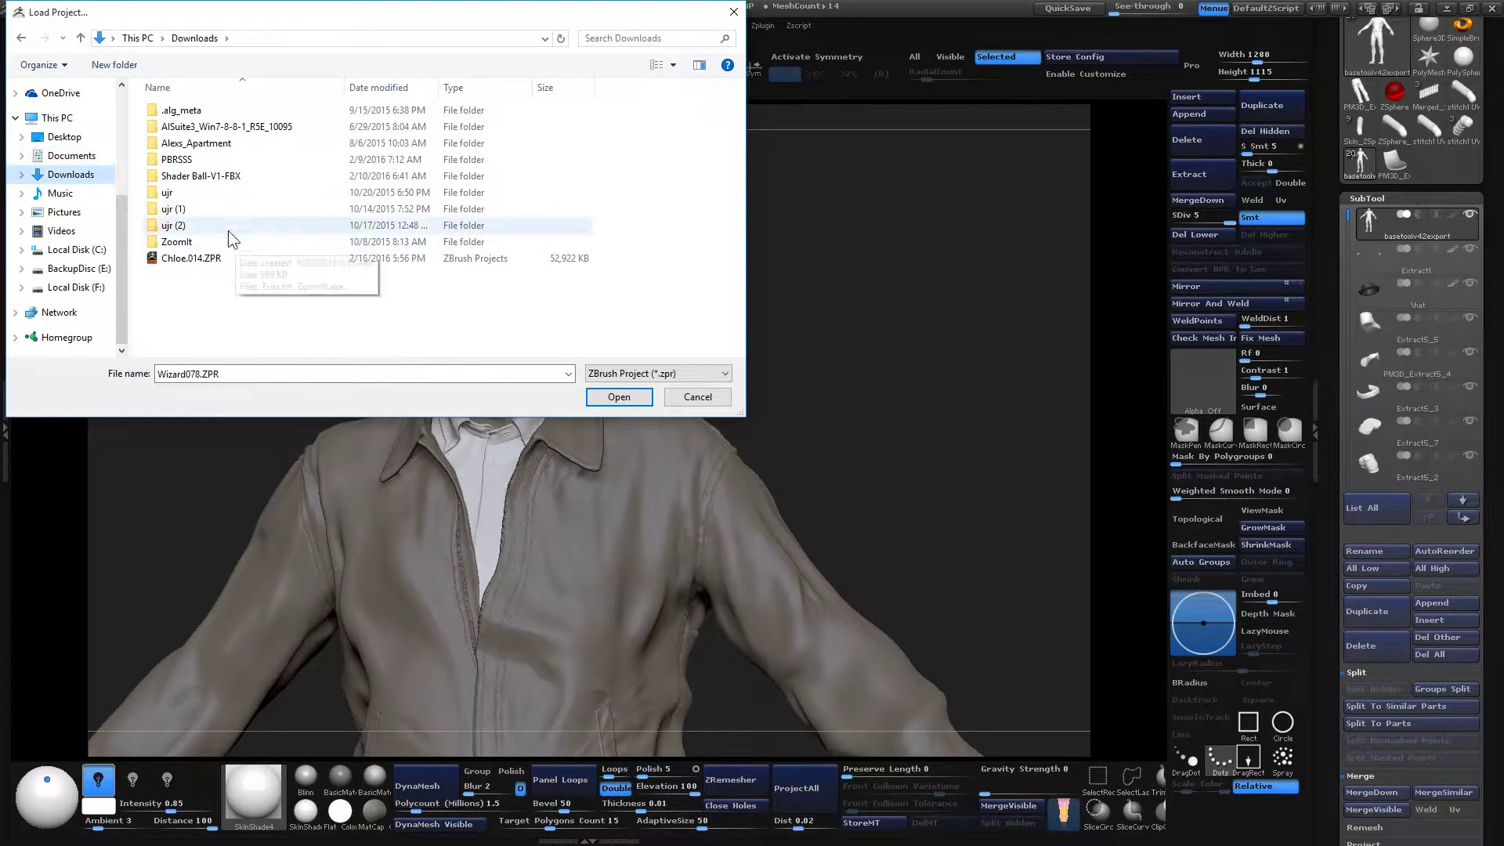
pyautogui.scroll(3, 78, 211)
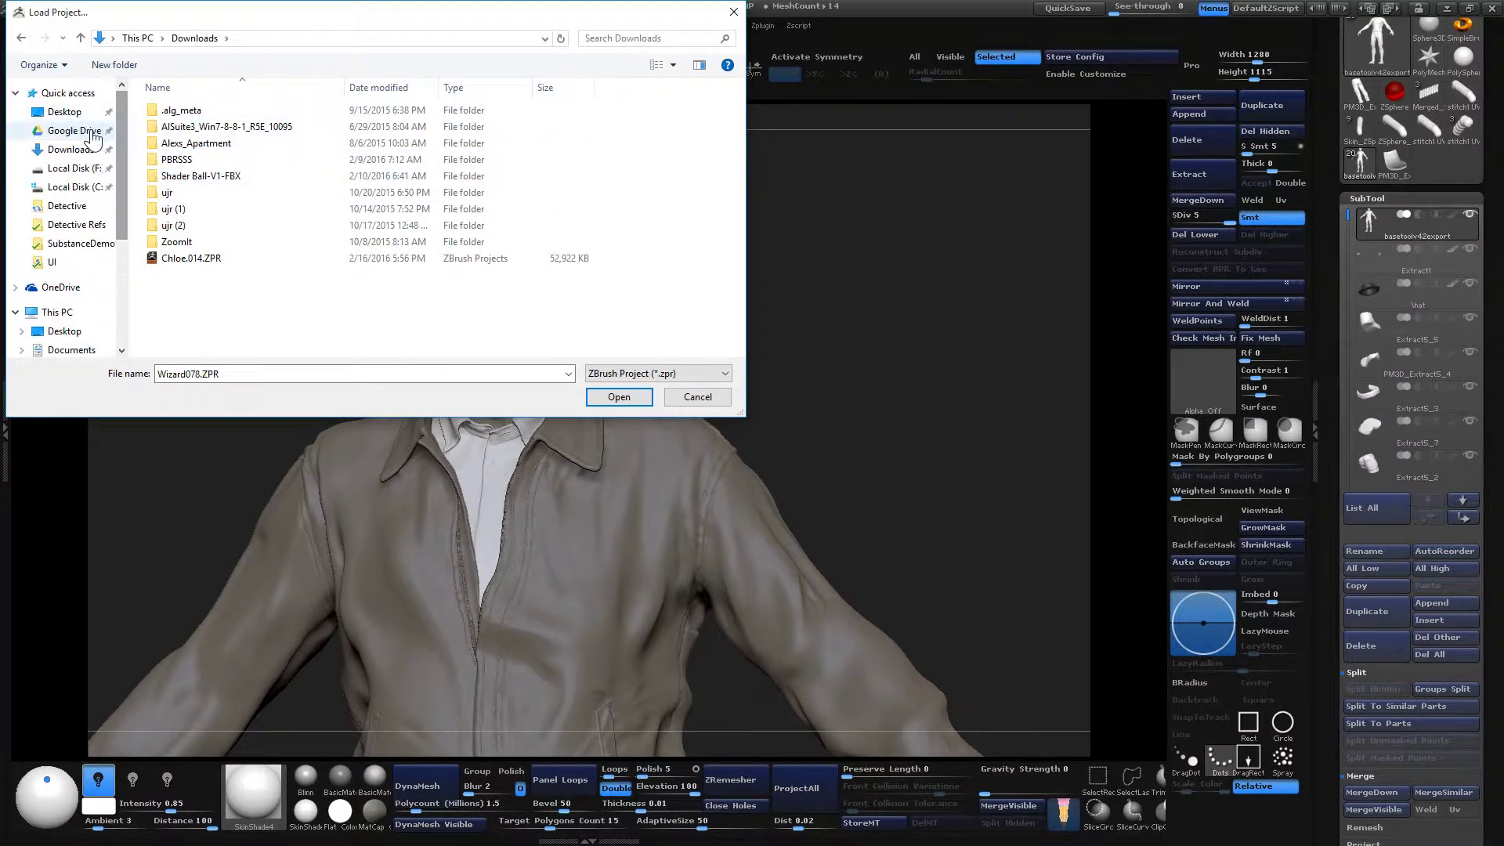
pyautogui.click(77, 207)
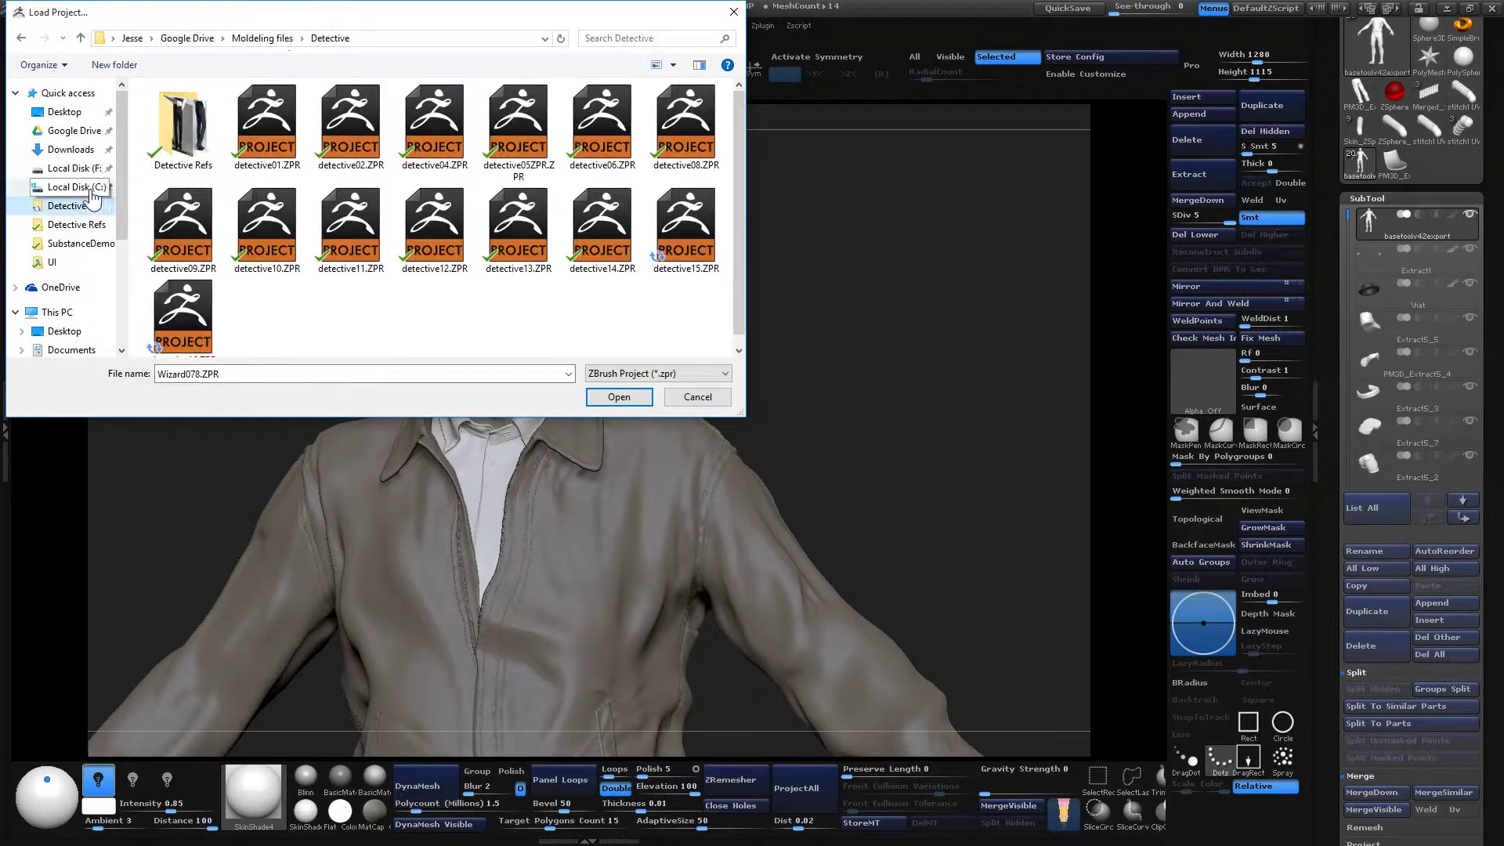
# Open the Wizard078.ZPR project from the Moldeling files folder.
pyautogui.click(243, 37)
pyautogui.moveTo(739, 147); pyautogui.dragTo(736, 327)
pyautogui.click(196, 315)
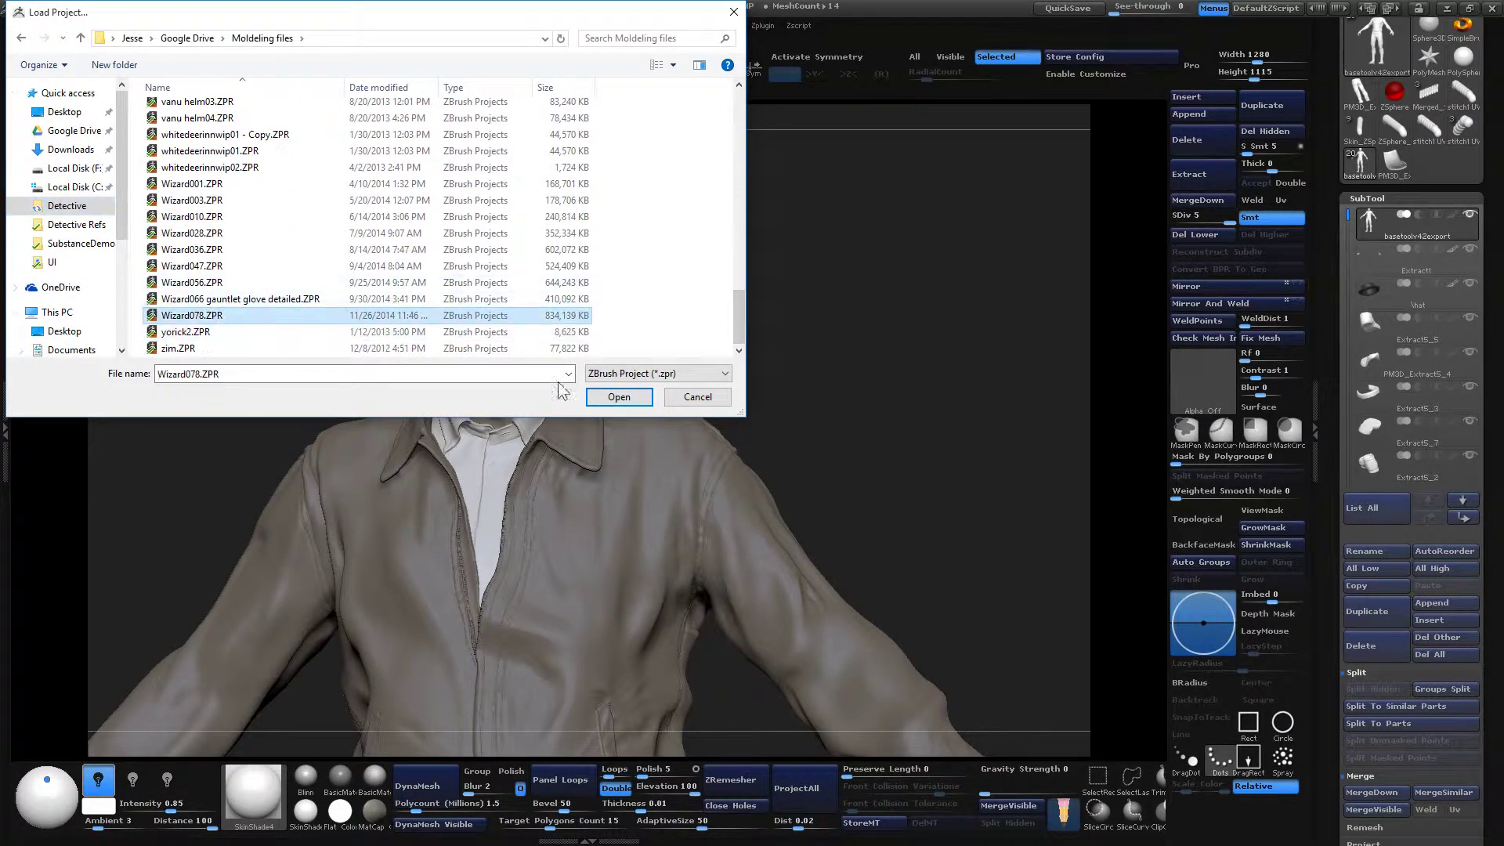
pyautogui.click(635, 397)
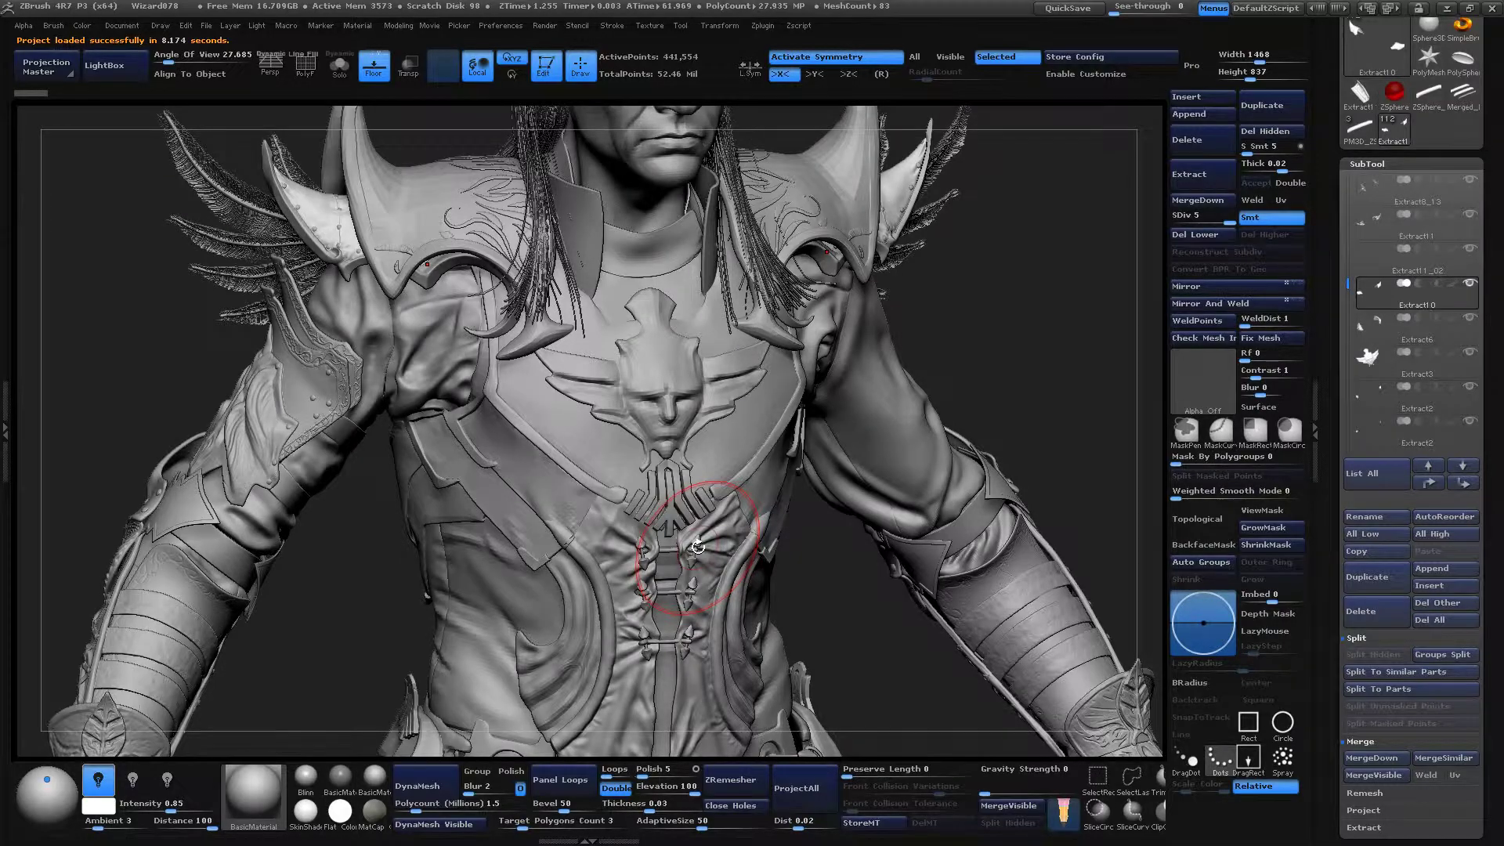
# Examine the wizard's clothing folds on the torso, sleeves, back, waist and trousers from the front and behind.
pyautogui.moveTo(1046, 282); pyautogui.dragTo(991, 259)
pyautogui.moveTo(1004, 328); pyautogui.dragTo(1004, 475)
pyautogui.keyDown('alt'); pyautogui.moveTo(1003, 475); pyautogui.dragTo(1157, 371); pyautogui.keyUp('alt')
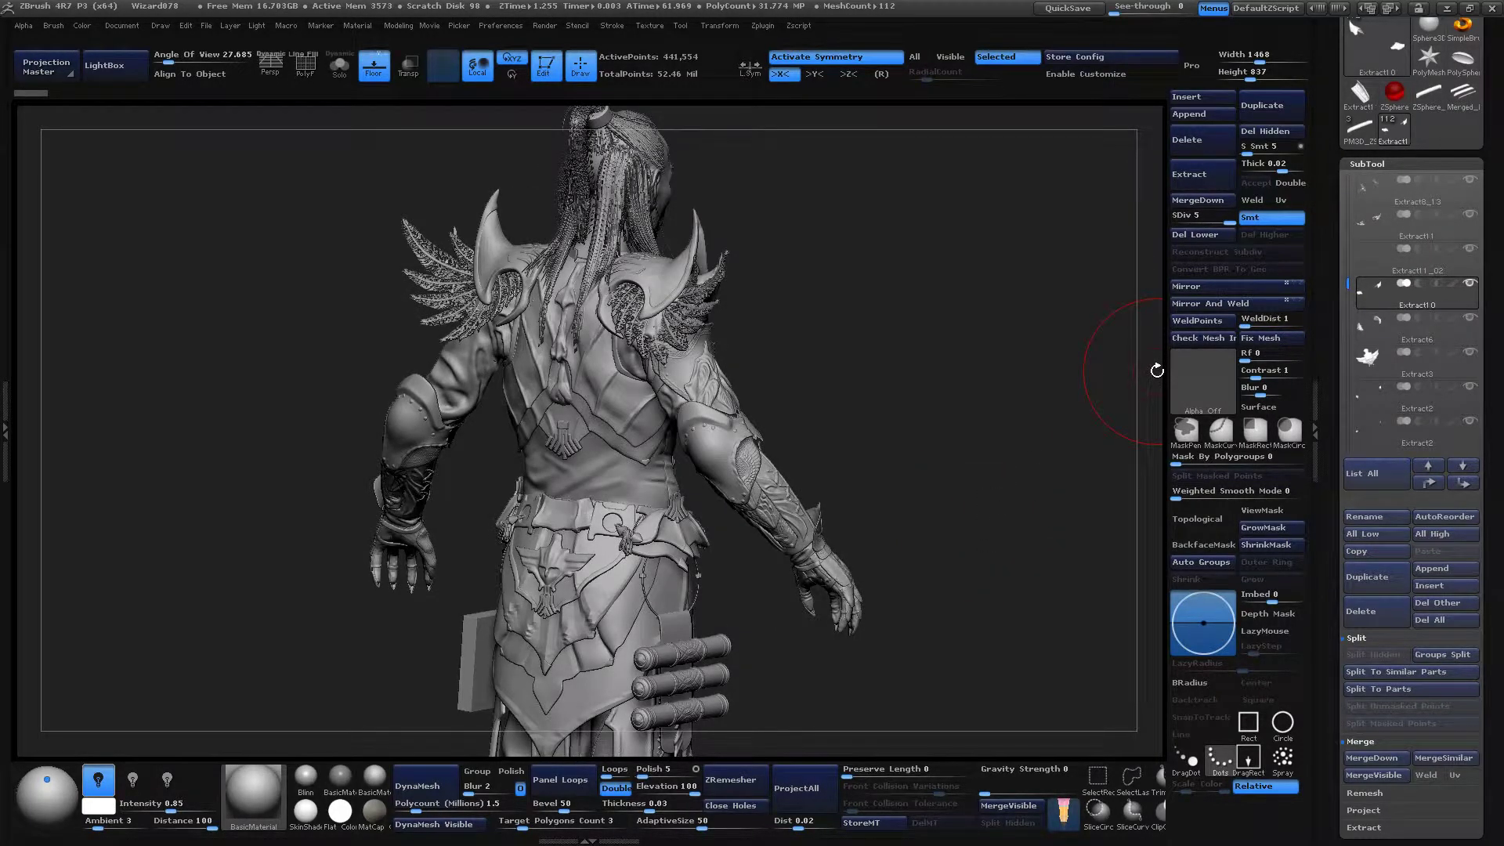
pyautogui.moveTo(923, 436); pyautogui.dragTo(983, 423)
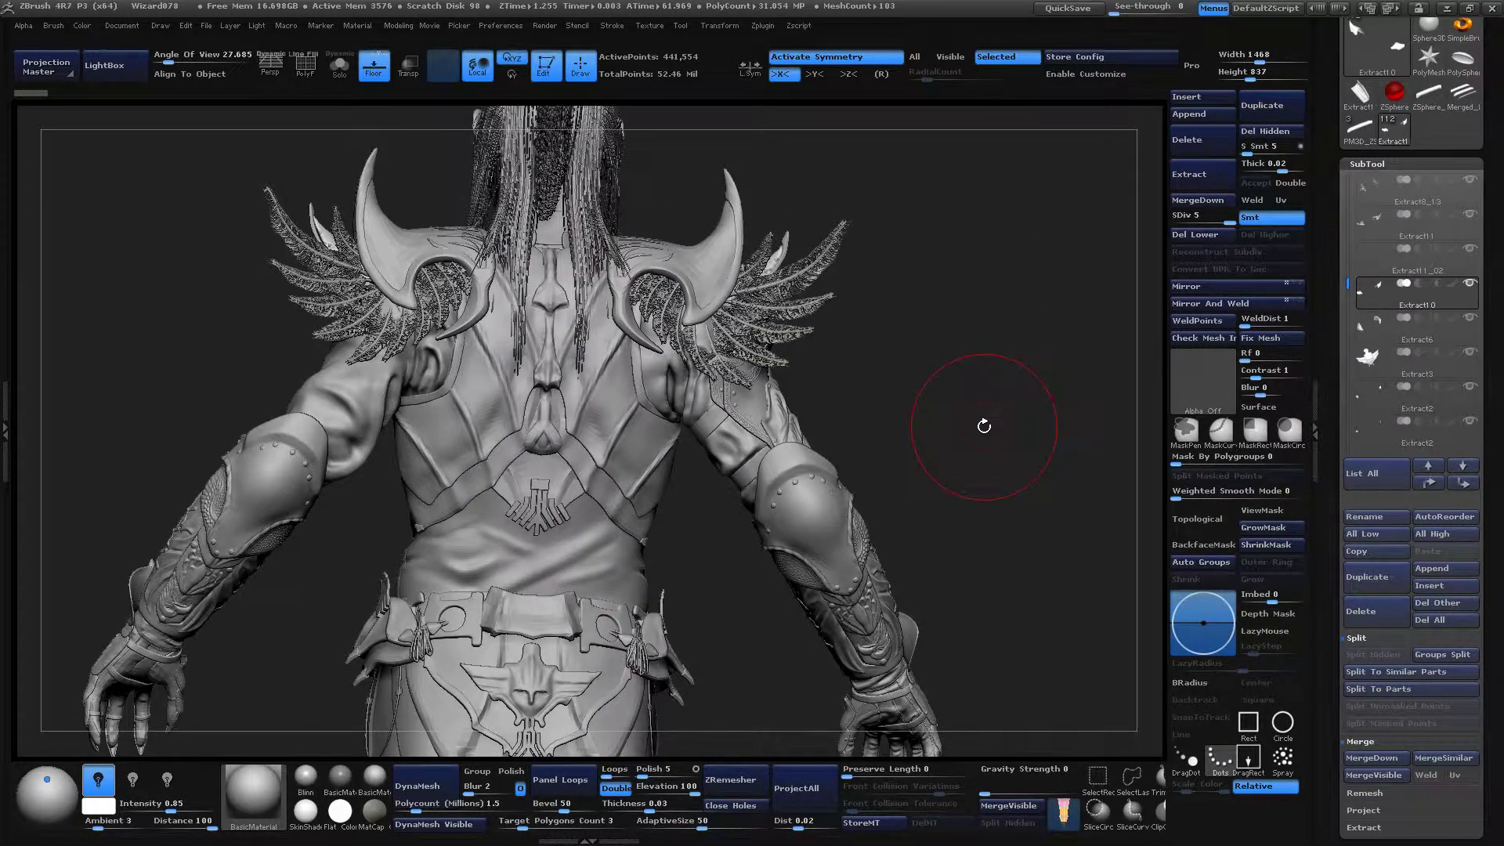
pyautogui.moveTo(984, 426); pyautogui.dragTo(923, 357)
pyautogui.moveTo(953, 444); pyautogui.dragTo(1097, 619)
pyautogui.moveTo(334, 533); pyautogui.dragTo(627, 714)
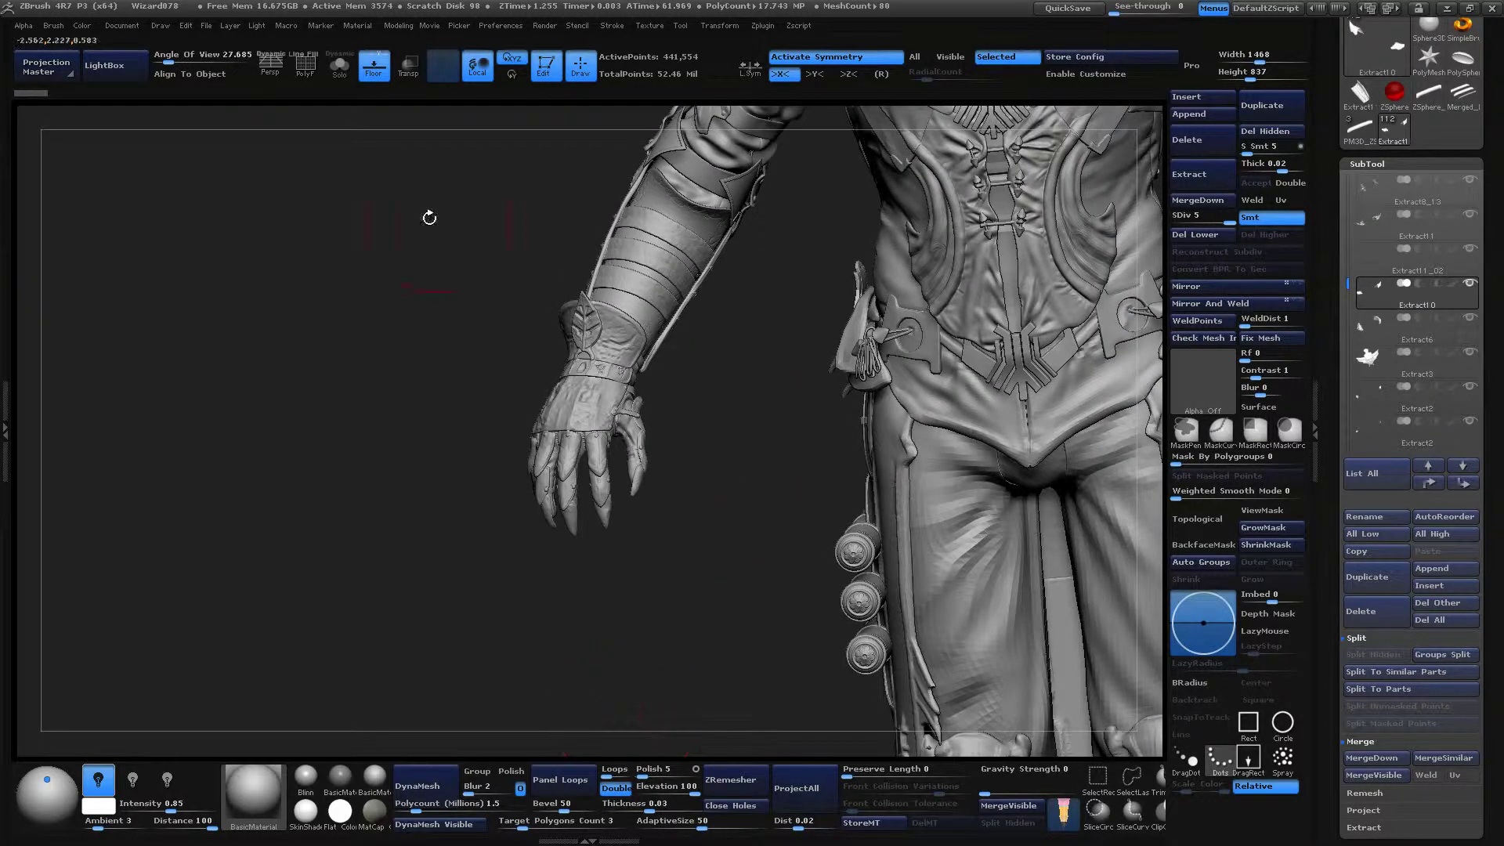
pyautogui.click(203, 26)
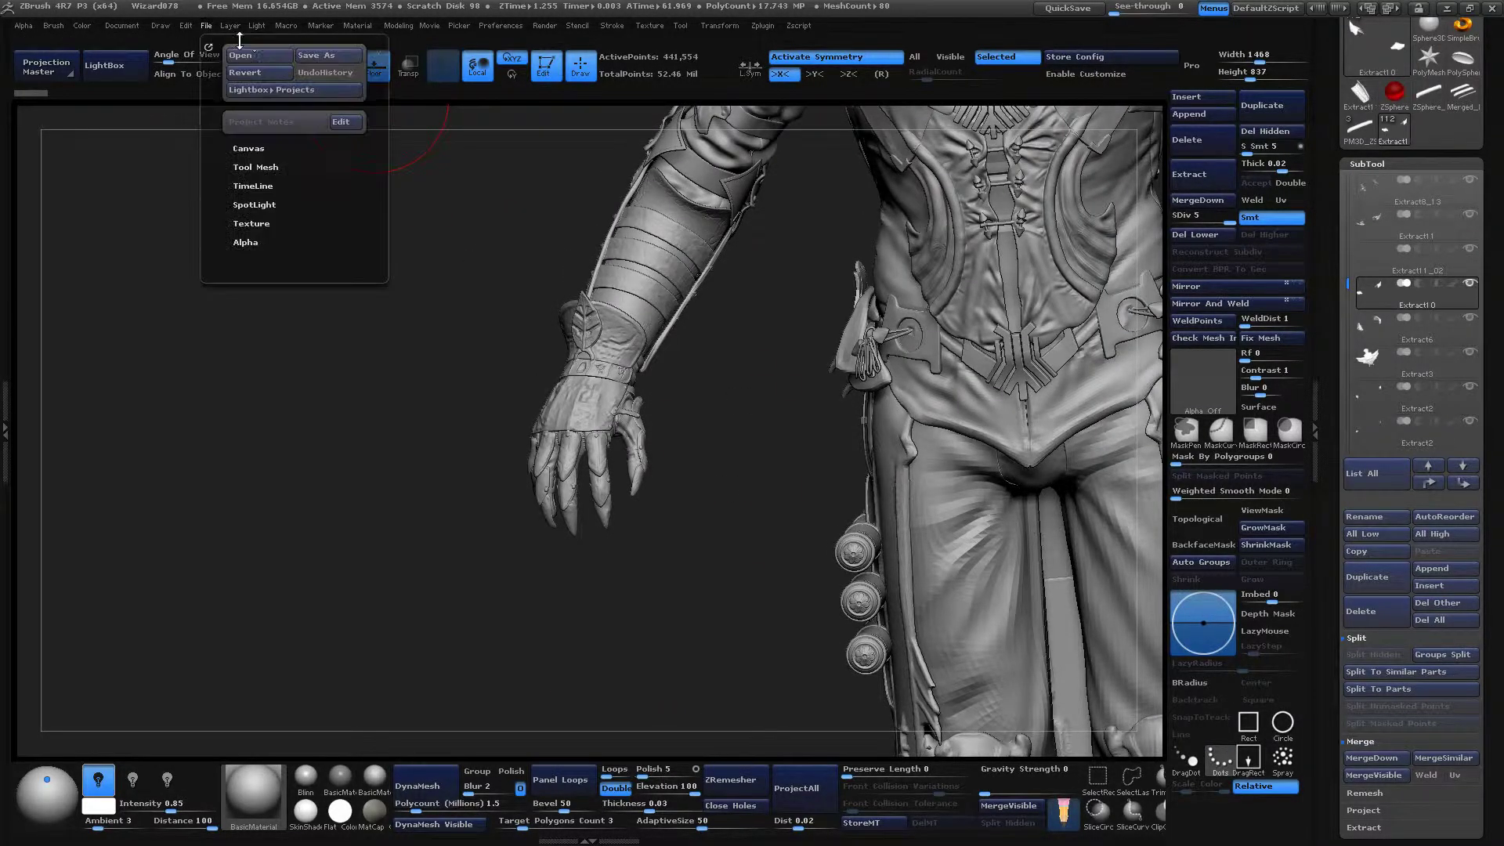
pyautogui.click(246, 54)
pyautogui.click(797, 486)
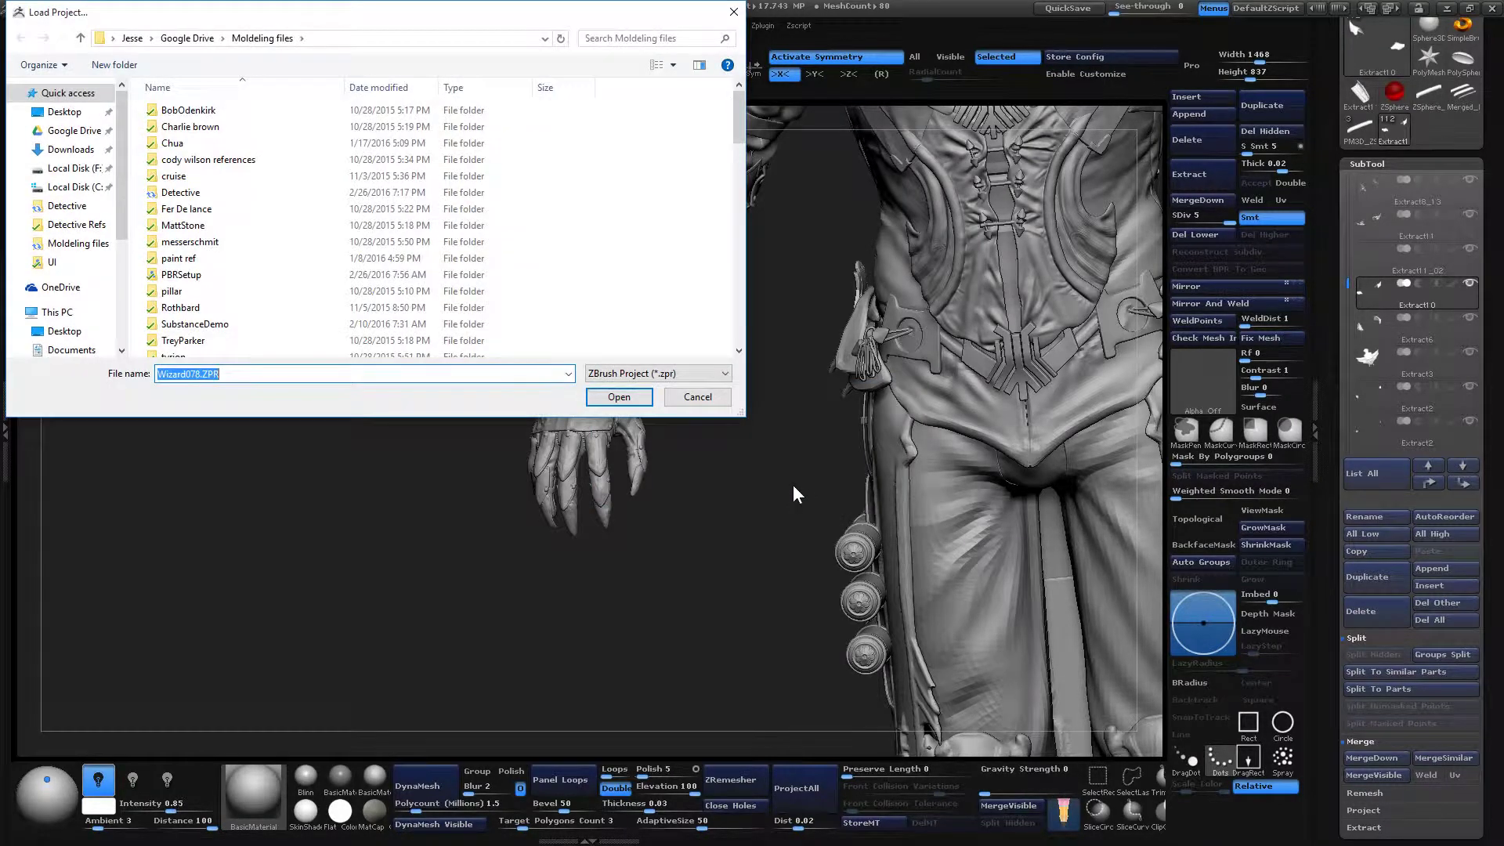
pyautogui.moveTo(741, 137); pyautogui.dragTo(740, 115)
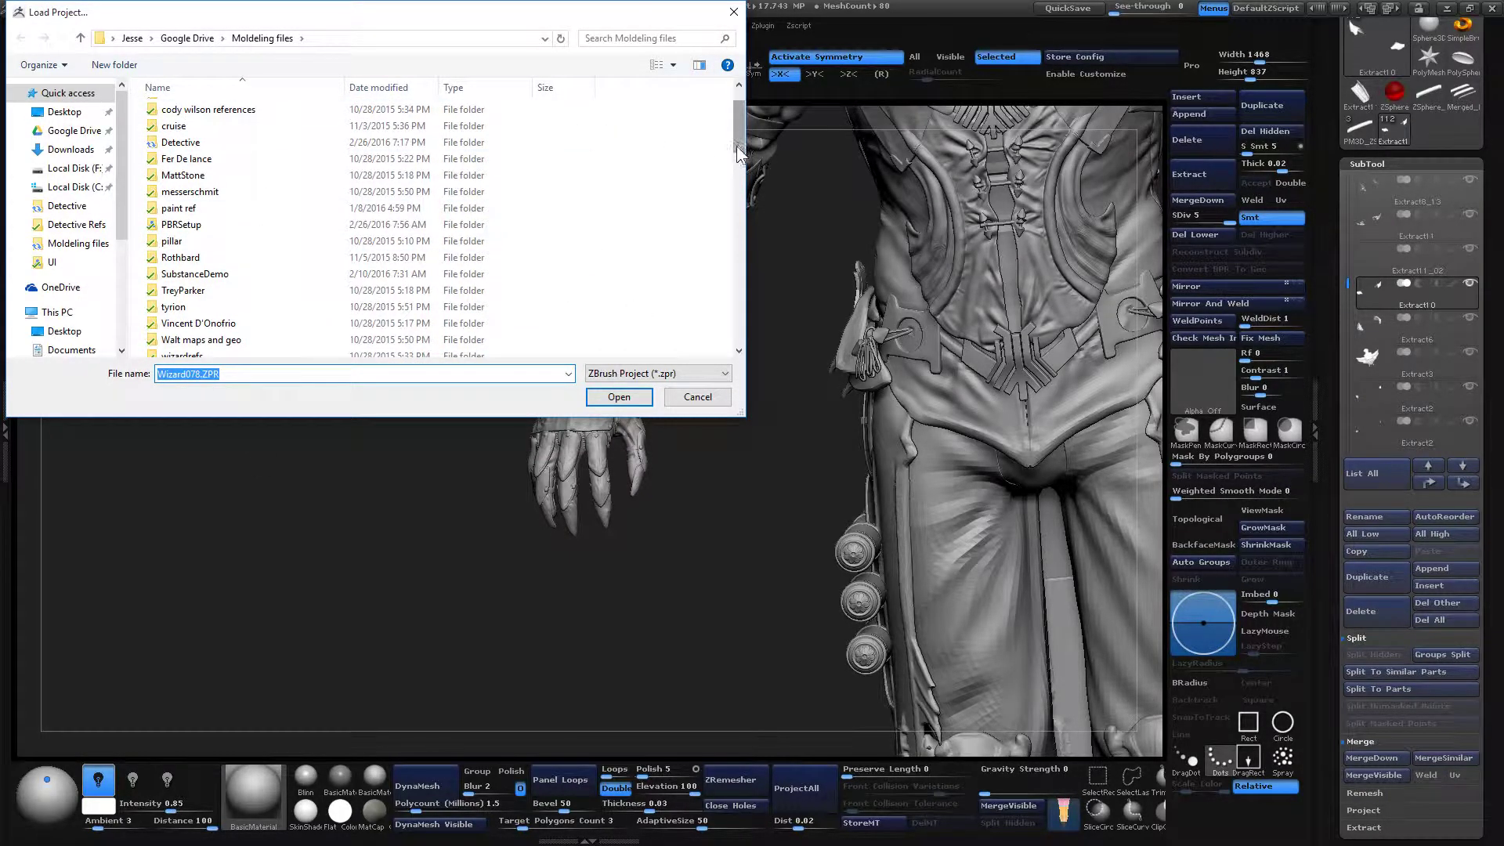
pyautogui.click(697, 397)
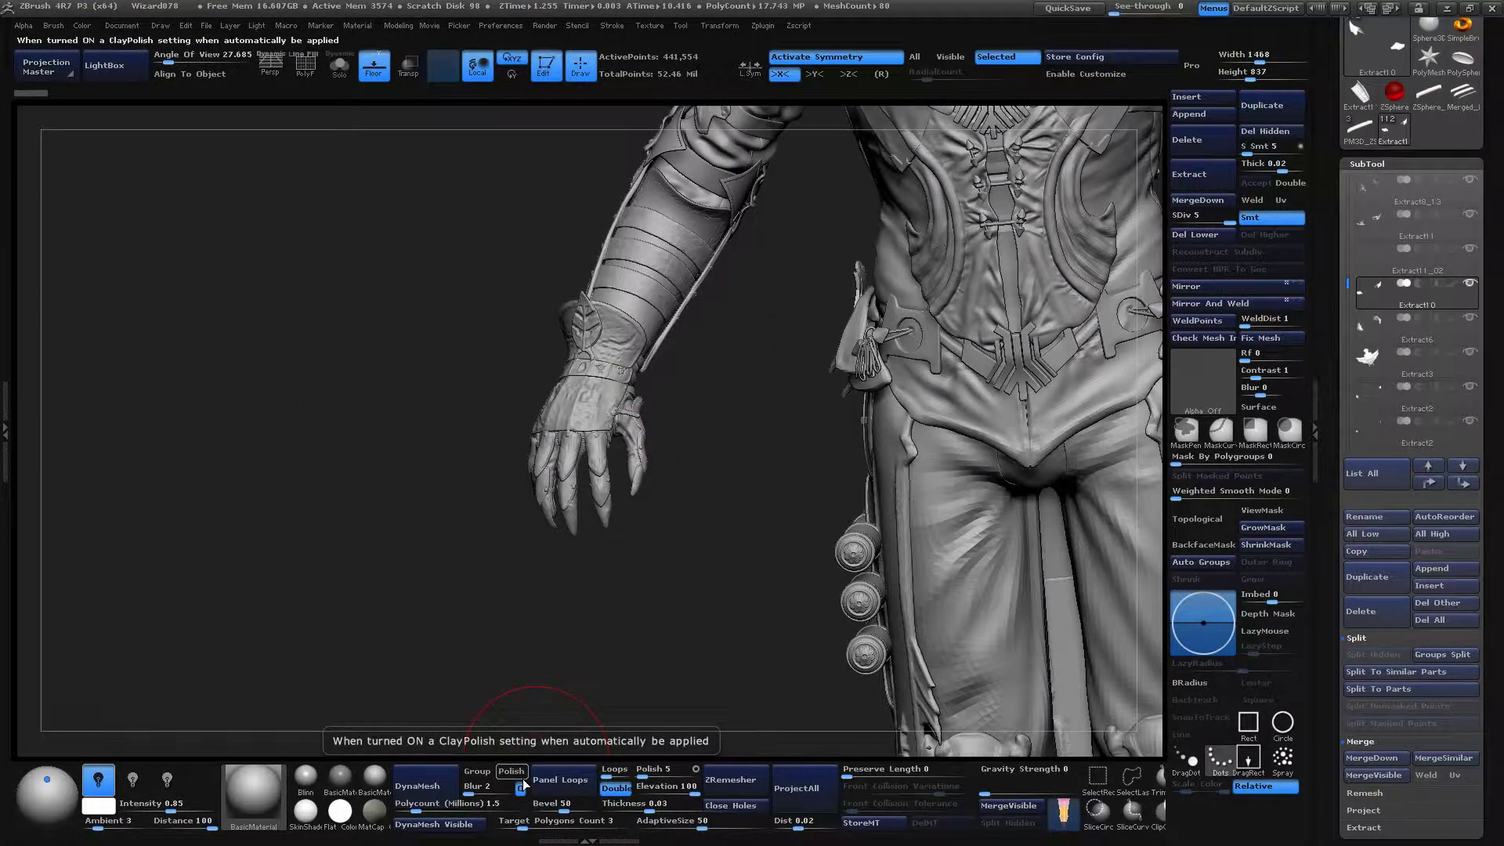